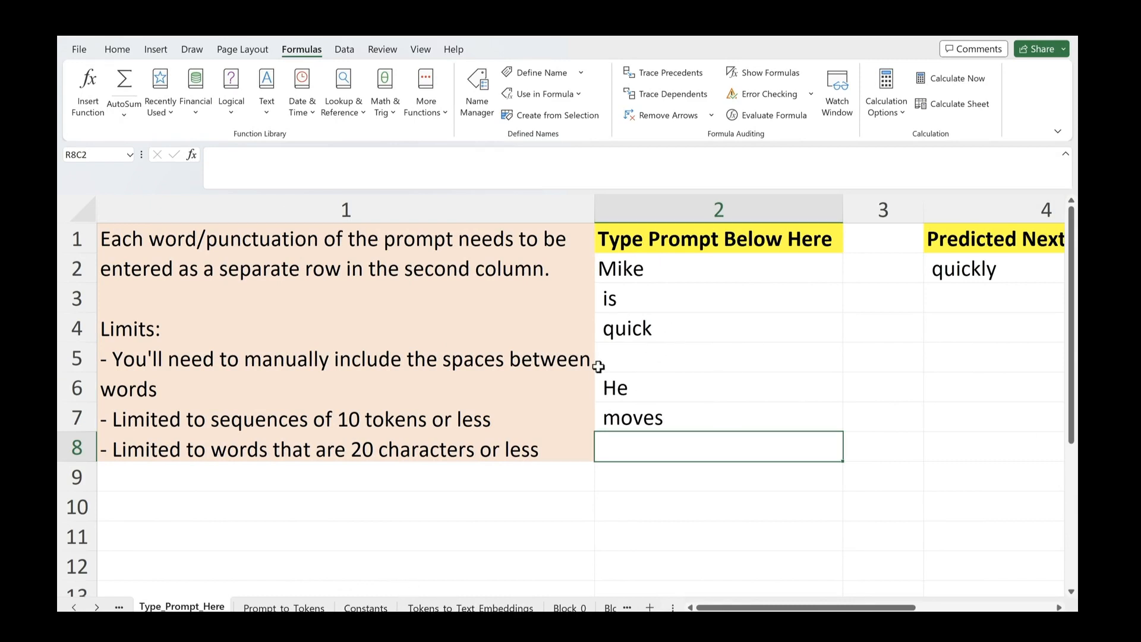
# Look through the Tokens_to_Text_Embeddings, Block_0 and Block_2 sheets of the workbook.
pyautogui.click(441, 607)
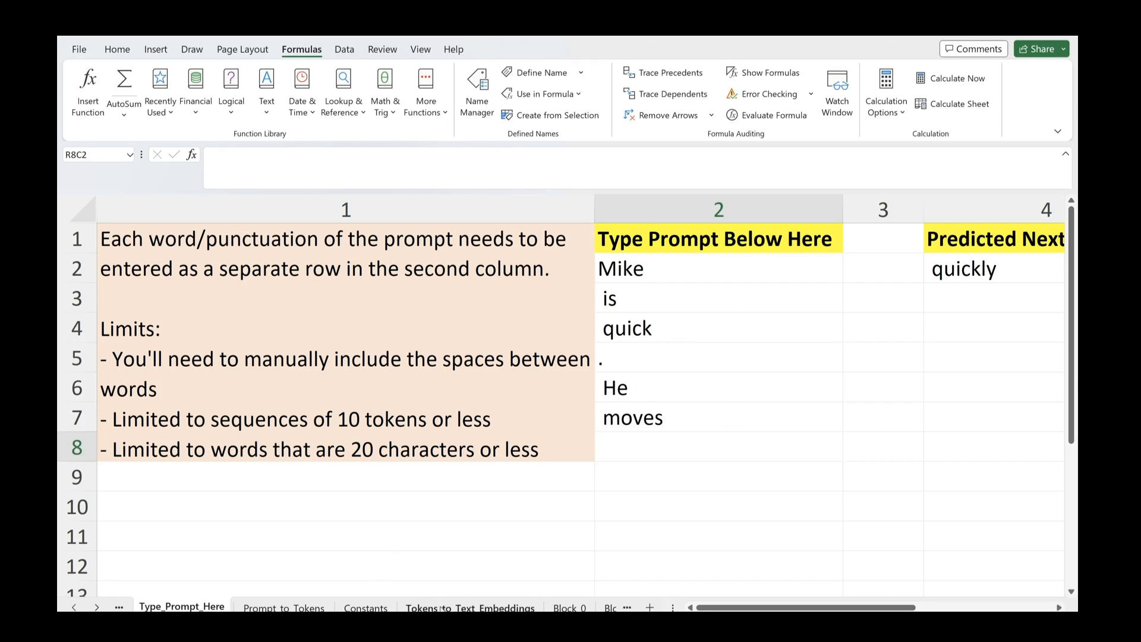
pyautogui.click(569, 606)
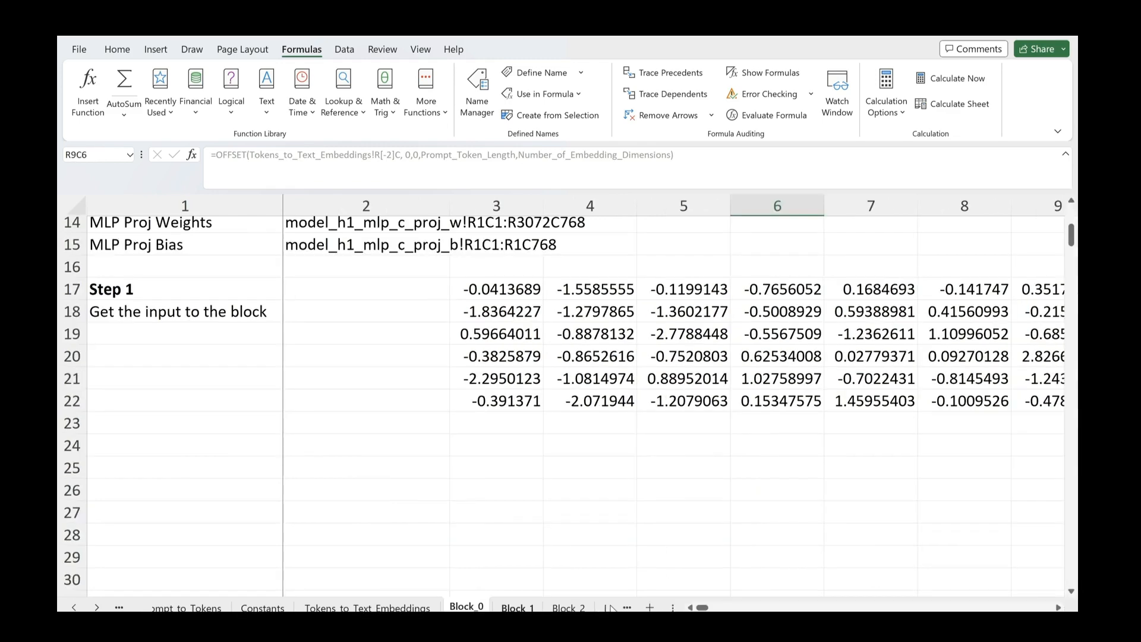
pyautogui.click(568, 607)
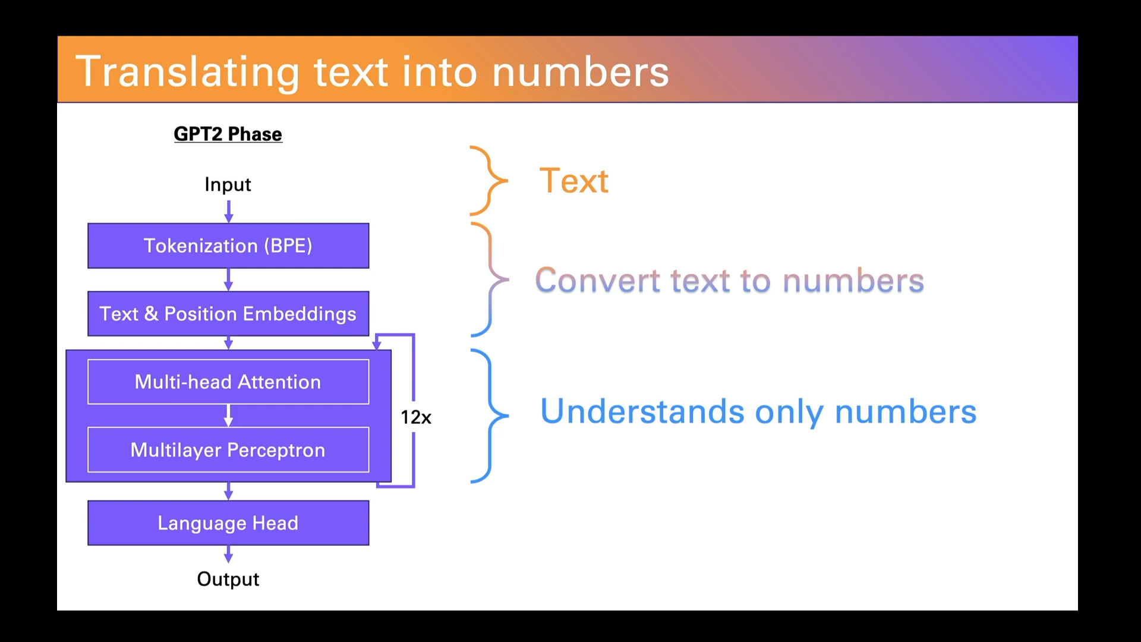
pyautogui.press('Right')
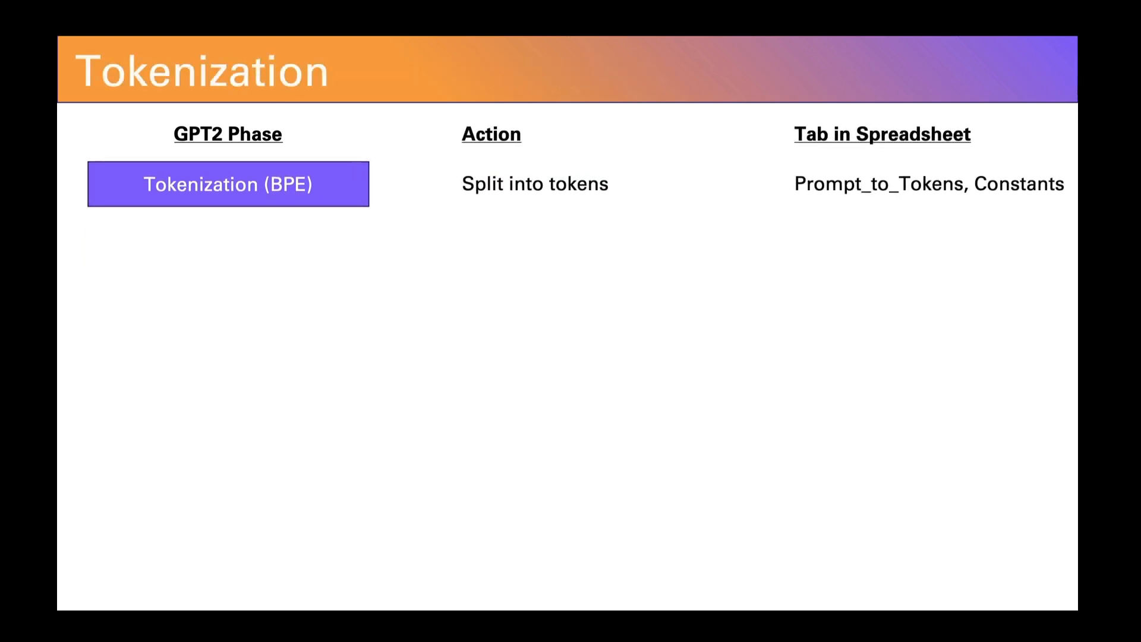
pyautogui.press('Right')
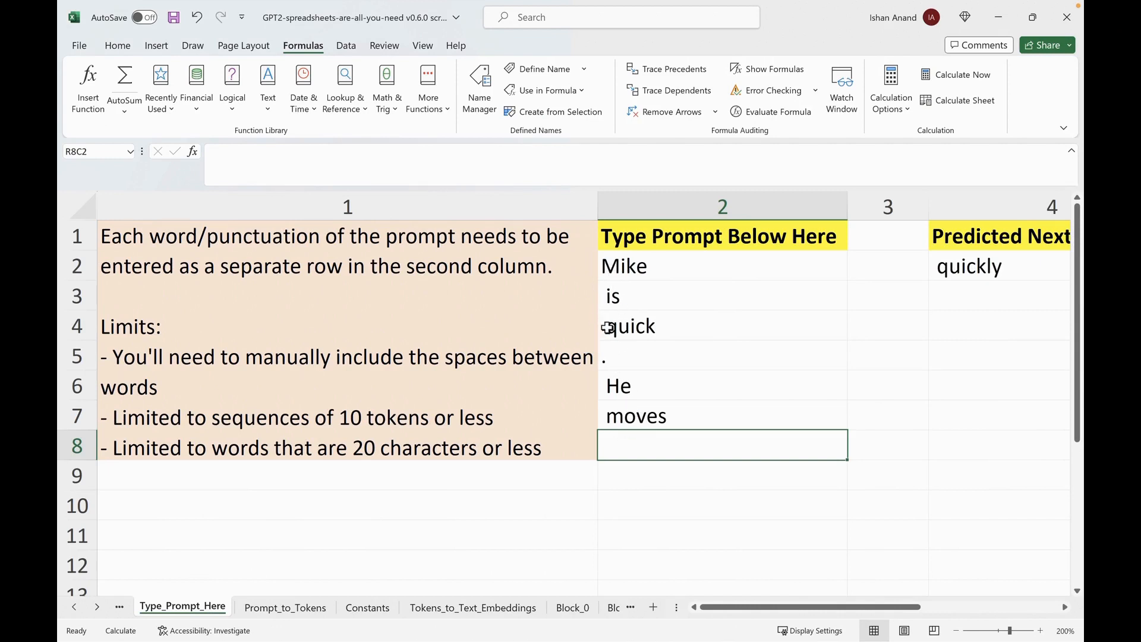
# Examine the final token list and the token IDs beneath it at the end of the Prompt_to_Tokens sheet.
pyautogui.click(326, 611)
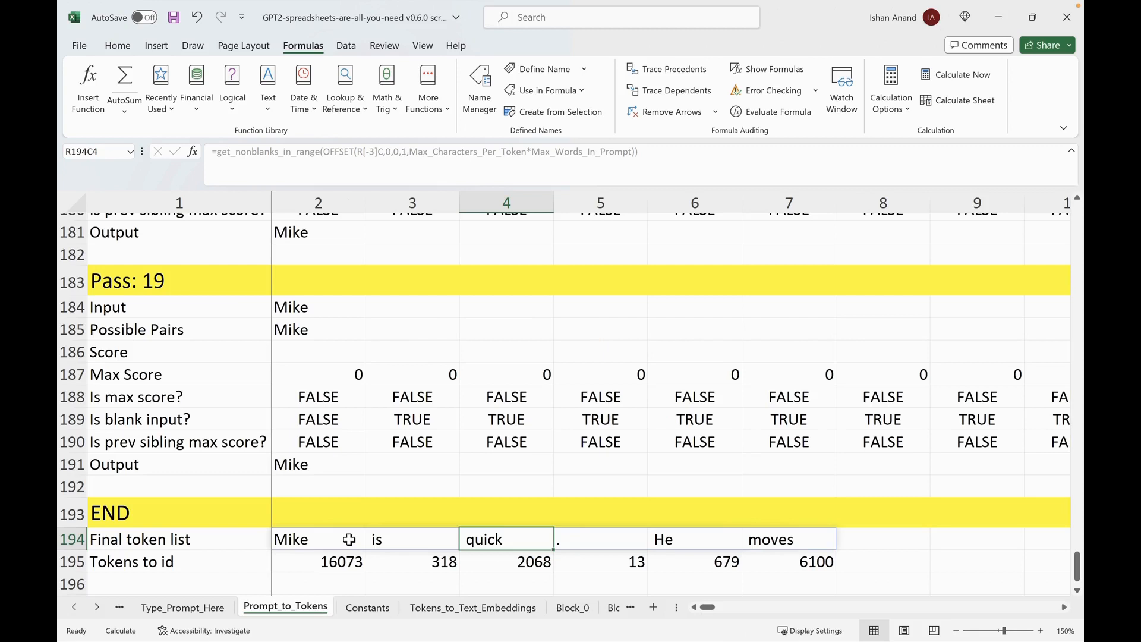
pyautogui.press('Right')
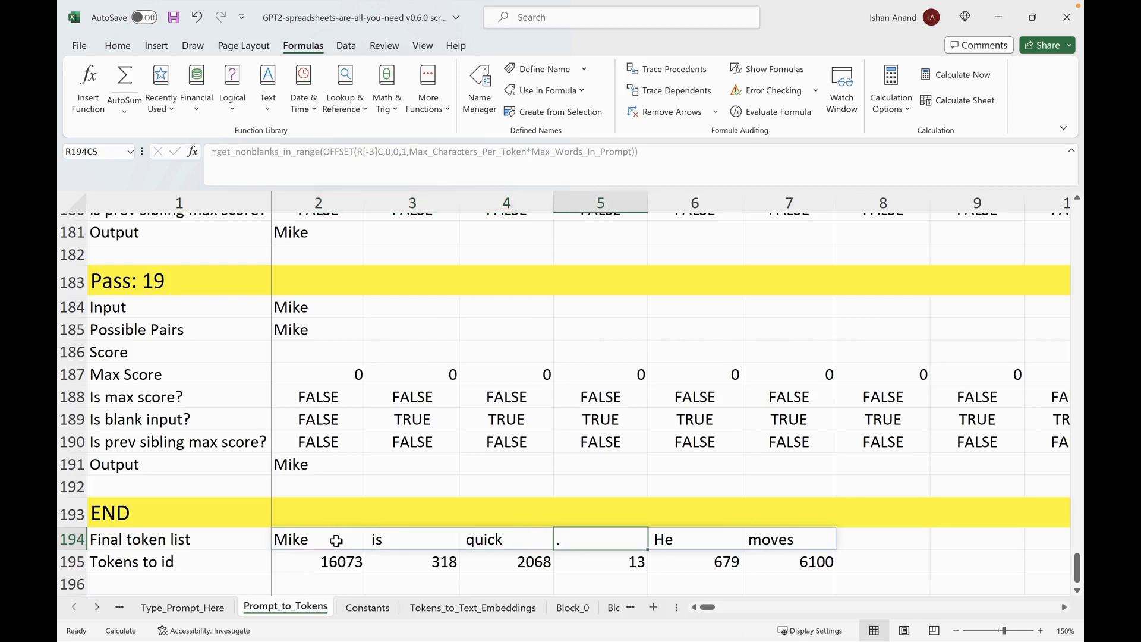
pyautogui.press('Right')
pyautogui.press('Right')
pyautogui.press('Down')
pyautogui.press('Left')
pyautogui.press('Left')
pyautogui.press('Left')
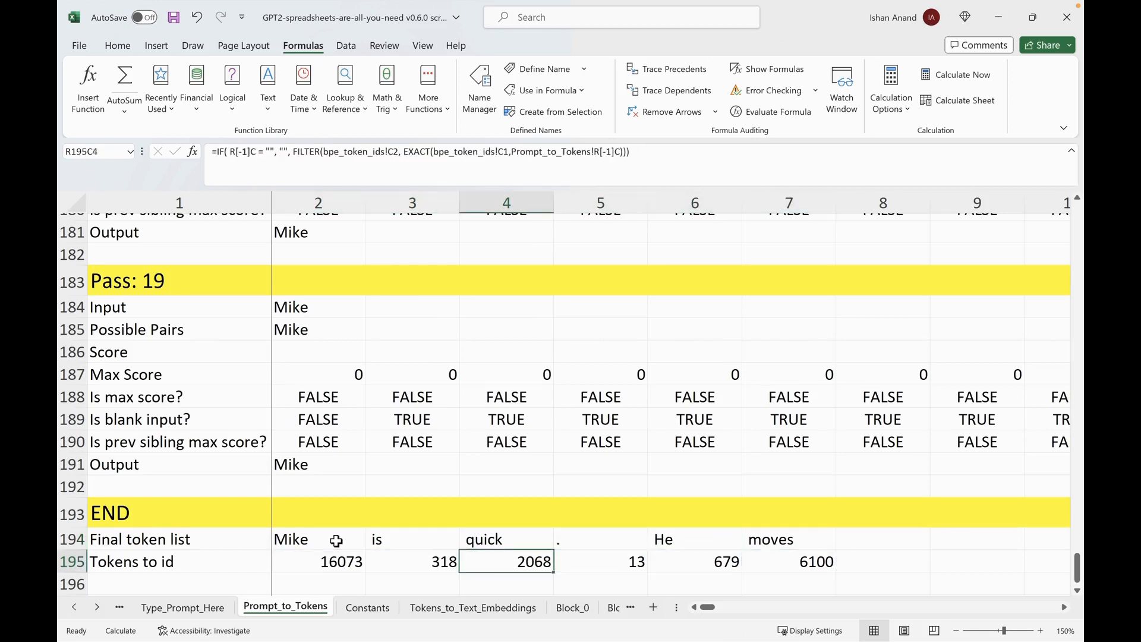
pyautogui.press('Left')
pyautogui.press('Left')
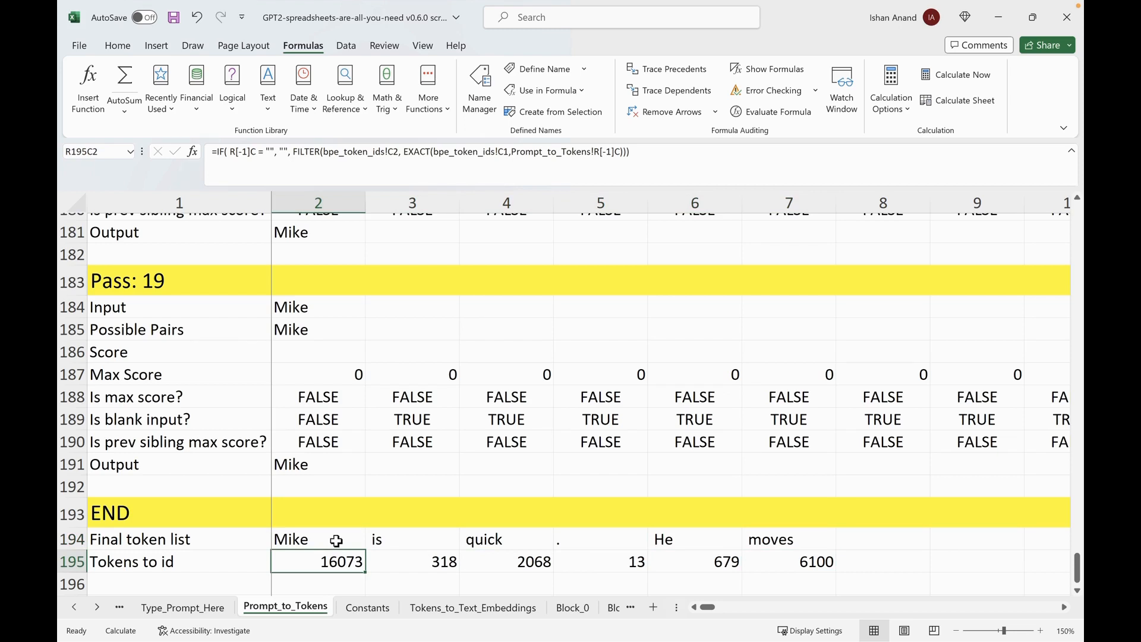
# On the Type_Prompt_Here sheet, replace the prompt with "I will flavorize the soup", one word per row with leading spaces, and clear the leftover word.
pyautogui.click(181, 608)
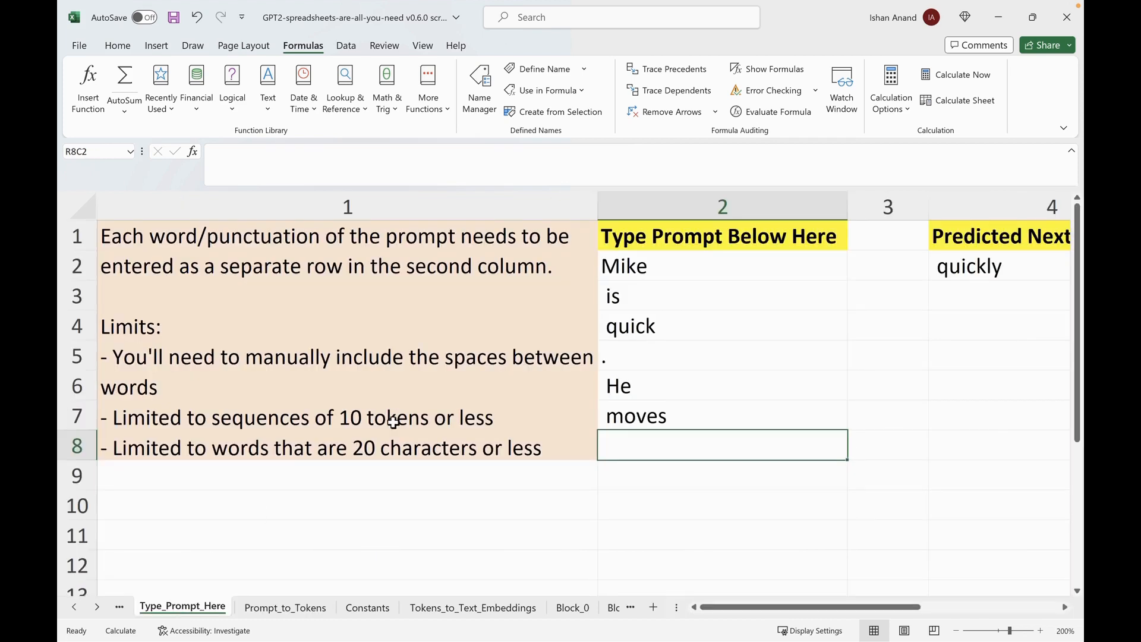
pyautogui.click(607, 267)
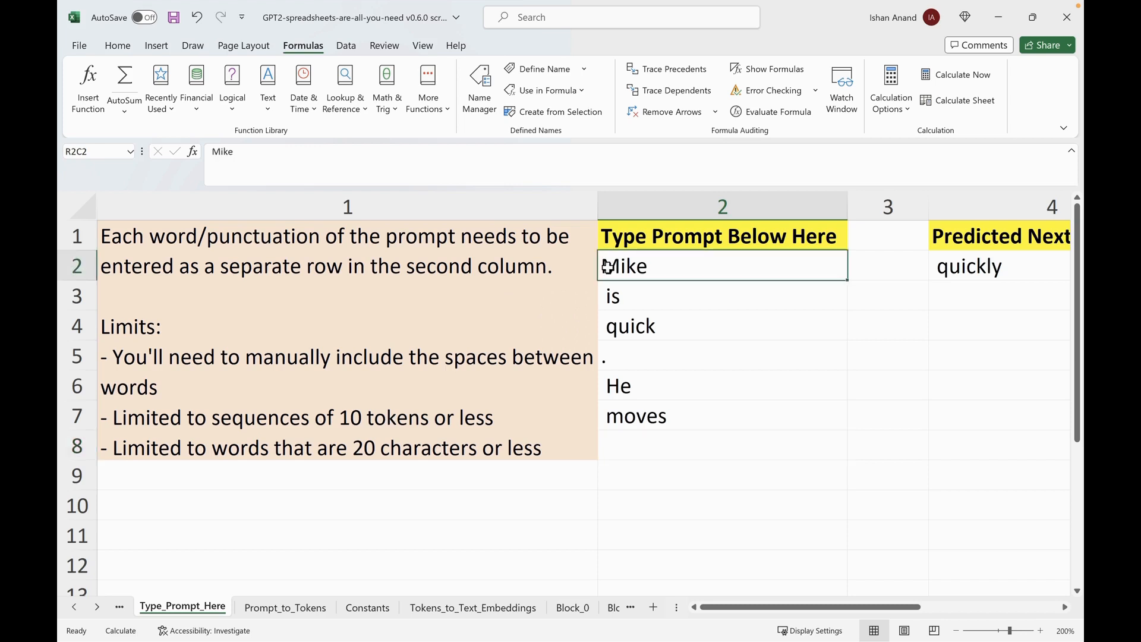
pyautogui.press('Delete')
pyautogui.press('Down')
pyautogui.write('will')
pyautogui.press('Return')
pyautogui.write('flavorize')
pyautogui.press('Return')
pyautogui.write('the')
pyautogui.press('Return')
pyautogui.write('soup')
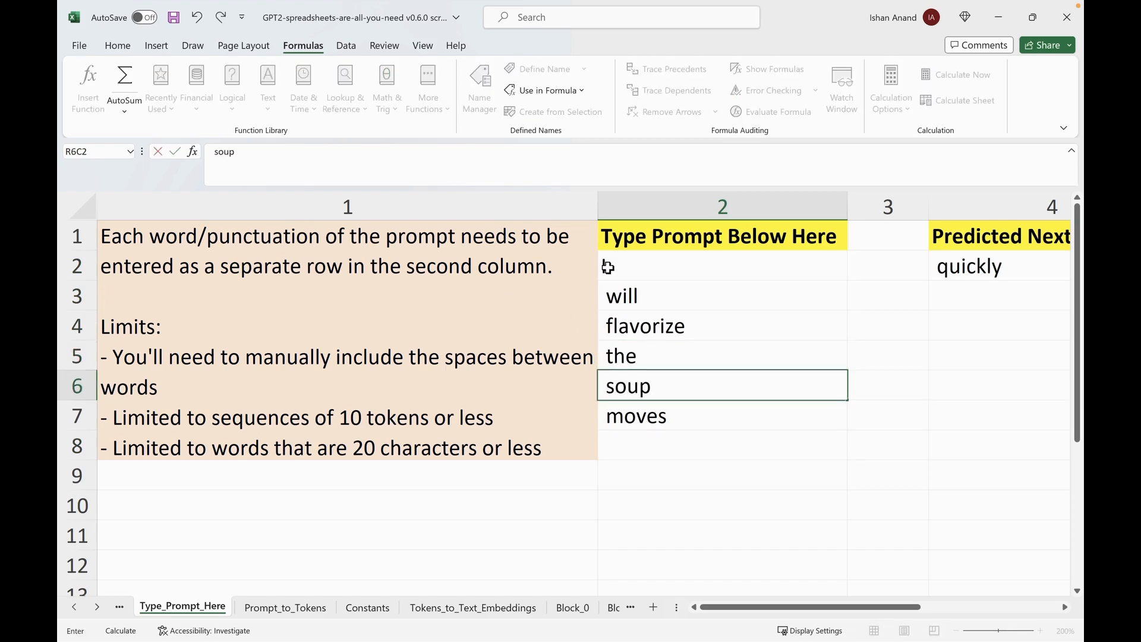
pyautogui.press('Return')
pyautogui.press('Delete')
pyautogui.press('Down')
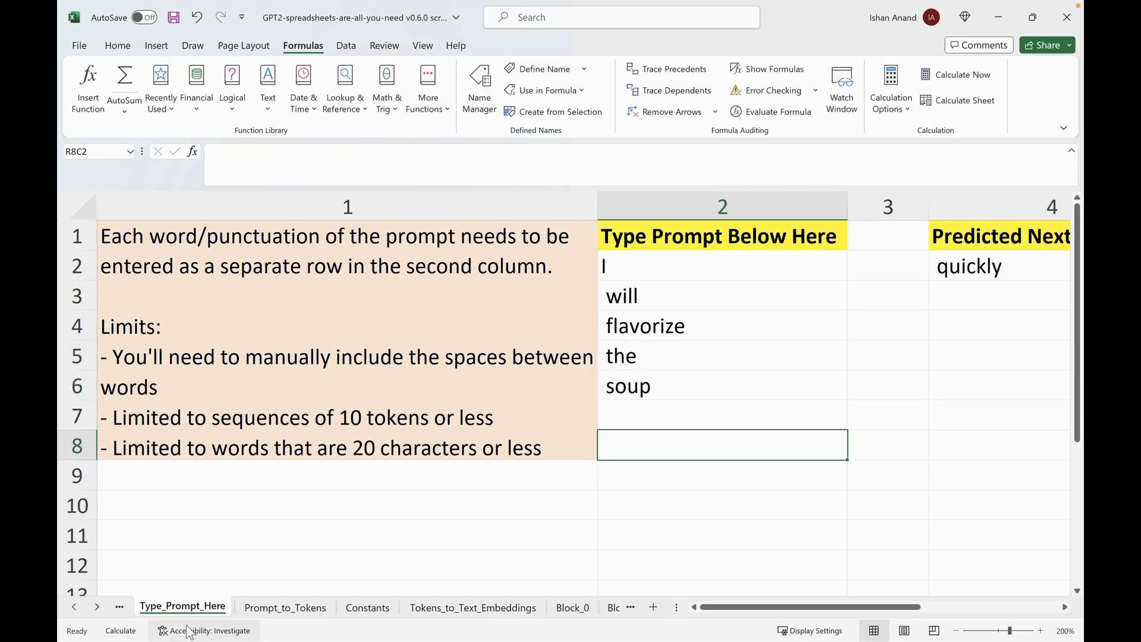
# Recalculate only the Prompt_to_Tokens sheet and inspect how "flavorize" is split in the final token list.
pyautogui.click(290, 606)
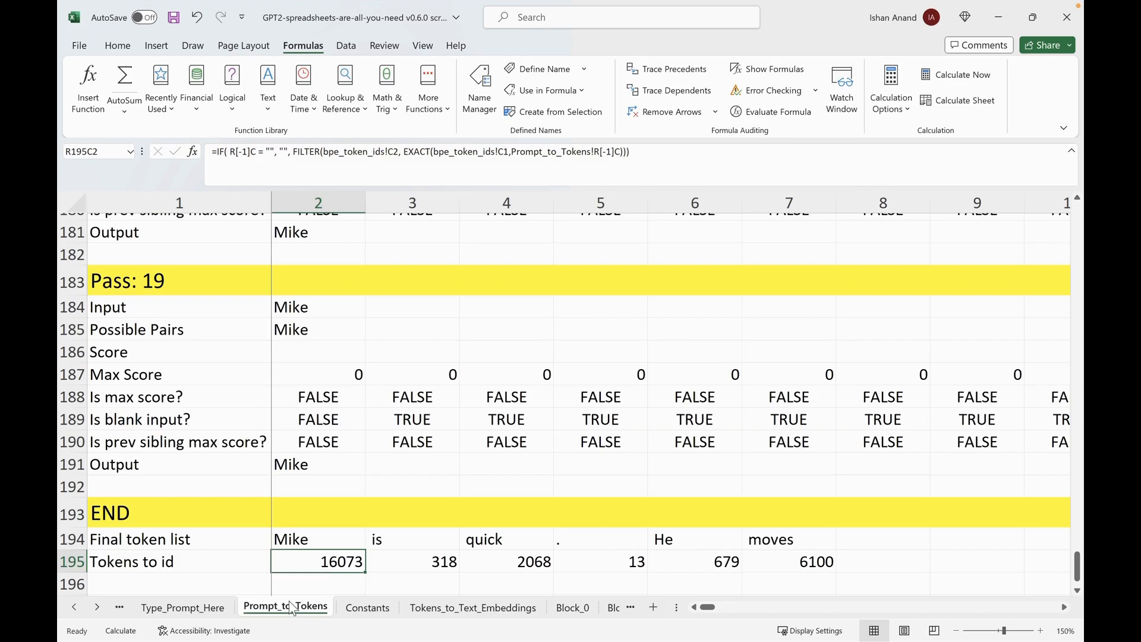
pyautogui.click(907, 113)
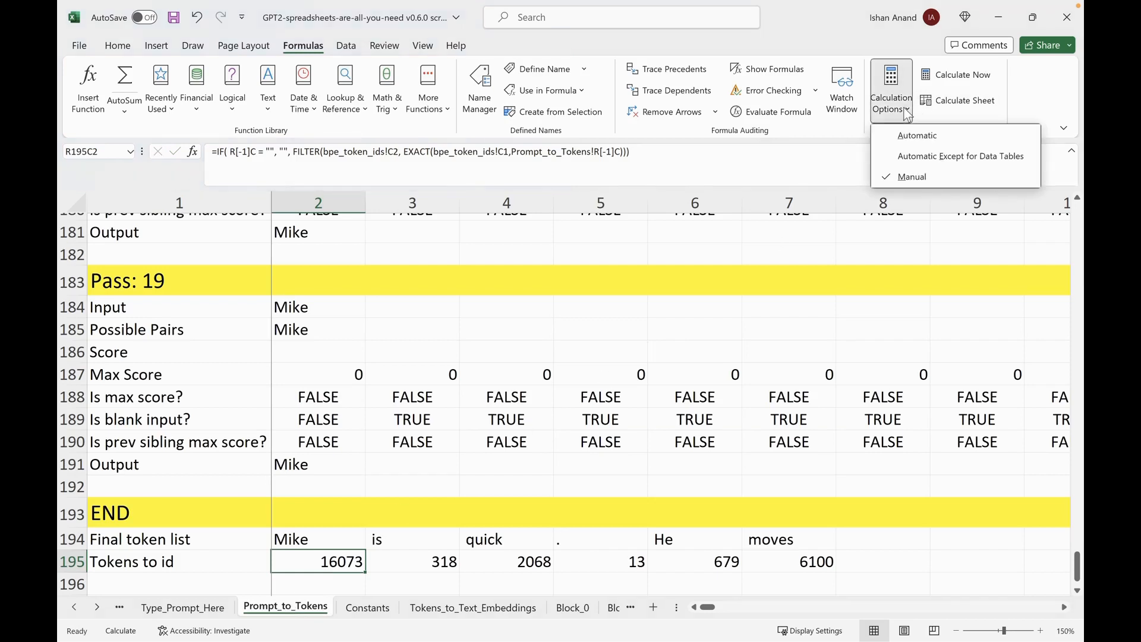
pyautogui.click(1010, 107)
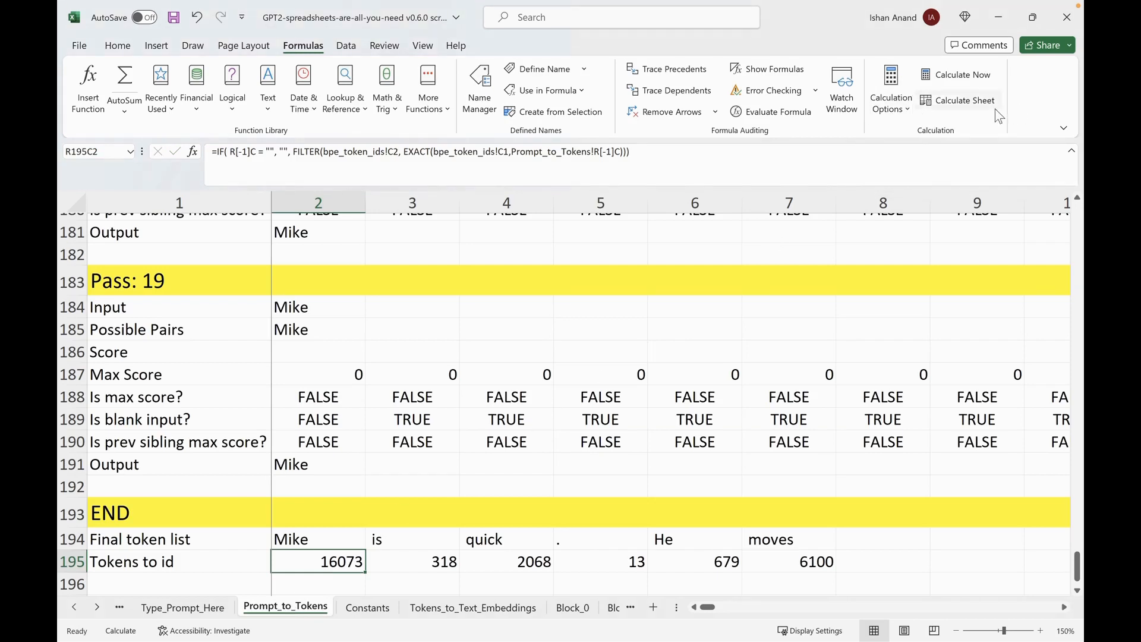
pyautogui.click(959, 99)
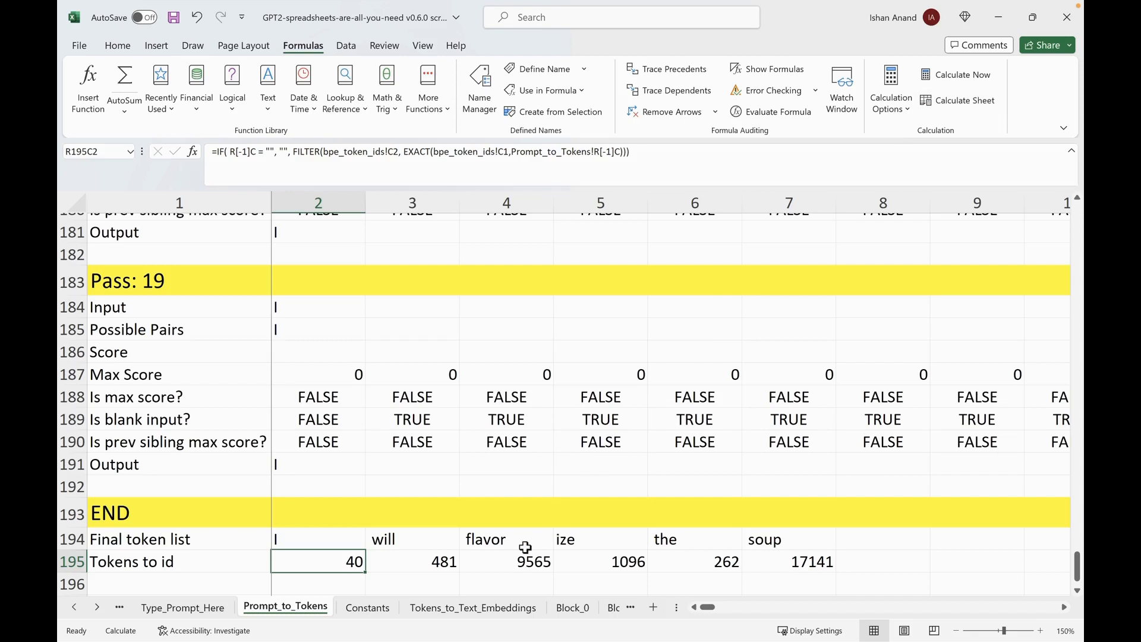
pyautogui.click(587, 537)
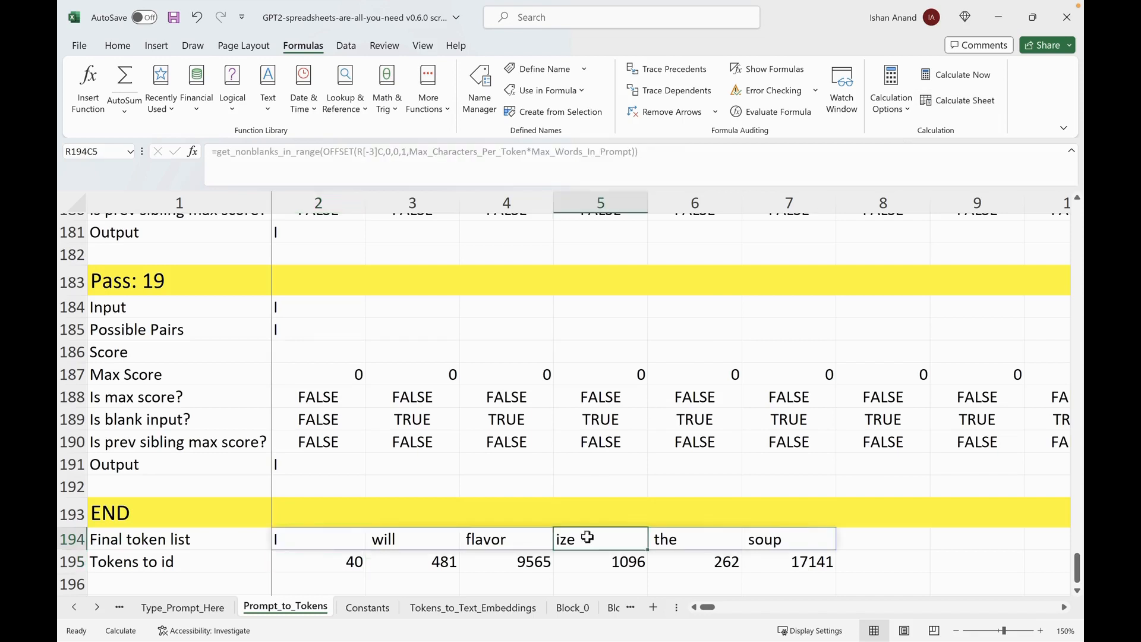
pyautogui.press('Left')
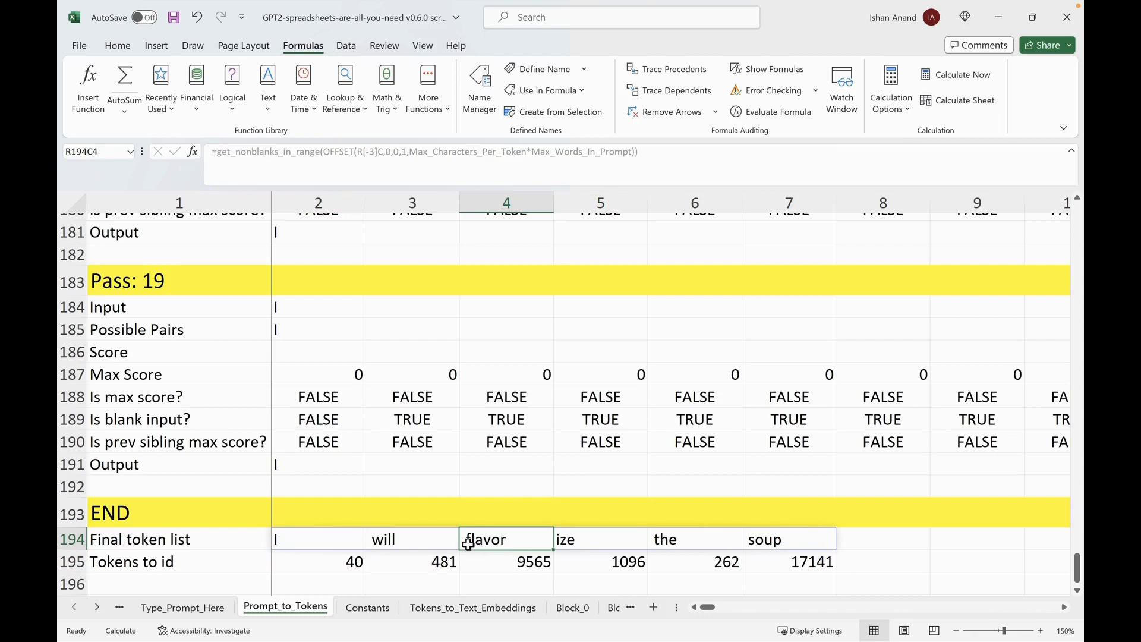
# On the Type_Prompt_Here sheet, change the prompt to "Let us chillify the party", one word per row with leading spaces.
pyautogui.click(196, 607)
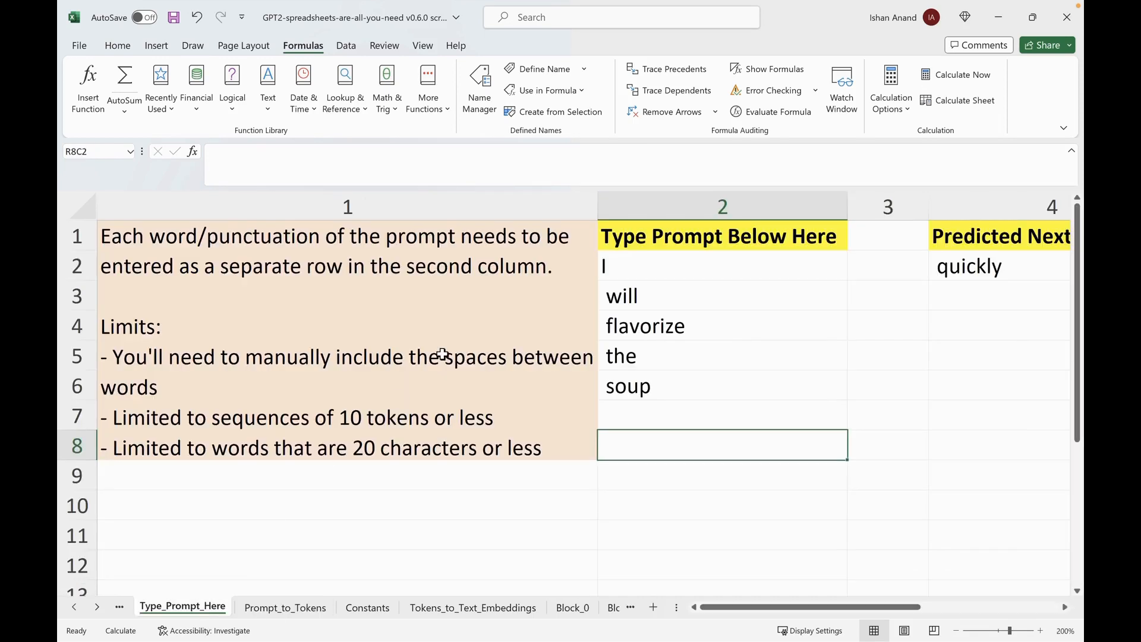
pyautogui.click(618, 260)
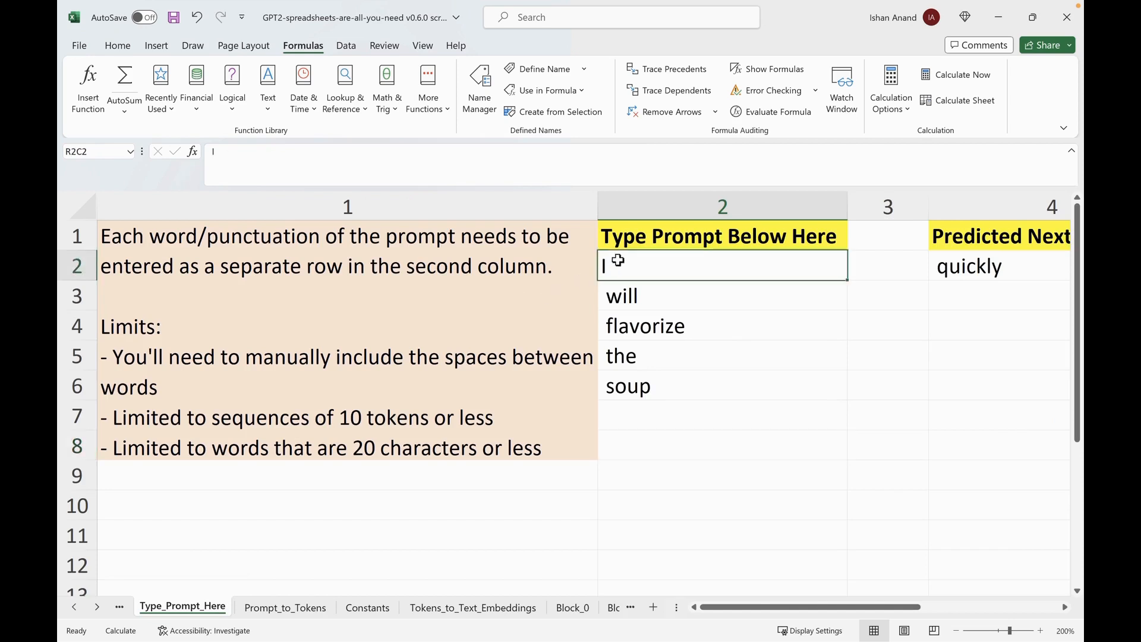
pyautogui.write('Let')
pyautogui.press('Return')
pyautogui.press('BackSpace')
pyautogui.write('us')
pyautogui.press('Return')
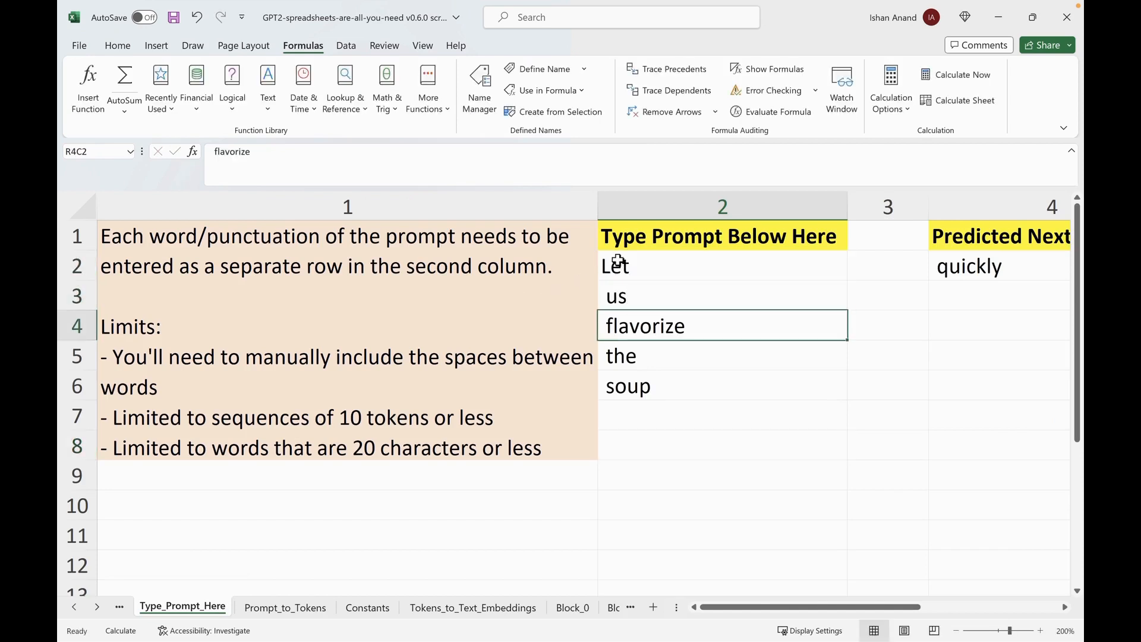
pyautogui.write('chillify')
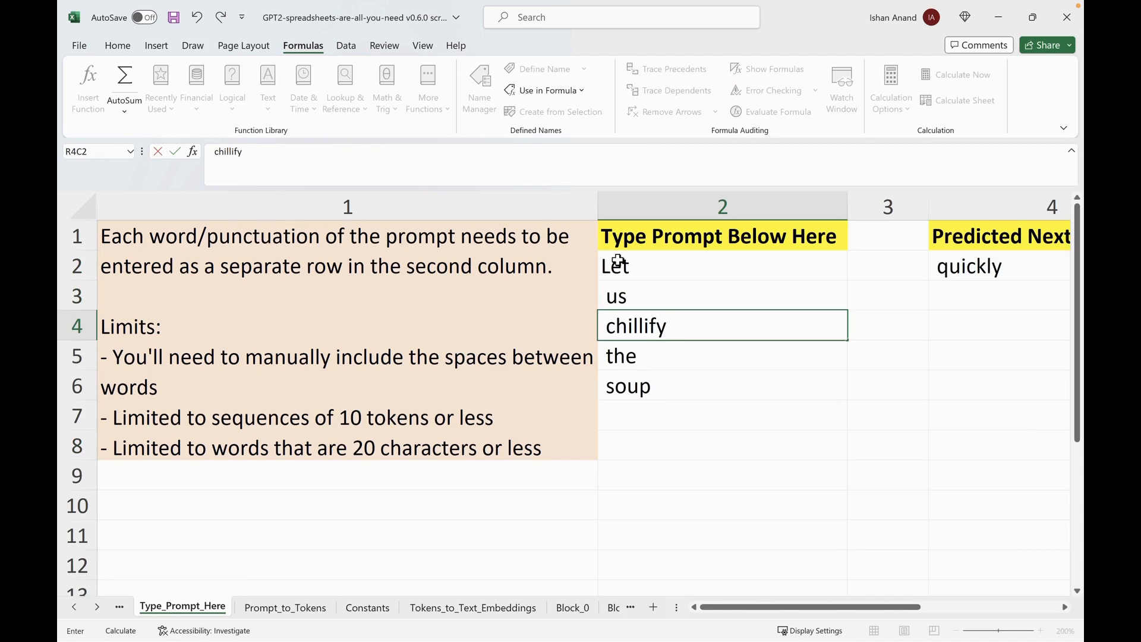
pyautogui.press('Return')
pyautogui.write('the')
pyautogui.press('Return')
pyautogui.write('party')
pyautogui.press('Return')
# Recalculate the Prompt_to_Tokens sheet and inspect how "chillify" is split in the final token list.
pyautogui.click(285, 607)
pyautogui.click(959, 99)
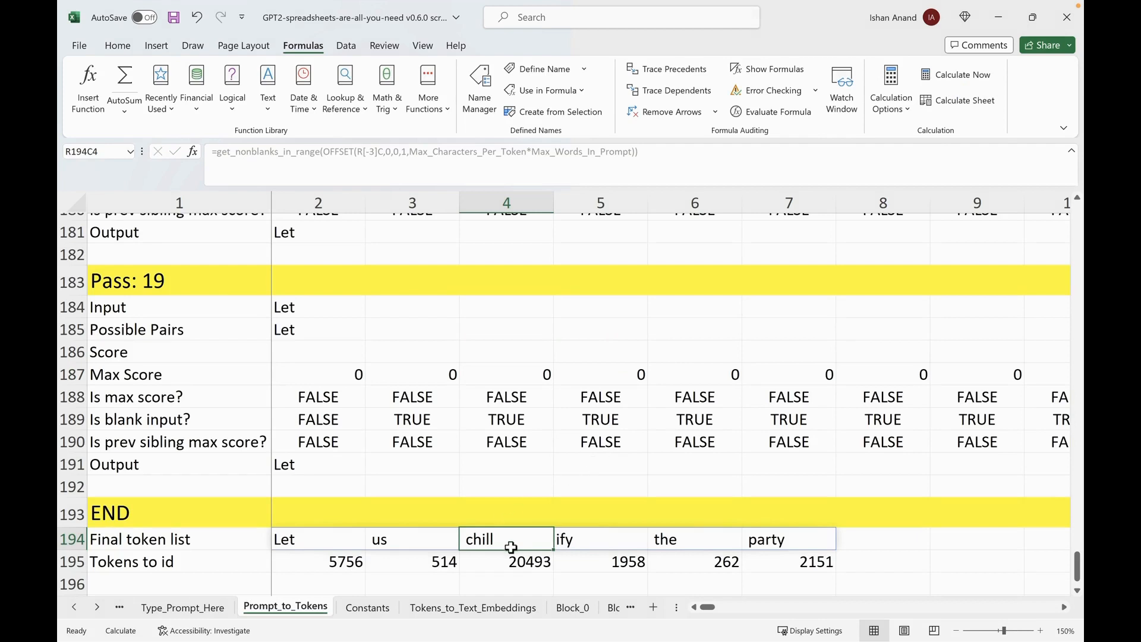
pyautogui.click(581, 546)
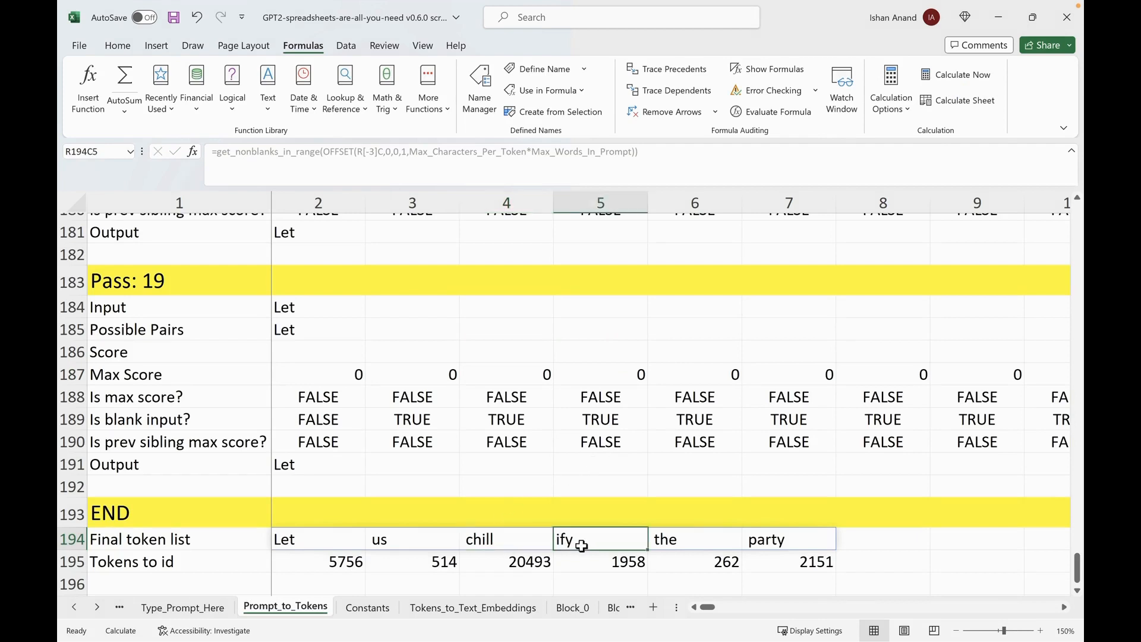
pyautogui.click(495, 539)
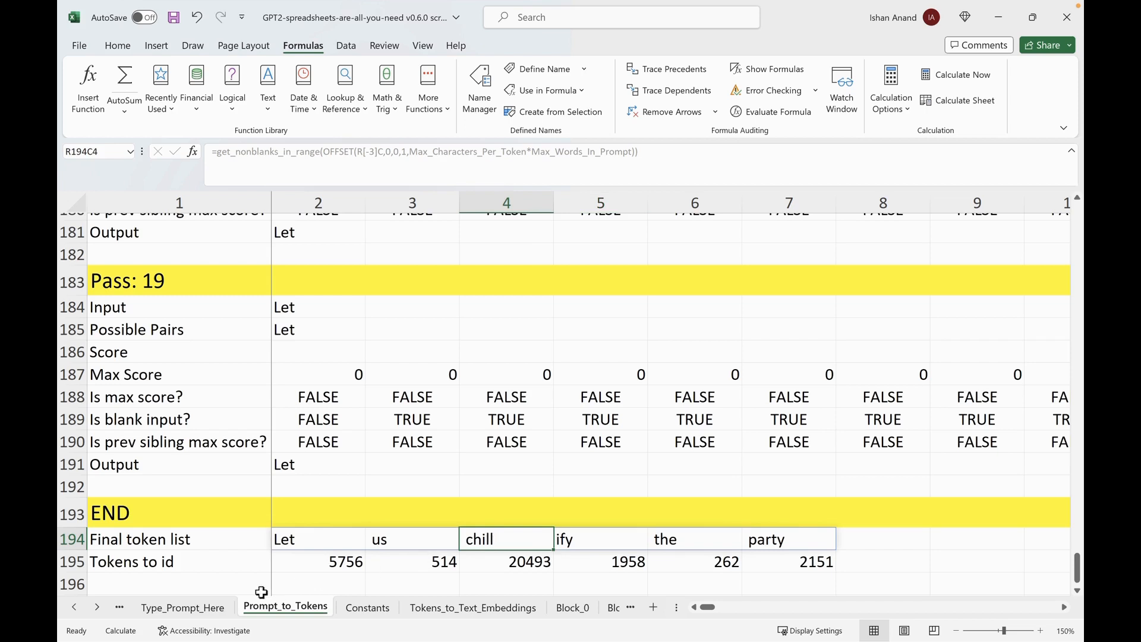
# On the Type_Prompt_Here sheet, change the prompt to "The brace will prevent reinjury", one word per row with leading spaces.
pyautogui.click(205, 607)
pyautogui.click(621, 267)
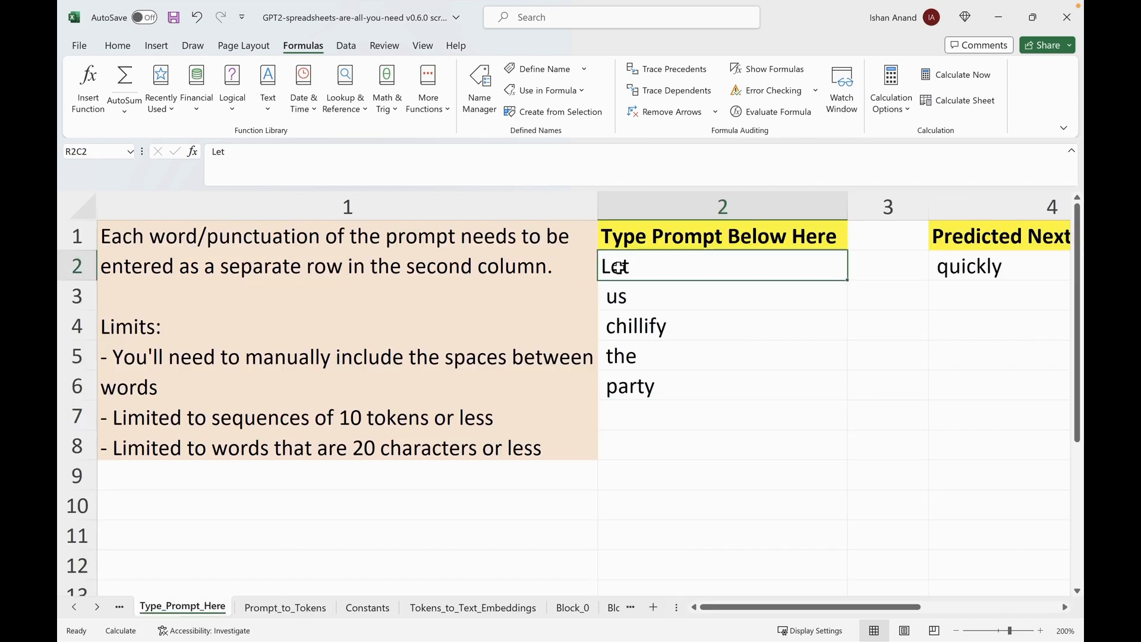
pyautogui.write('The')
pyautogui.press('Return')
pyautogui.write('brace')
pyautogui.press('Return')
pyautogui.write('will')
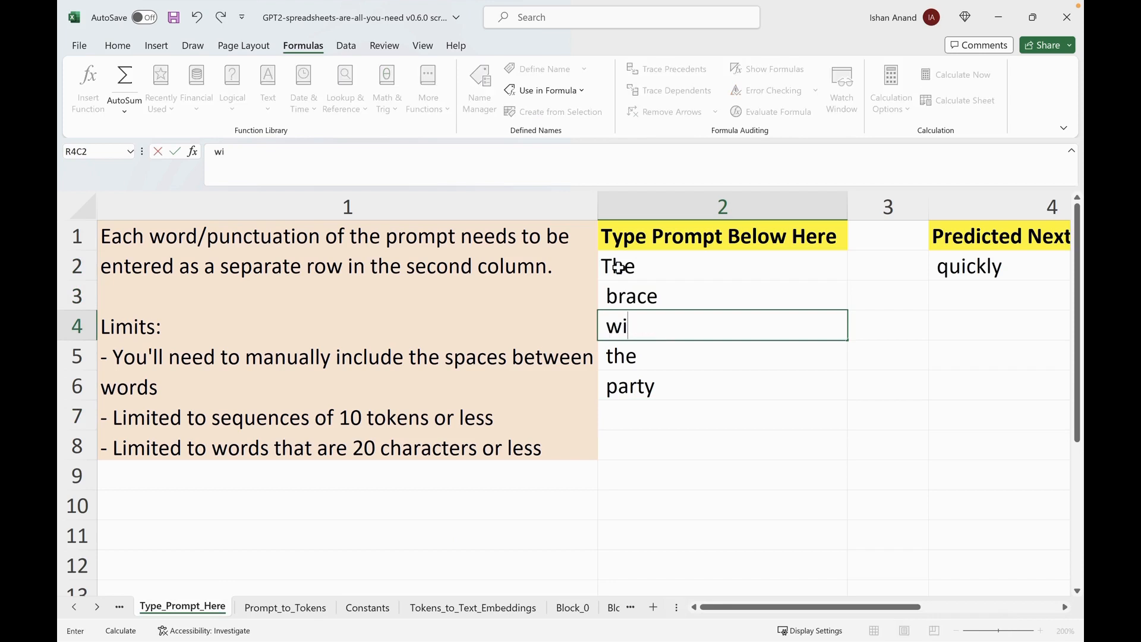
pyautogui.press('Return')
pyautogui.press('BackSpace')
pyautogui.write('prevent')
pyautogui.press('Return')
pyautogui.press('BackSpace')
pyautogui.write('reinjury')
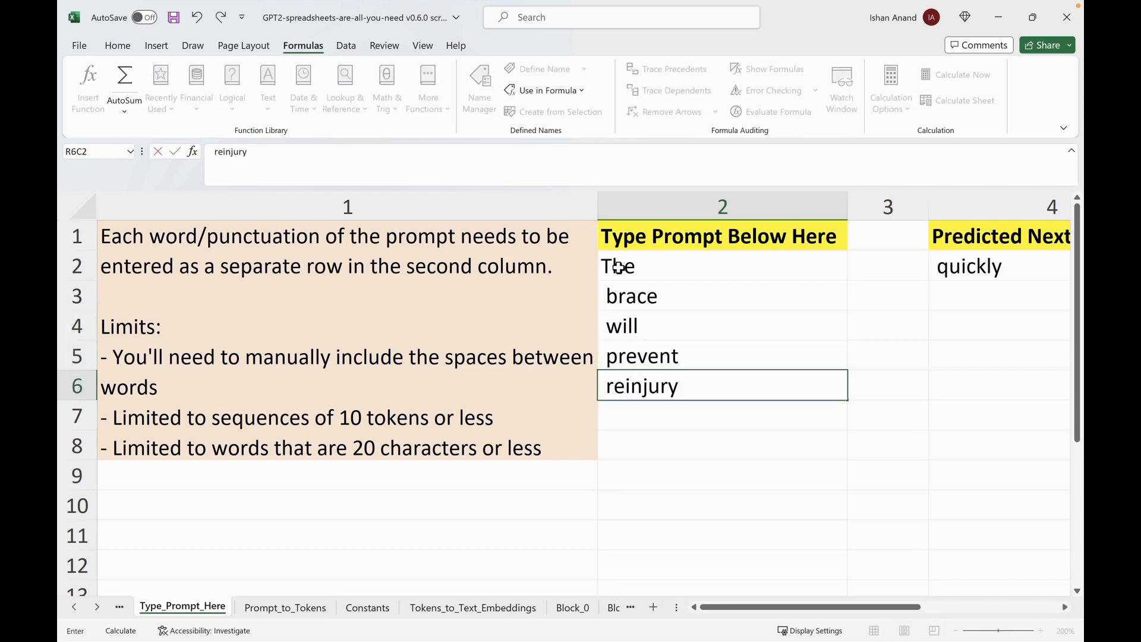
pyautogui.press('Return')
# Recalculate the Prompt_to_Tokens sheet and inspect how "reinjury" is split in the final token list.
pyautogui.click(297, 607)
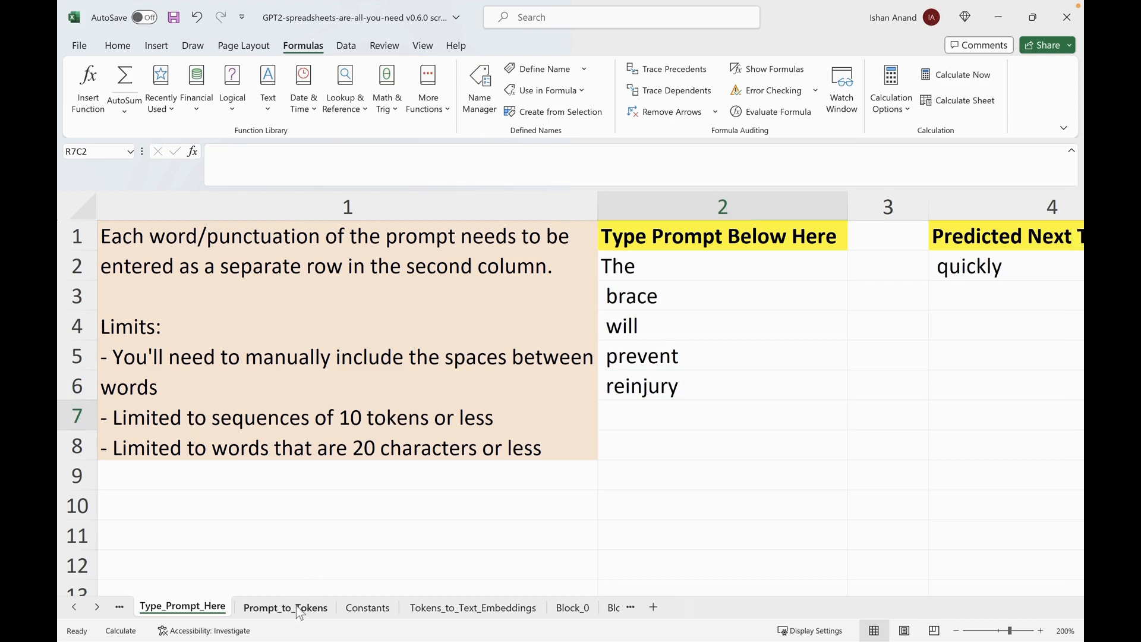
pyautogui.click(960, 100)
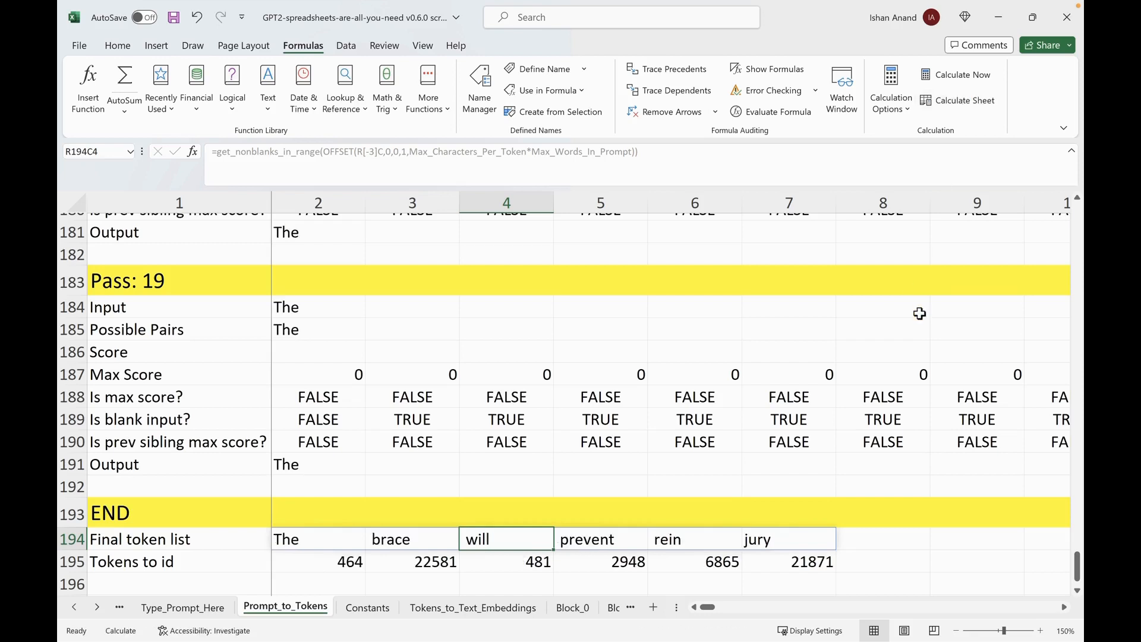
pyautogui.click(662, 542)
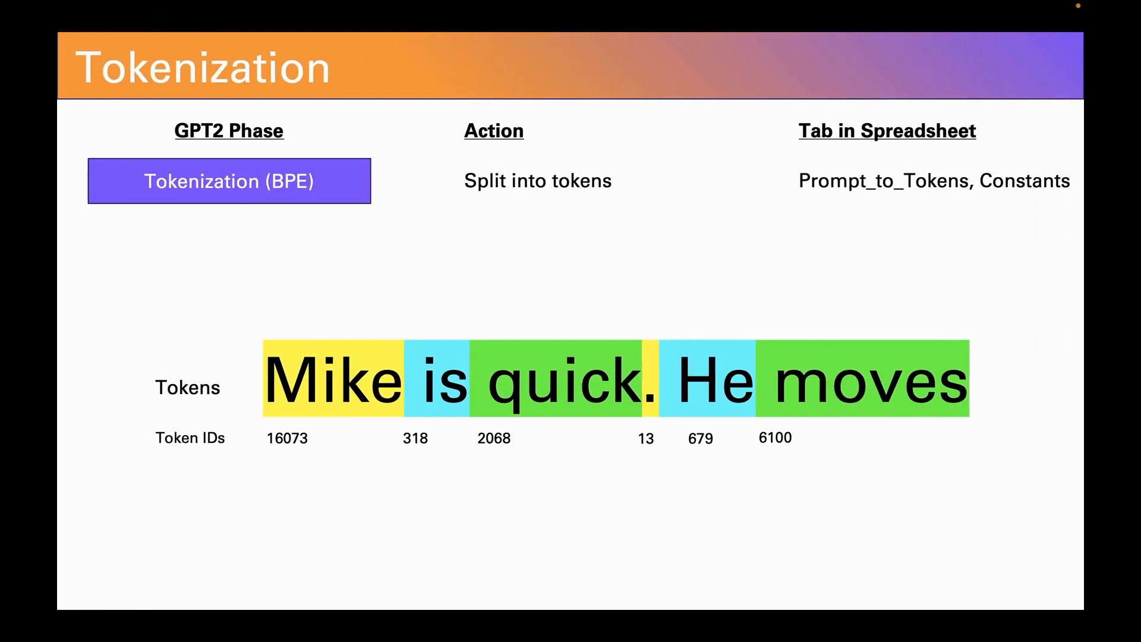
pyautogui.press('Right')
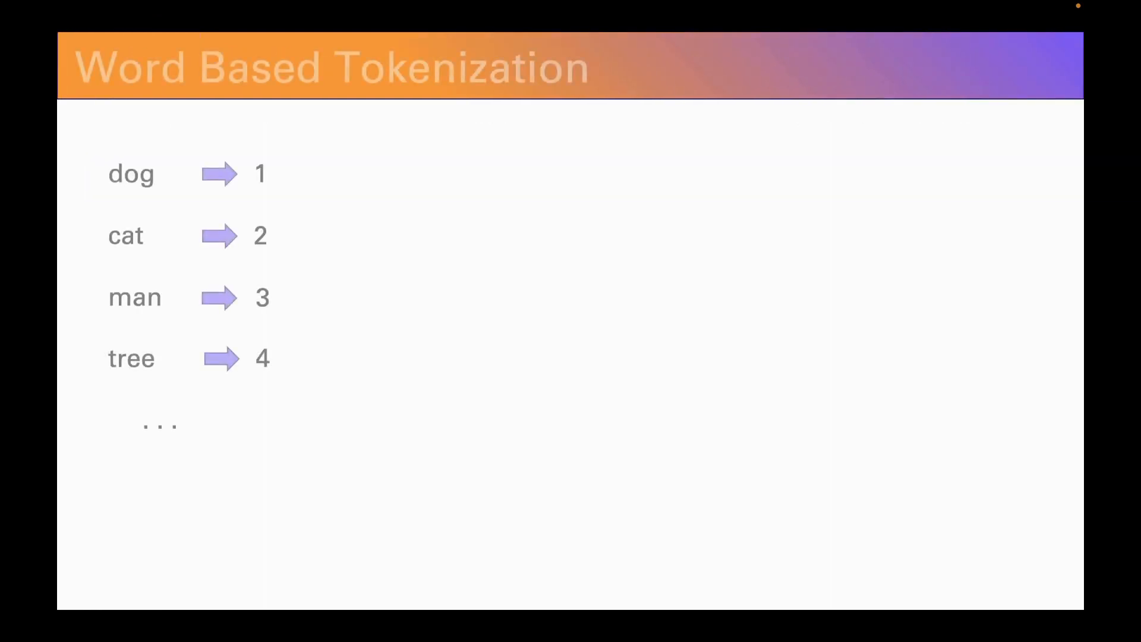
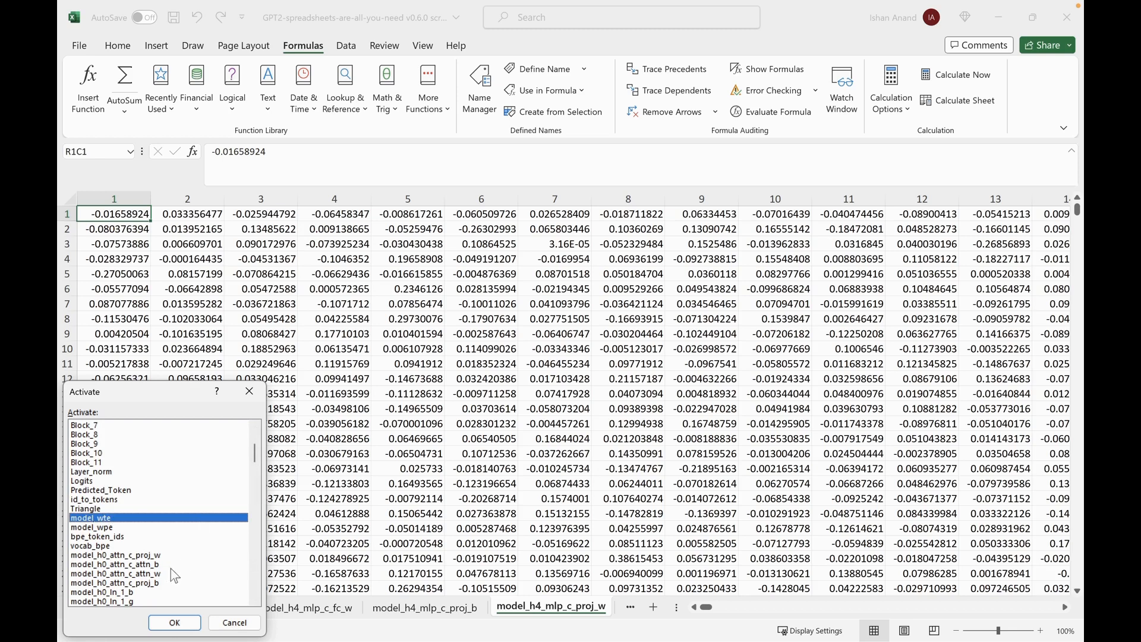
# Activate the model_wte sheet from the sheet list and go to its last filled cell at row 50257, column 768.
pyautogui.click(172, 622)
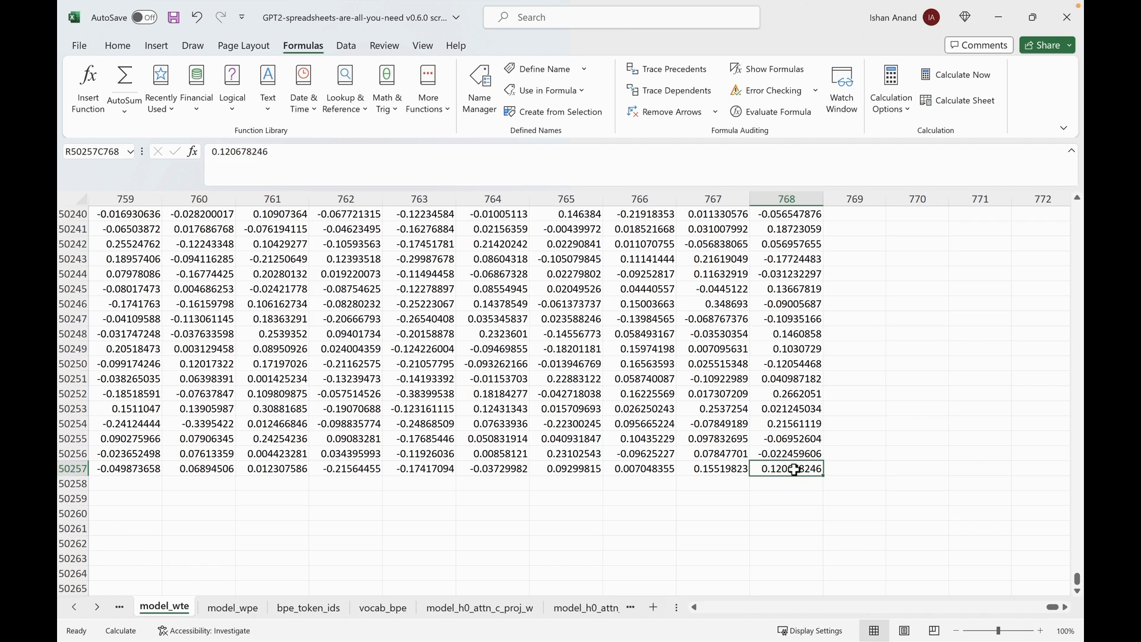
# Create a new blank workbook and widen the first column of its sheet.
pyautogui.click(77, 47)
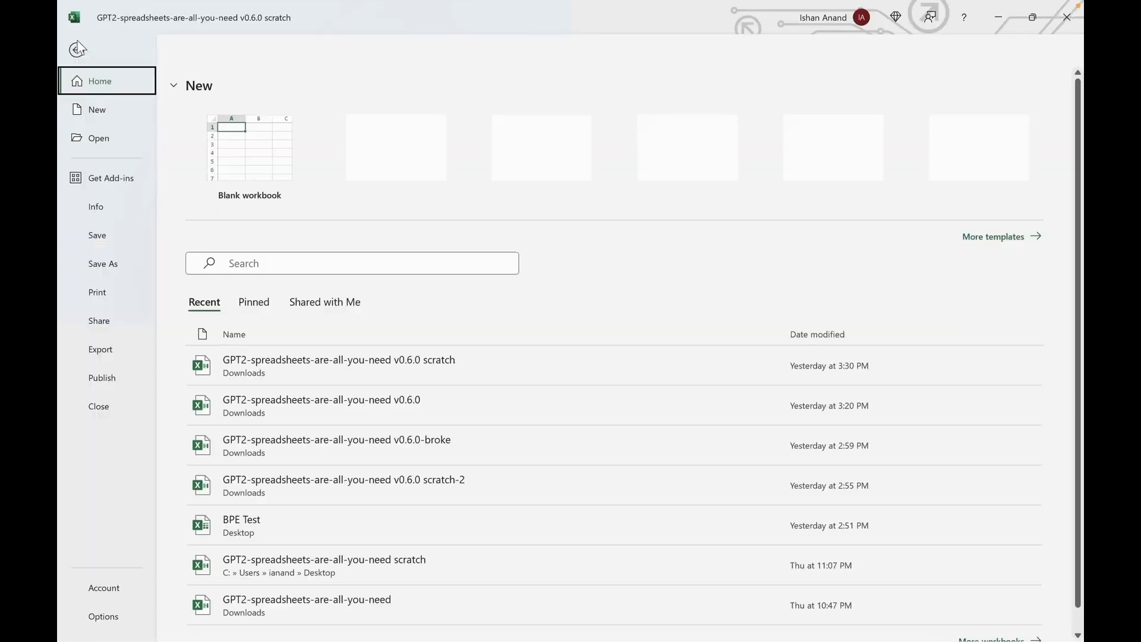
pyautogui.click(92, 112)
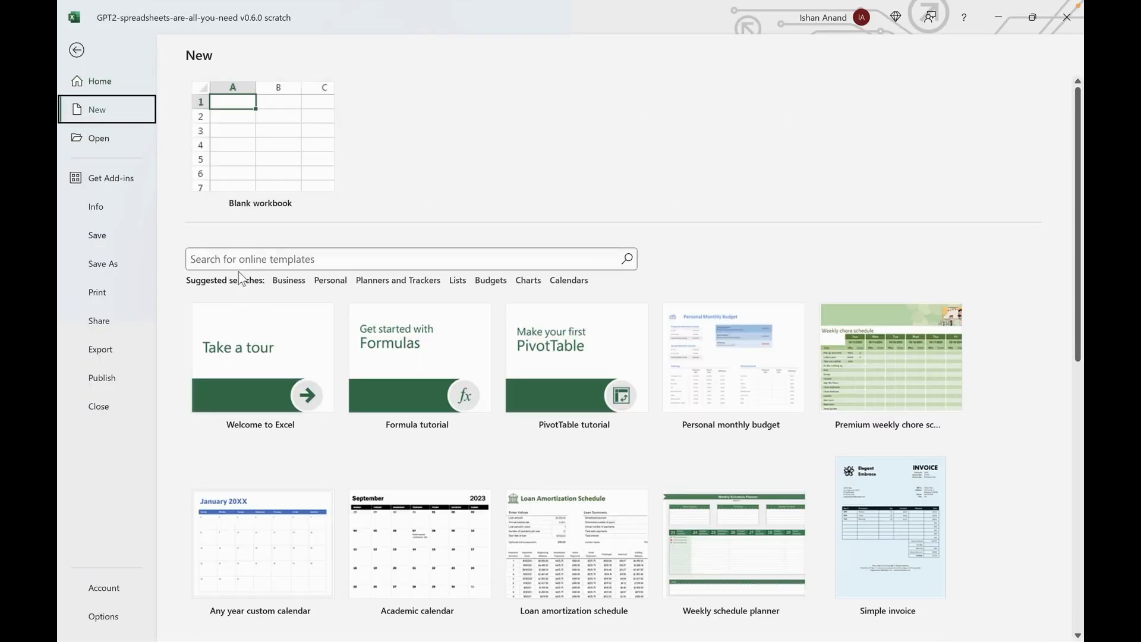
pyautogui.click(256, 132)
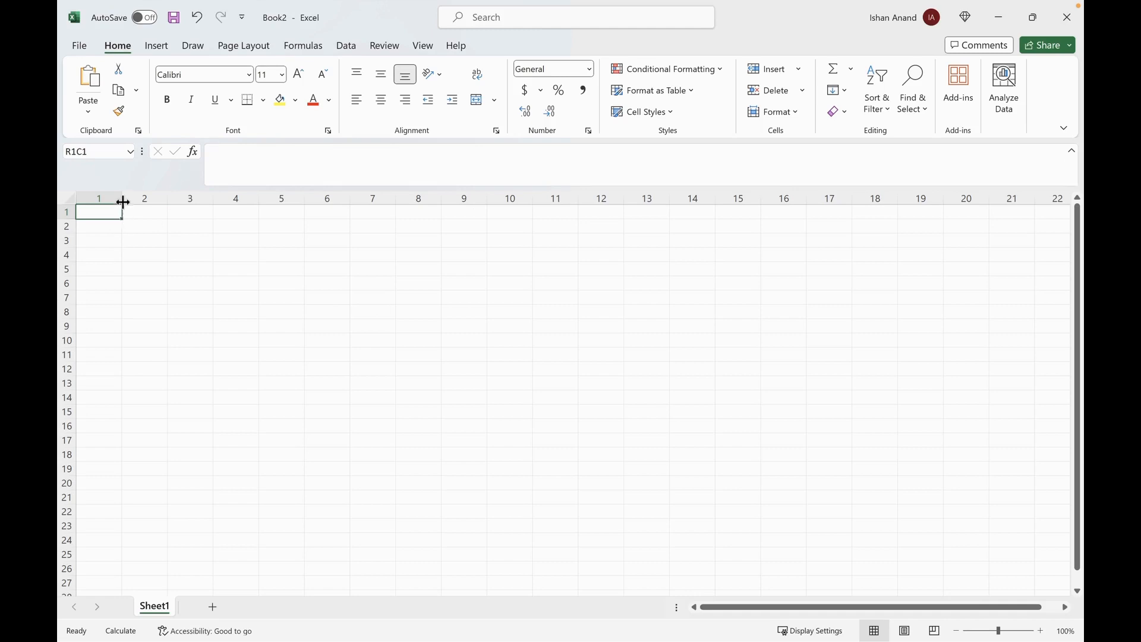
pyautogui.moveTo(122, 202); pyautogui.dragTo(178, 202)
# In row 2, enter the label "Original matrix height" in column 1 and the value 50,257 in column 2.
pyautogui.click(131, 222)
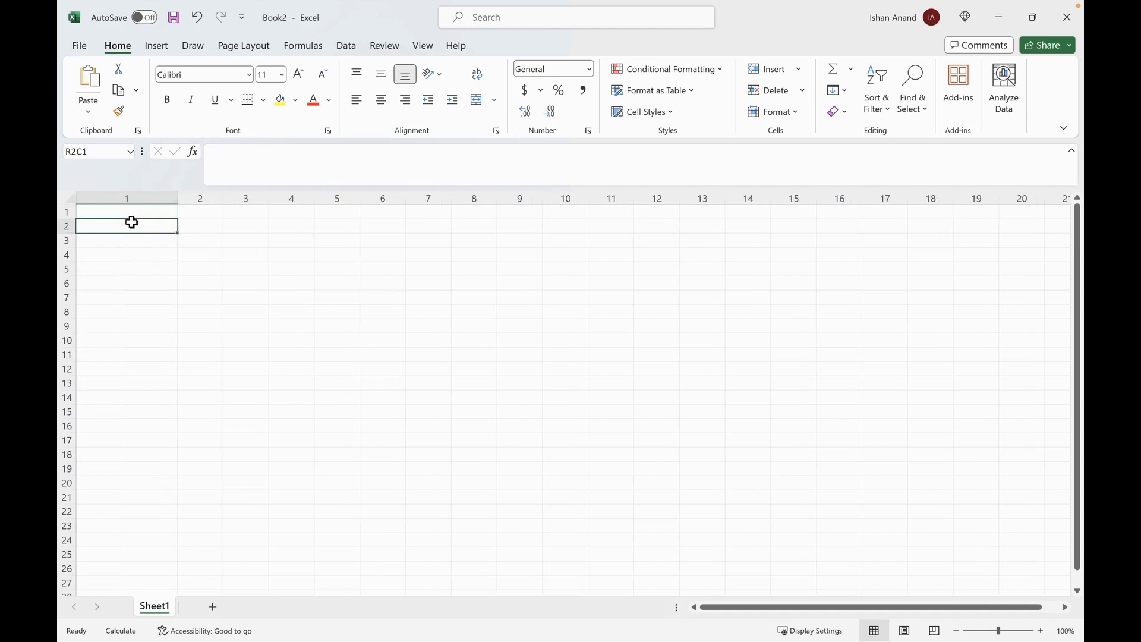
pyautogui.write('Oringal')
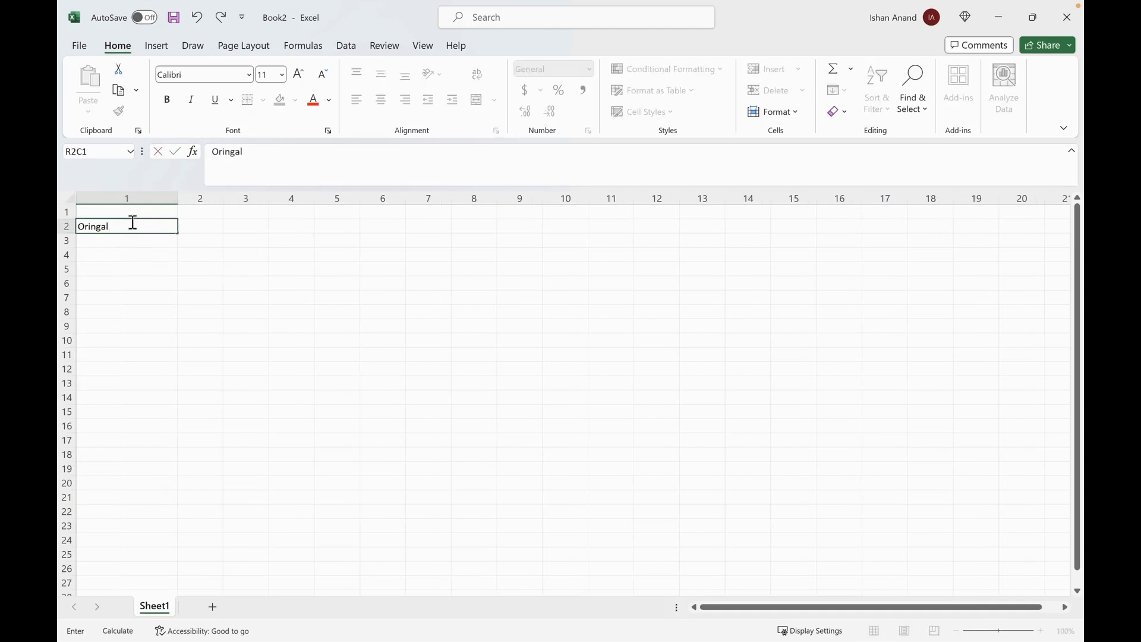
pyautogui.press('BackSpace')
pyautogui.press('BackSpace')
pyautogui.press('BackSpace')
pyautogui.press('BackSpace')
pyautogui.write('ginal matrix height')
pyautogui.press('Tab')
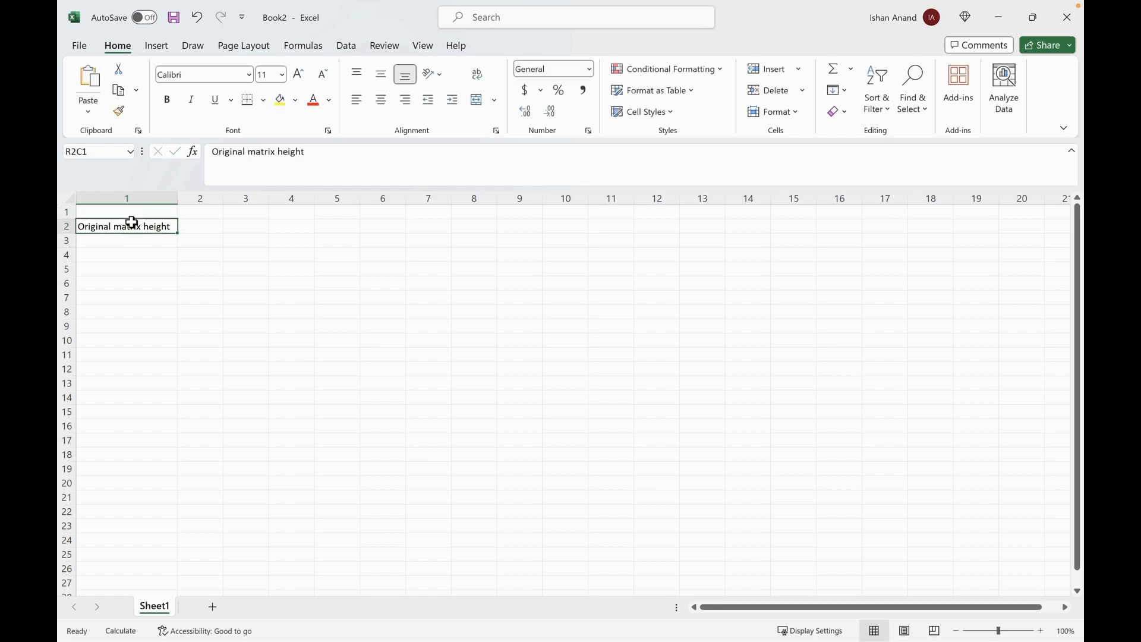
pyautogui.write('50,')
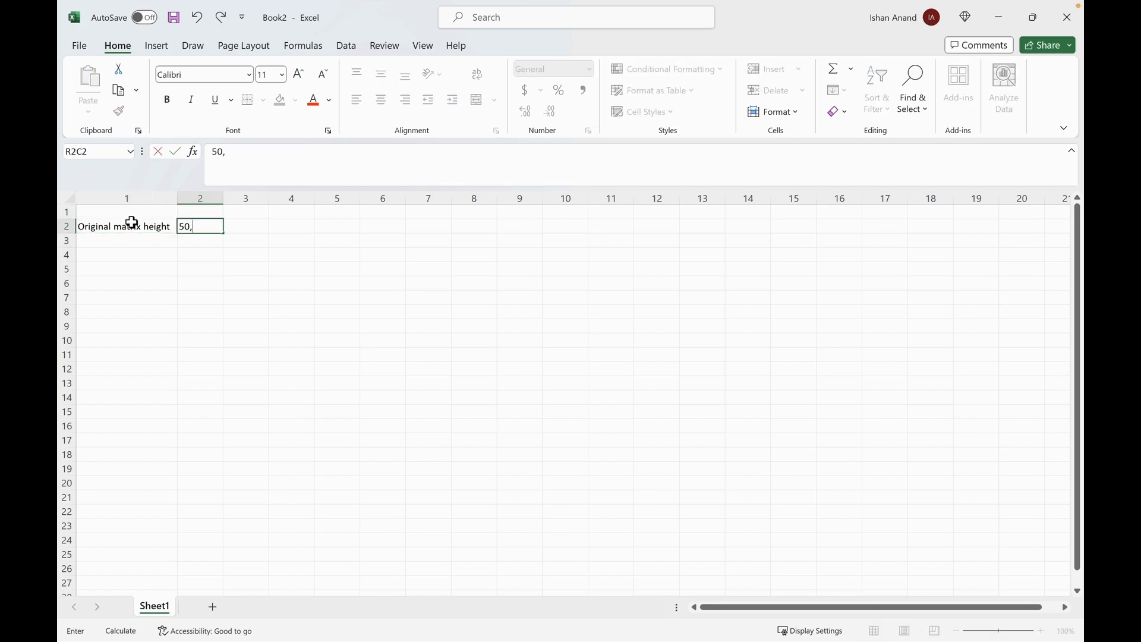
pyautogui.write('257')
pyautogui.press('Return')
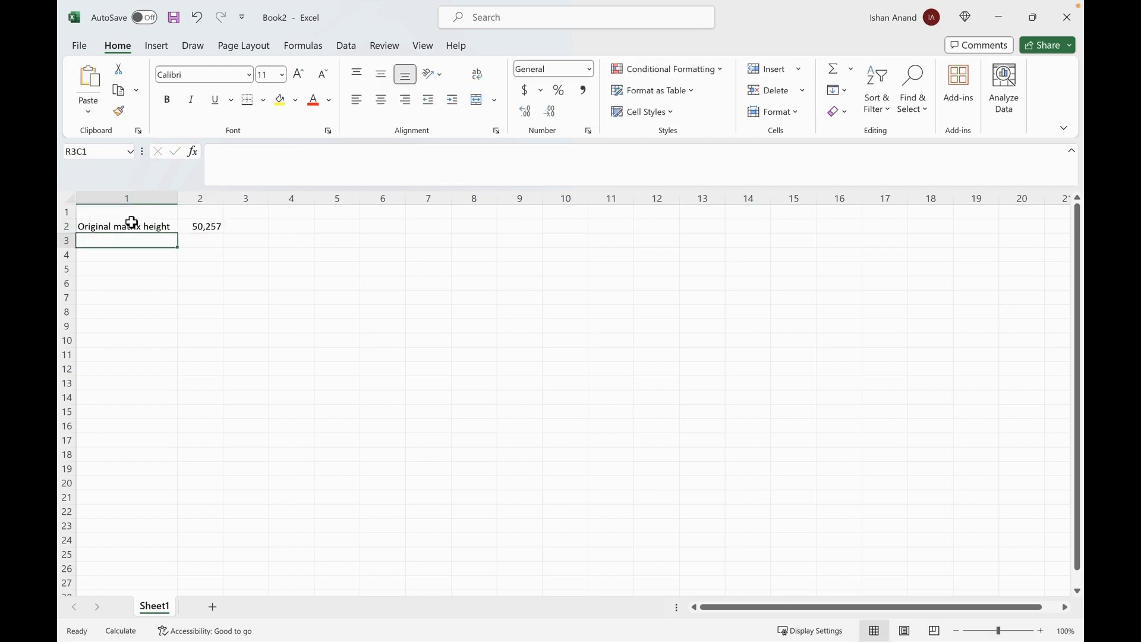
# In row 3, enter the label "Original matrix width" in column 1 and the value 768 in column 2.
pyautogui.write('Original matri')
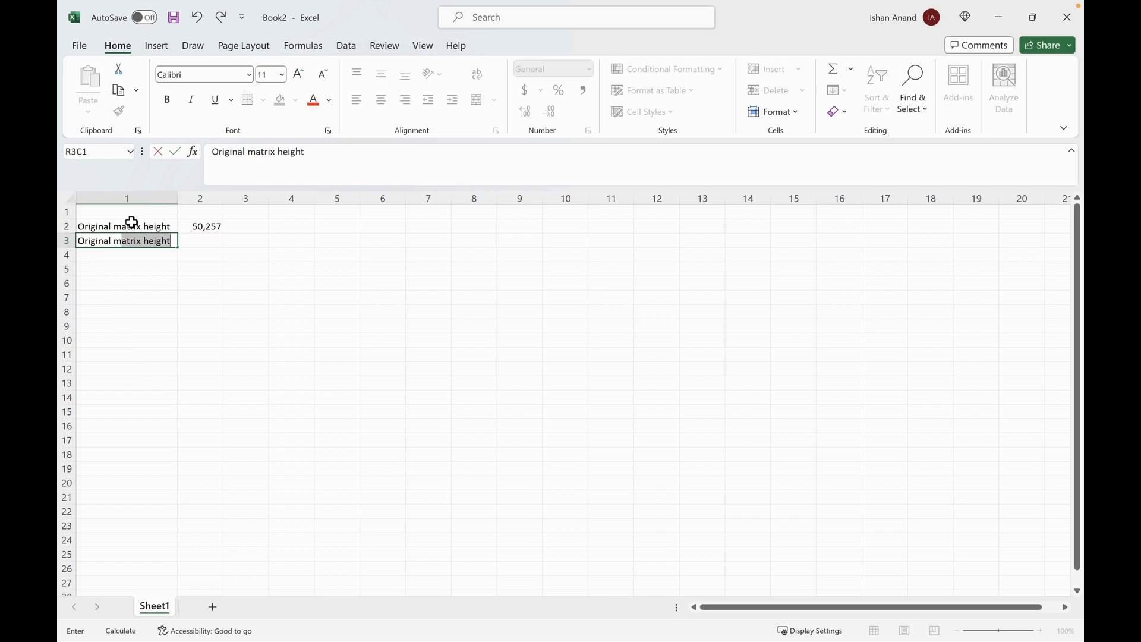
pyautogui.write('x wid')
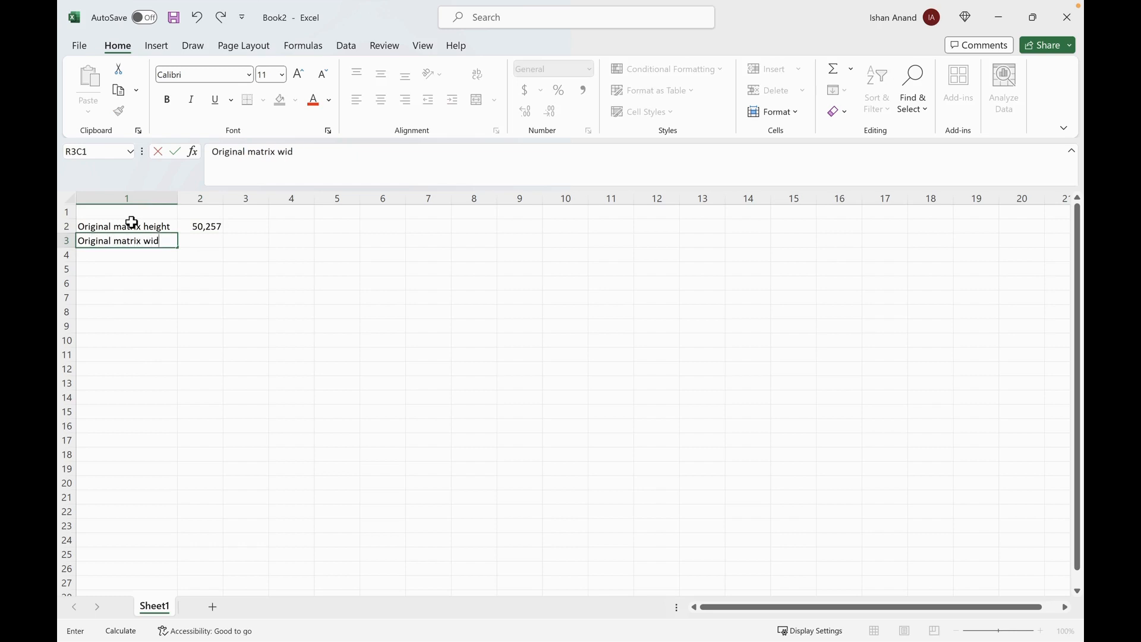
pyautogui.write('th')
pyautogui.press('Tab')
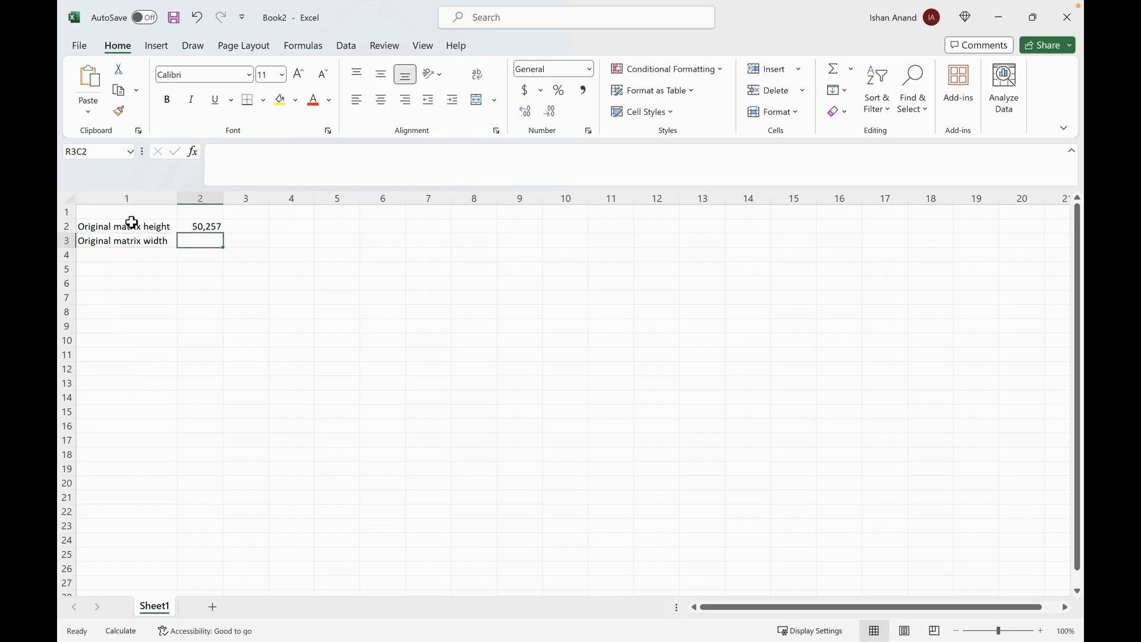
pyautogui.write('768')
pyautogui.press('Return')
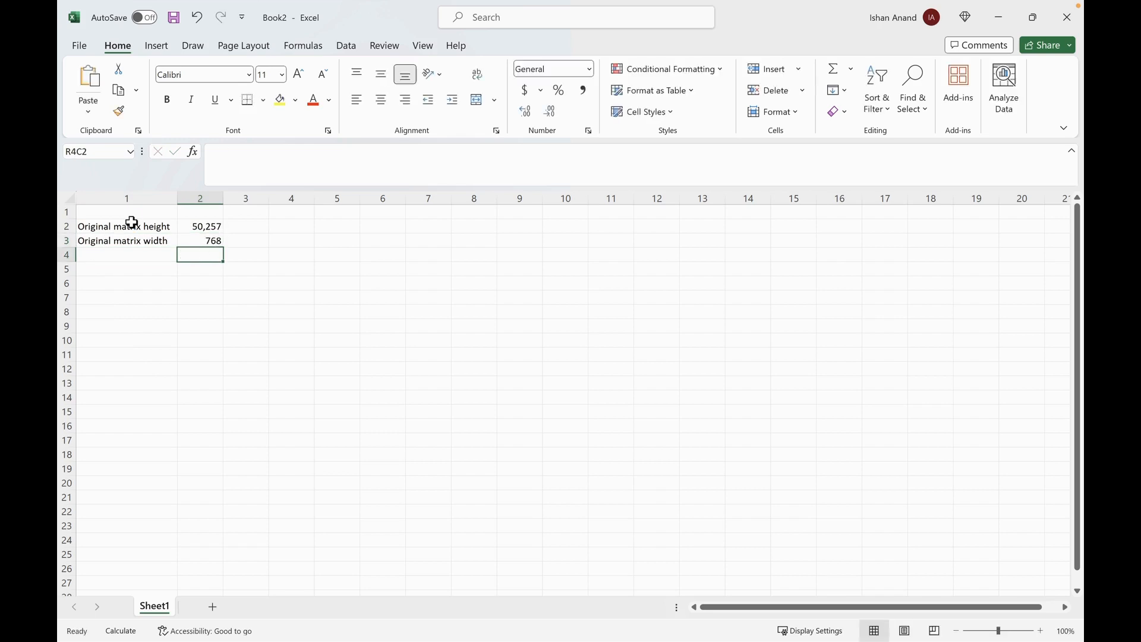
# In row 5, enter the label "Additional rows" in column 1 and the value 170,000 in column 2.
pyautogui.press('Down')
pyautogui.press('Left')
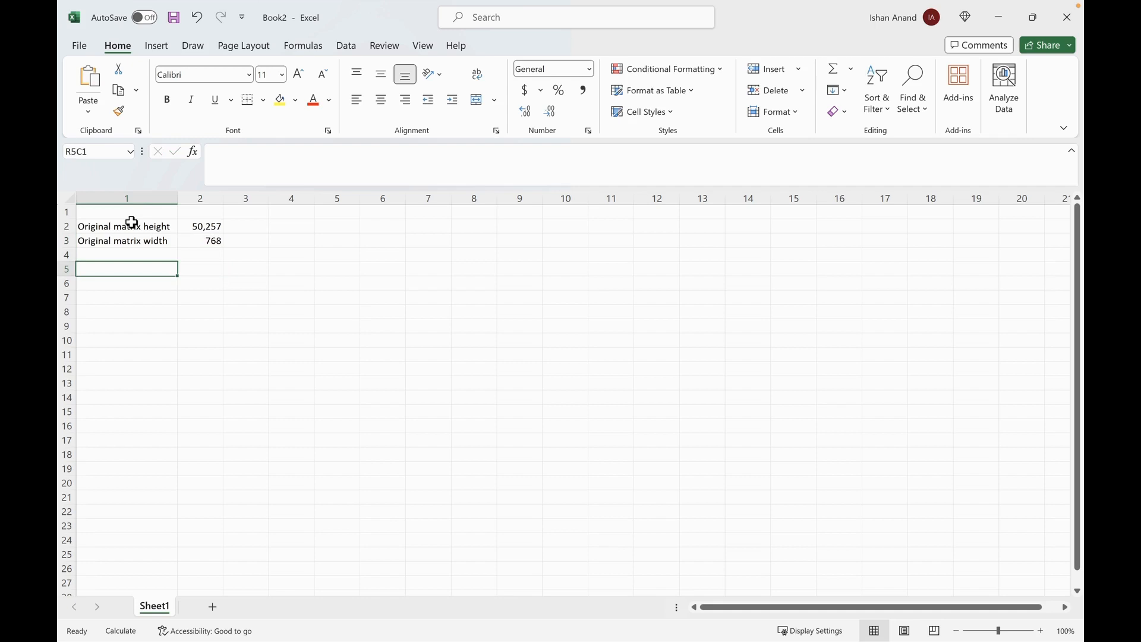
pyautogui.write('Addi')
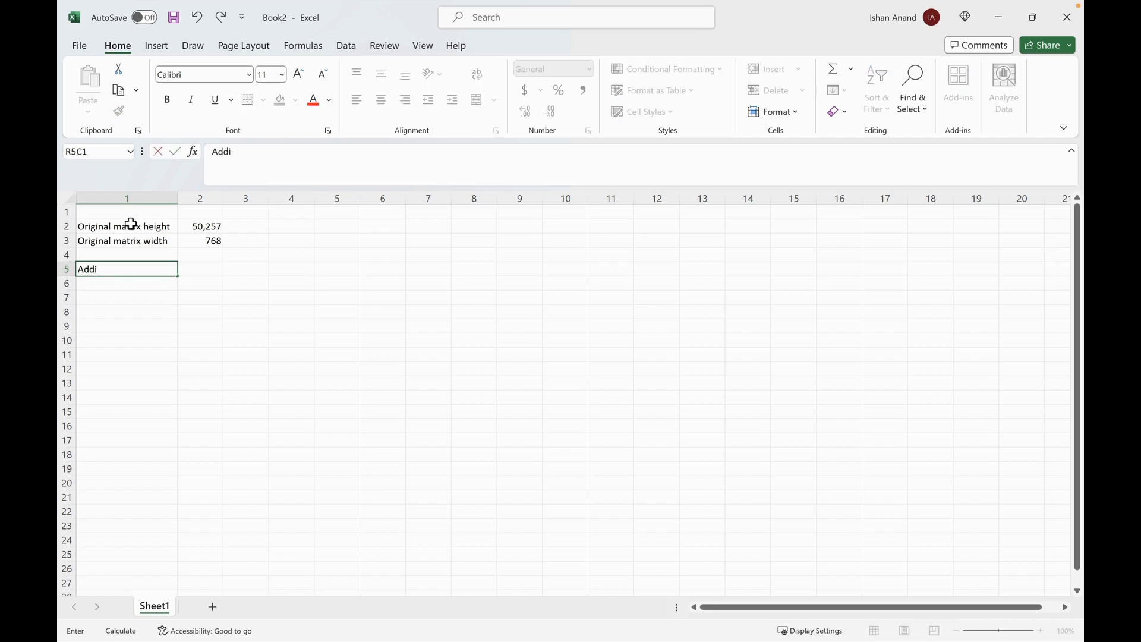
pyautogui.write('tional rows')
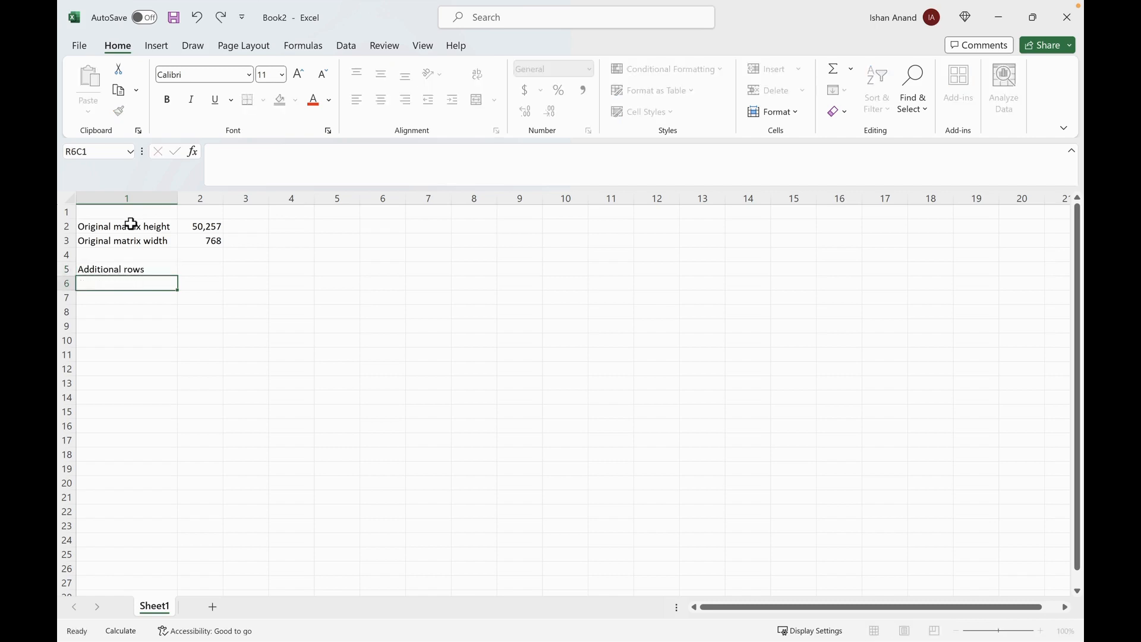
pyautogui.press('Tab')
pyautogui.write('170')
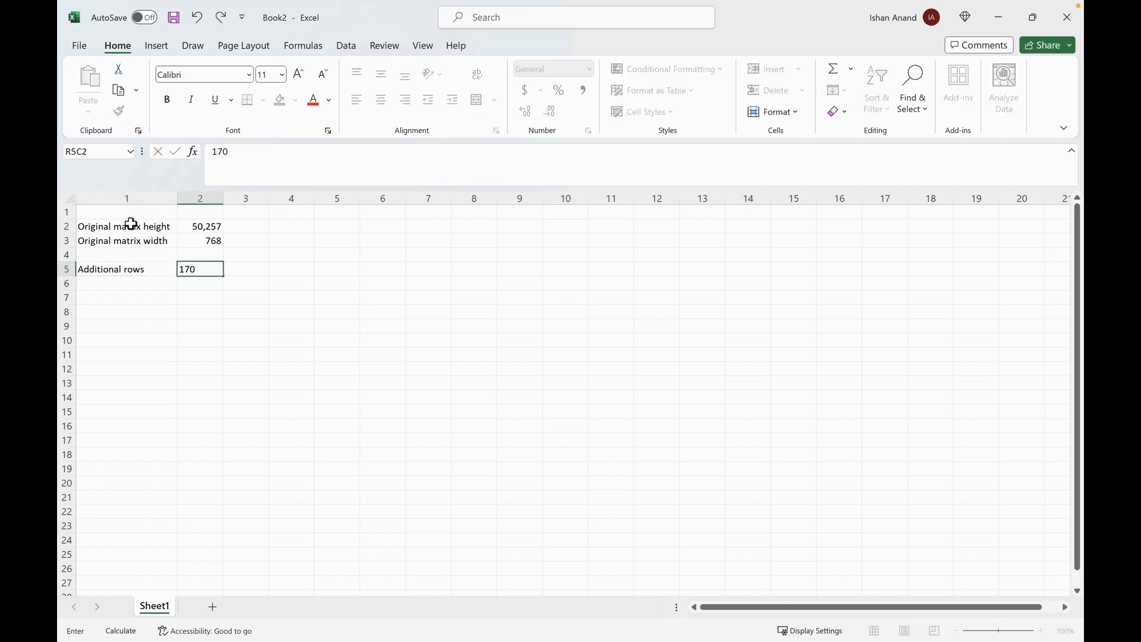
pyautogui.write(',000')
pyautogui.press('Return')
pyautogui.press('Return')
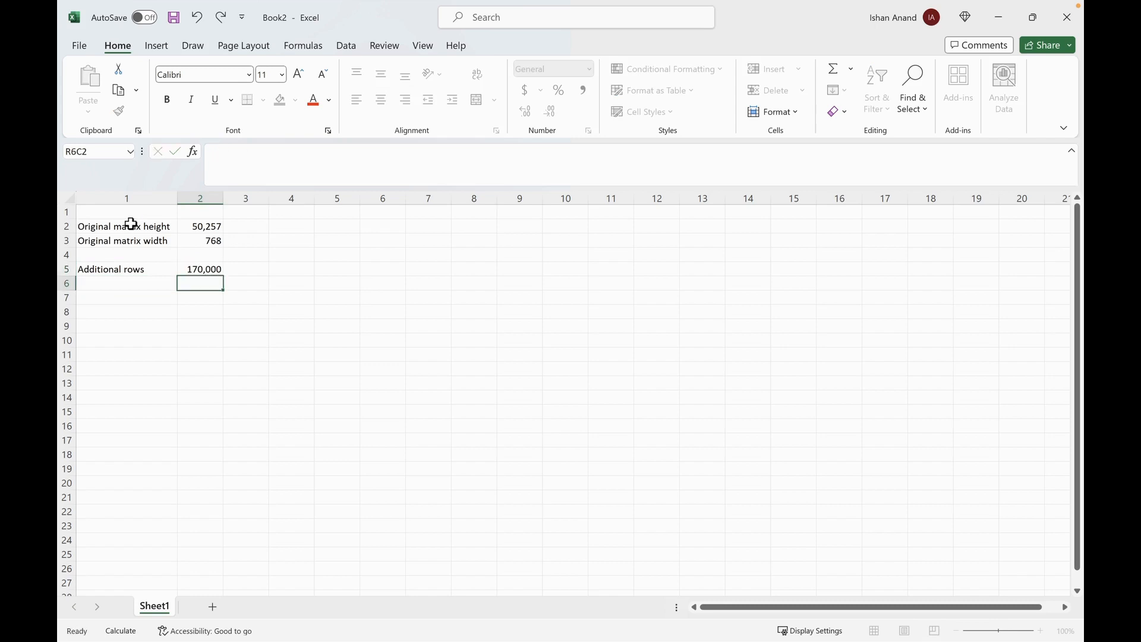
# Replace the row 5 label with "Total rows for word tokenization" and widen column 1 to fit it.
pyautogui.press('Left')
pyautogui.press('Up')
pyautogui.press('Up')
pyautogui.write('To')
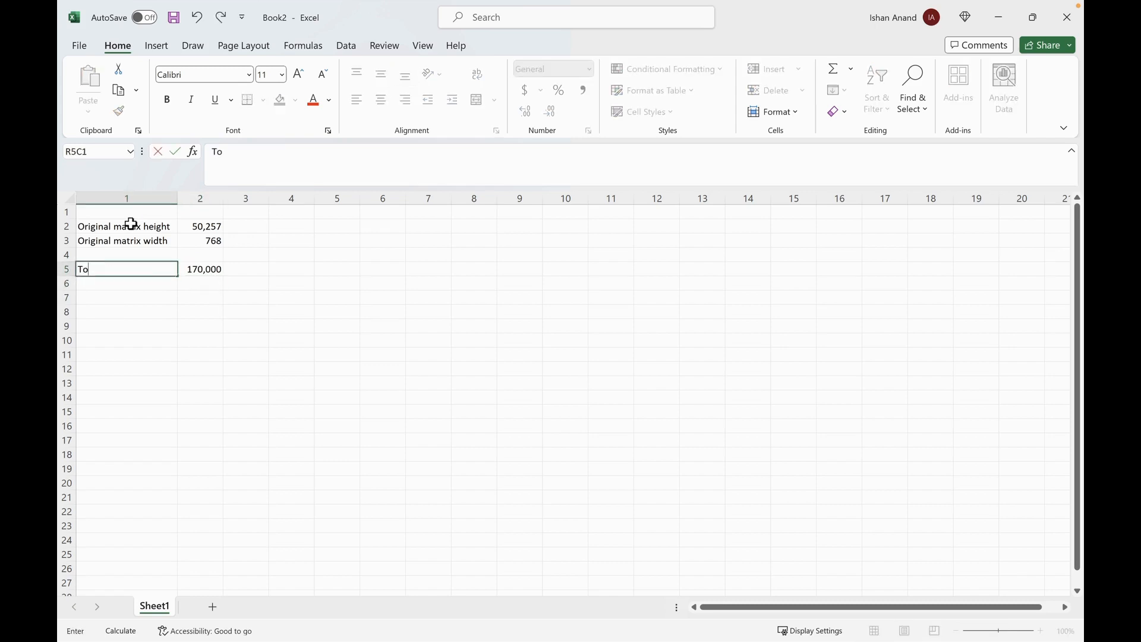
pyautogui.write('tal rows for')
pyautogui.press('BackSpace')
pyautogui.press('BackSpace')
pyautogui.press('BackSpace')
pyautogui.write('rows for word en')
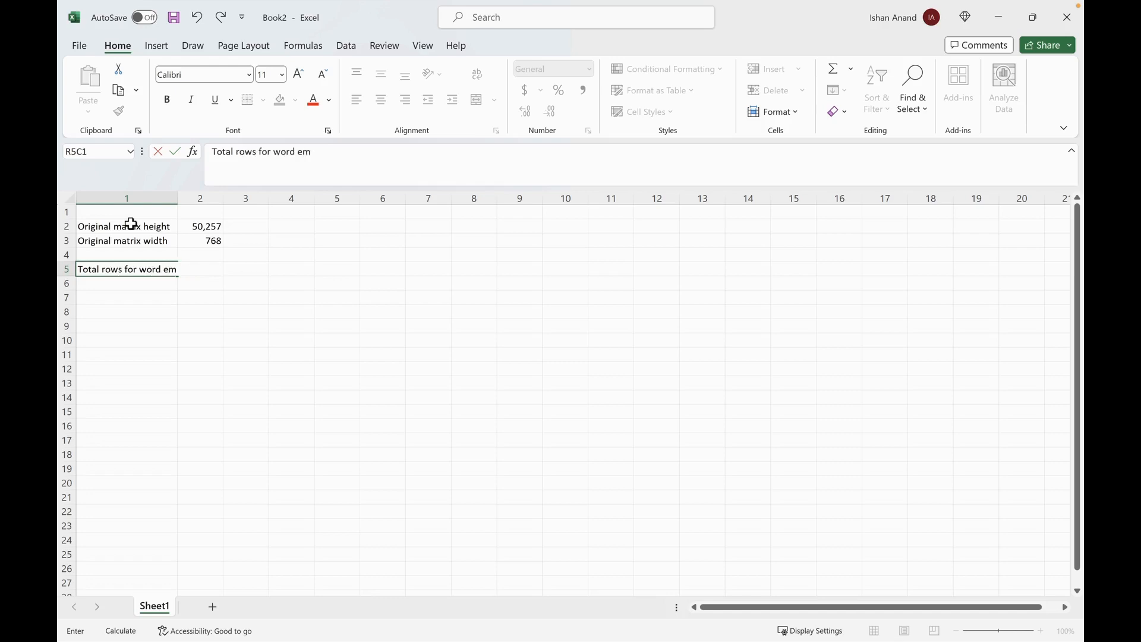
pyautogui.write('c')
pyautogui.press('BackSpace')
pyautogui.press('BackSpace')
pyautogui.press('BackSpace')
pyautogui.write('tokenization')
pyautogui.press('Return')
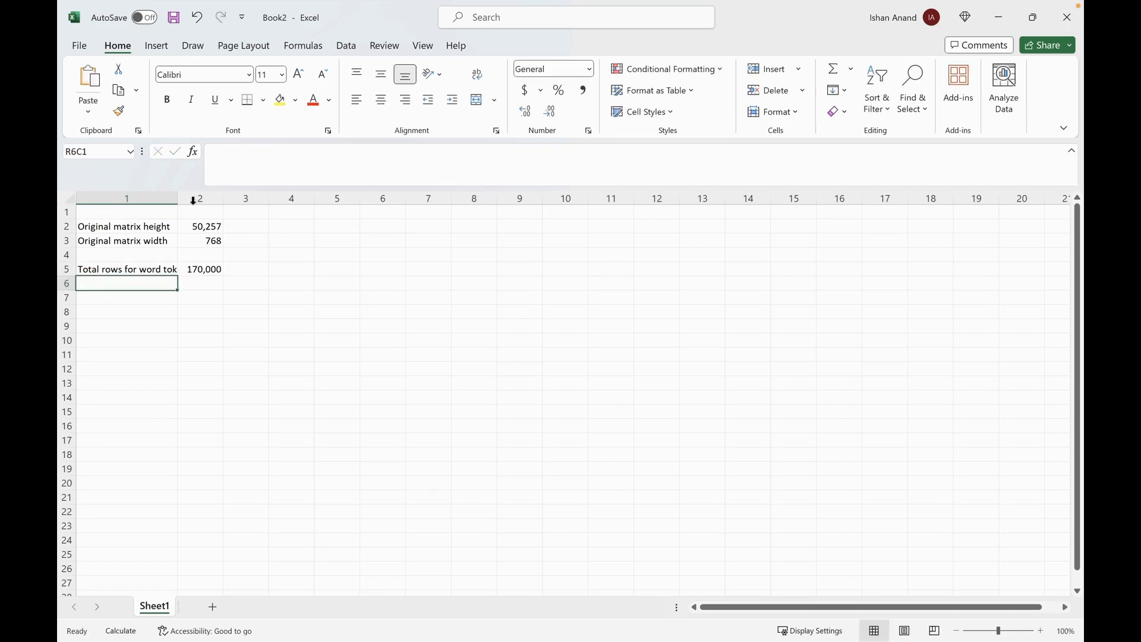
pyautogui.moveTo(177, 198); pyautogui.dragTo(255, 197)
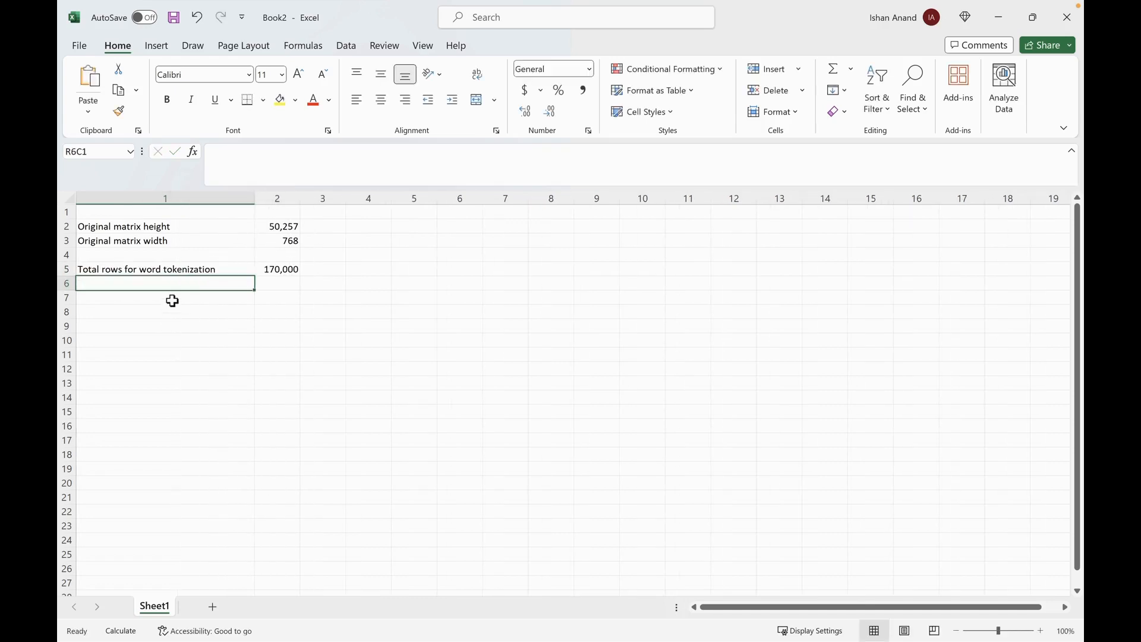
# Enter the label "Additional rows" in row 7 of column 1.
pyautogui.click(171, 297)
pyautogui.write('Additi')
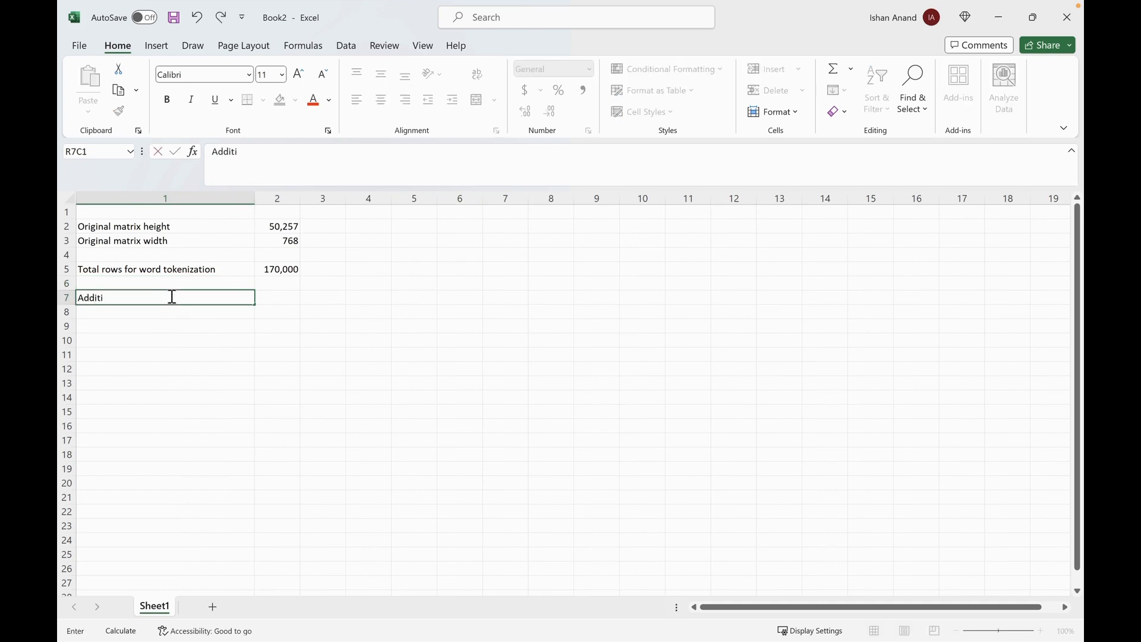
pyautogui.write('onal rows')
pyautogui.press('Return')
# In row 7, column 2, enter a formula subtracting the original matrix height from the total rows for word tokenization.
pyautogui.press('Up')
pyautogui.press('Right')
pyautogui.write('=')
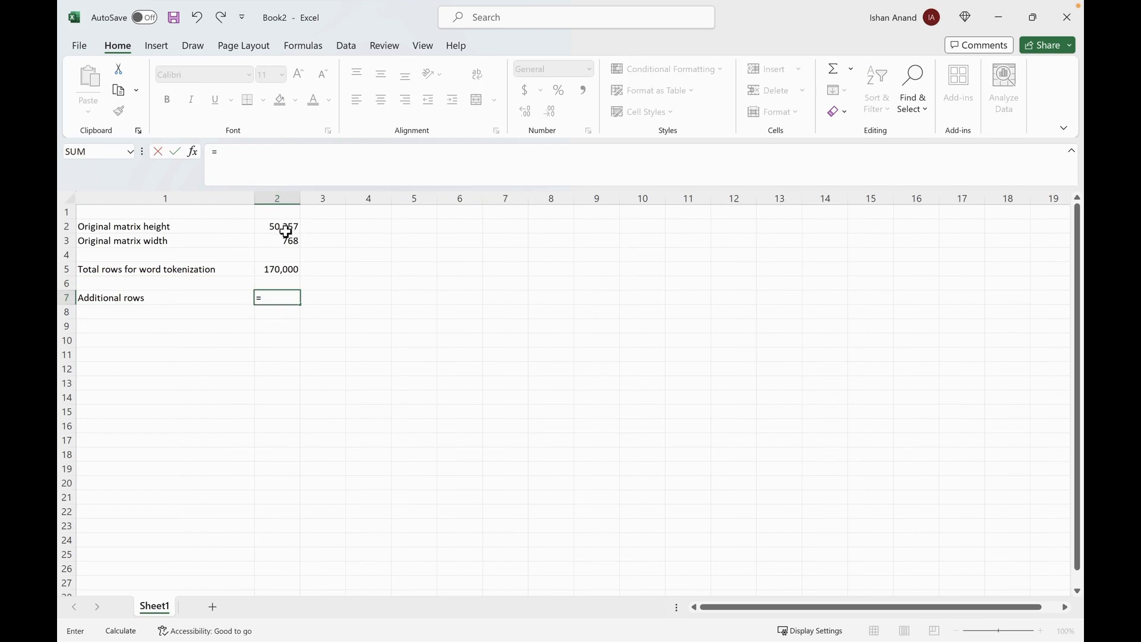
pyautogui.click(282, 270)
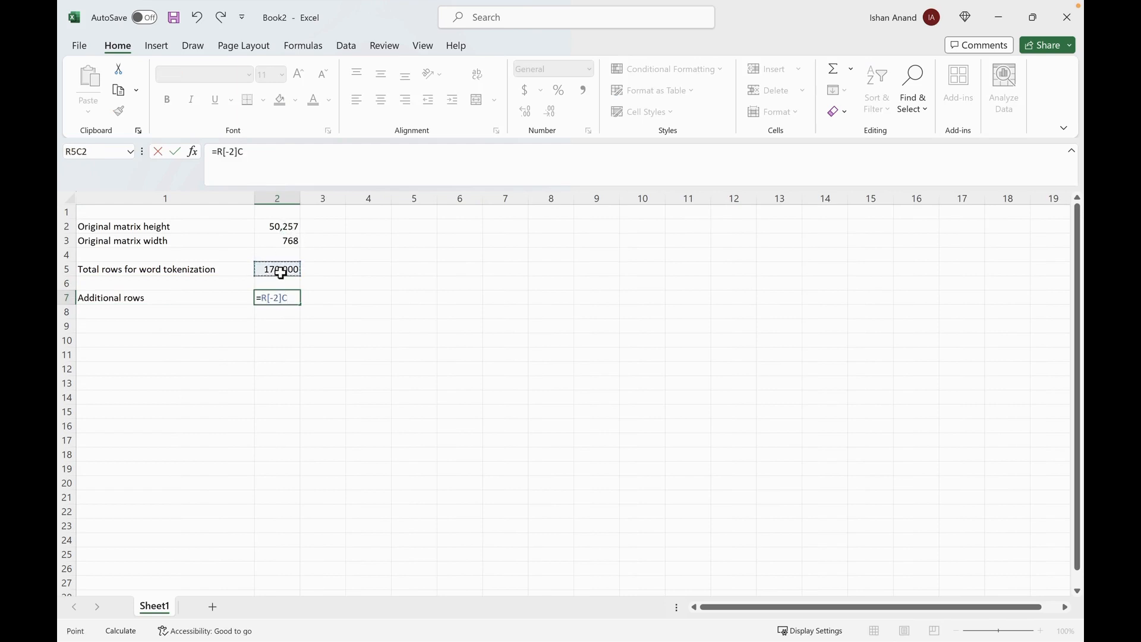
pyautogui.write('-')
pyautogui.click(285, 225)
pyautogui.press('Return')
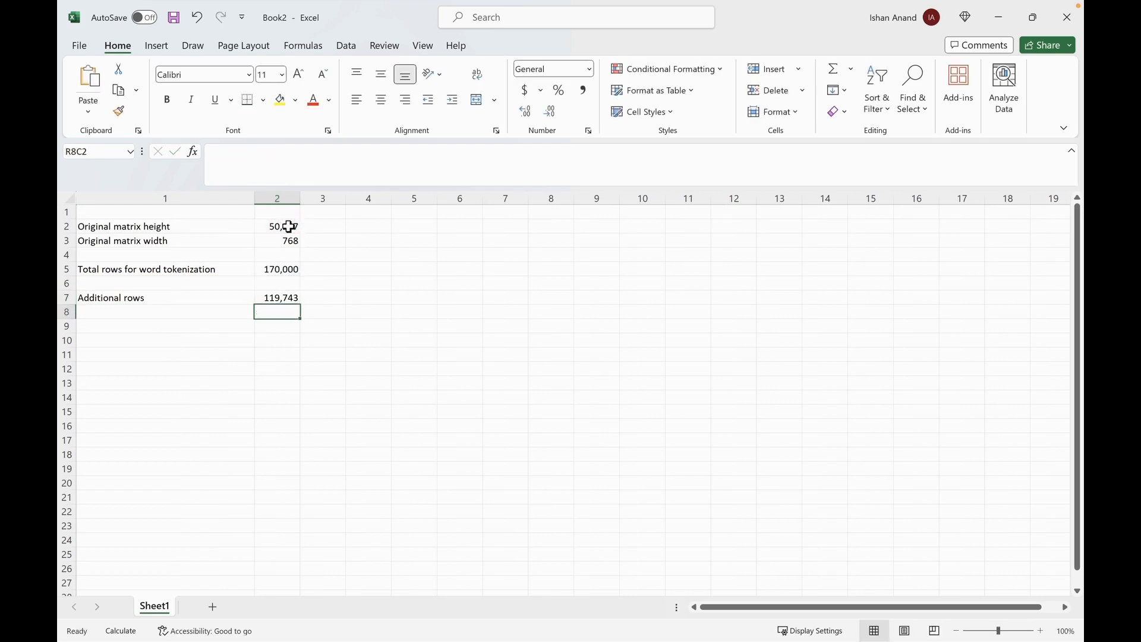
pyautogui.press('Up')
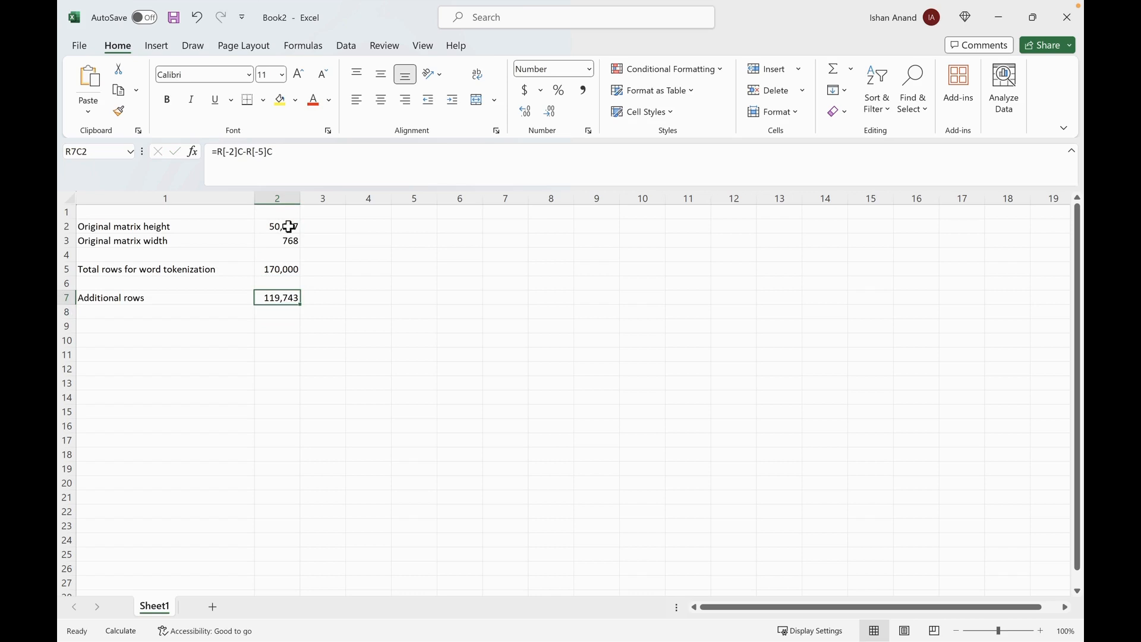
# Enter the label "Additional parameters" in row 9 of column 1.
pyautogui.press('Down')
pyautogui.press('Down')
pyautogui.press('Left')
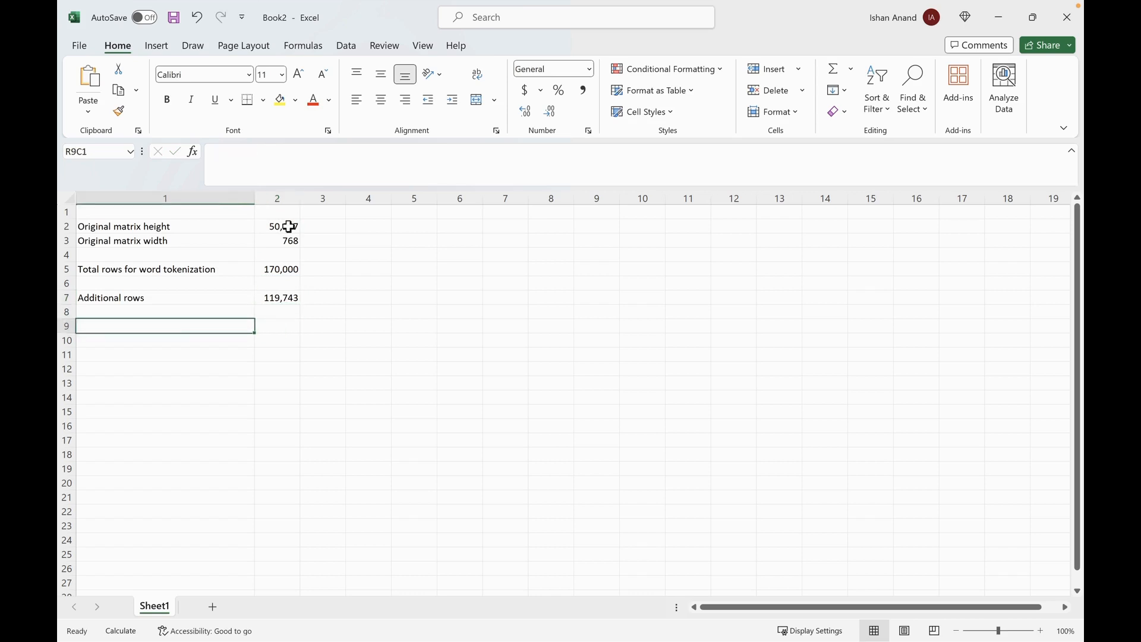
pyautogui.write('Additional p')
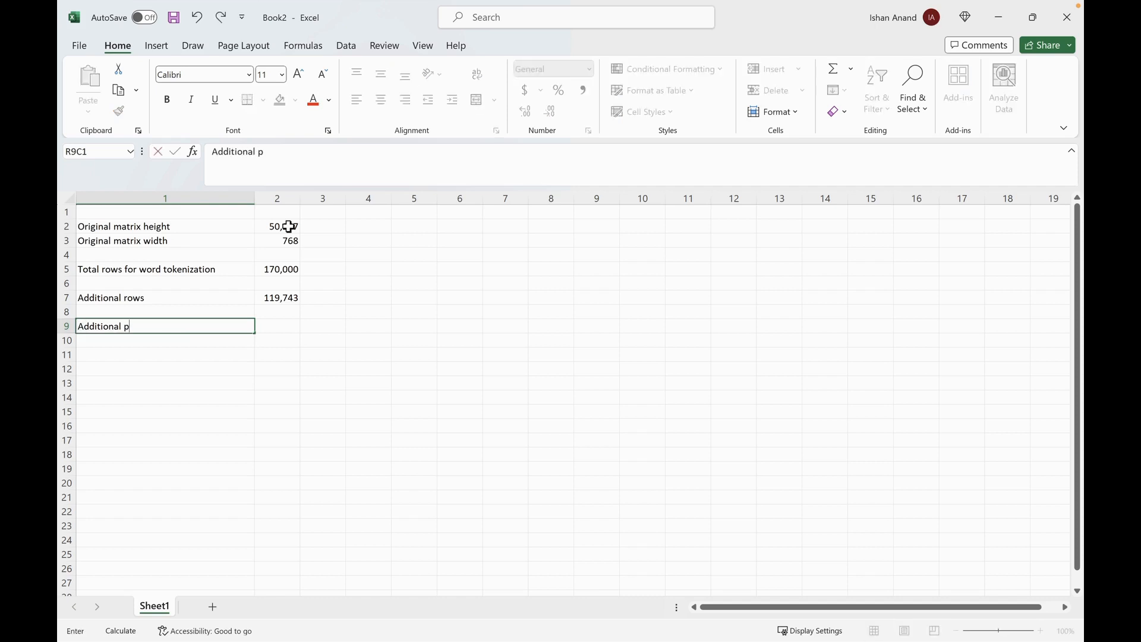
pyautogui.write('arameters')
pyautogui.press('Return')
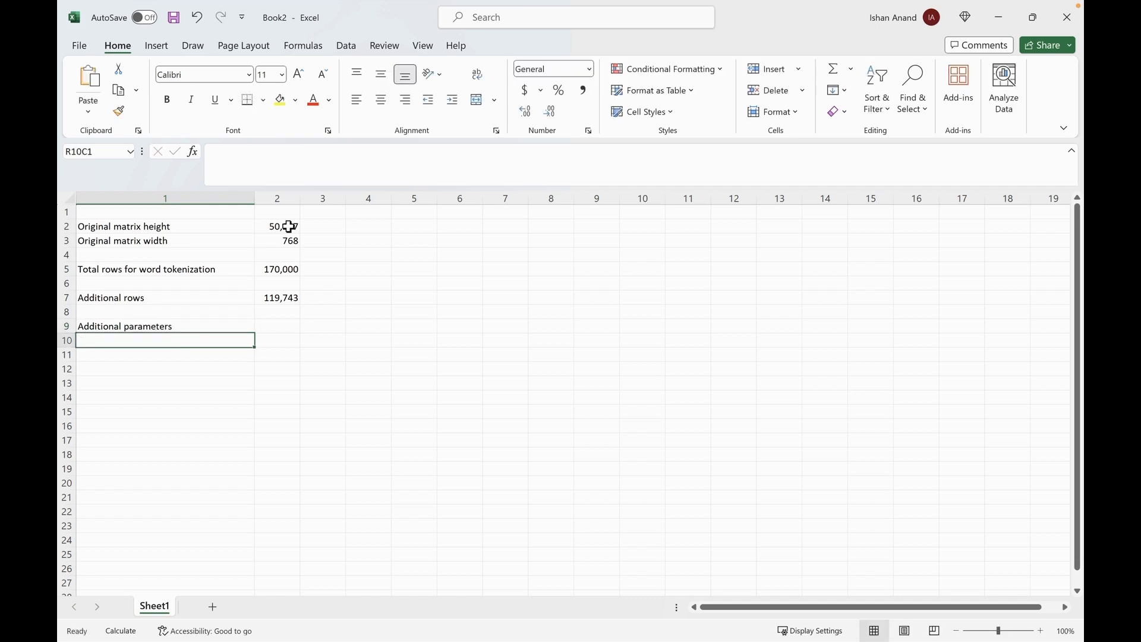
# In row 9, column 2, enter a formula multiplying the additional rows by the original matrix width.
pyautogui.press('Up')
pyautogui.press('Right')
pyautogui.write('=')
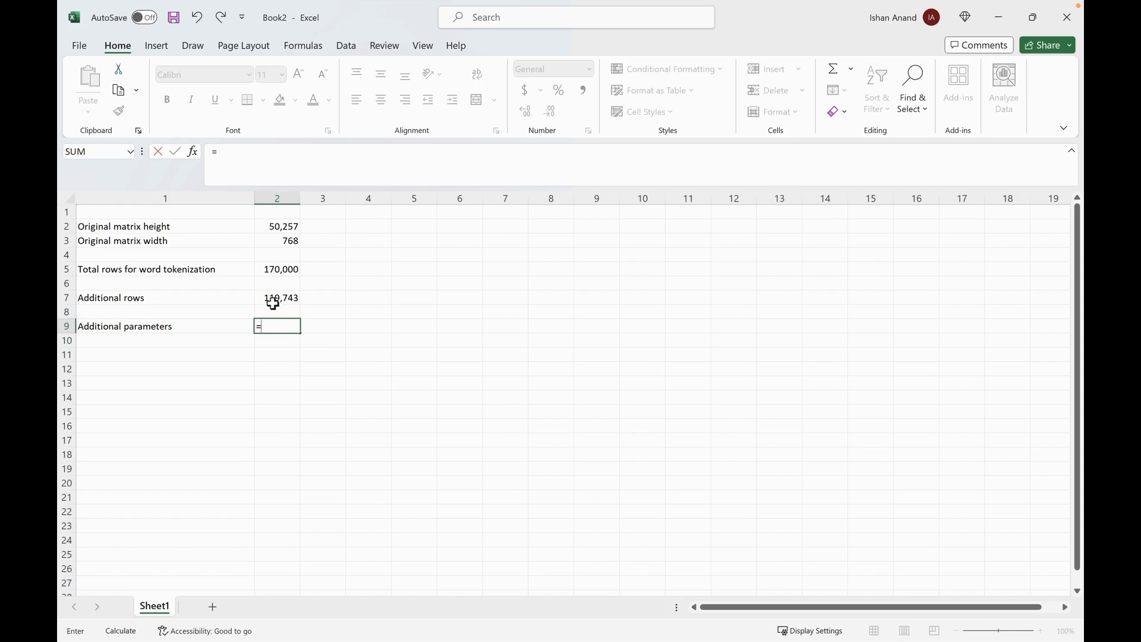
pyautogui.click(273, 300)
pyautogui.write('*')
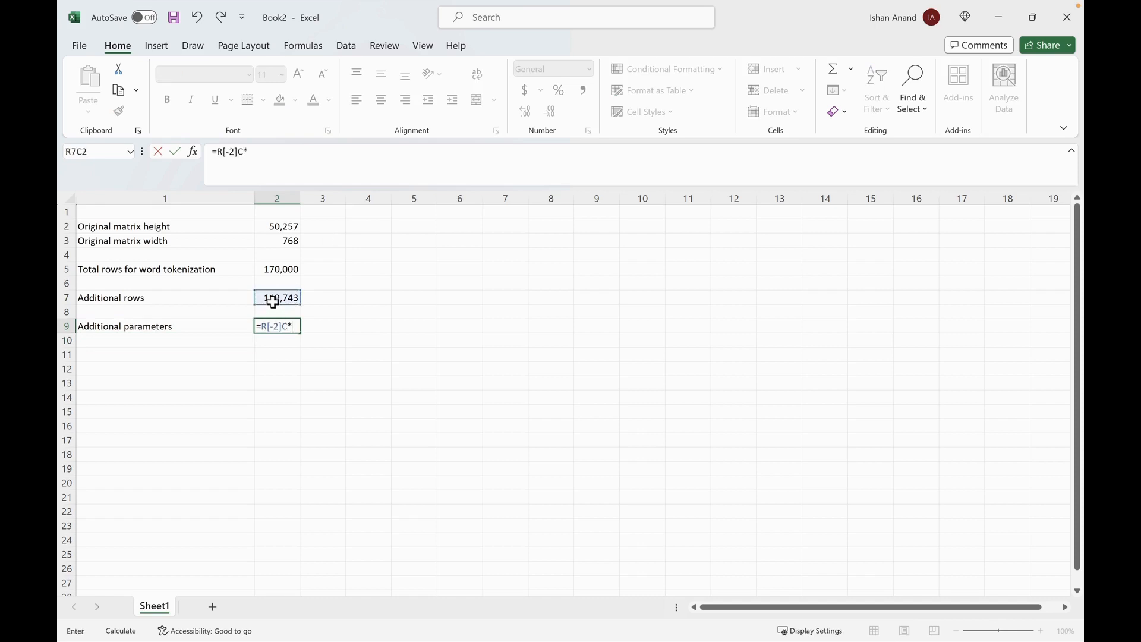
pyautogui.click(284, 240)
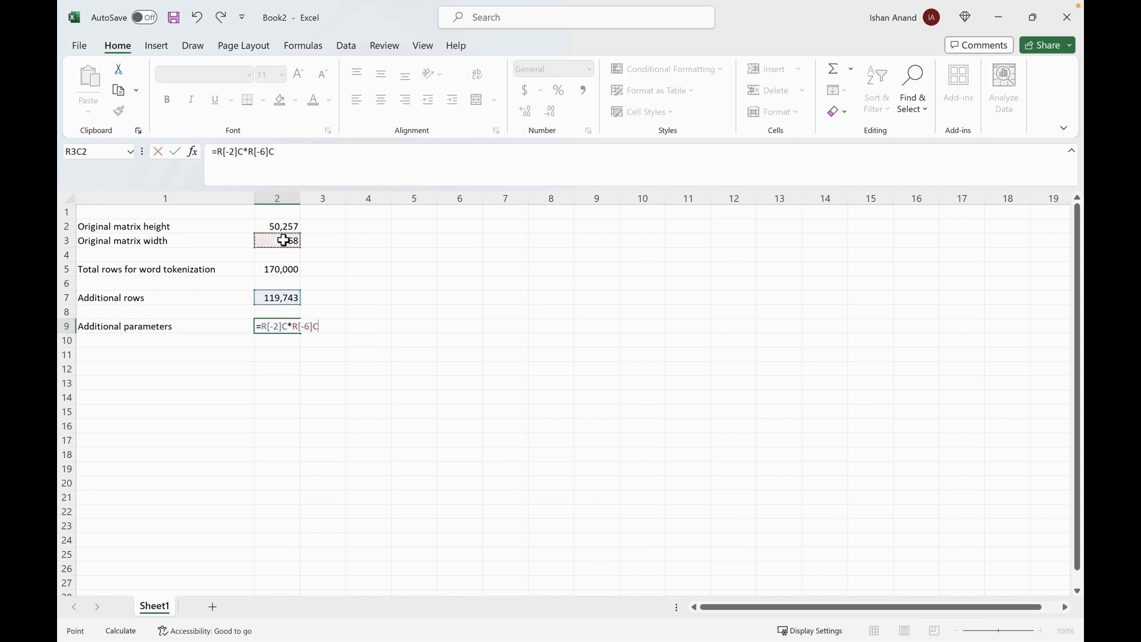
pyautogui.press('Return')
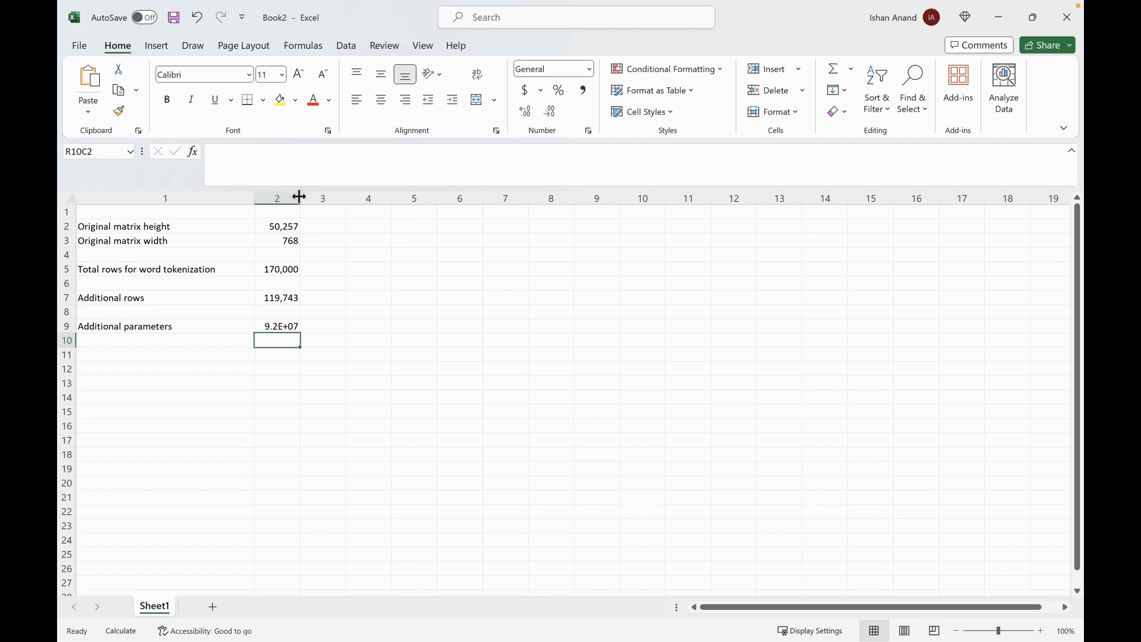
# Widen column 2 and apply the comma number style to the additional parameters result in row 9.
pyautogui.moveTo(300, 198); pyautogui.dragTo(355, 198)
pyautogui.click(326, 325)
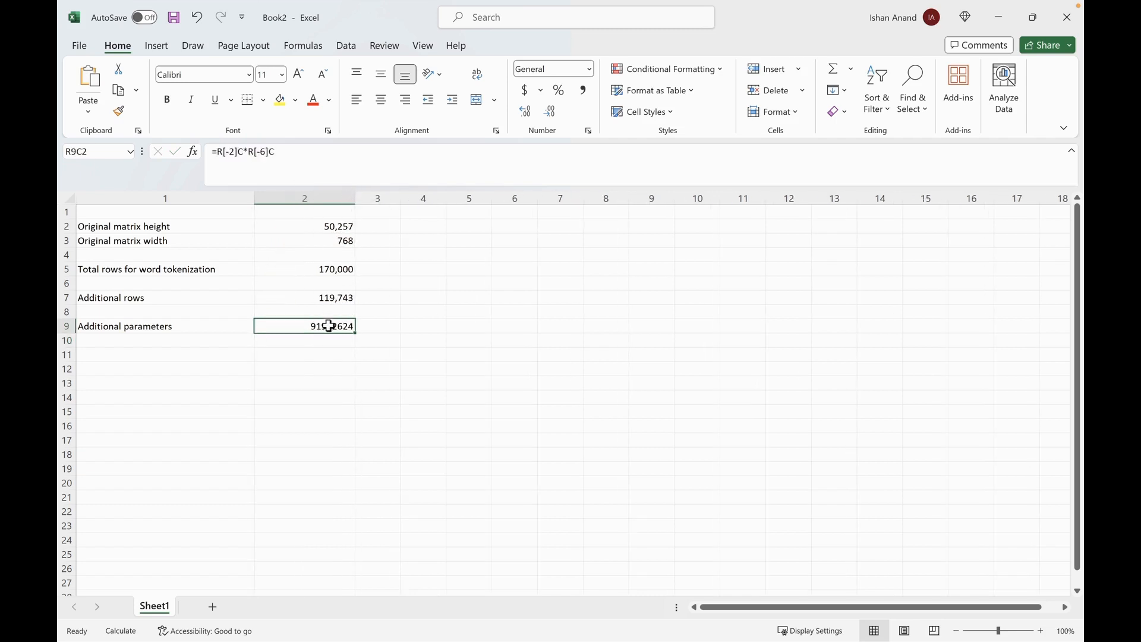
pyautogui.click(582, 90)
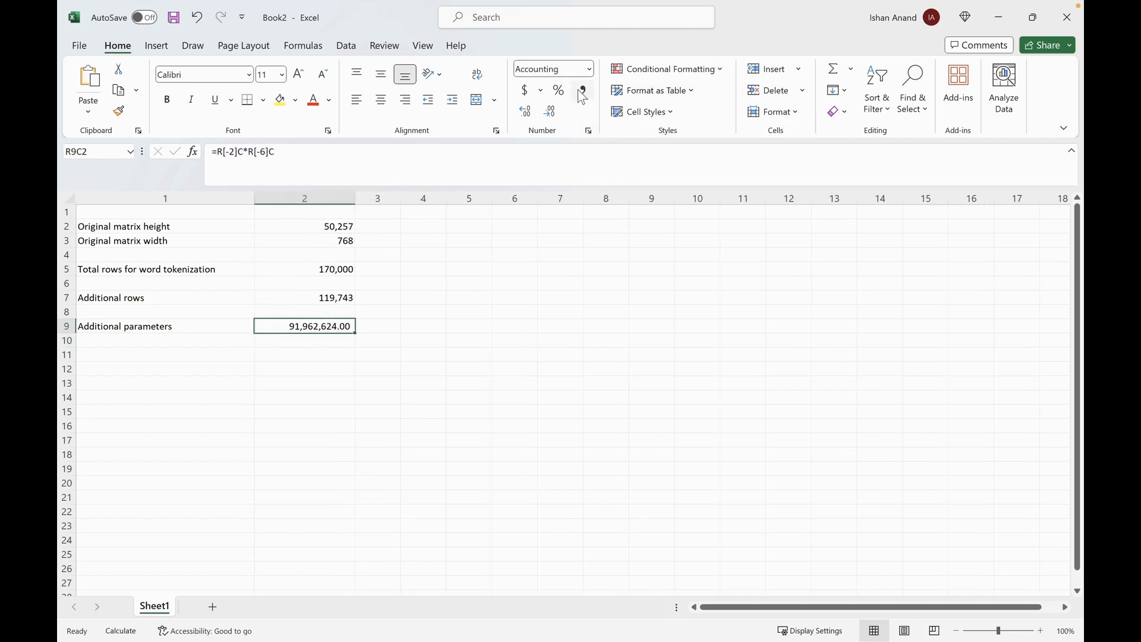
# Remove the decimal places from the additional parameters value in row 9.
pyautogui.click(547, 113)
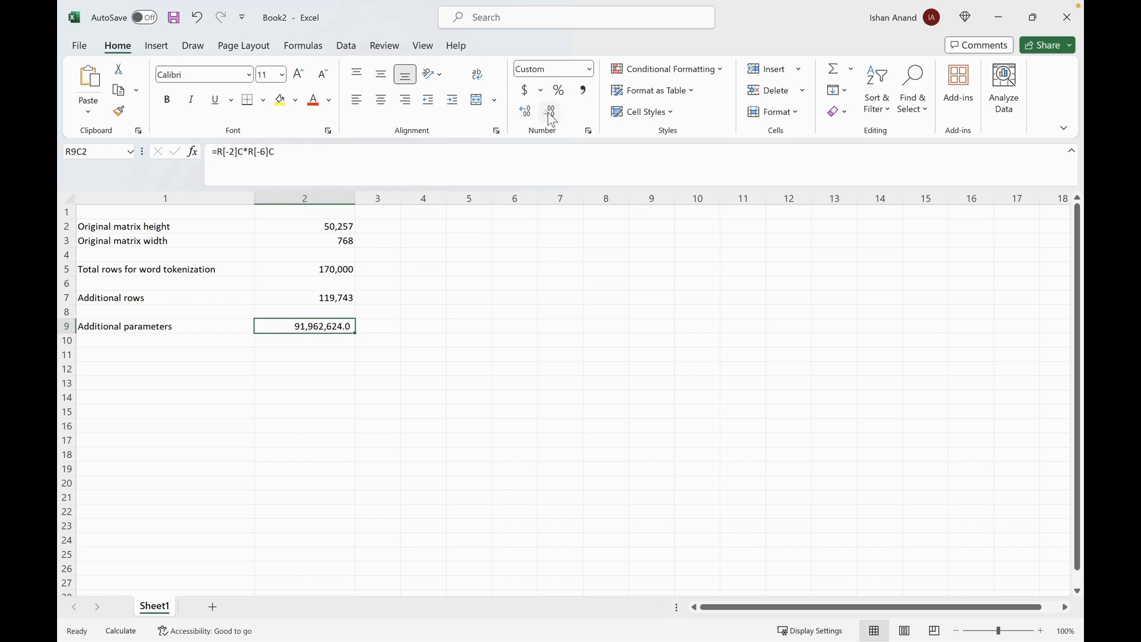
pyautogui.click(547, 113)
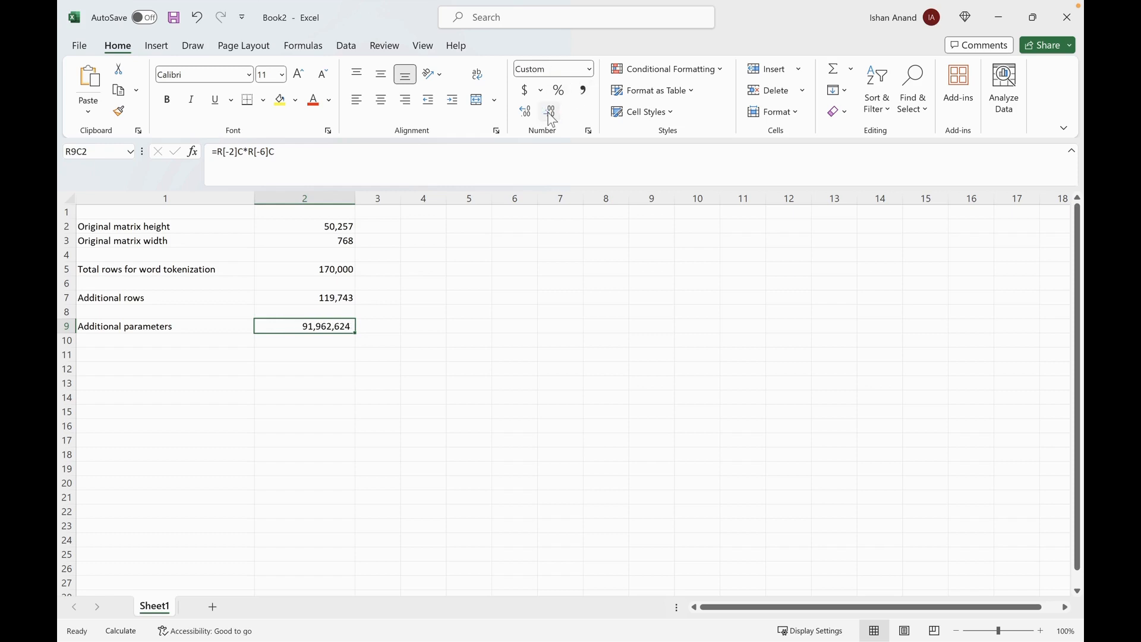
# Enter 124,000,000 in row 11, column 2, and label it "Original model size" in column 1.
pyautogui.click(298, 355)
pyautogui.write('124')
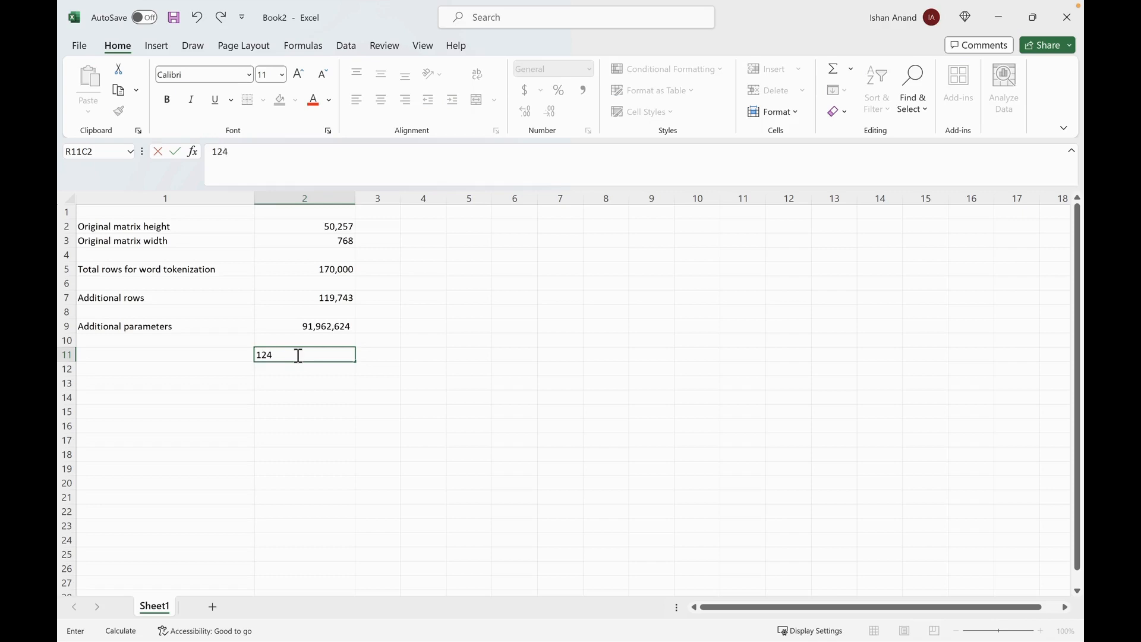
pyautogui.write(',000,000')
pyautogui.press('Return')
pyautogui.press('Up')
pyautogui.press('Left')
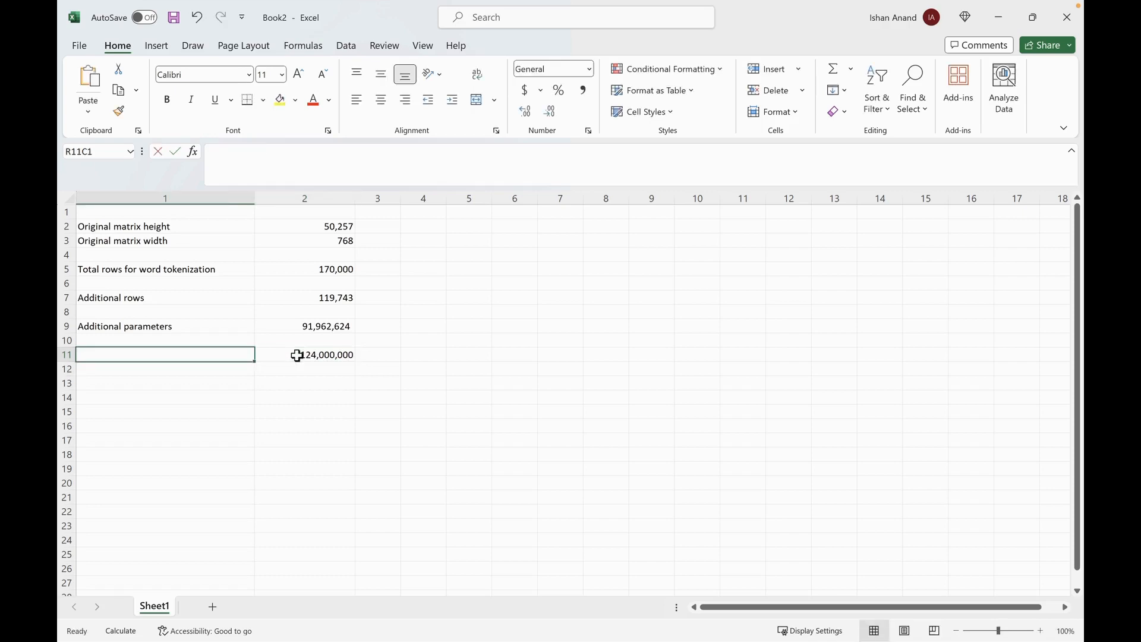
pyautogui.write('Original model')
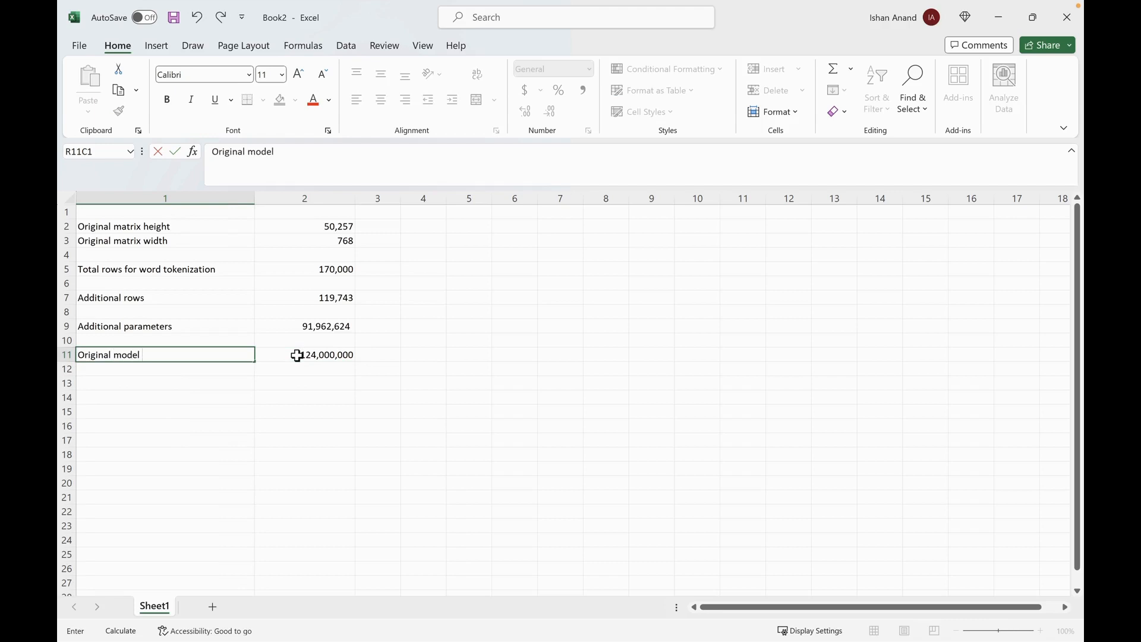
pyautogui.write(' size')
pyautogui.press('Return')
pyautogui.click(297, 354)
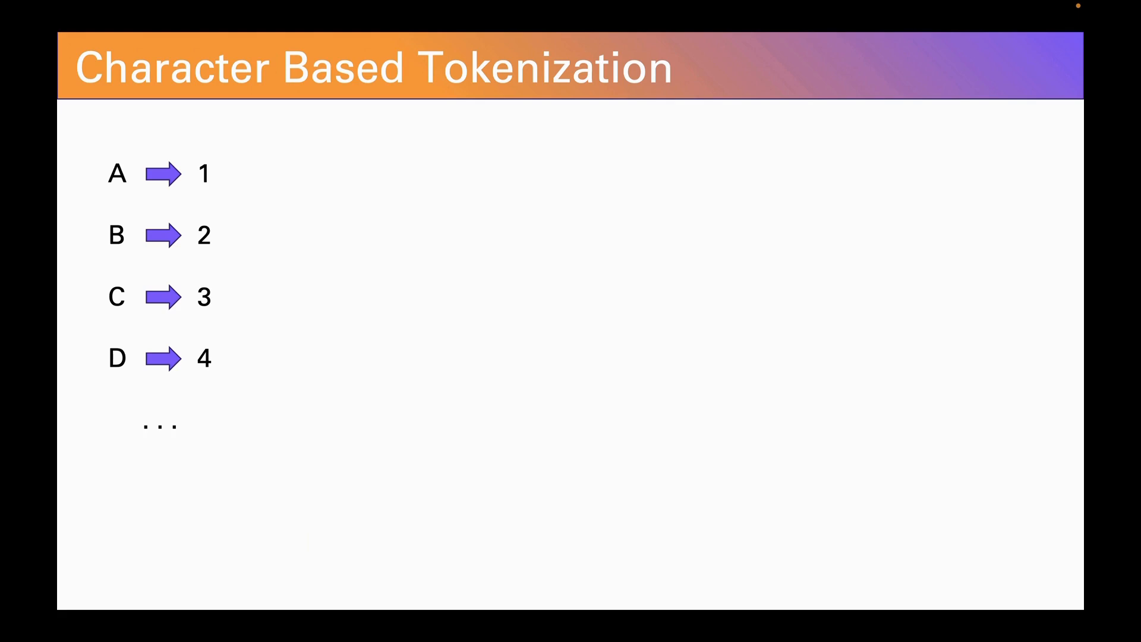
pyautogui.press('Right')
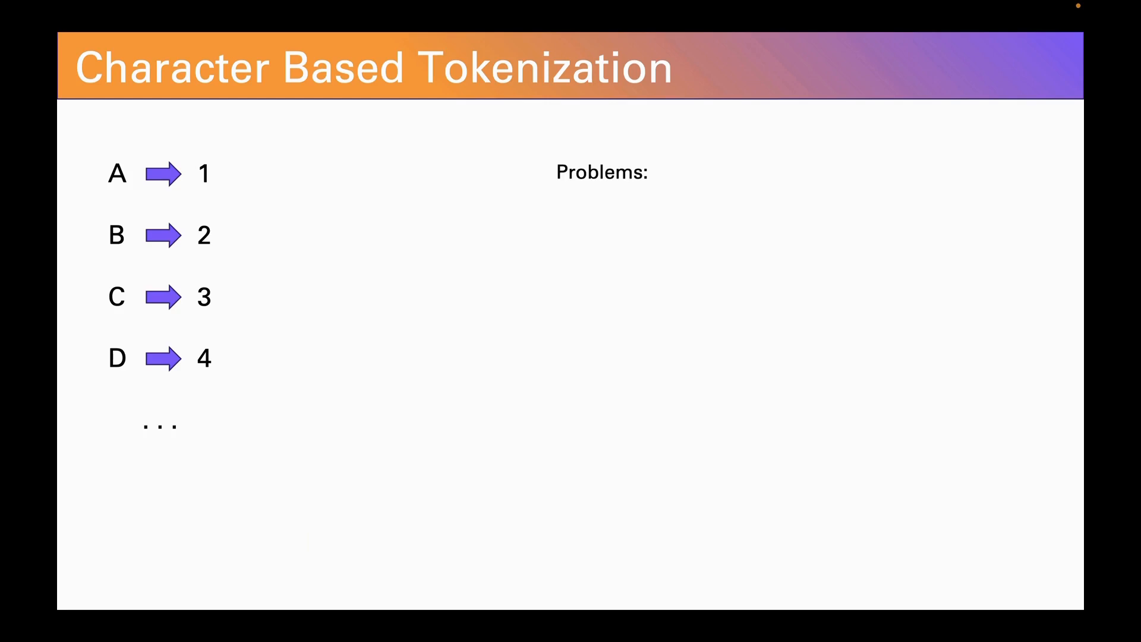
pyautogui.press('Right')
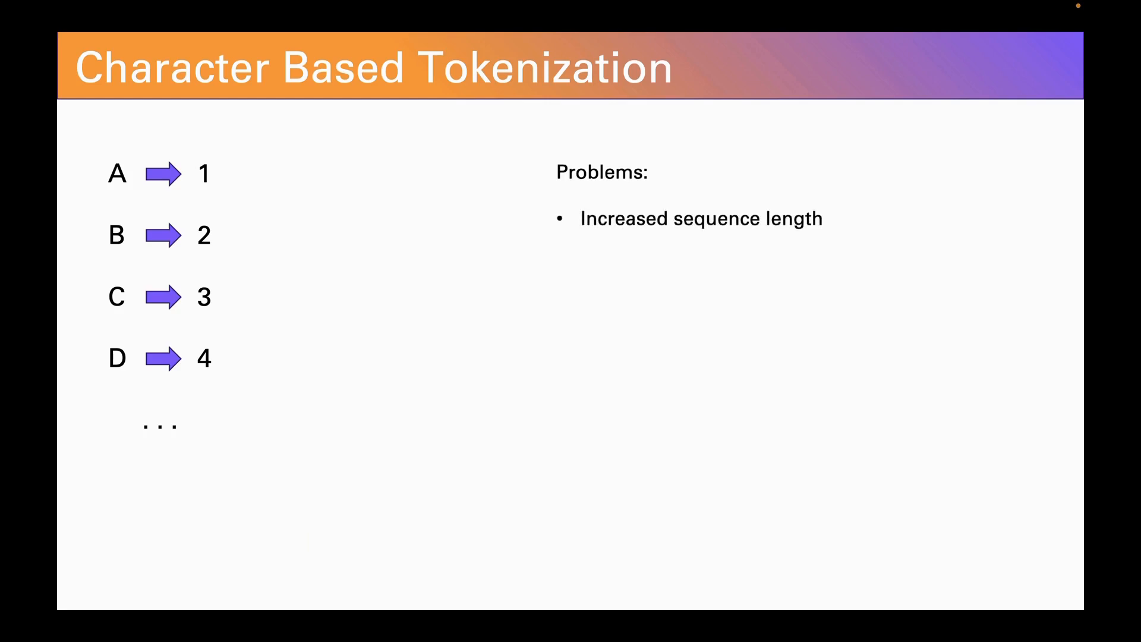
# Switch back to Excel and close the Book2 workbook.
pyautogui.hotkey('ctrl', 'Left')
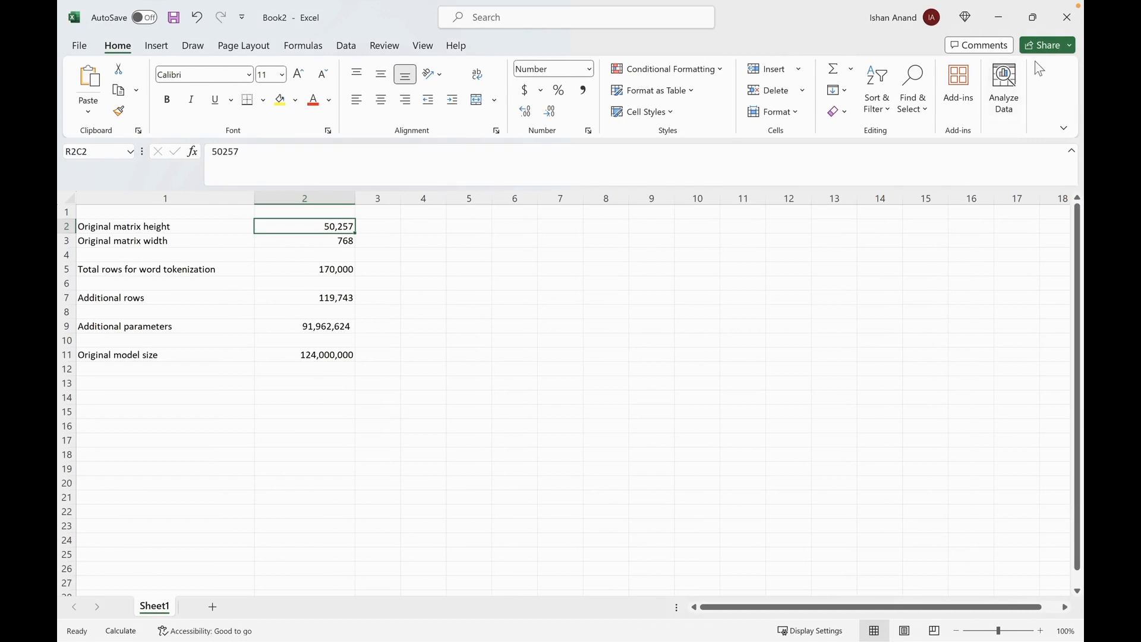
pyautogui.click(1066, 17)
pyautogui.click(624, 405)
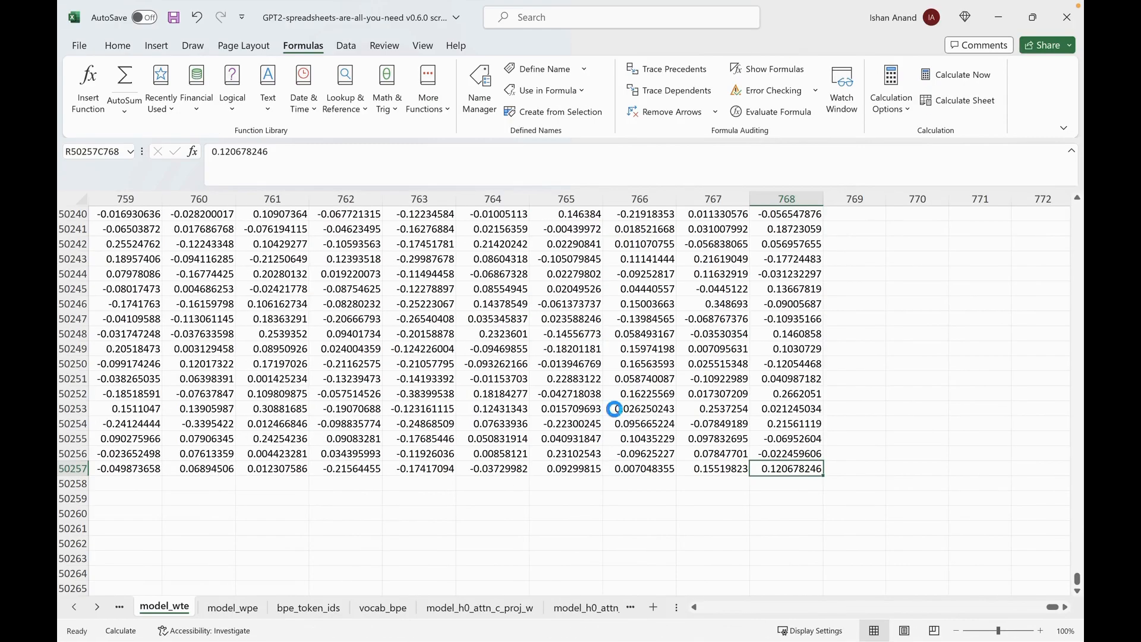
# Go to the Type_Prompt_Here sheet using the workbook's full sheet list.
pyautogui.rightClick(96, 609)
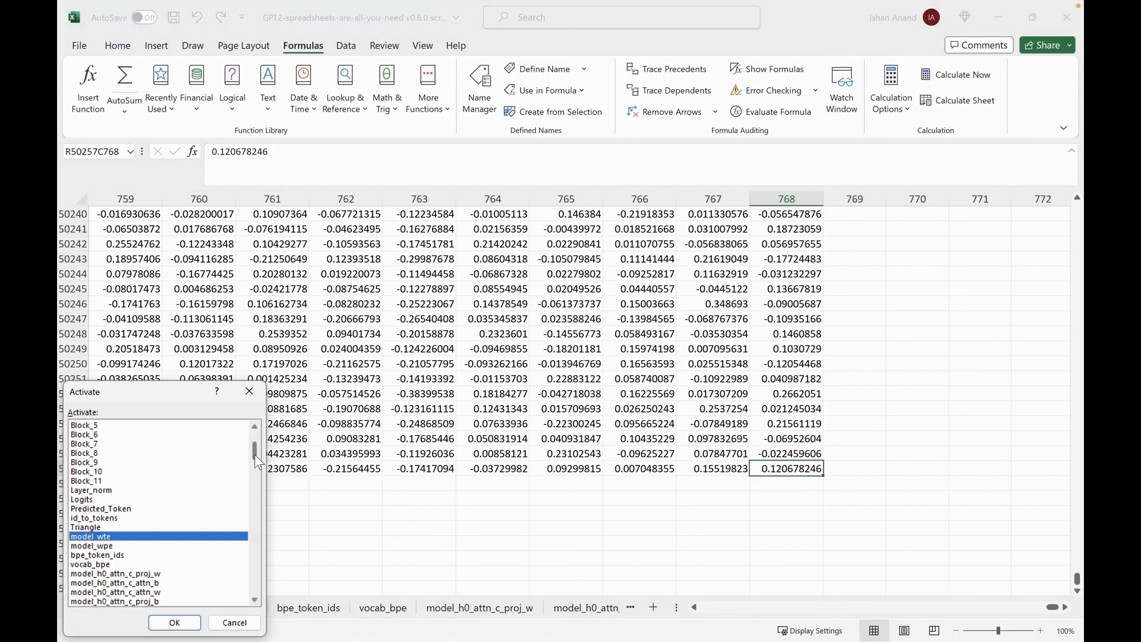
pyautogui.scroll(4, 255, 463)
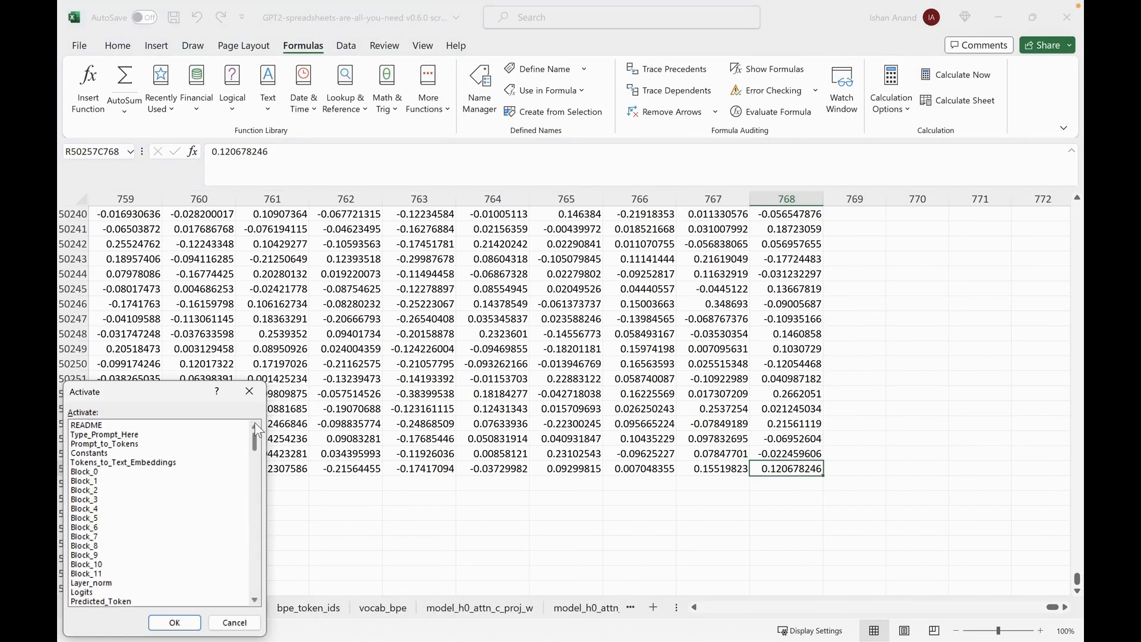
pyautogui.click(131, 445)
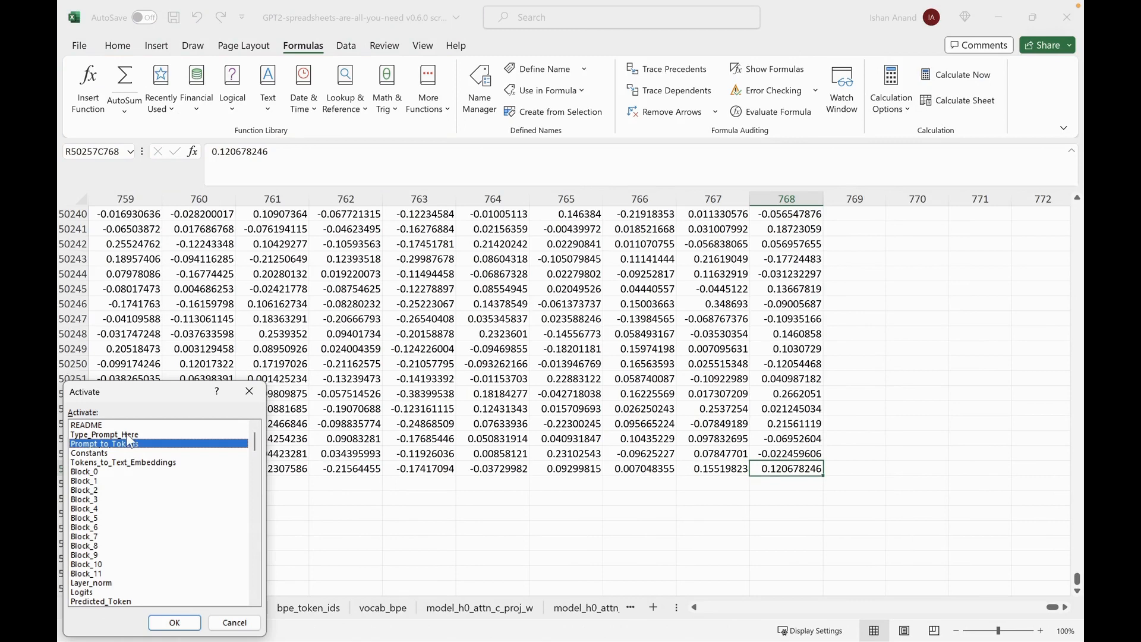
pyautogui.click(131, 434)
pyautogui.click(162, 621)
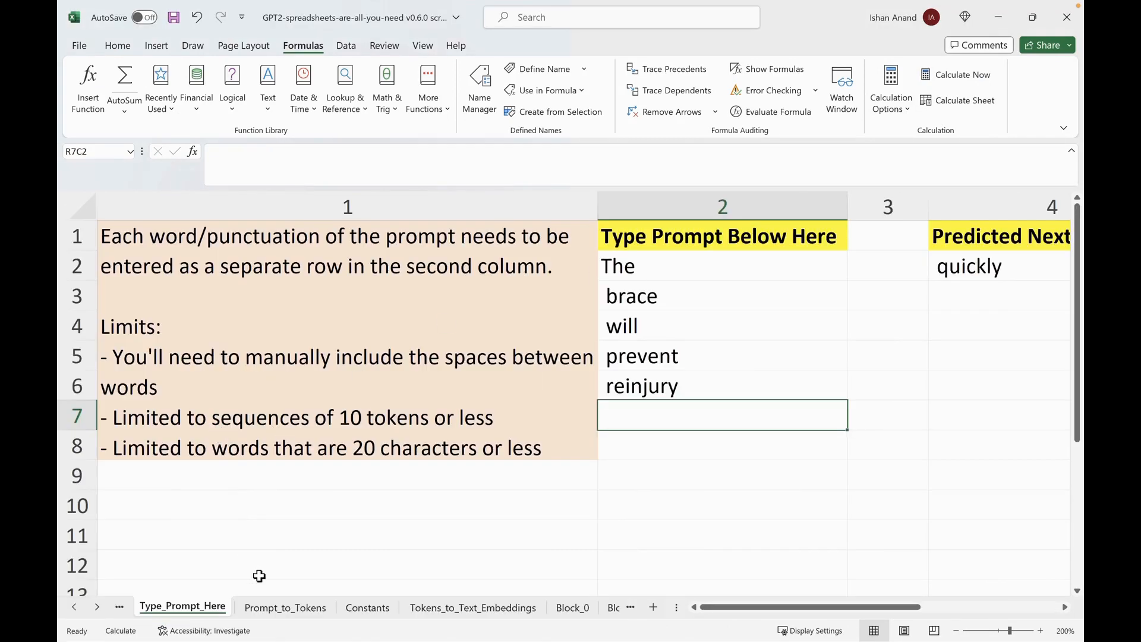
# View the Prompt_to_Tokens sheet and inspect the first token's ID and text embedding formulas on Tokens_to_Text_Embeddings.
pyautogui.click(274, 612)
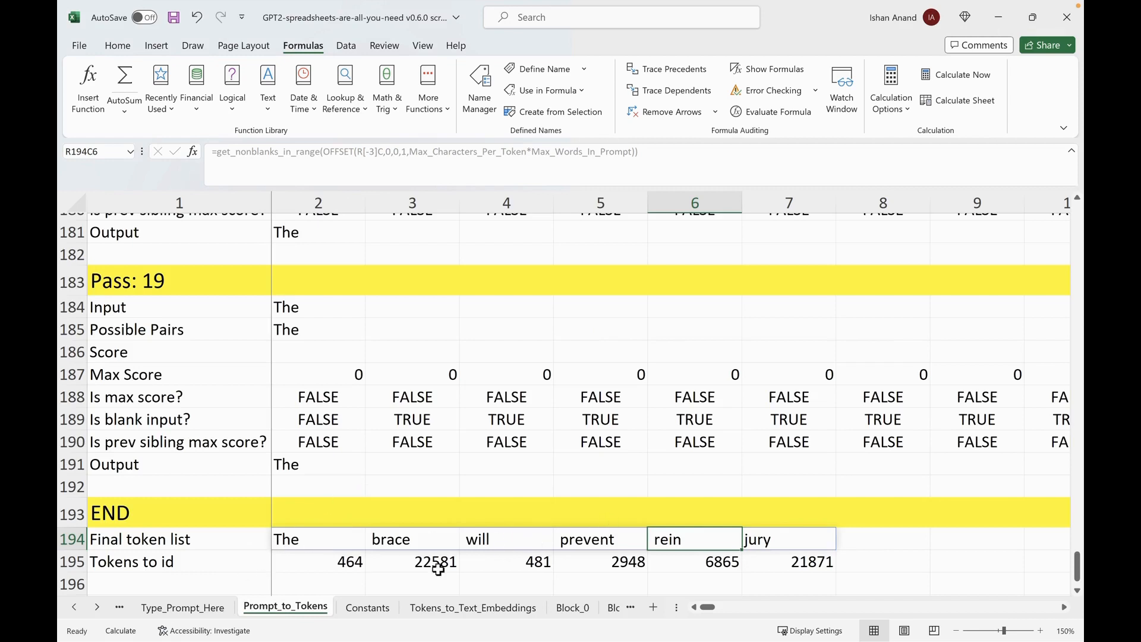
pyautogui.click(425, 609)
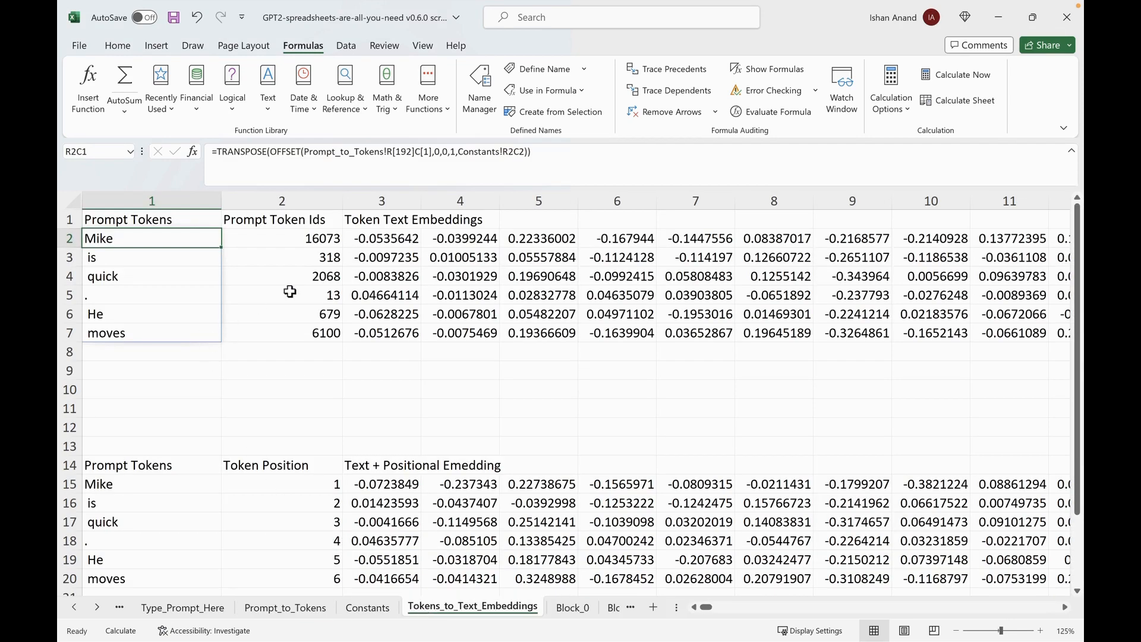
pyautogui.click(383, 244)
pyautogui.press('Left')
pyautogui.press('Left')
pyautogui.press('Right')
pyautogui.press('Right')
pyautogui.press('Right')
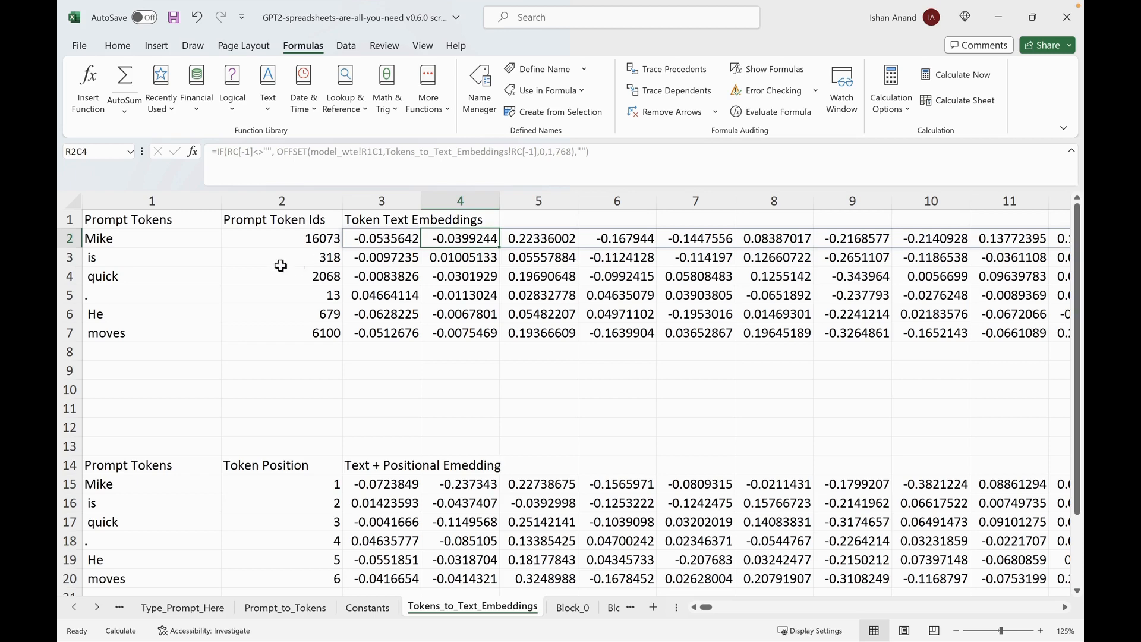
# Select the first column of token text embeddings for the prompt tokens, rows 2 to 7 of column 3.
pyautogui.click(153, 242)
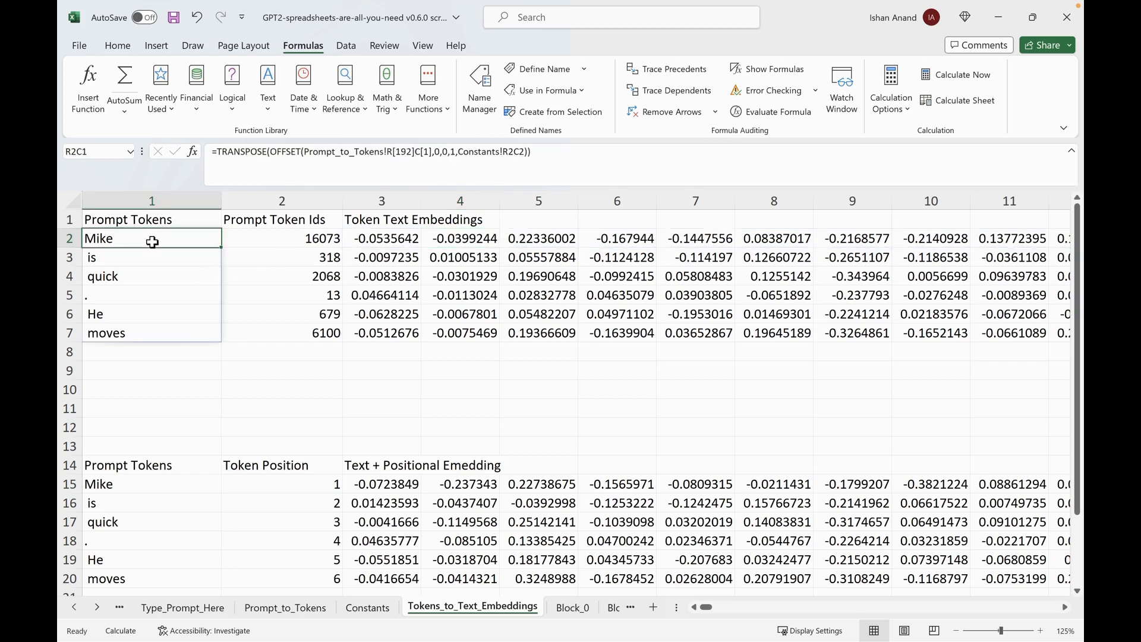
pyautogui.press('Right')
pyautogui.press('Right')
pyautogui.hotkey('shift', 'Down')
pyautogui.hotkey('shift', 'Down')
pyautogui.hotkey('shift', 'Down')
pyautogui.hotkey('shift', 'Down')
pyautogui.hotkey('shift', 'Down')
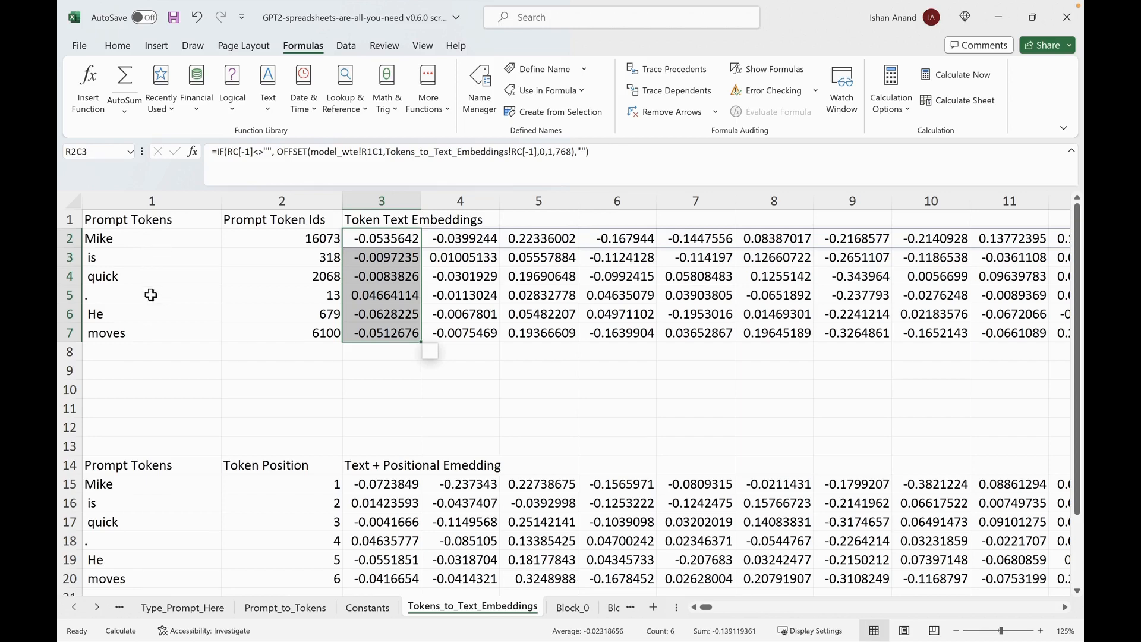
# Examine the text plus positional embedding table, and the weight tables and Steps 1 to 3 on the Block_0 sheet.
pyautogui.click(218, 387)
pyautogui.scroll(-2, 372, 285)
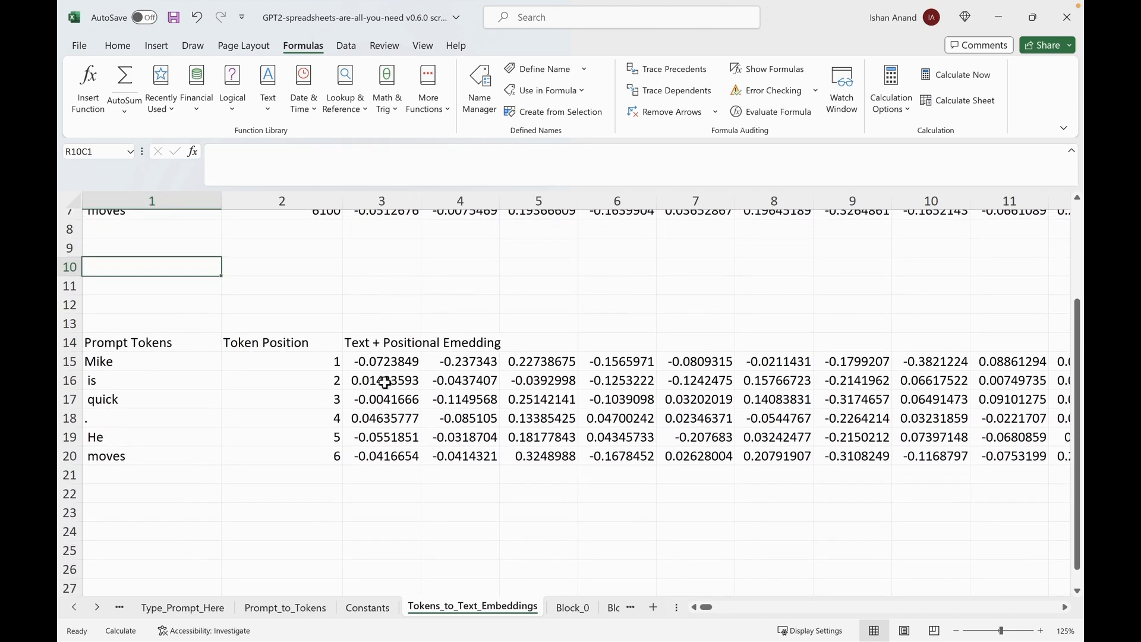
pyautogui.click(569, 607)
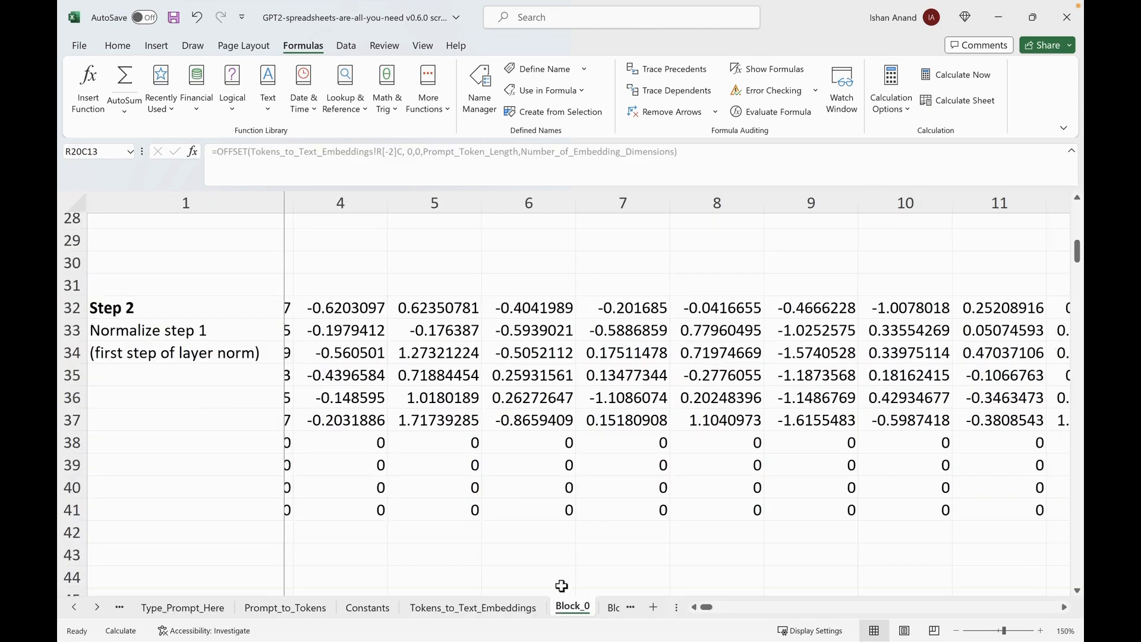
pyautogui.scroll(2, 538, 410)
pyautogui.scroll(6, 540, 409)
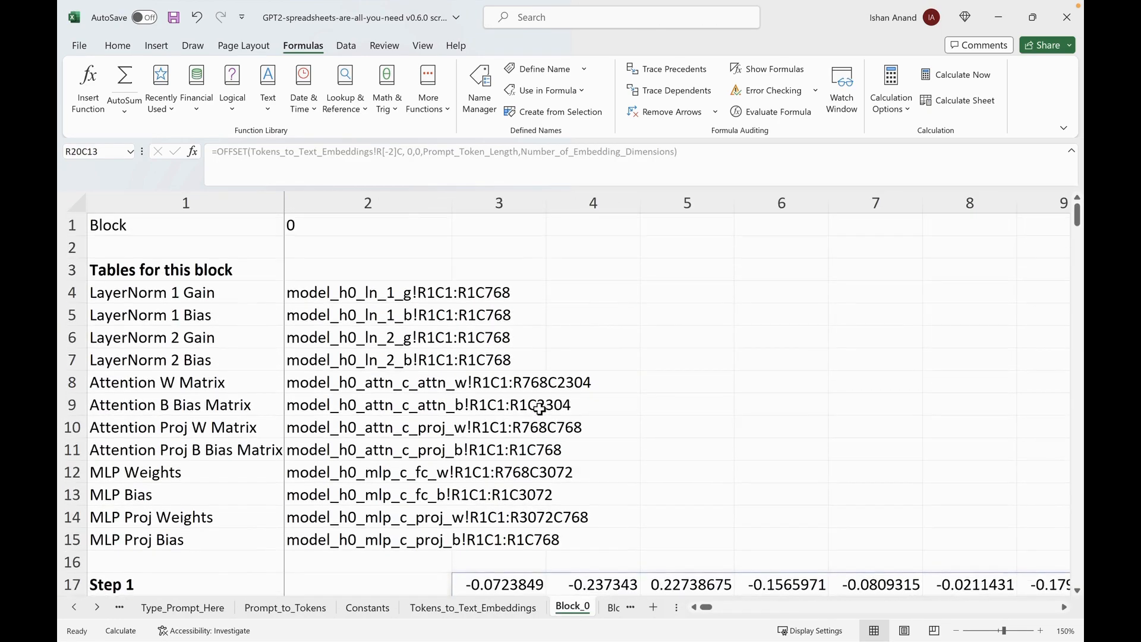
pyautogui.scroll(-4, 539, 409)
pyautogui.scroll(-9, 539, 409)
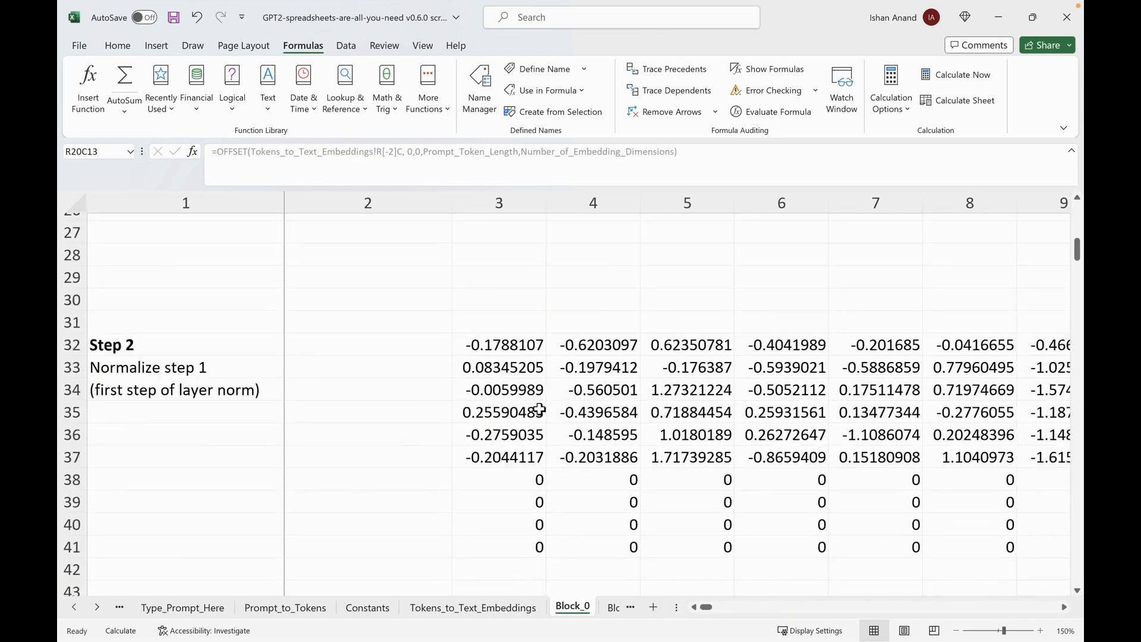
pyautogui.scroll(-1, 539, 410)
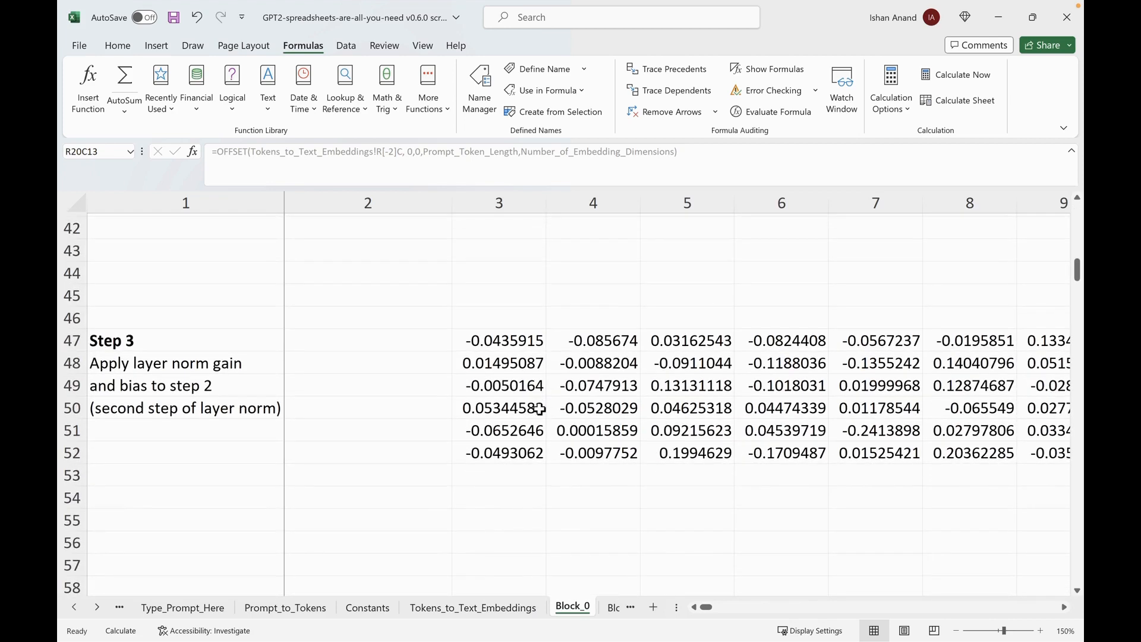
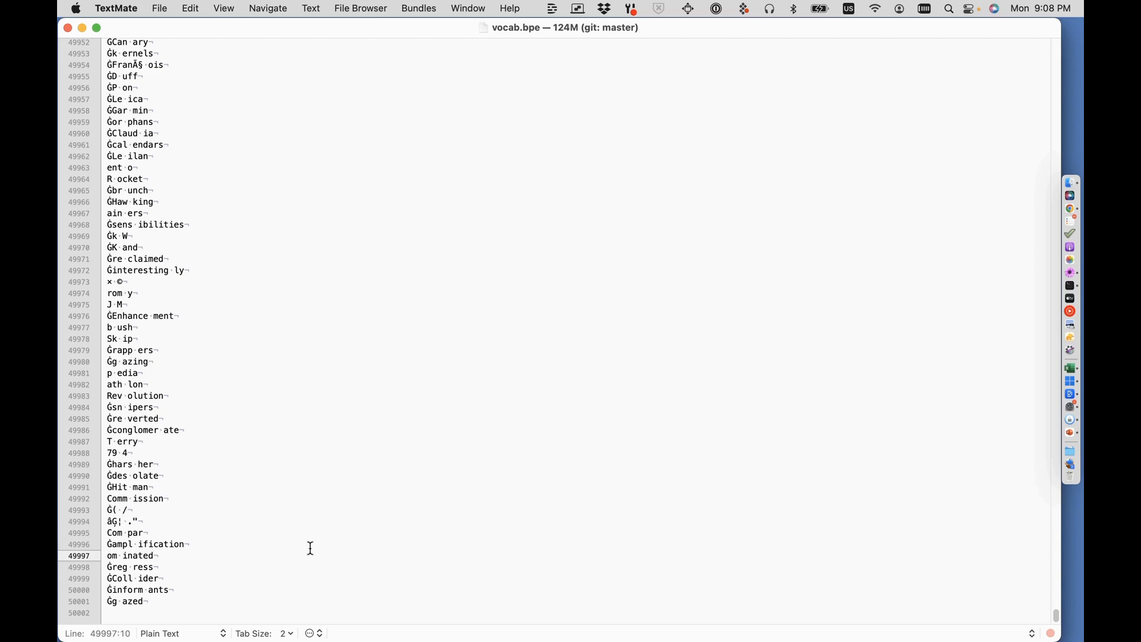
# In vocab.bpe, select the space separating the two parts of the "Sk ip" pair on line 49978.
pyautogui.scroll(15, 205, 371)
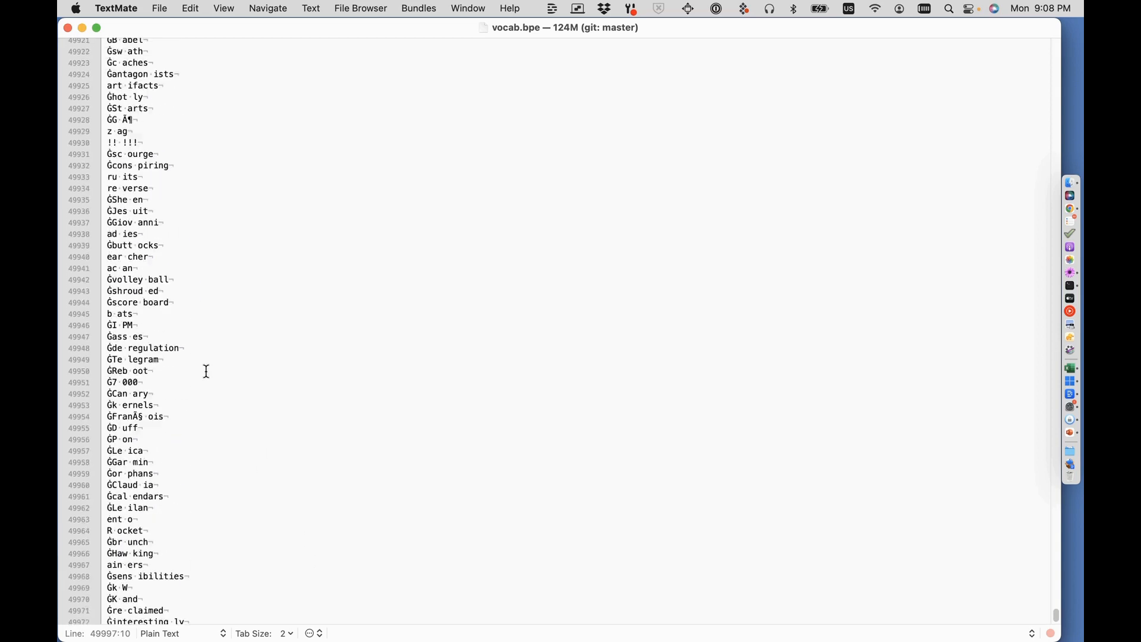
pyautogui.scroll(-16, 207, 371)
pyautogui.scroll(2, 206, 371)
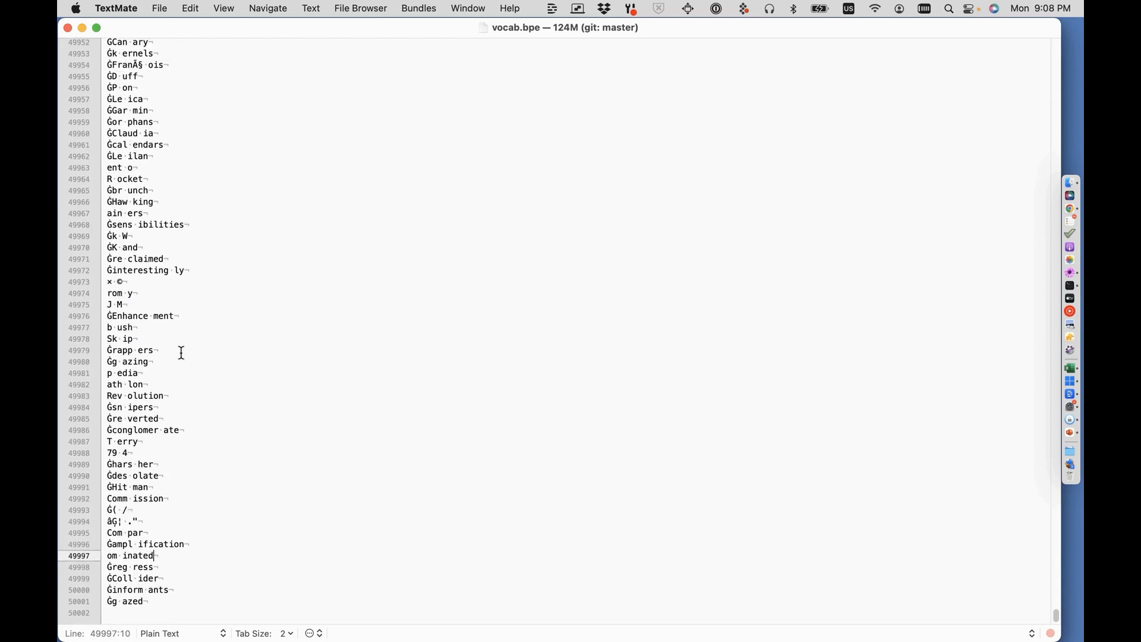
pyautogui.doubleClick(121, 338)
pyautogui.click(129, 338)
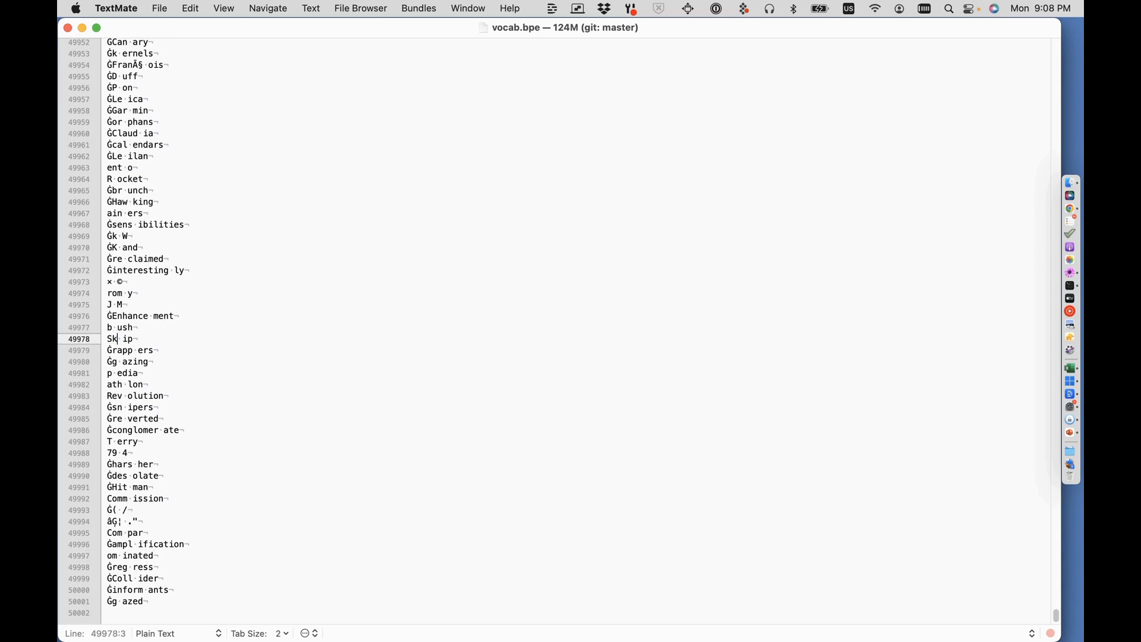
pyautogui.press('Left')
pyautogui.press('Left')
pyautogui.hotkey('shift', 'Right')
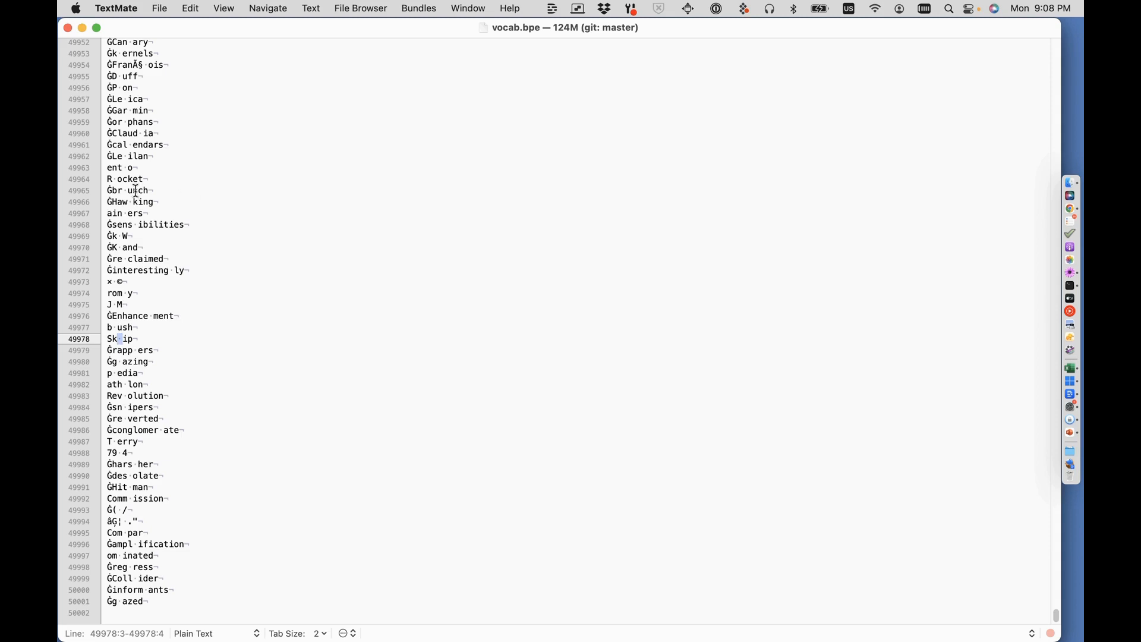
# Select the leading Ġ character of the "Ġbr unch" pair on line 49965.
pyautogui.click(113, 190)
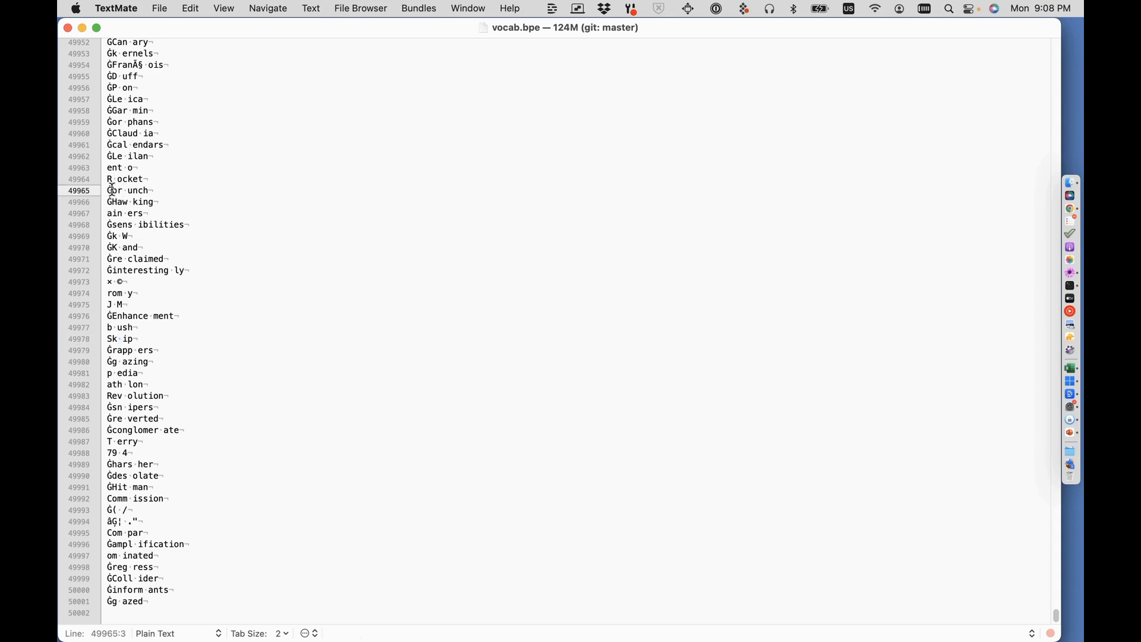
pyautogui.hotkey('shift', 'Left')
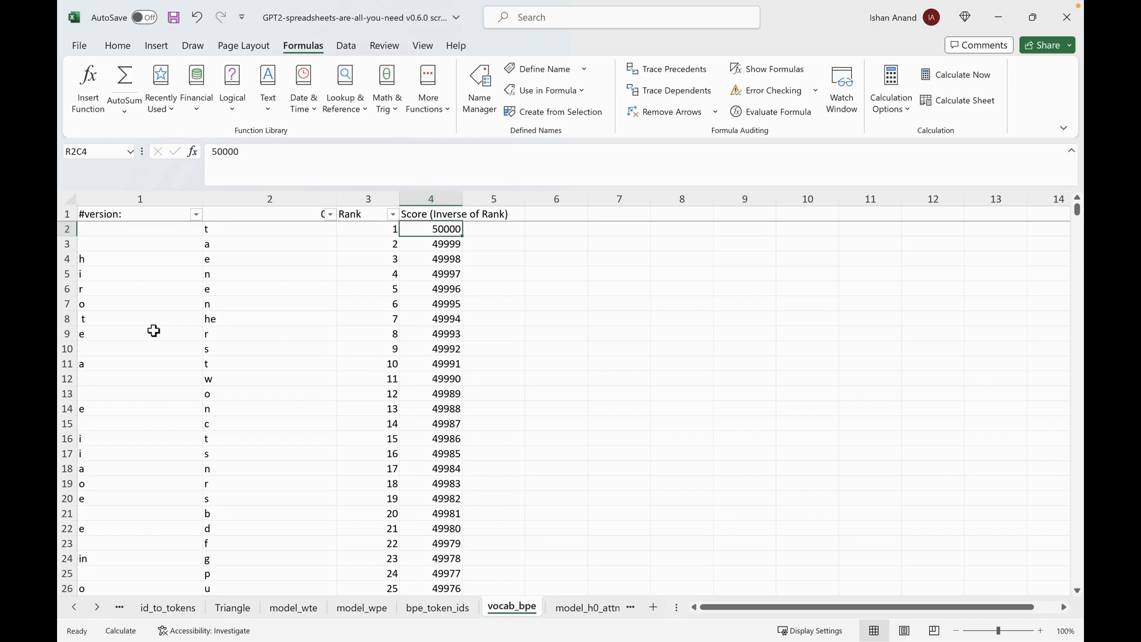
# Examine the token pair columns and the rank formula in row 3 on the vocab_bpe sheet.
pyautogui.click(153, 304)
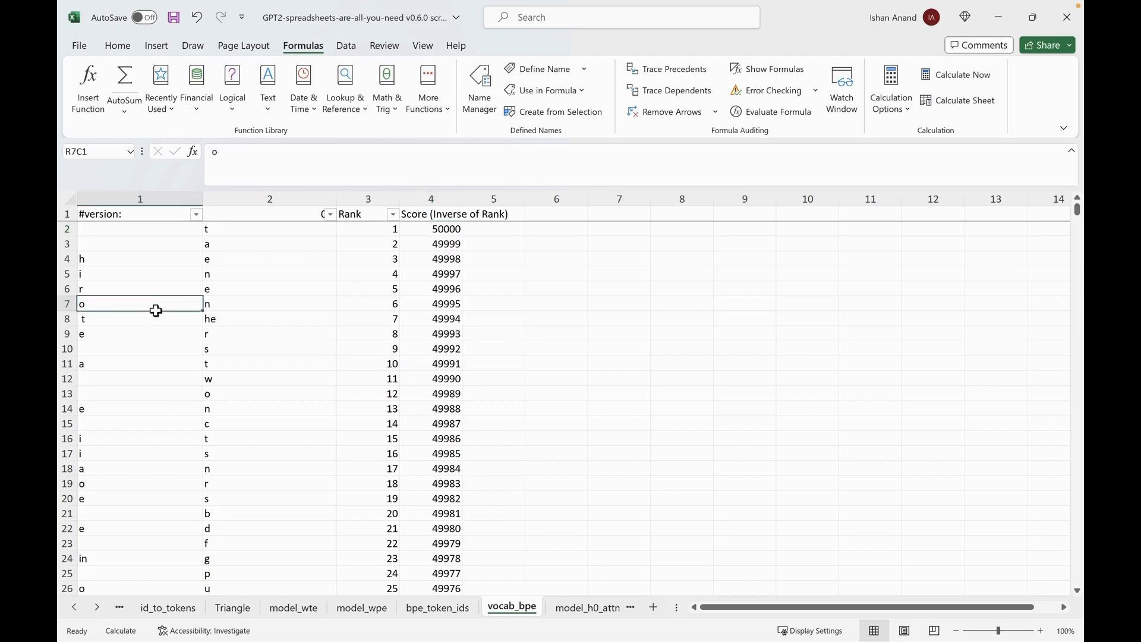
pyautogui.click(148, 241)
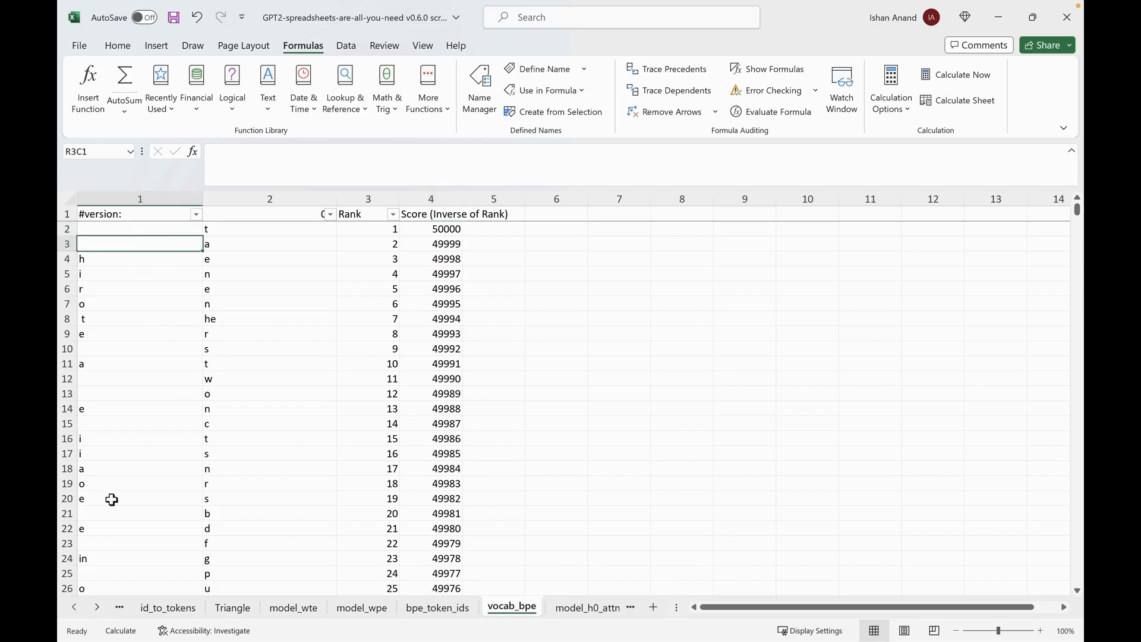
pyautogui.click(272, 352)
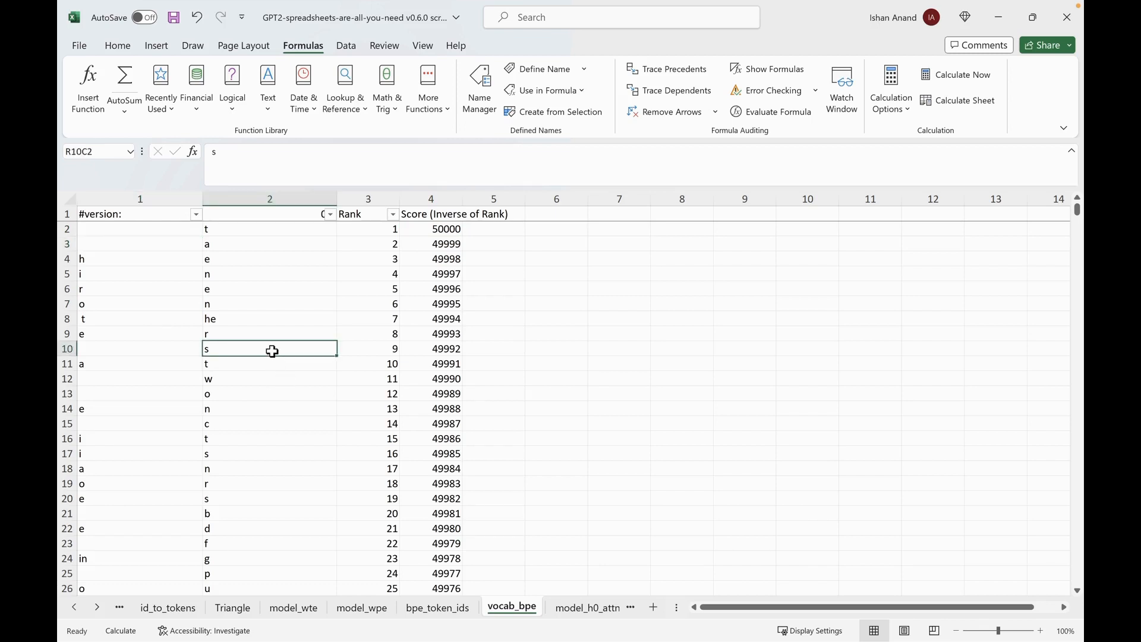
pyautogui.click(384, 239)
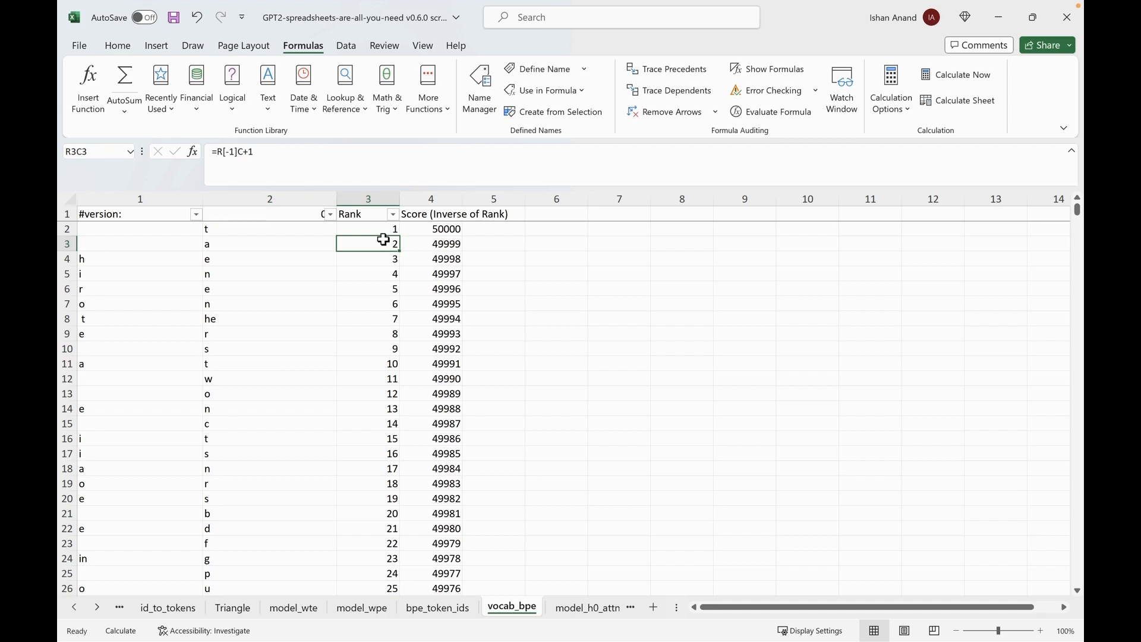
# Insert a new blank worksheet directly before the Prompt_to_Tokens sheet.
pyautogui.click(446, 230)
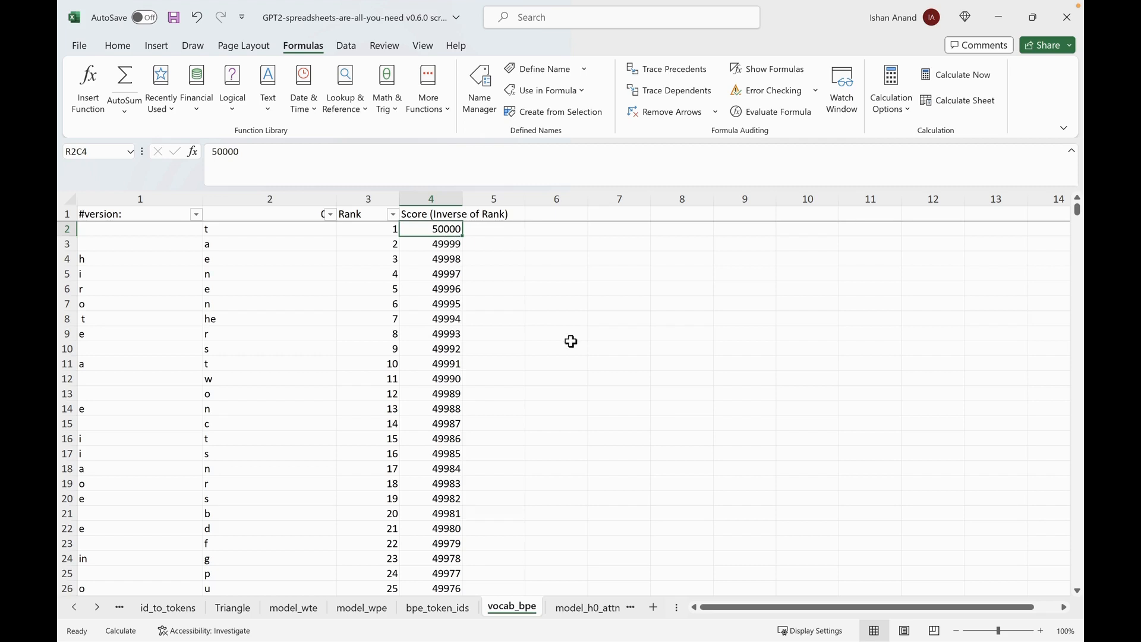
pyautogui.rightClick(97, 607)
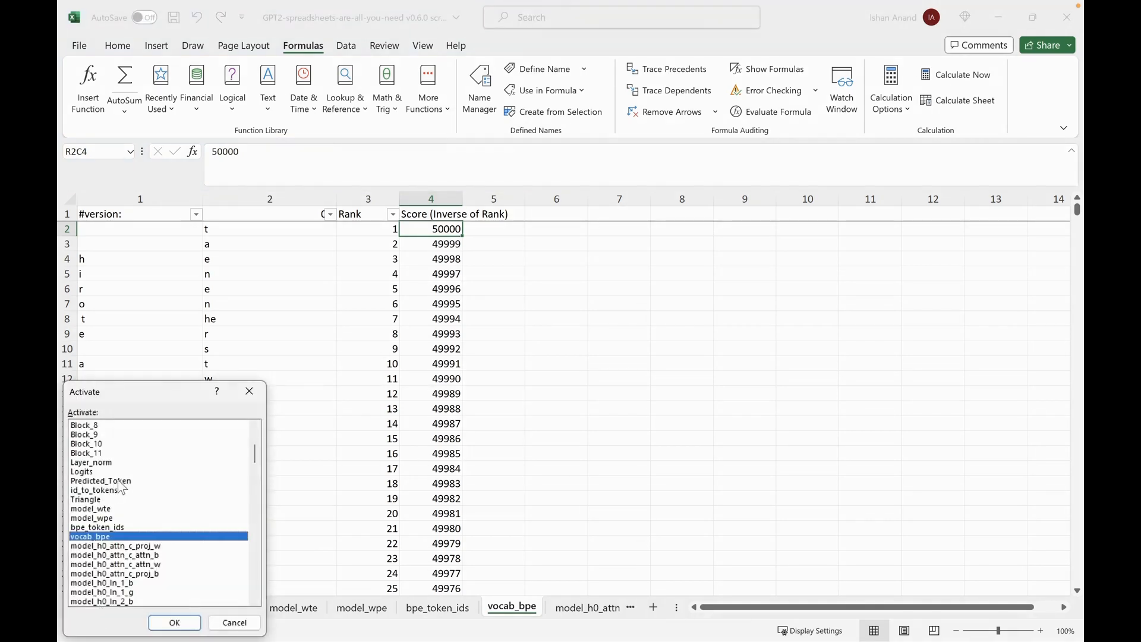
pyautogui.moveTo(254, 454); pyautogui.dragTo(255, 428)
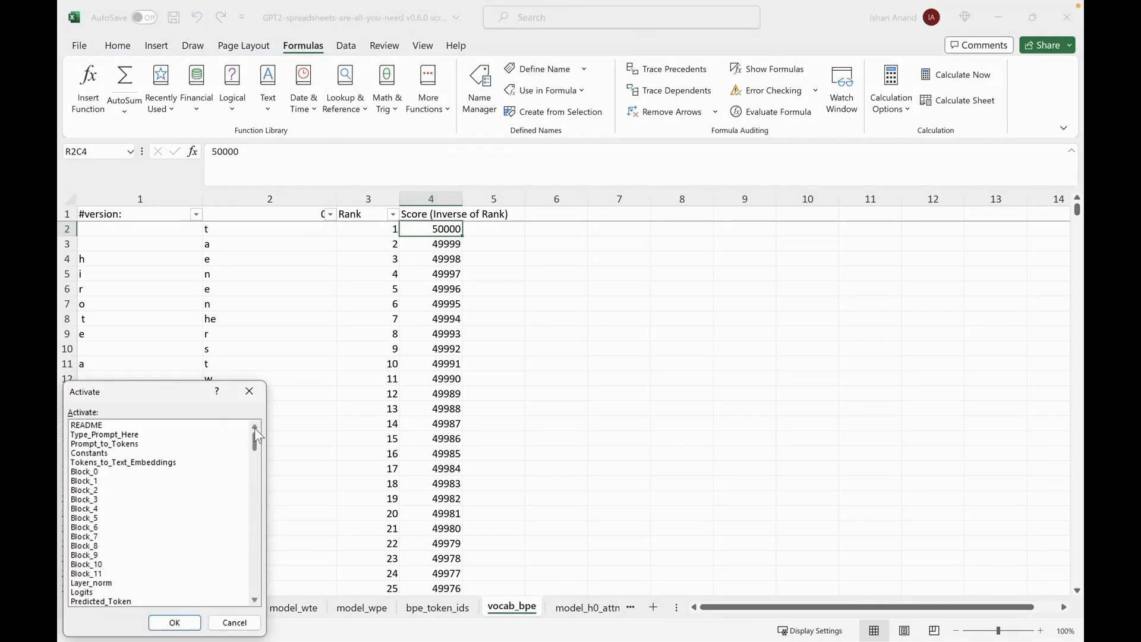
pyautogui.click(131, 445)
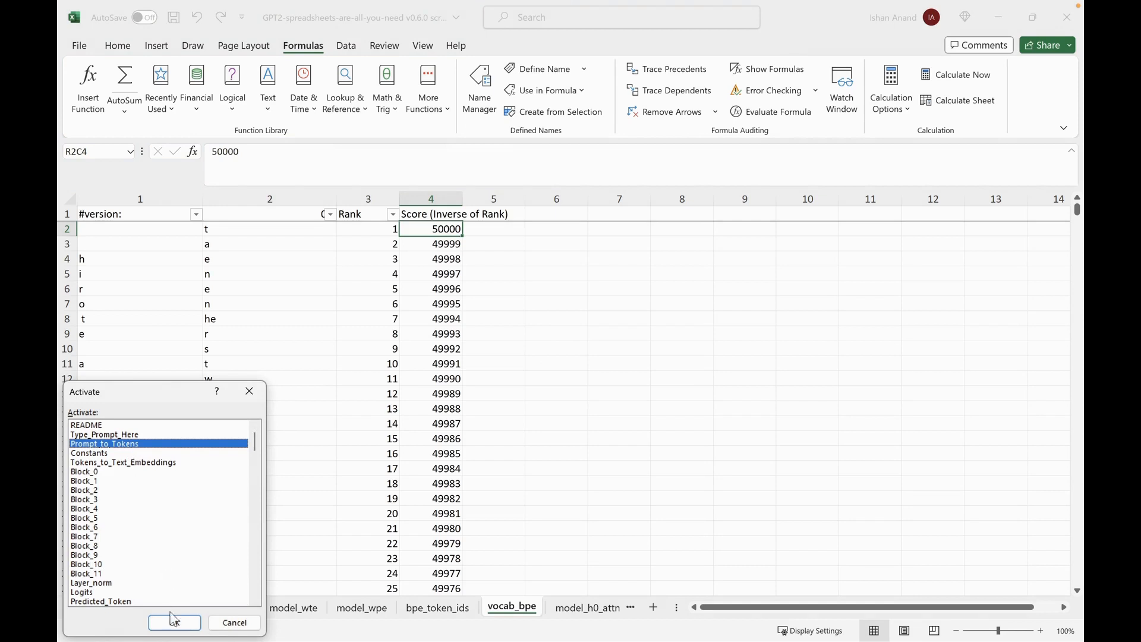
pyautogui.click(174, 622)
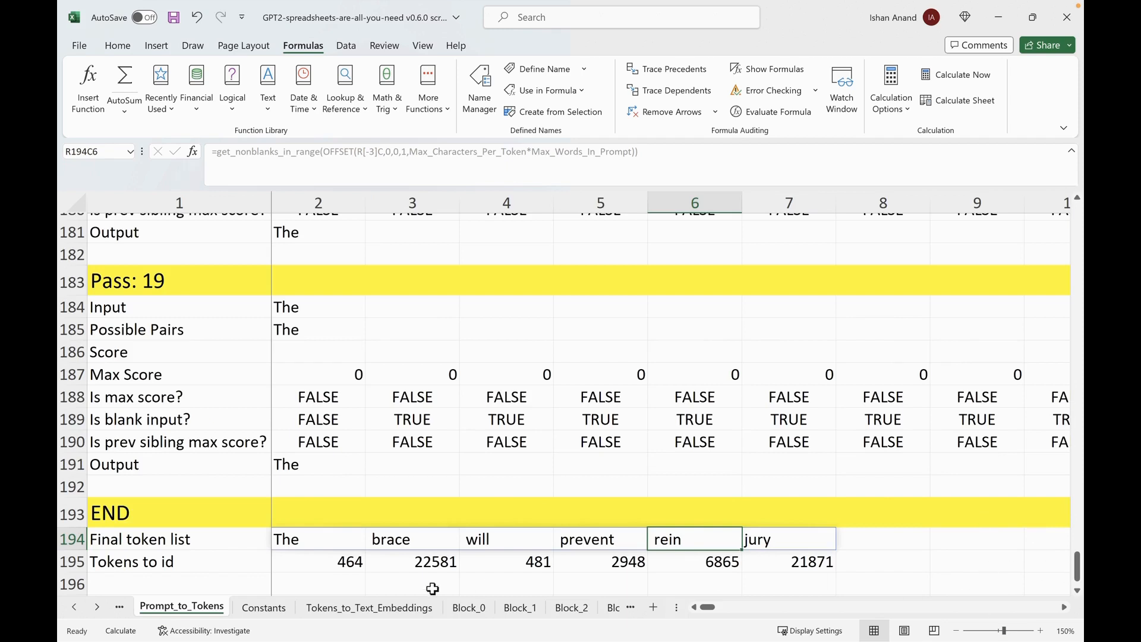
pyautogui.rightClick(191, 613)
pyautogui.click(244, 386)
pyautogui.press('Return')
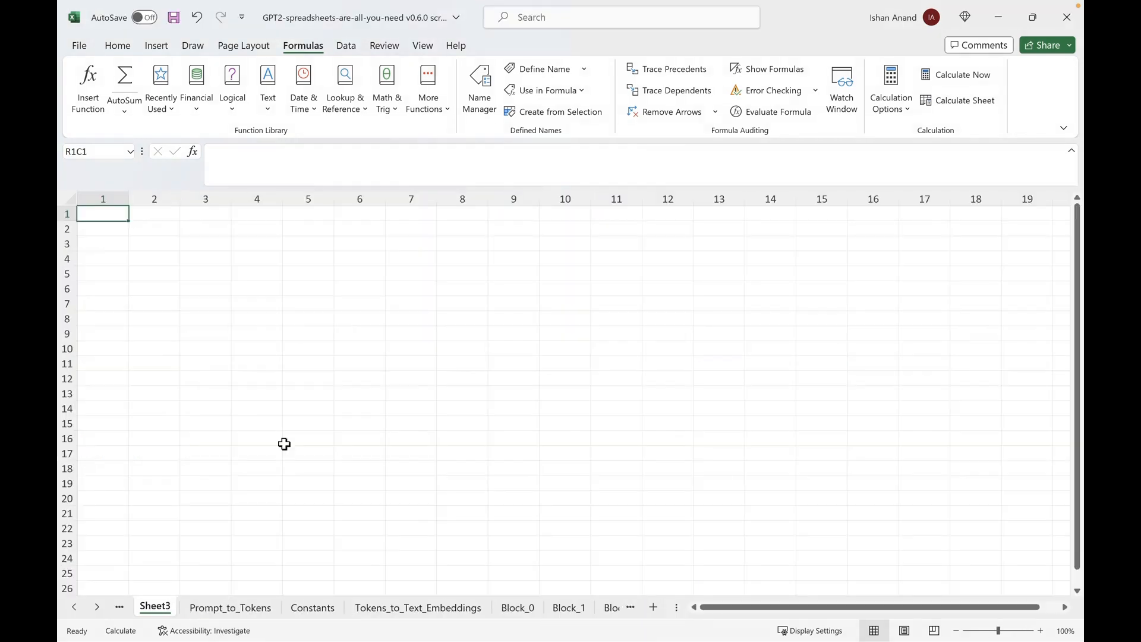
# Label cell R3C1 of the new sheet "Input word".
pyautogui.click(115, 240)
pyautogui.write('Input')
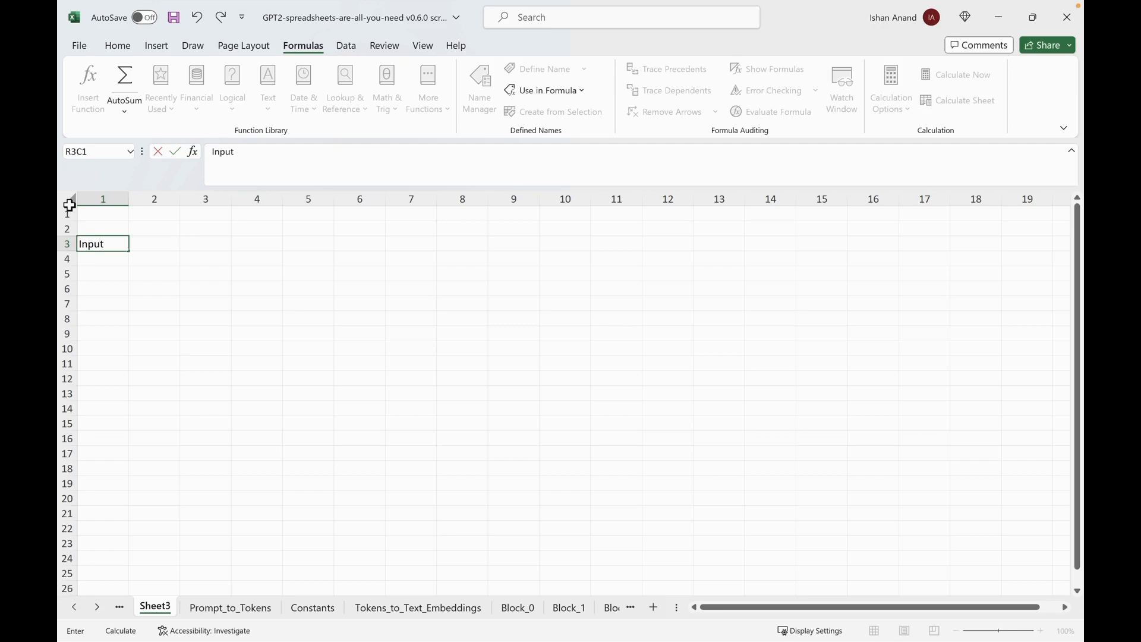
pyautogui.write(' word')
pyautogui.press('Return')
pyautogui.press('Up')
pyautogui.press('Right')
pyautogui.write('chi')
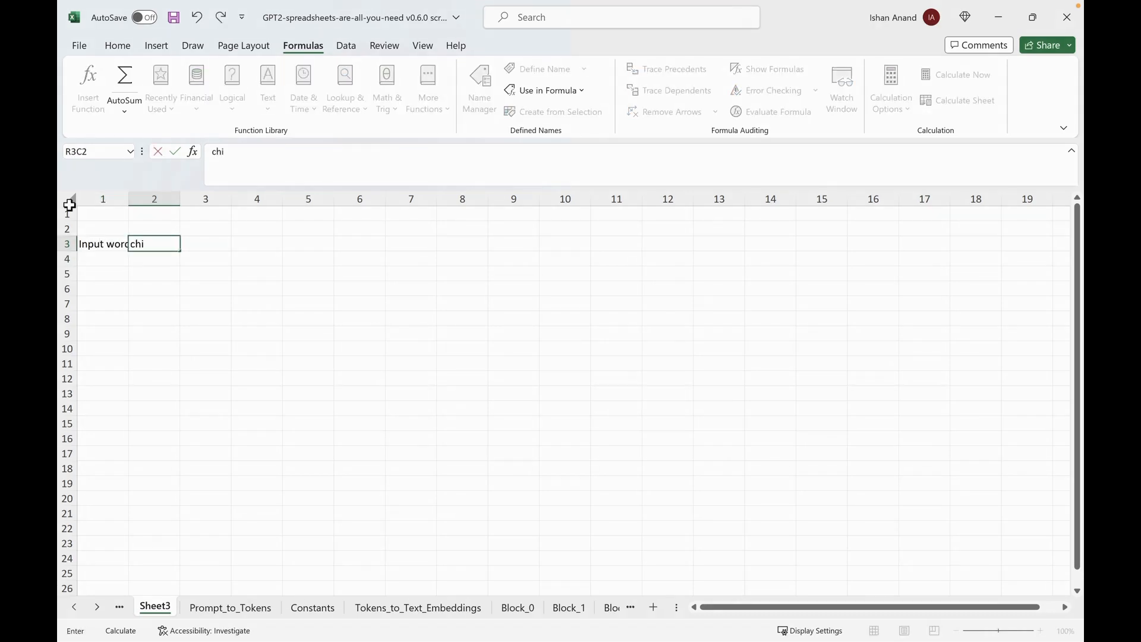
pyautogui.write('ldly')
pyautogui.press('BackSpace')
pyautogui.press('BackSpace')
pyautogui.press('BackSpace')
pyautogui.press('BackSpace')
pyautogui.press('BackSpace')
pyautogui.press('BackSpace')
pyautogui.press('BackSpace')
# Enter "flavorize" with a leading space in R3C2 as the input word.
pyautogui.write('flavorize')
pyautogui.press('Return')
pyautogui.press('Up')
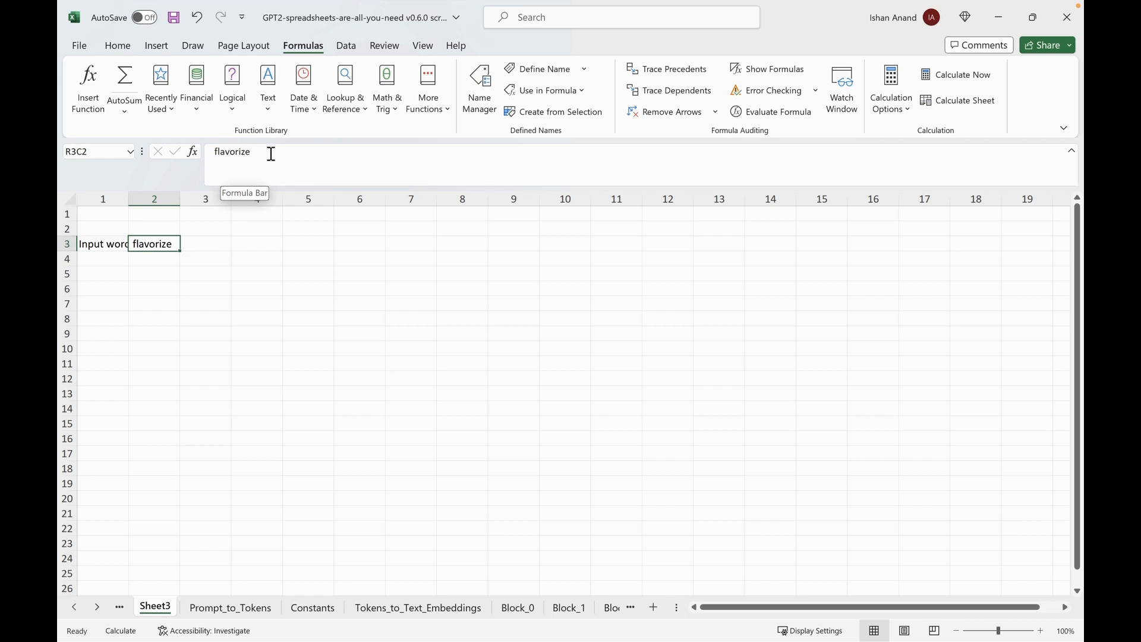
# Label R5C1 "Input chars" and widen column 1 so its labels fit.
pyautogui.click(105, 274)
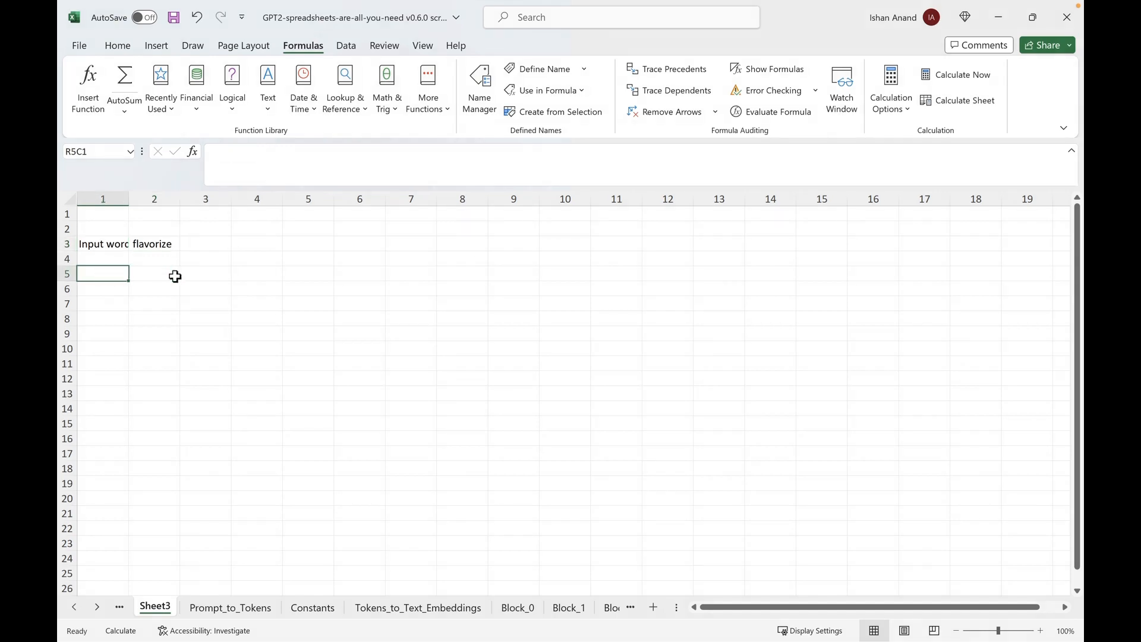
pyautogui.doubleClick(114, 273)
pyautogui.write('In')
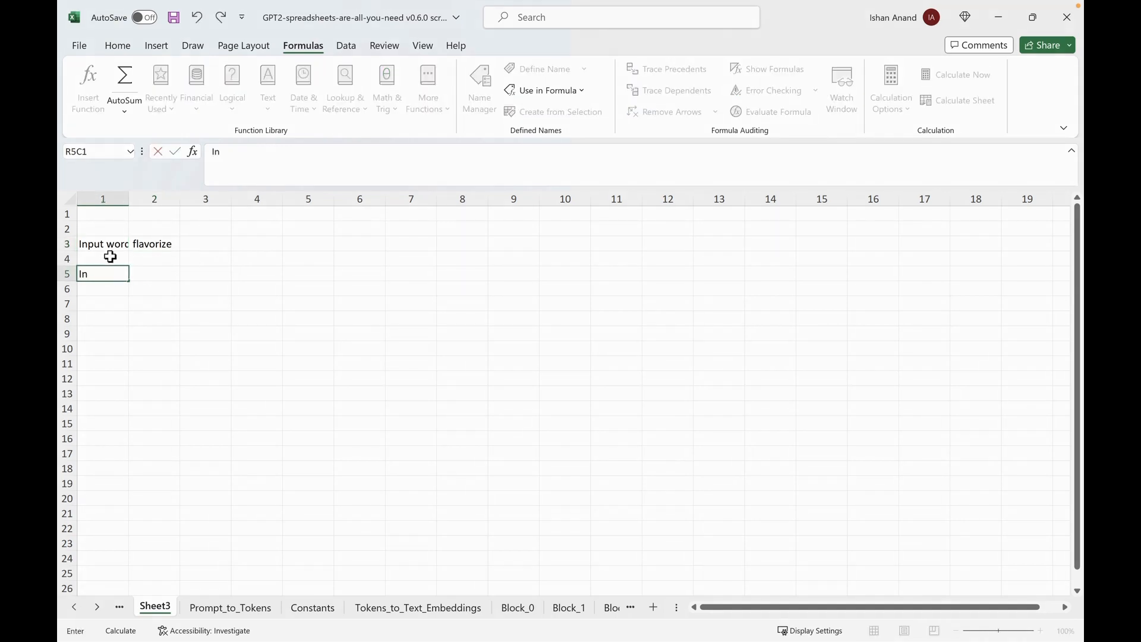
pyautogui.press('BackSpace')
pyautogui.press('BackSpace')
pyautogui.write('Input')
pyautogui.press('Return')
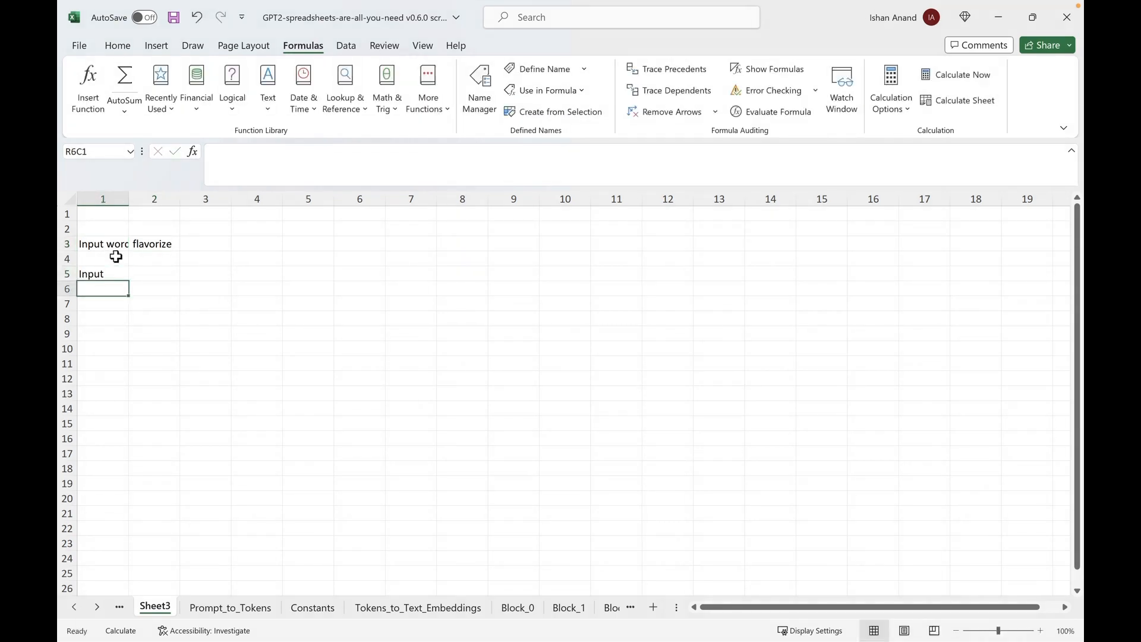
pyautogui.press('Up')
pyautogui.press('BackSpace')
pyautogui.write('Input chars')
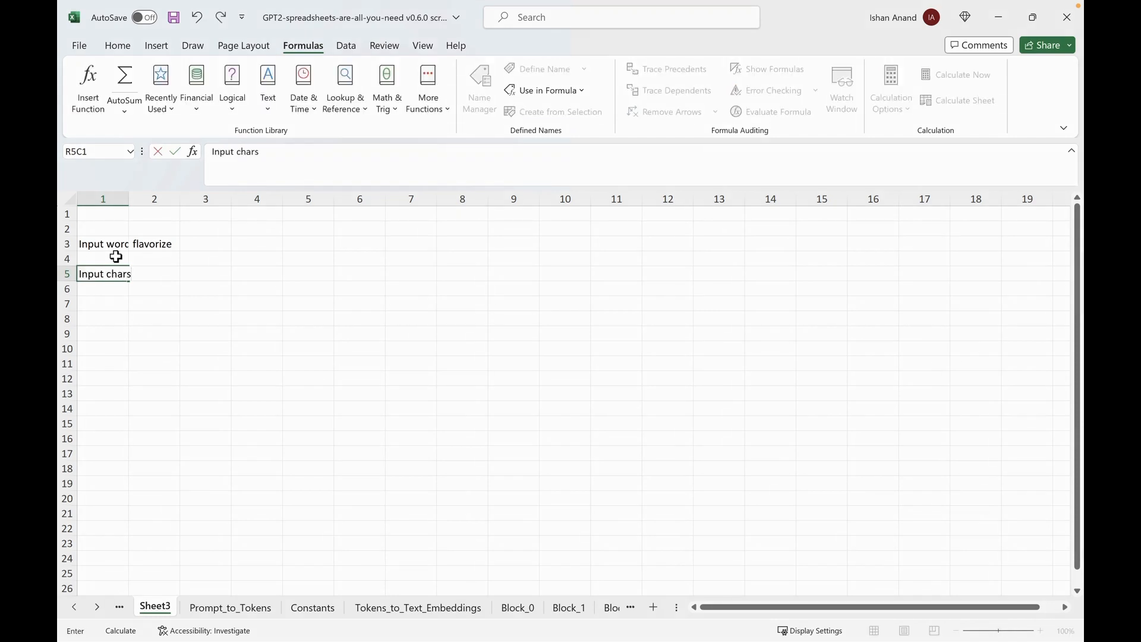
pyautogui.press('Return')
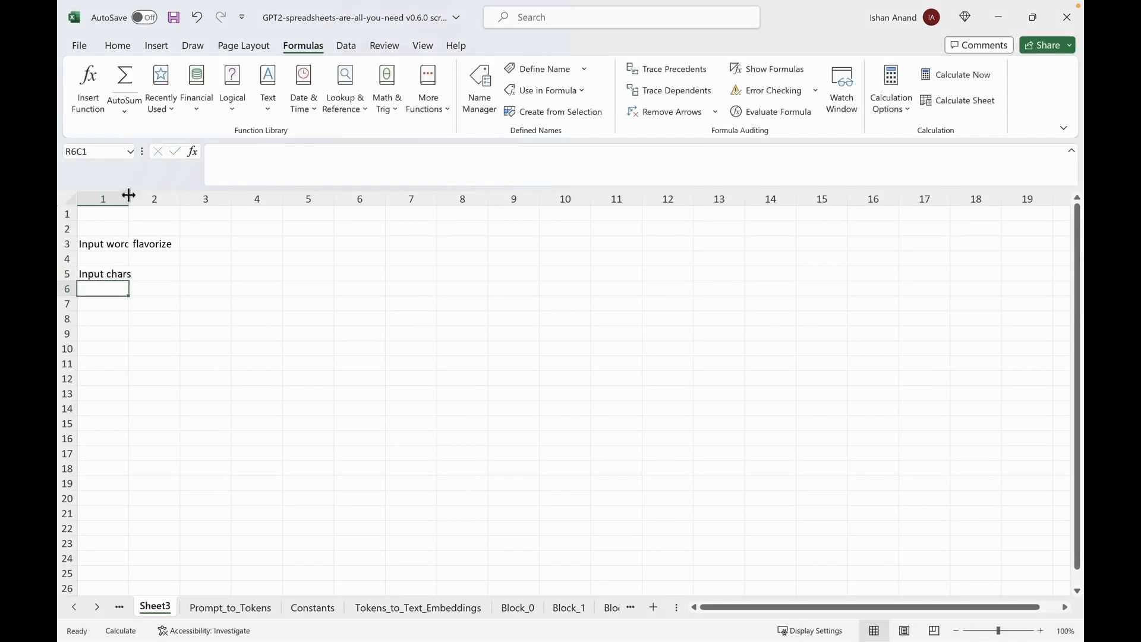
pyautogui.moveTo(129, 197); pyautogui.dragTo(176, 197)
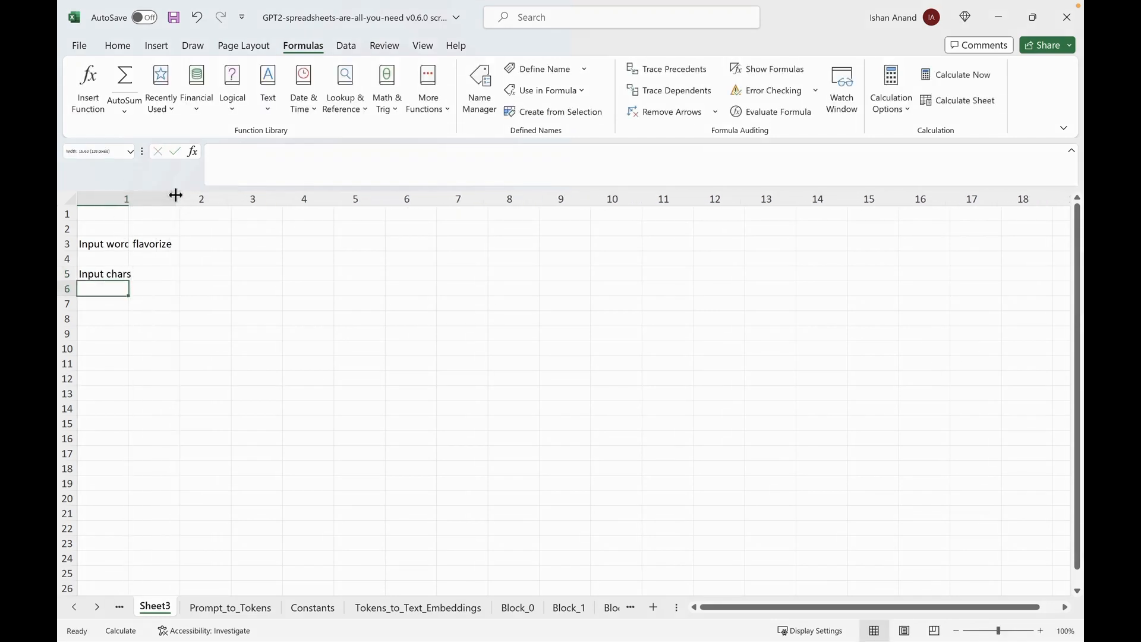
# Label R4C1 "Pass" and enter 1 beside it in R4C2.
pyautogui.click(117, 260)
pyautogui.write('Pass')
pyautogui.press('Right')
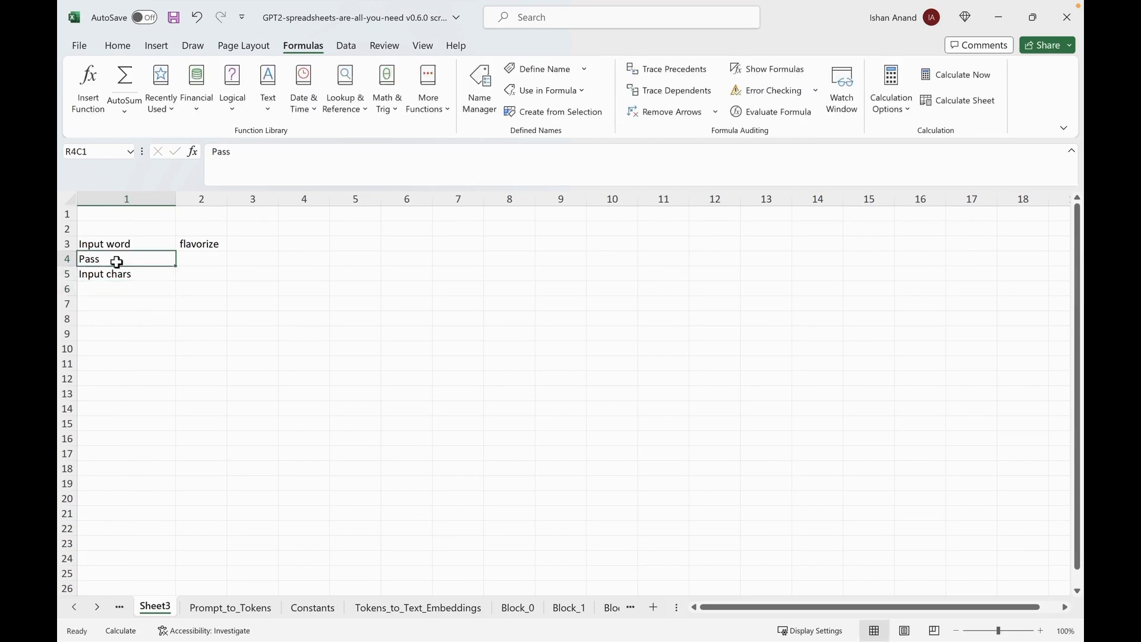
pyautogui.write('1')
pyautogui.press('Return')
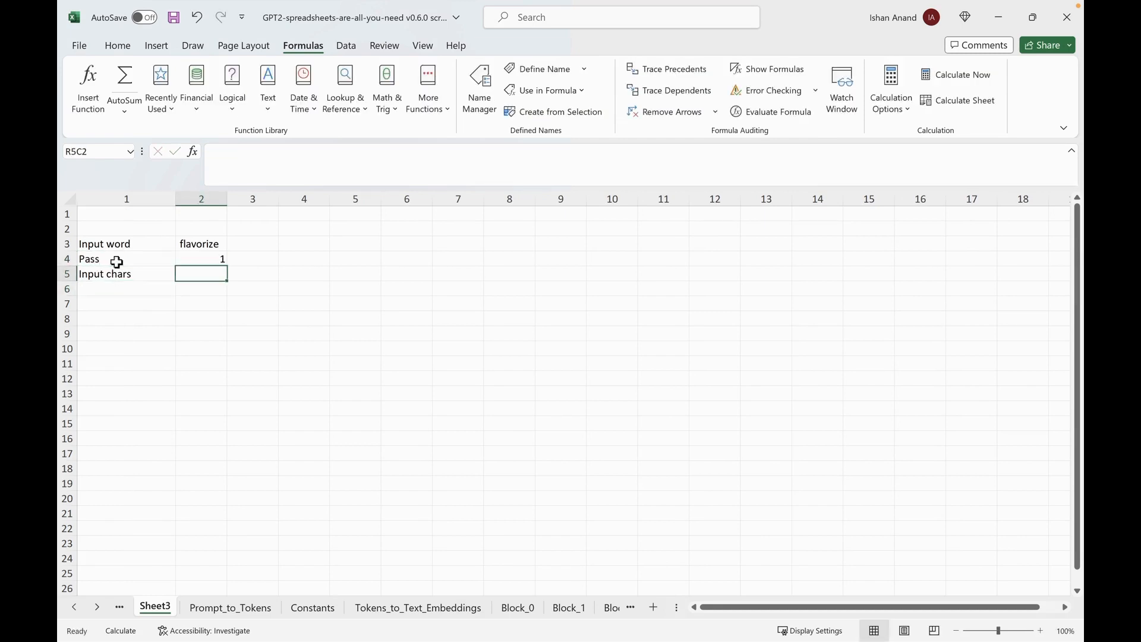
# In R5C2, split the input word from R3C2 into single characters with the Split_Into_Characters function.
pyautogui.write('=')
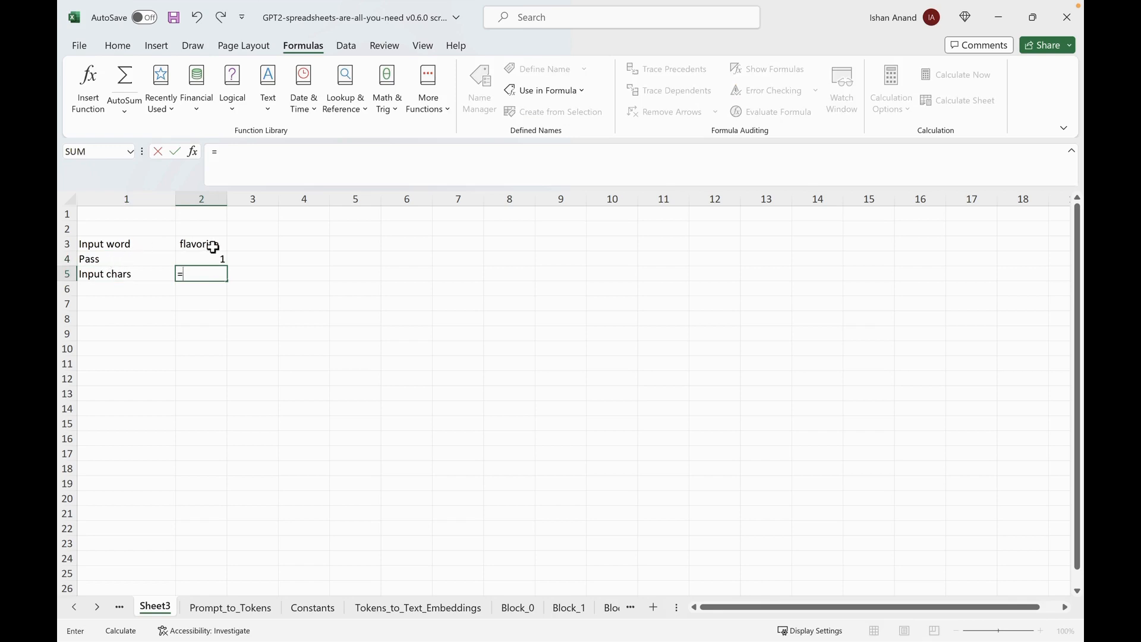
pyautogui.write('spl')
pyautogui.press('Tab')
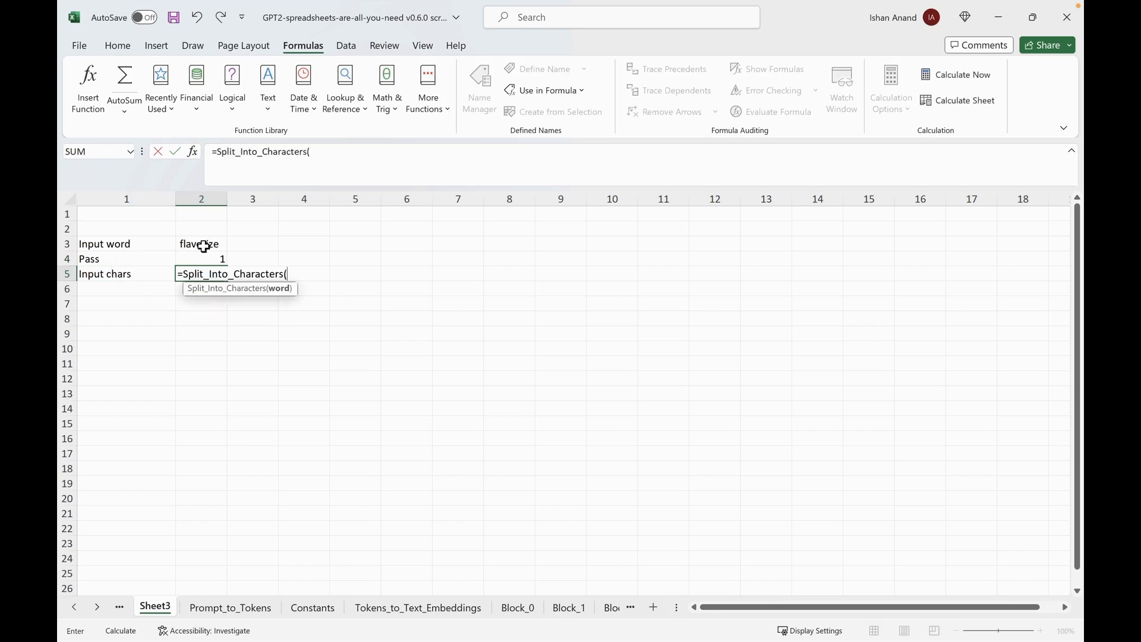
pyautogui.click(203, 246)
pyautogui.write(')')
pyautogui.press('Return')
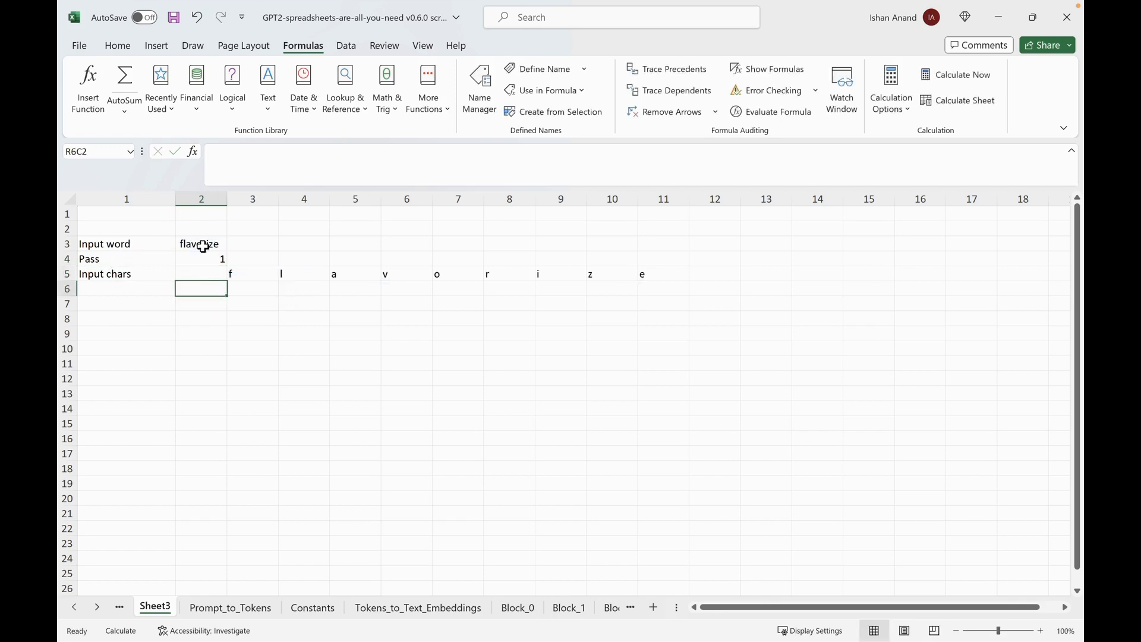
# Examine the LAMBDA definition of Split_Into_Characters among the workbook's defined names.
pyautogui.click(202, 277)
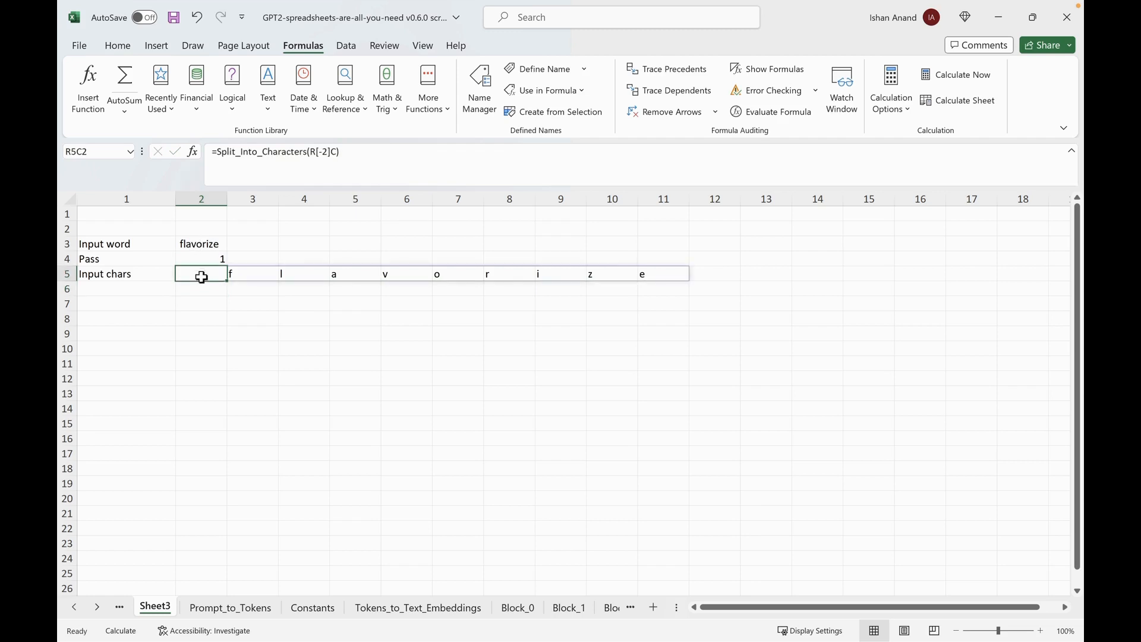
pyautogui.click(479, 86)
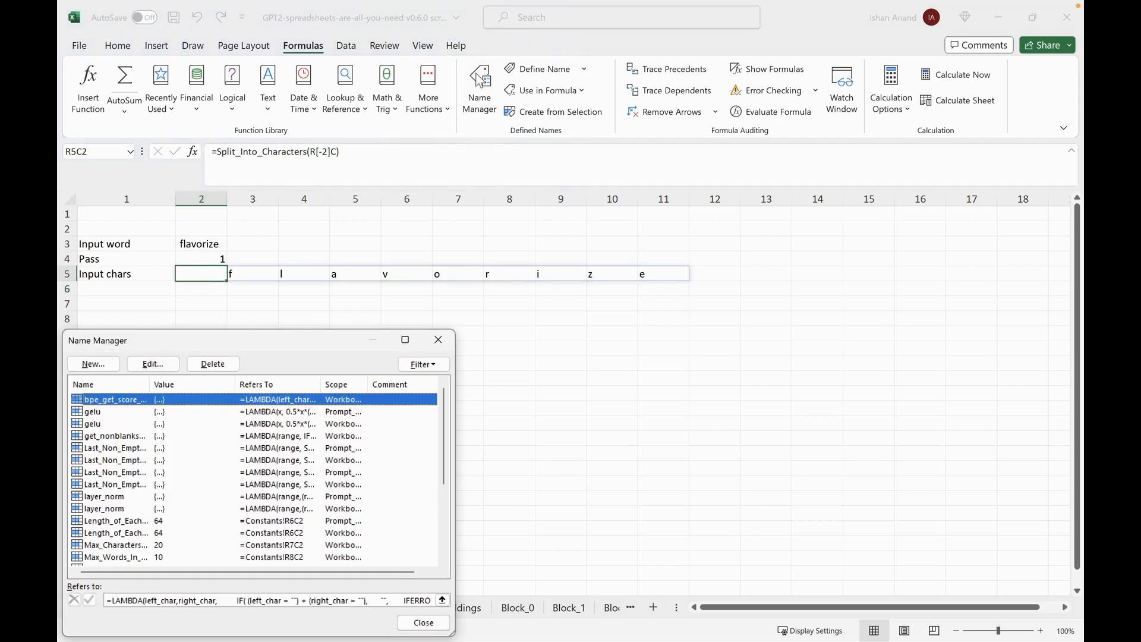
pyautogui.moveTo(297, 343); pyautogui.dragTo(452, 165)
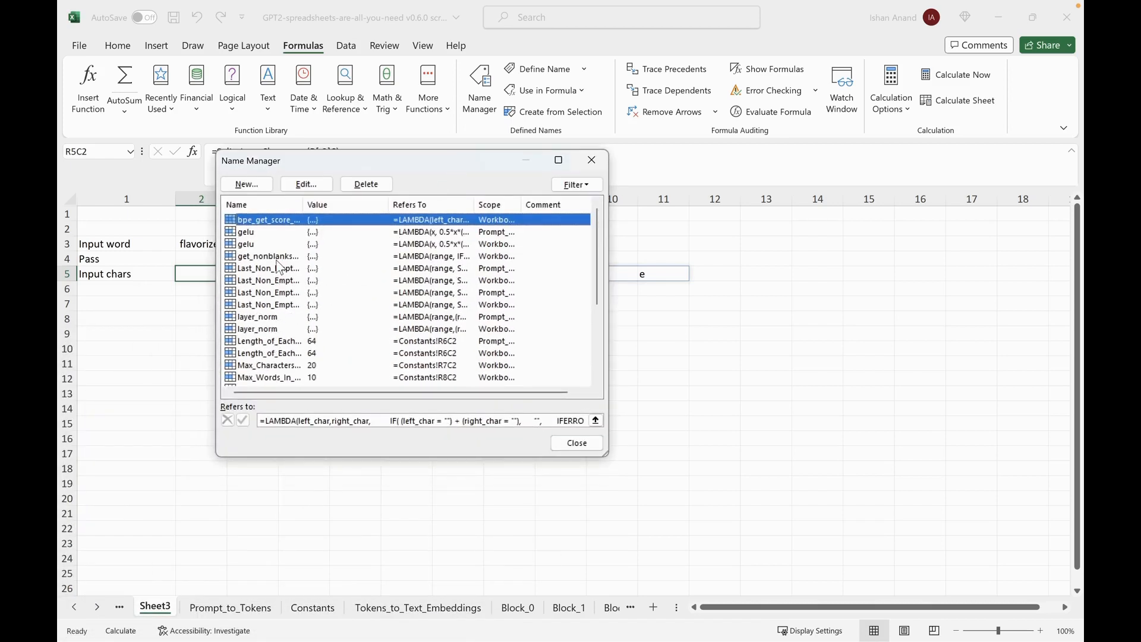
pyautogui.scroll(-1, 279, 268)
pyautogui.scroll(-2, 267, 324)
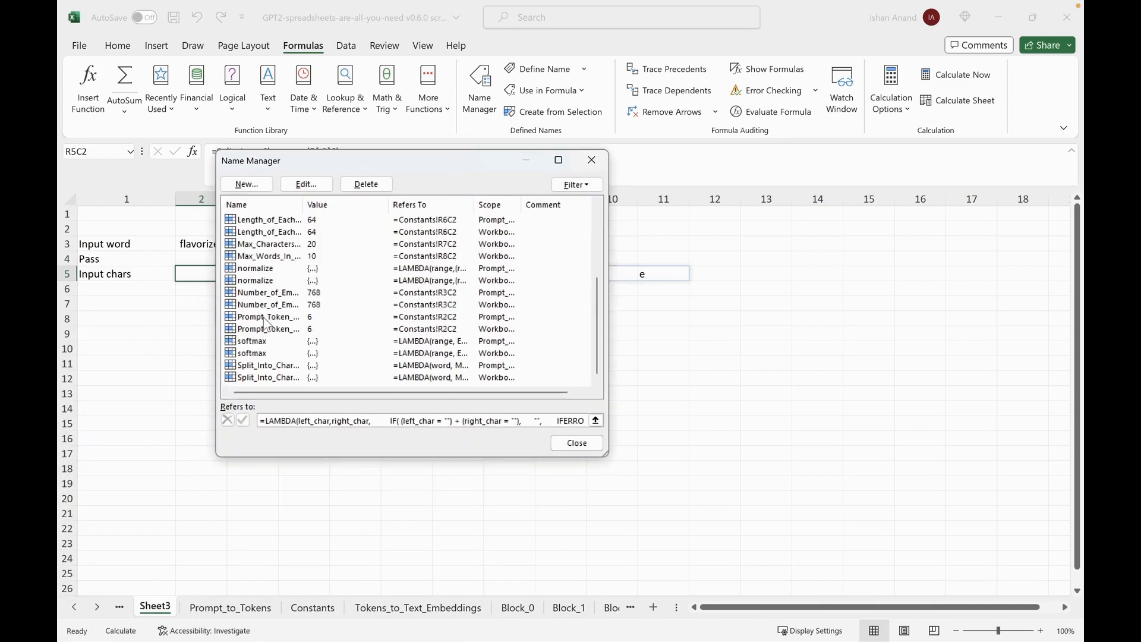
pyautogui.click(269, 366)
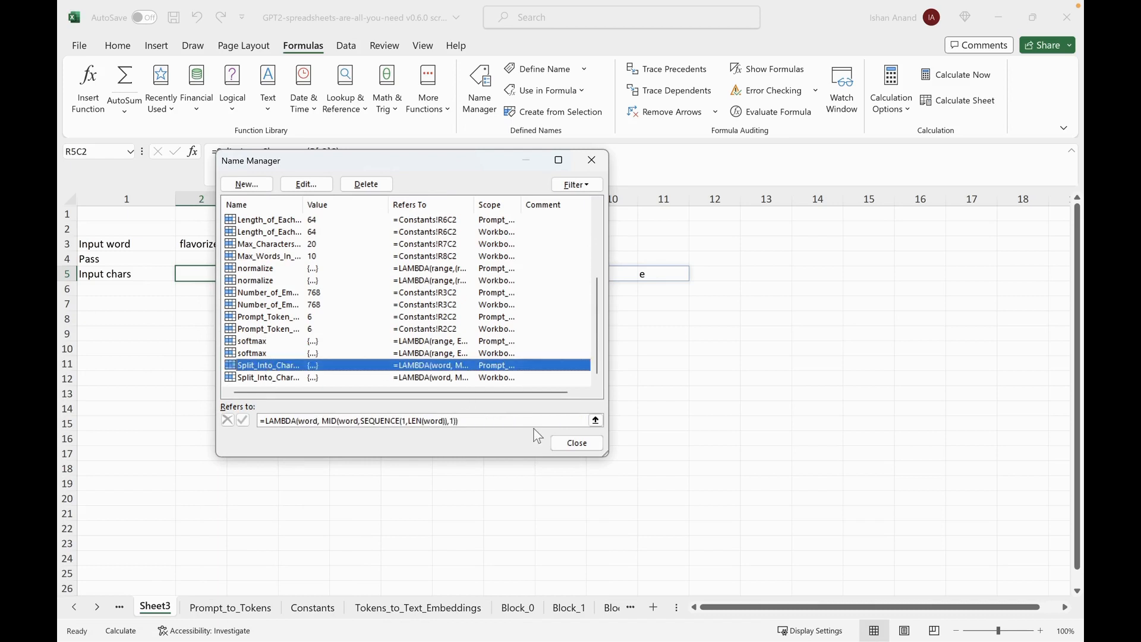
pyautogui.click(560, 444)
# Label R6C1 "Possible Pairs".
pyautogui.click(155, 291)
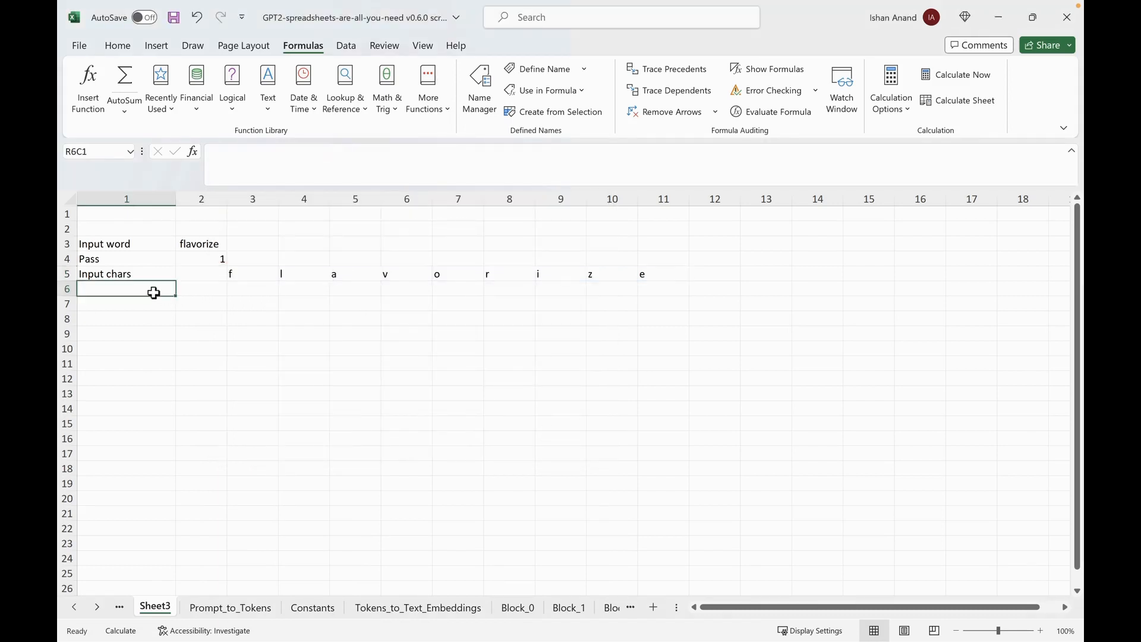
pyautogui.write('Possib')
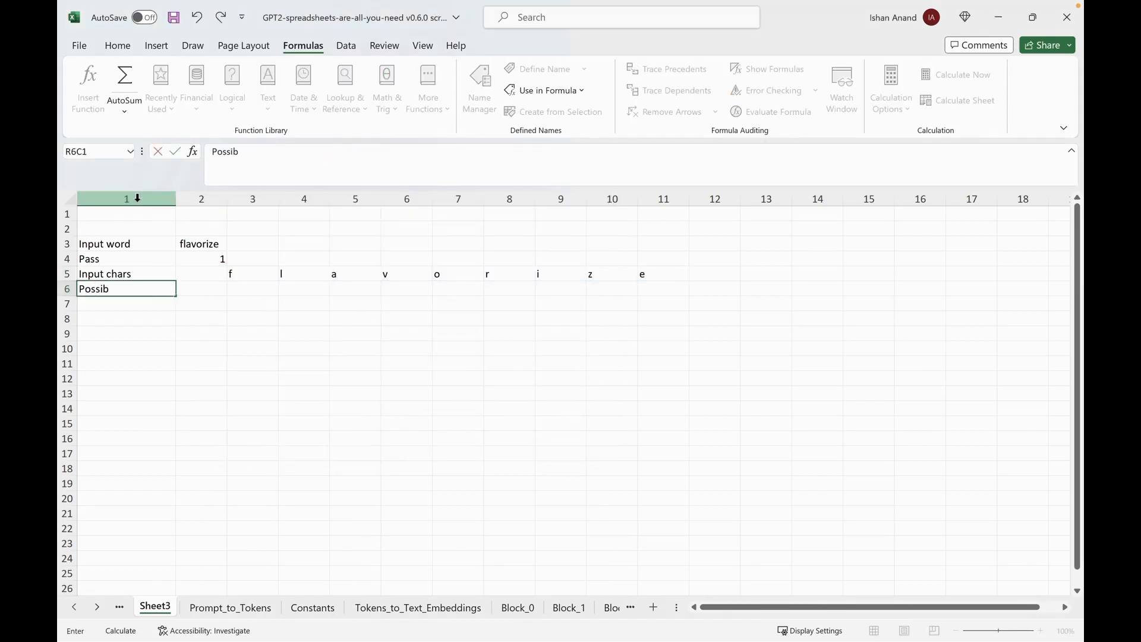
pyautogui.write('le Pairs')
pyautogui.press('Return')
# In R6C2, join the character above with its neighbour in the next column using =R[-1]C&R[-1]C[1].
pyautogui.press('Up')
pyautogui.press('Right')
pyautogui.write('=')
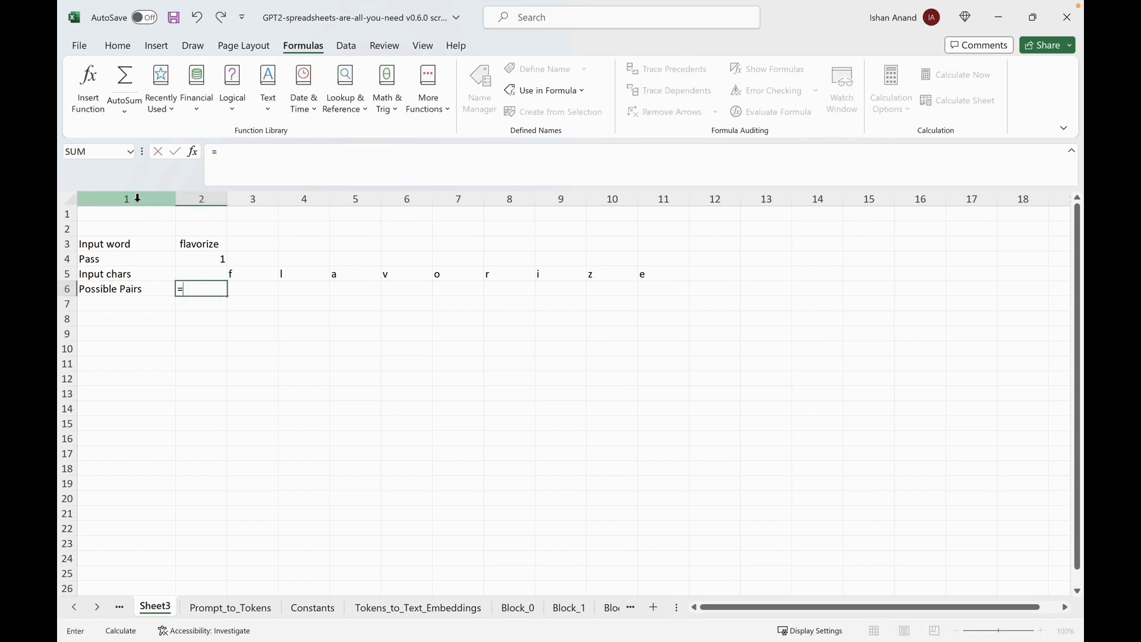
pyautogui.click(205, 279)
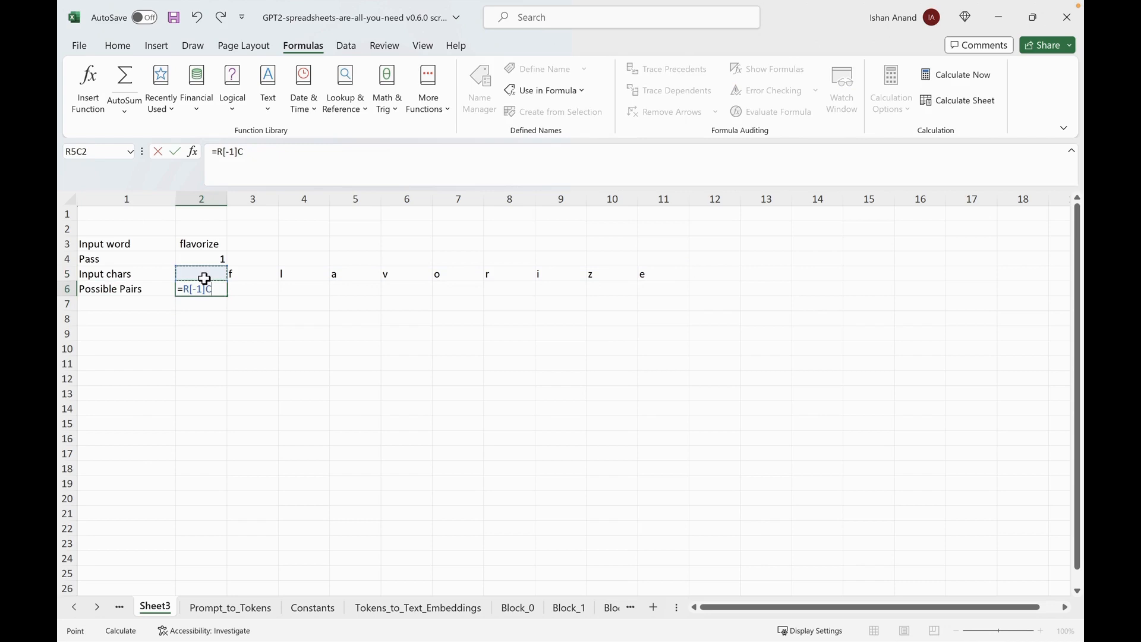
pyautogui.write('&')
pyautogui.click(249, 276)
pyautogui.press('Return')
pyautogui.press('Up')
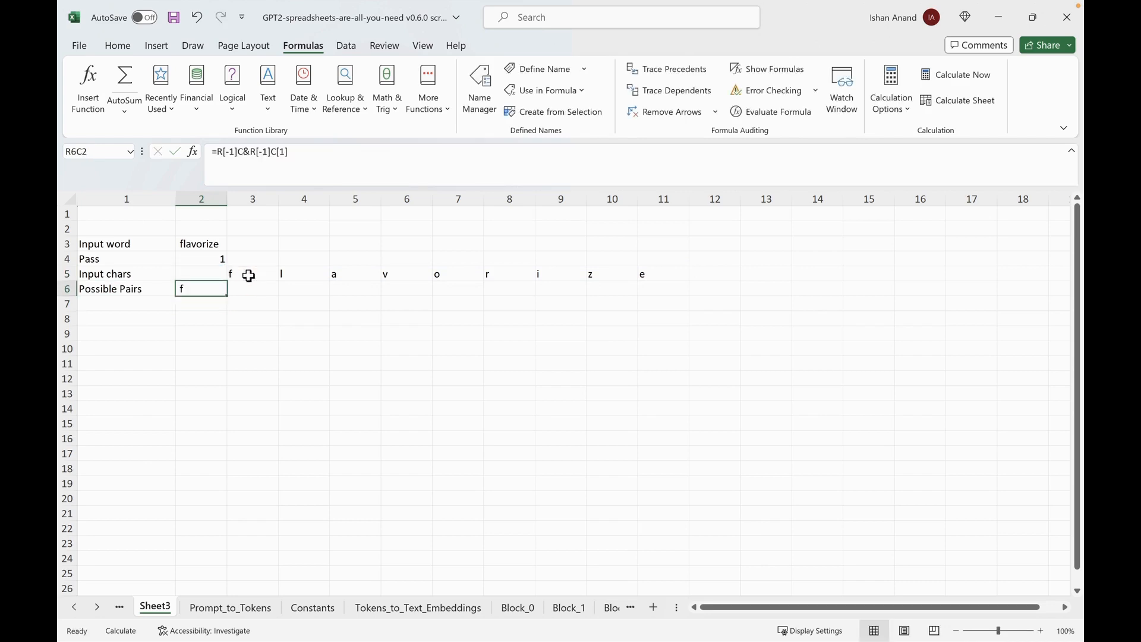
# Copy the pair formula from R6C2 across R6C3 to R6C11 and recalculate the sheet.
pyautogui.hotkey('ctrl', 'c')
pyautogui.press('Right')
pyautogui.hotkey('shift', 'Right')
pyautogui.hotkey('shift', 'Right')
pyautogui.hotkey('shift', 'Right')
pyautogui.hotkey('shift', 'Right')
pyautogui.hotkey('shift', 'Right')
pyautogui.hotkey('shift', 'Right')
pyautogui.hotkey('shift', 'Right')
pyautogui.hotkey('shift', 'Right')
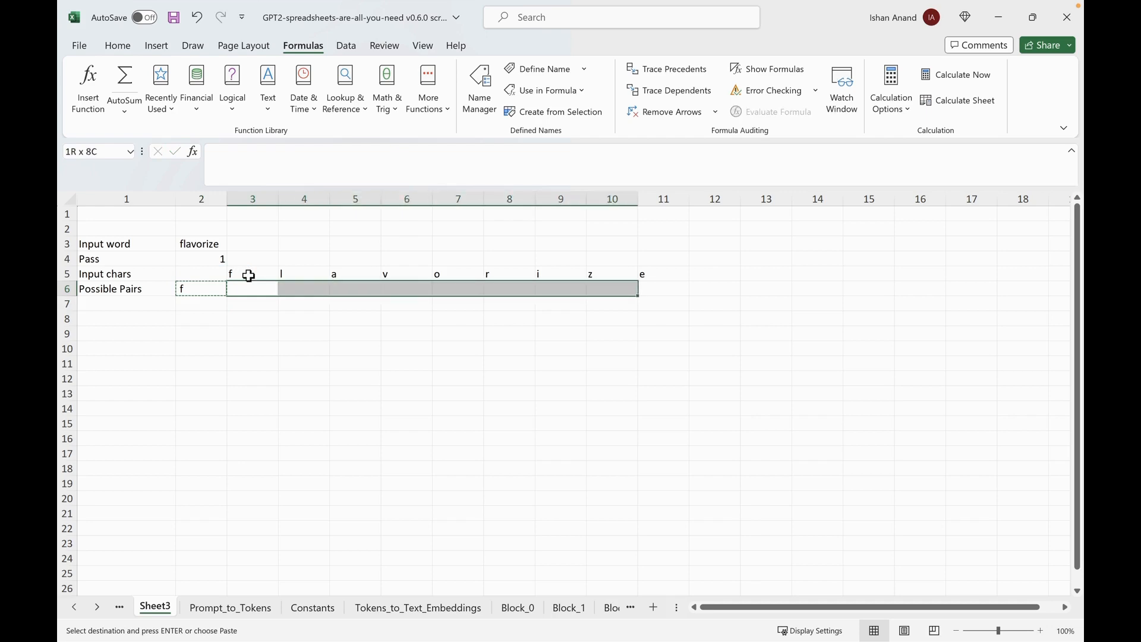
pyautogui.hotkey('ctrl', 'v')
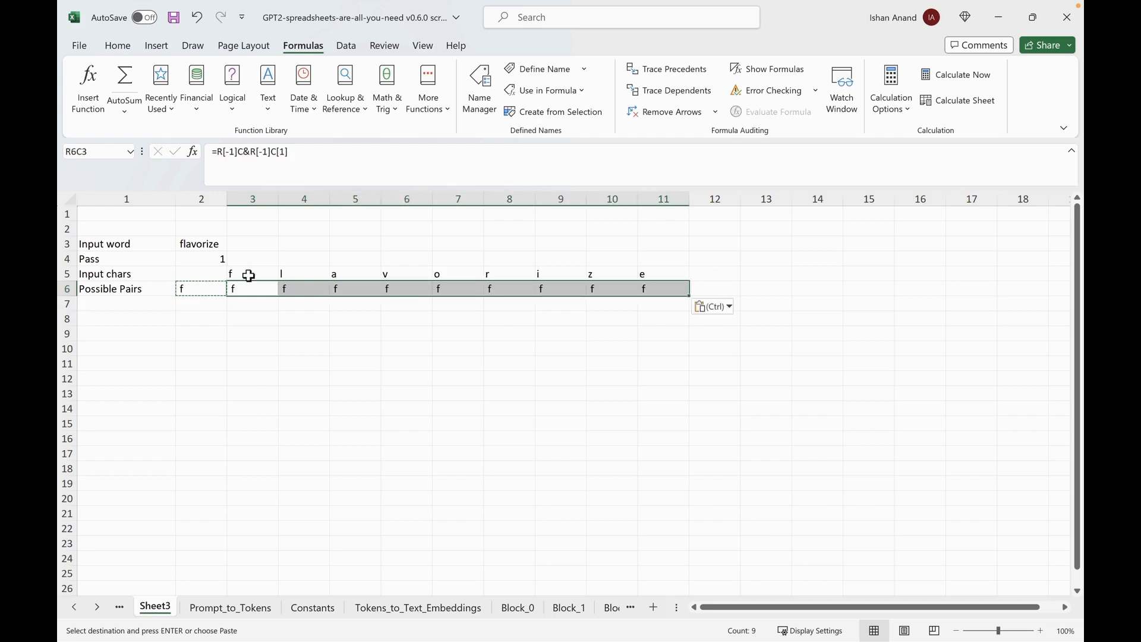
pyautogui.click(966, 104)
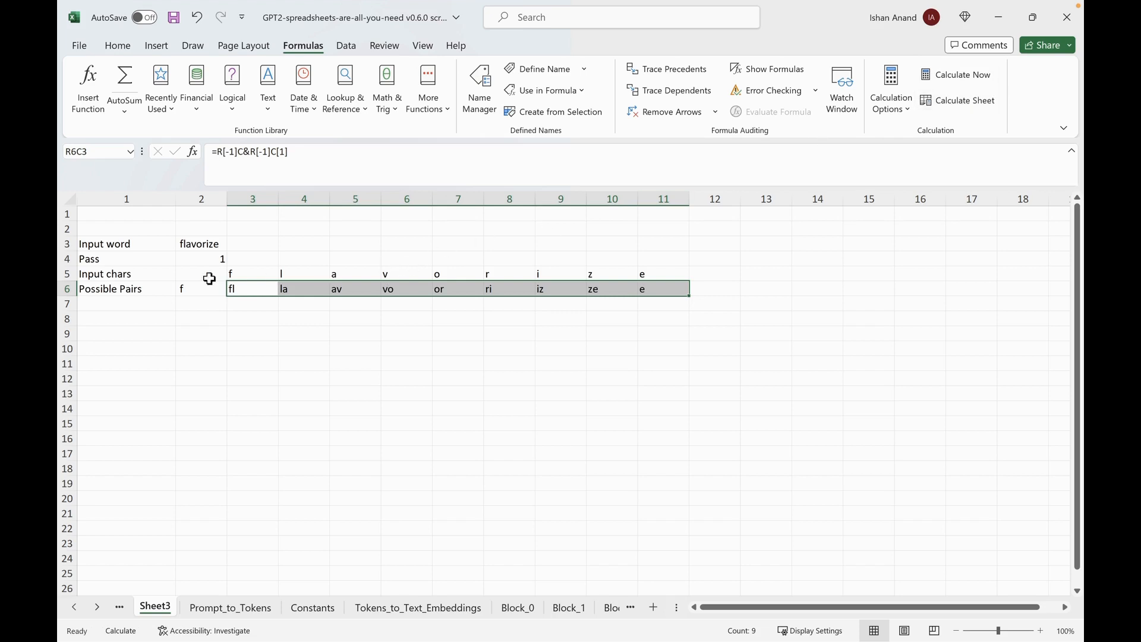
# Examine the pair formulas in R6C3 and R6C4.
pyautogui.click(242, 322)
pyautogui.click(249, 292)
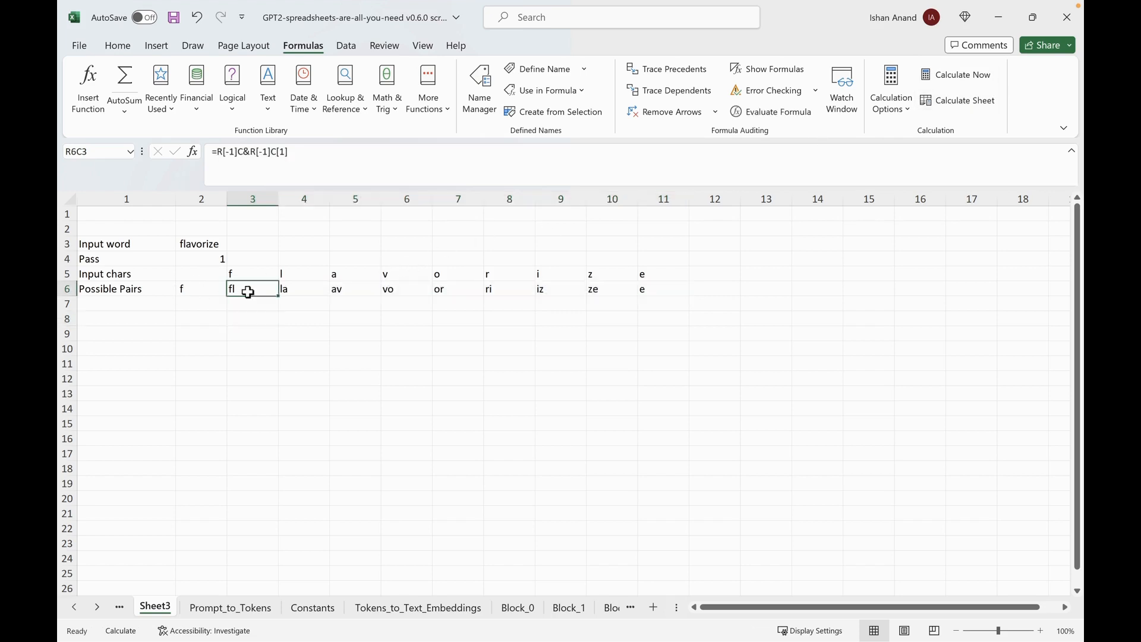
pyautogui.click(299, 292)
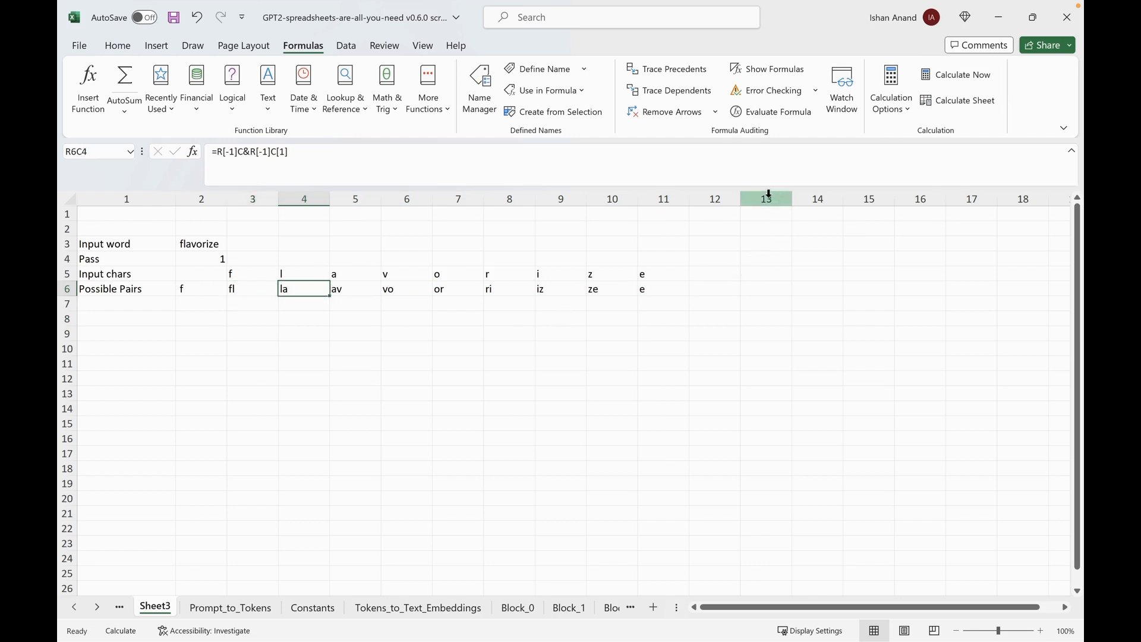
# Add a left-edge border down the whole of column 13 to separate it from column 12.
pyautogui.click(769, 258)
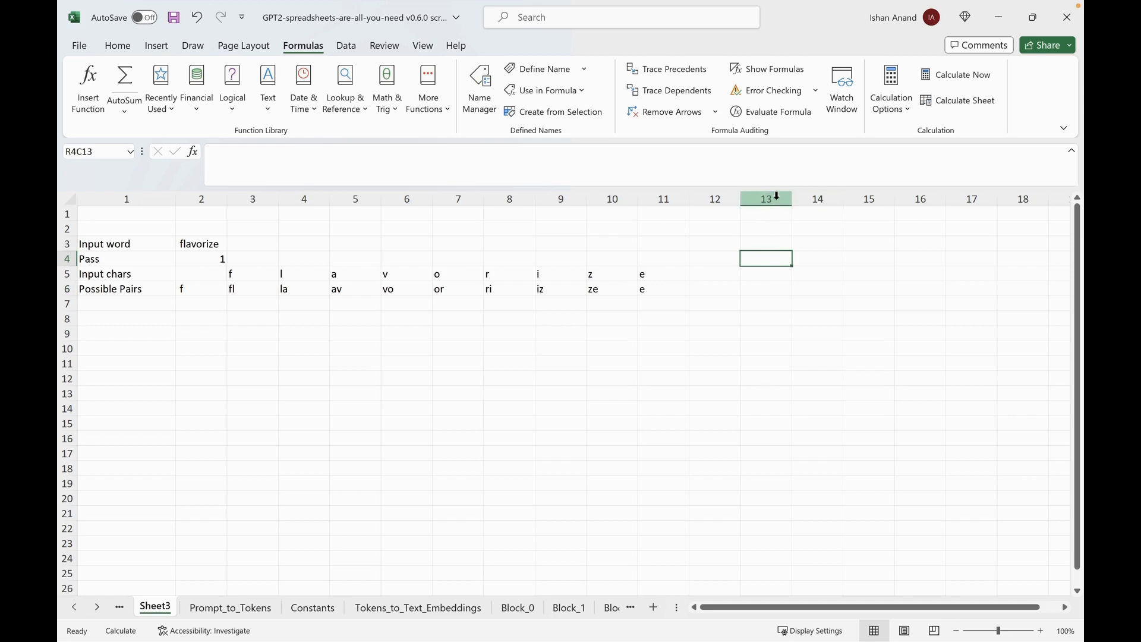
pyautogui.click(770, 197)
pyautogui.rightClick(772, 198)
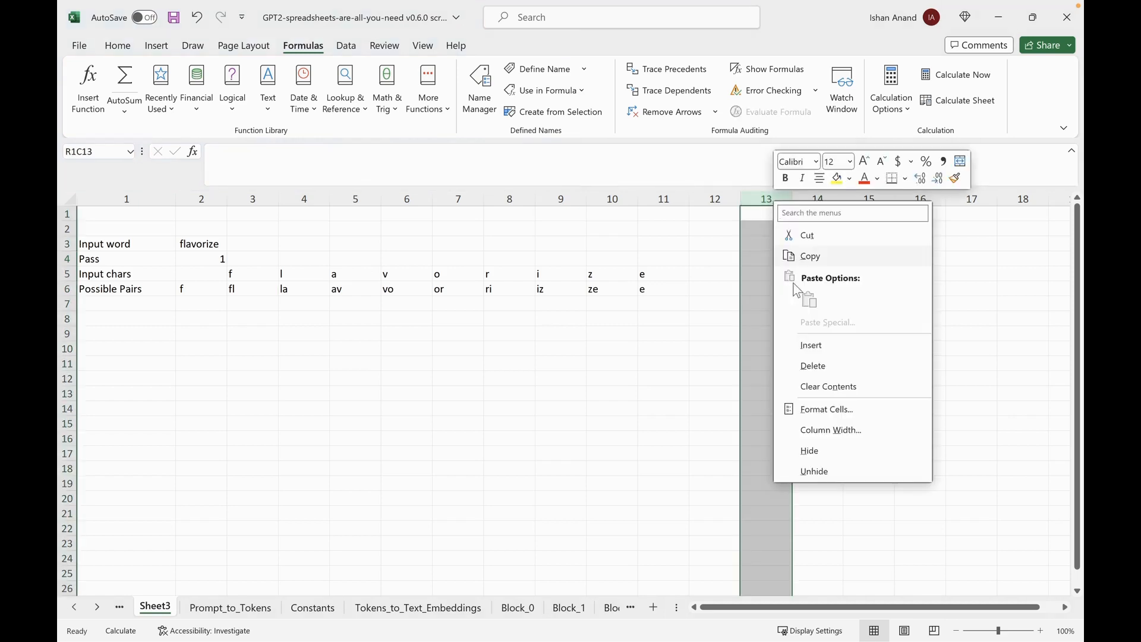
pyautogui.click(819, 406)
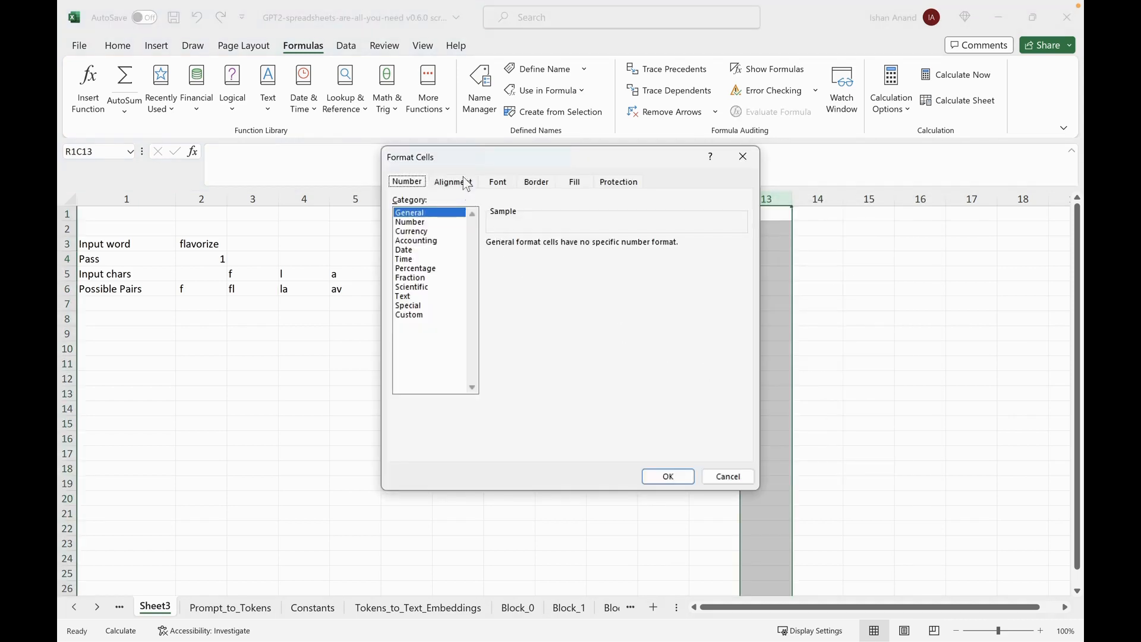
pyautogui.click(528, 183)
pyautogui.click(536, 291)
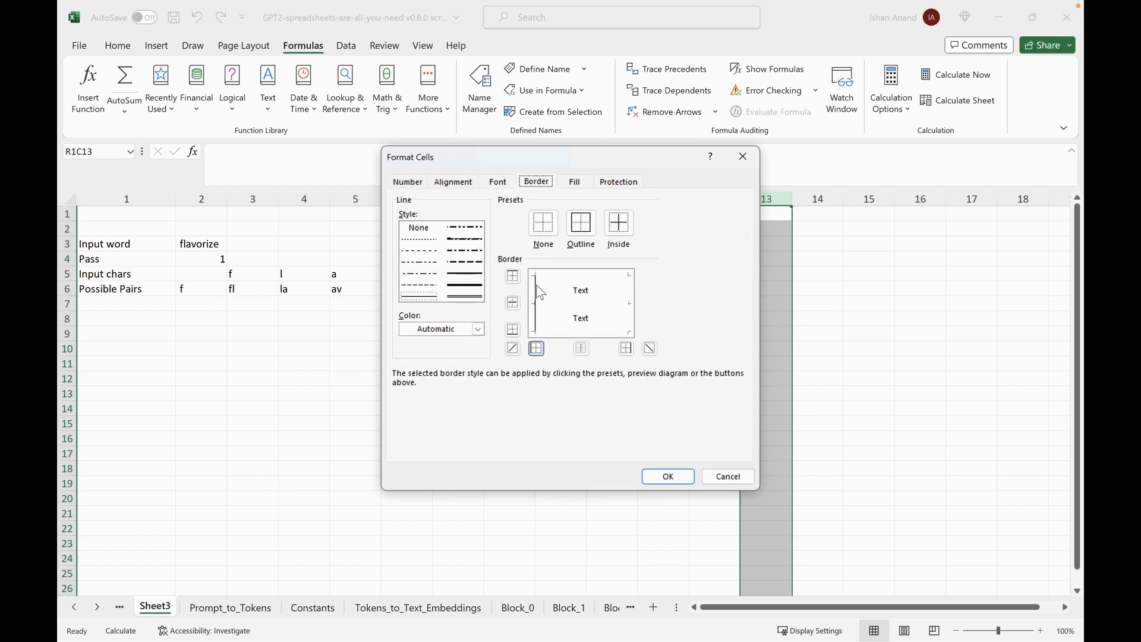
pyautogui.click(458, 287)
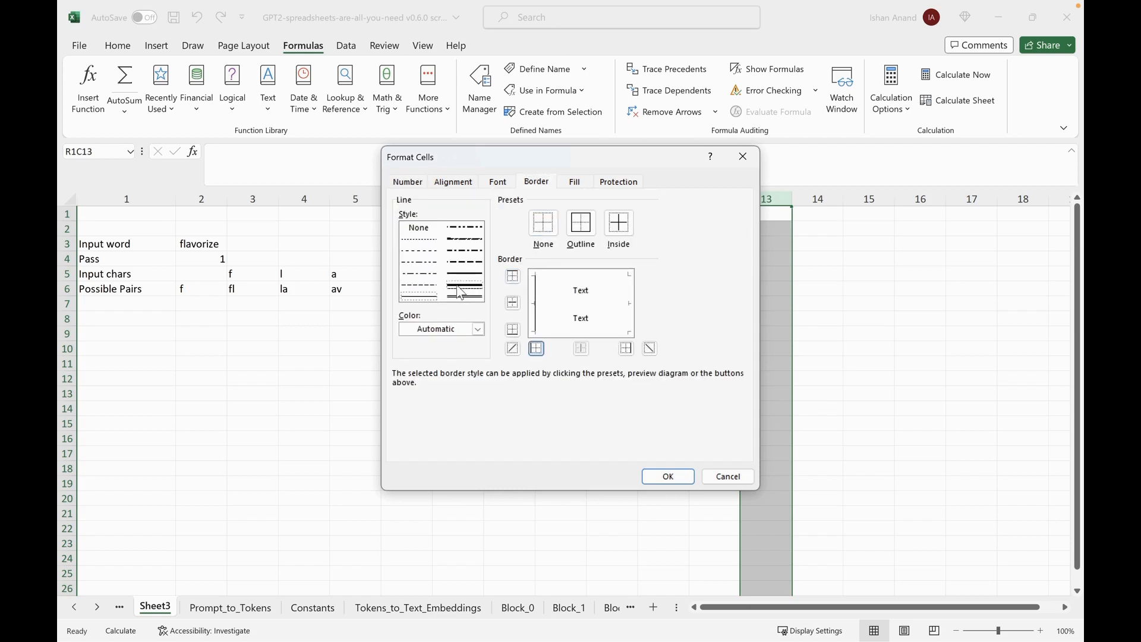
pyautogui.click(670, 475)
pyautogui.click(709, 307)
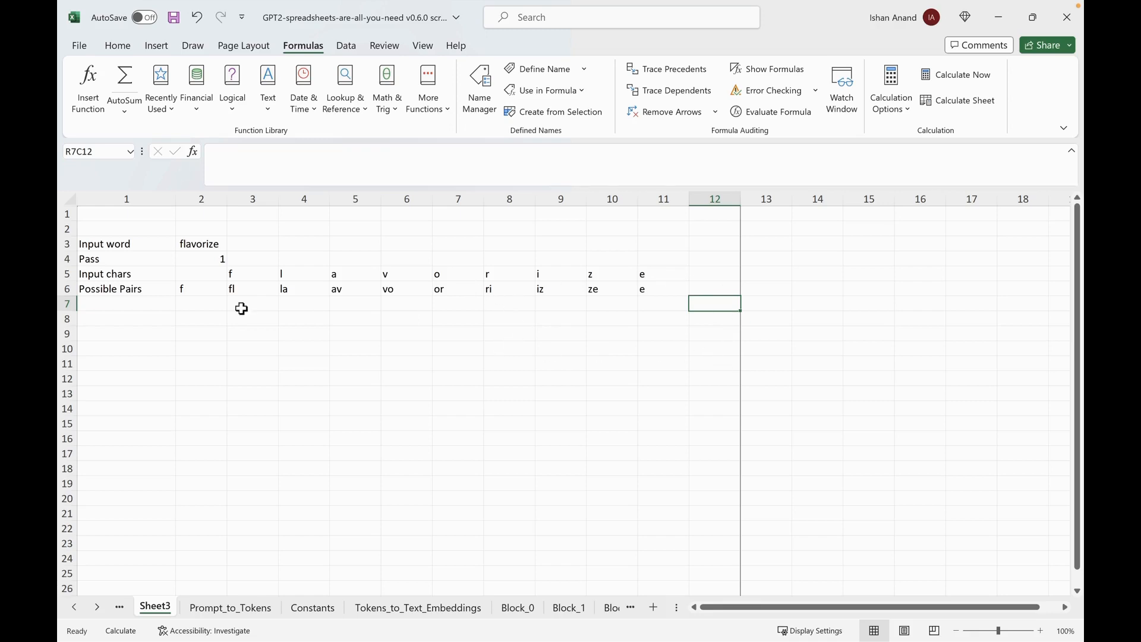
# Label R7C1 "Score", without a question mark.
pyautogui.click(110, 303)
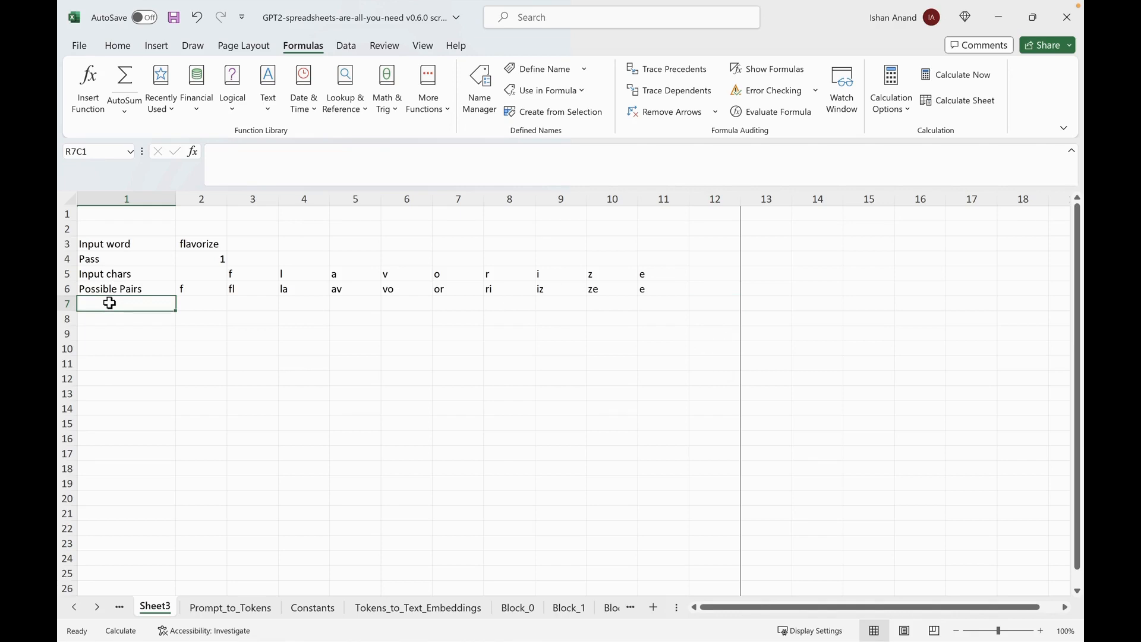
pyautogui.write('Score?')
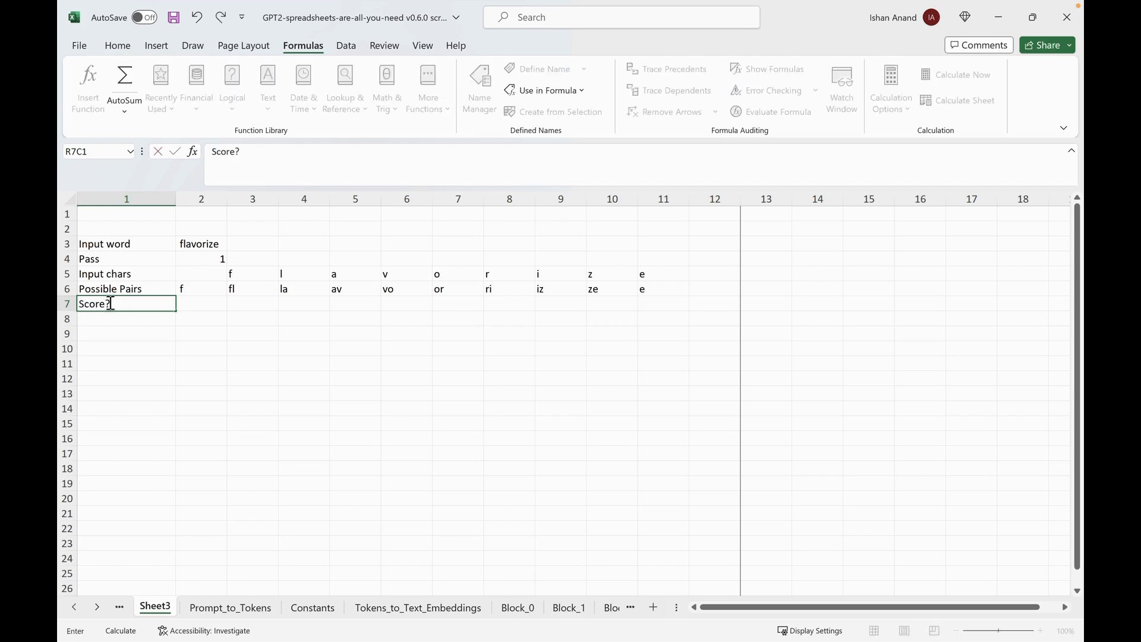
pyautogui.press('Tab')
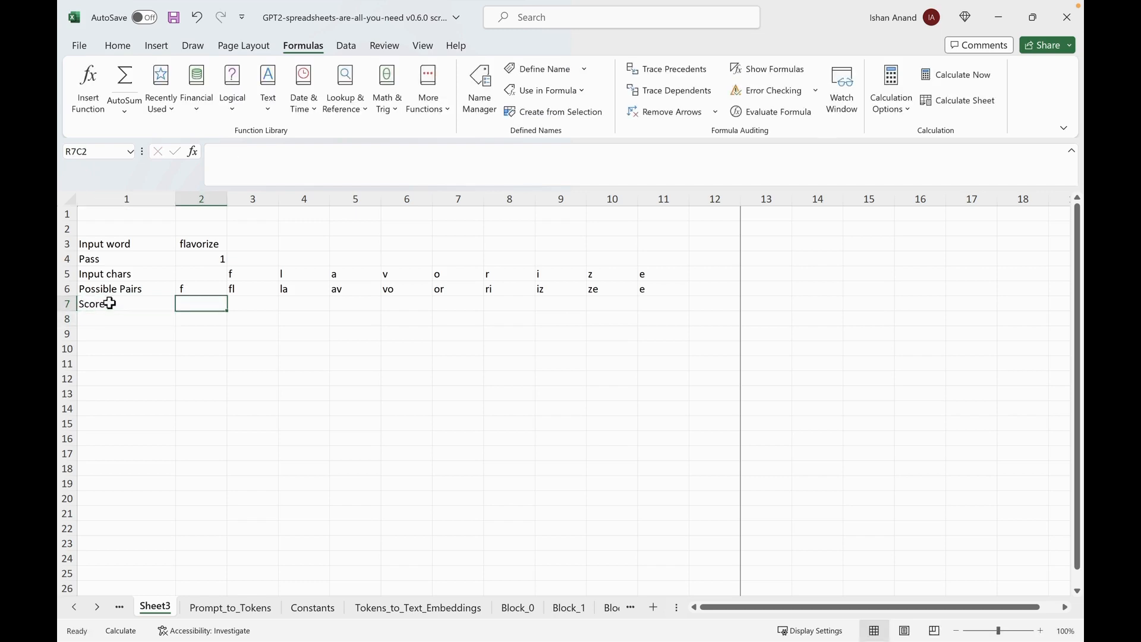
pyautogui.click(109, 303)
pyautogui.press('Down')
pyautogui.click(117, 302)
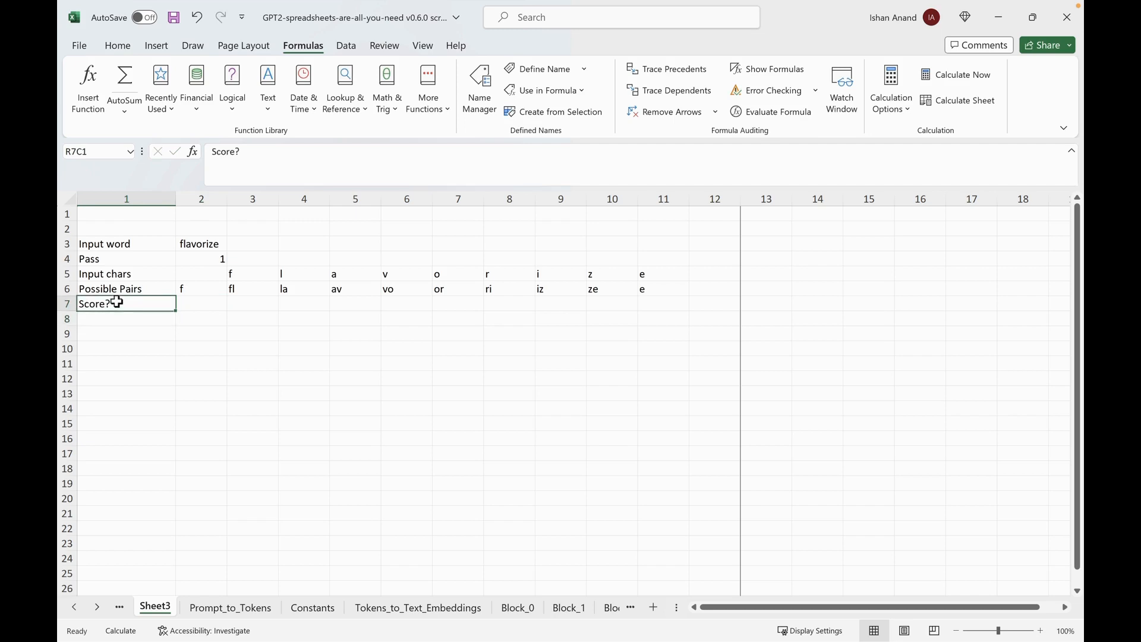
pyautogui.click(252, 161)
pyautogui.press('BackSpace')
pyautogui.press('Return')
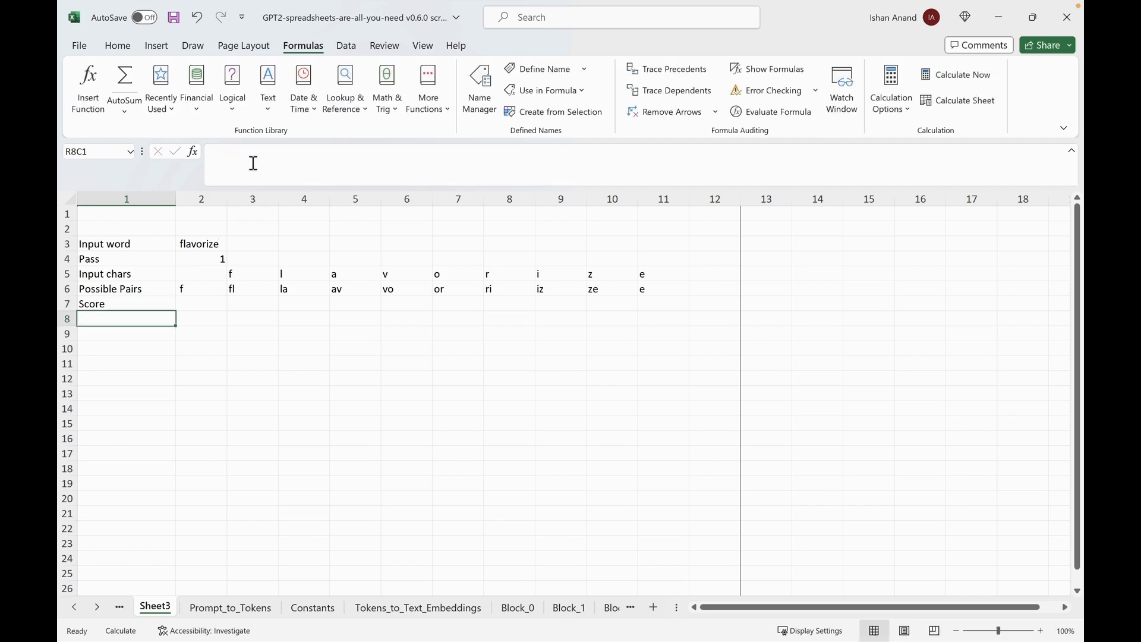
# In R7C2, score the pair of input characters using =bpe_get_score_for_pair(R[-2]C,R[-2]C[1]).
pyautogui.press('Up')
pyautogui.press('Right')
pyautogui.write('=')
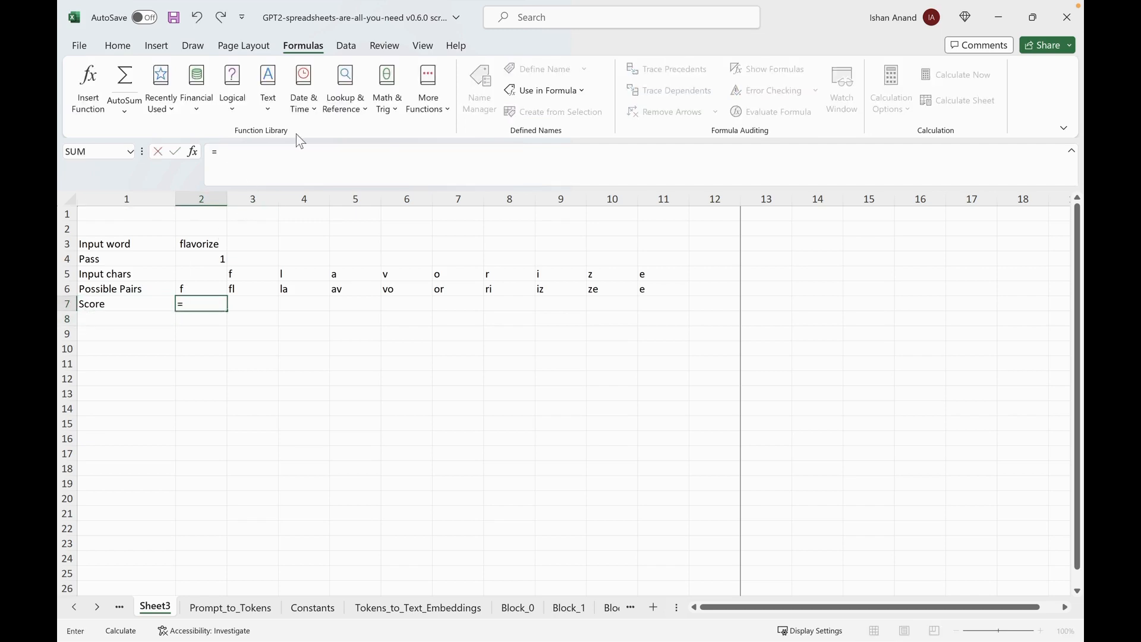
pyautogui.write('bpe')
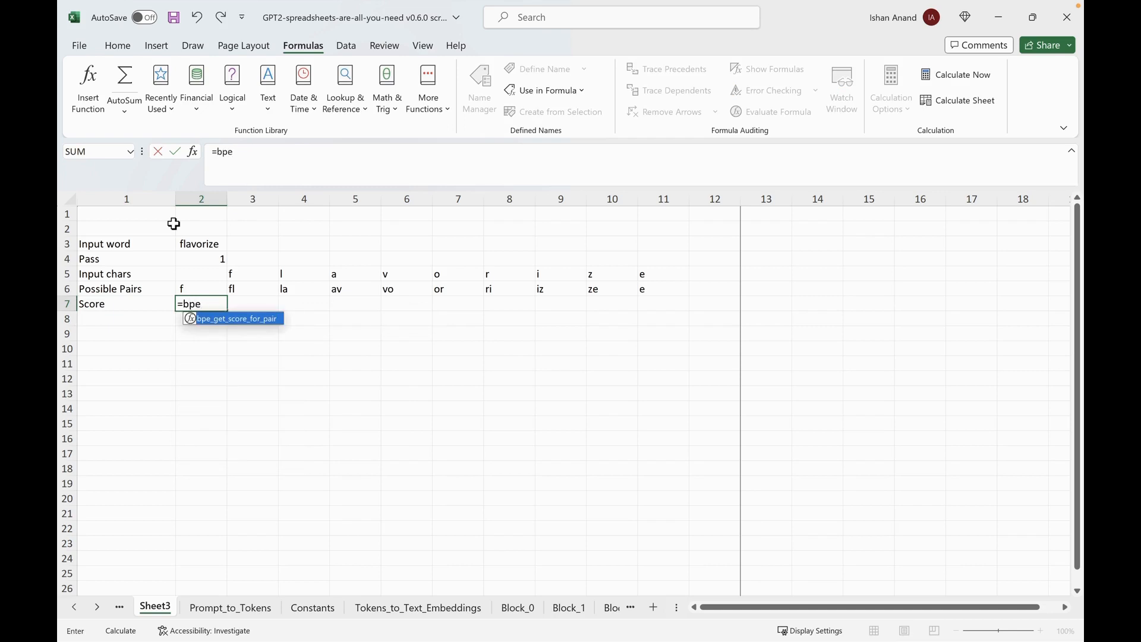
pyautogui.doubleClick(218, 321)
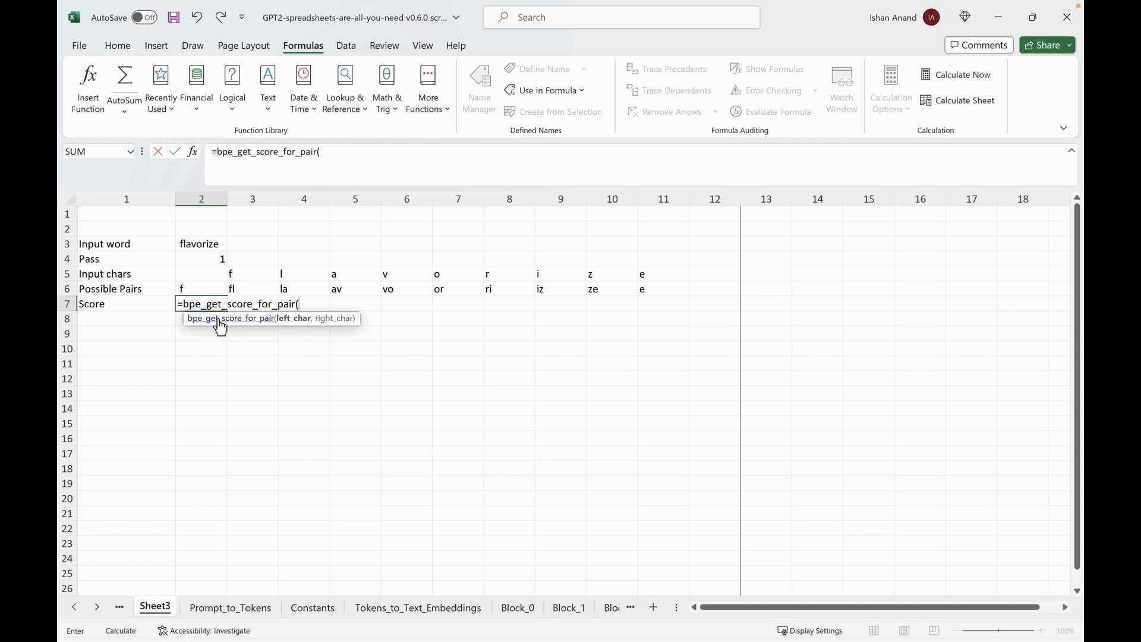
pyautogui.click(210, 272)
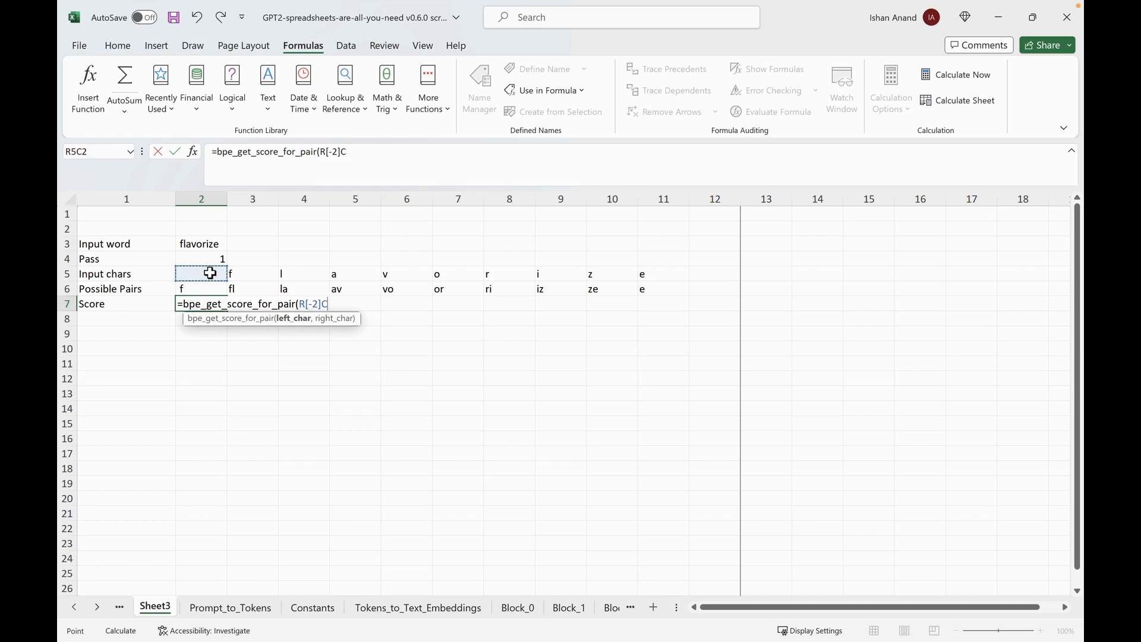
pyautogui.write(',')
pyautogui.click(260, 277)
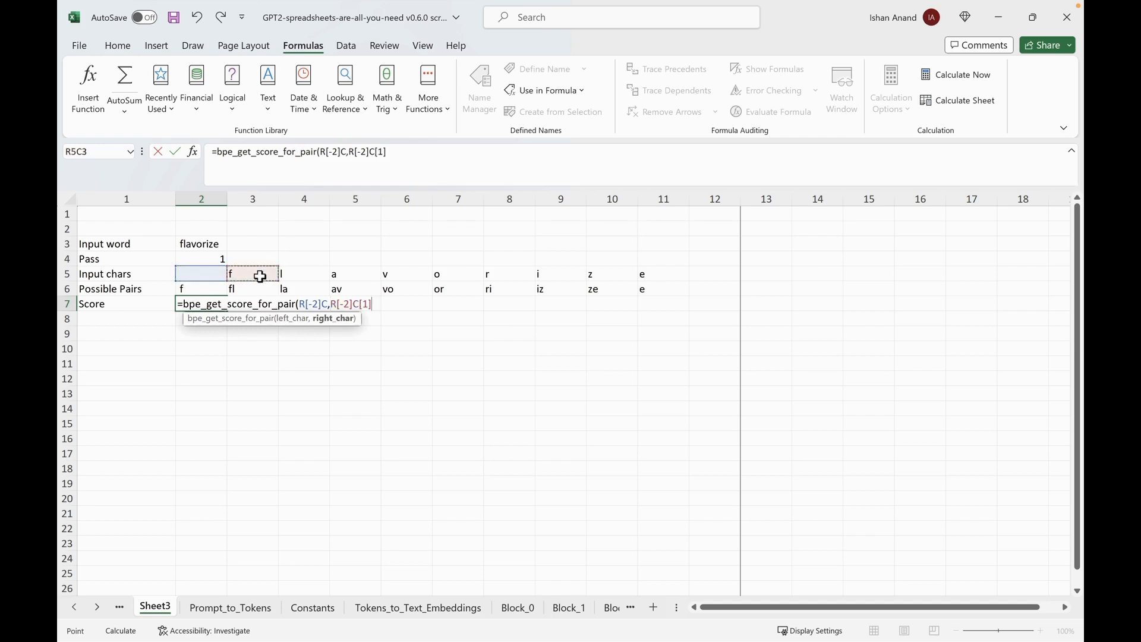
pyautogui.press('Return')
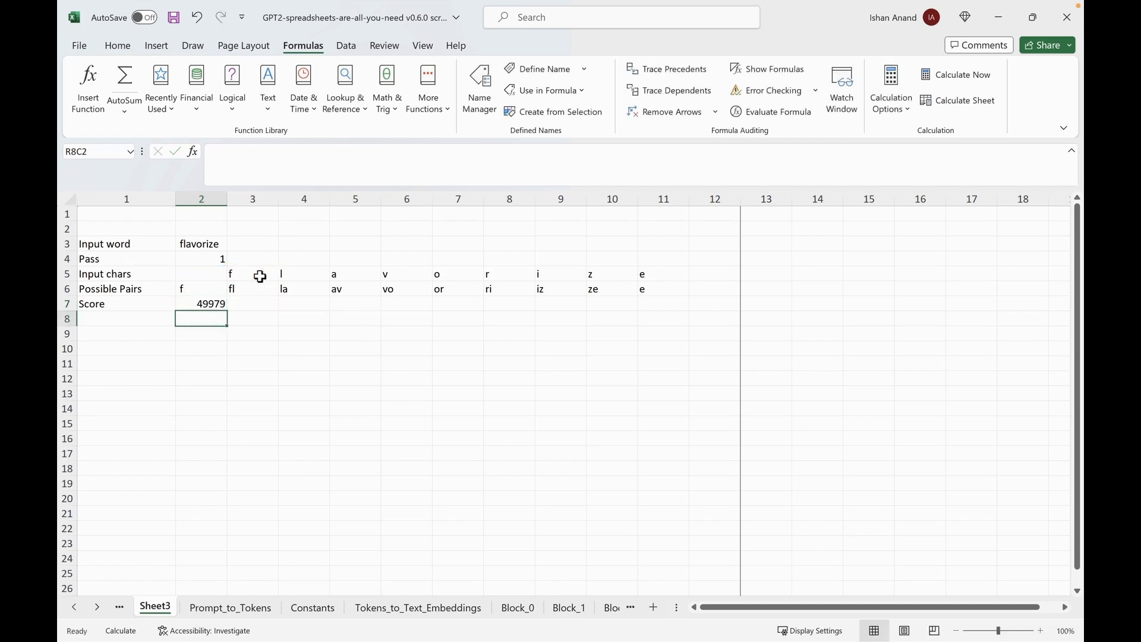
# Copy the pair score formula from R7C2 across R7C3 to R7C12 and recalculate the sheet.
pyautogui.press('Up')
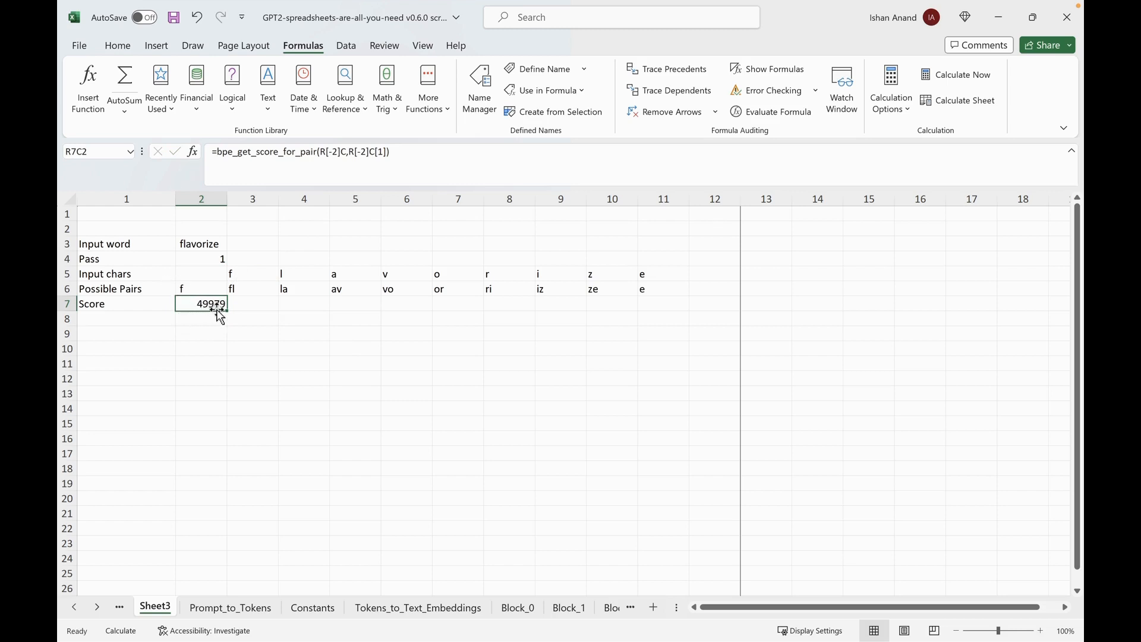
pyautogui.hotkey('ctrl', 'c')
pyautogui.press('Right')
pyautogui.hotkey('shift', 'Right')
pyautogui.hotkey('shift', 'Right')
pyautogui.hotkey('shift', 'Right')
pyautogui.hotkey('shift', 'Right')
pyautogui.hotkey('shift', 'Right')
pyautogui.hotkey('shift', 'Right')
pyautogui.hotkey('shift', 'Right')
pyautogui.hotkey('shift', 'Right')
pyautogui.hotkey('shift', 'Right')
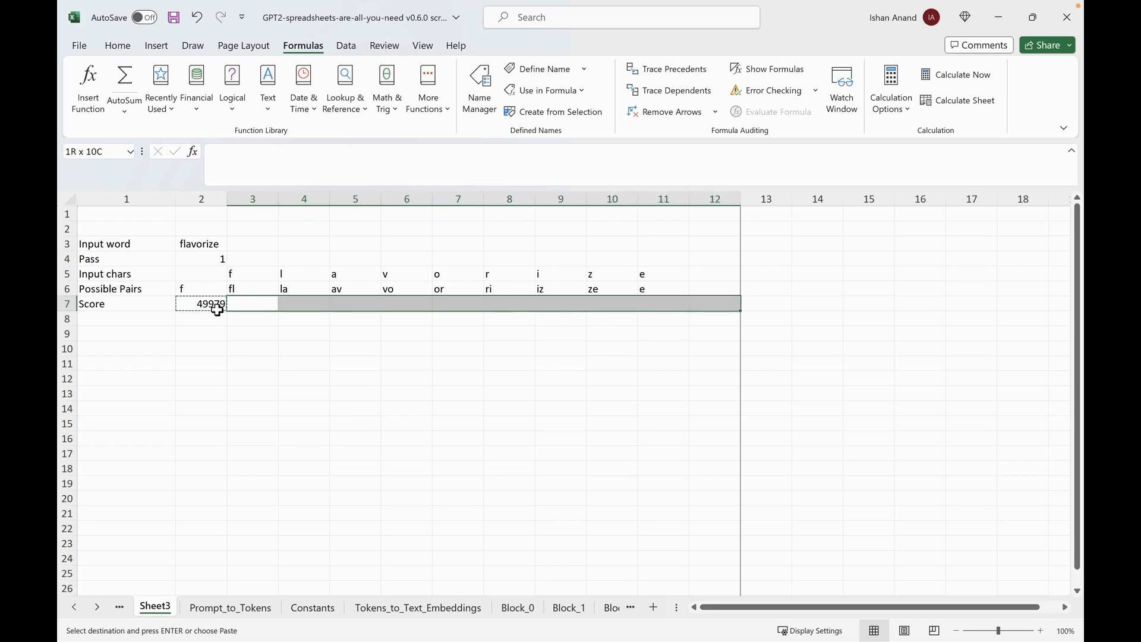
pyautogui.hotkey('ctrl', 'v')
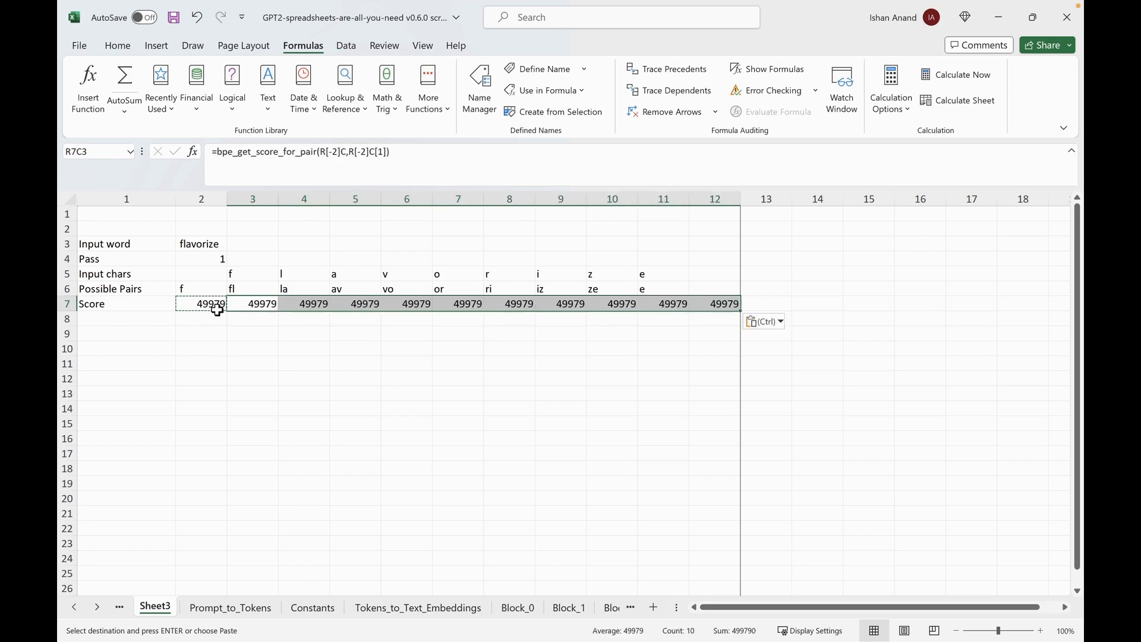
pyautogui.click(967, 109)
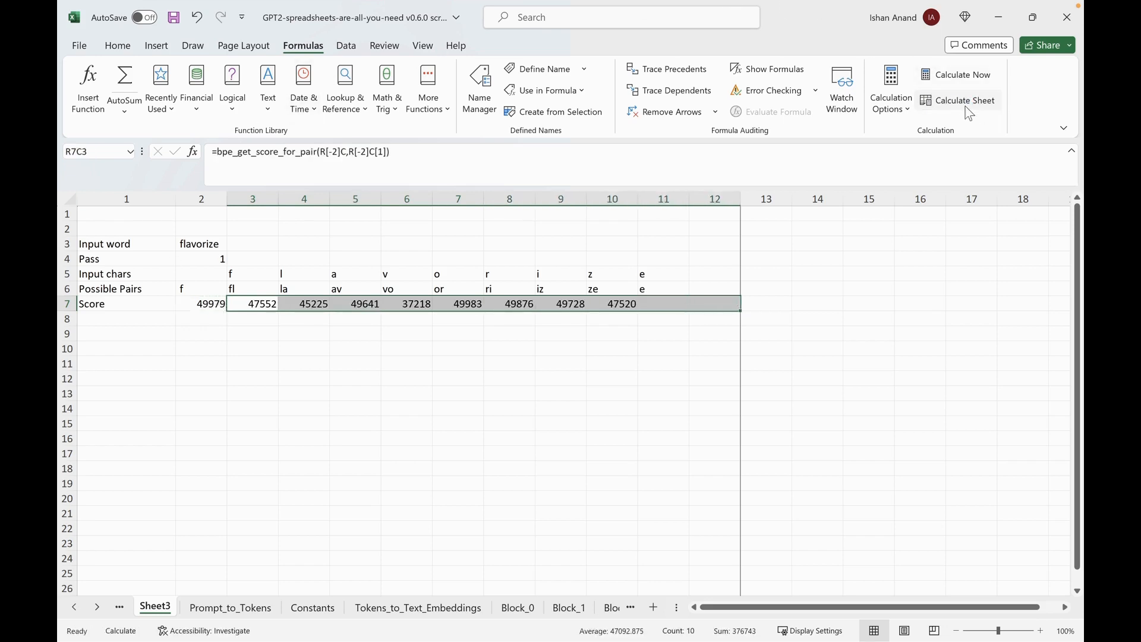
pyautogui.click(291, 361)
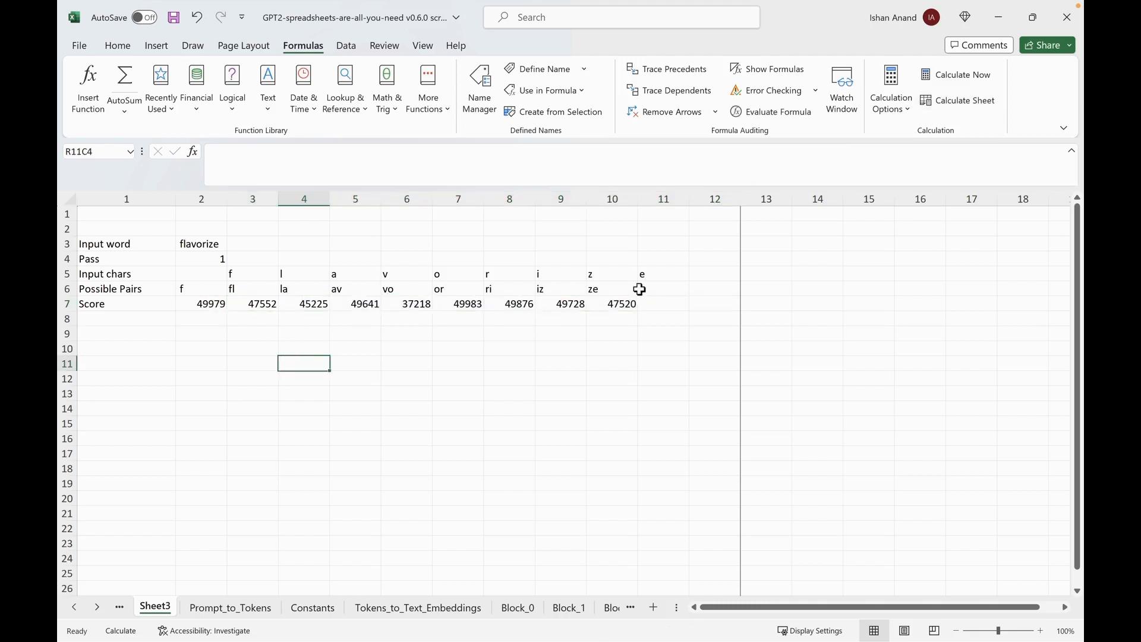
# Label R8C1 "Max Score".
pyautogui.click(138, 320)
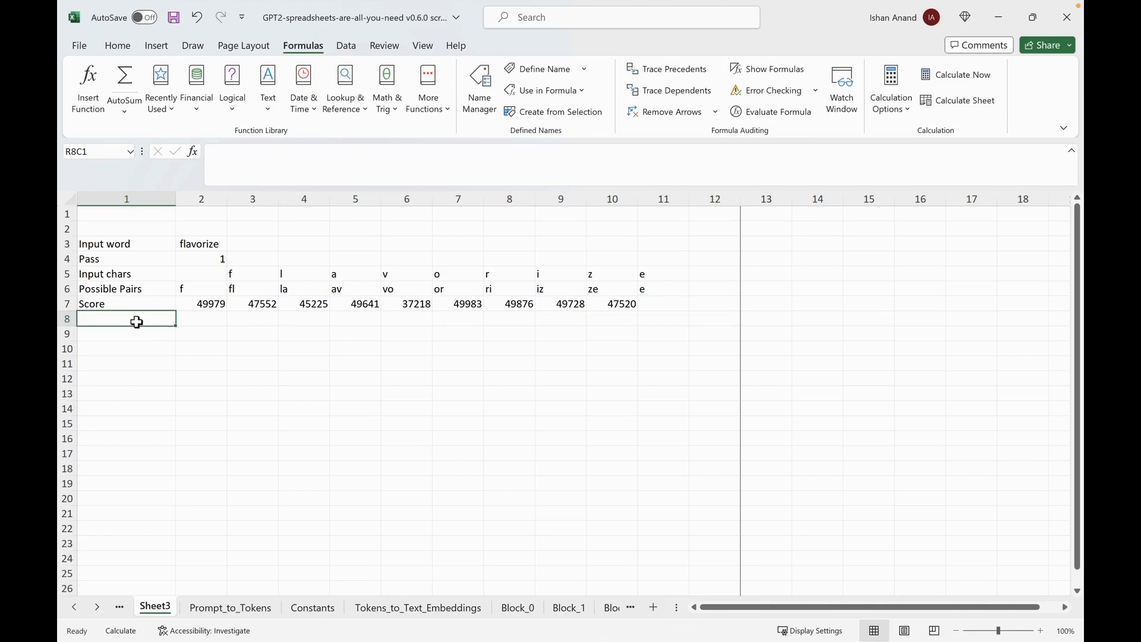
pyautogui.write('Max Sco')
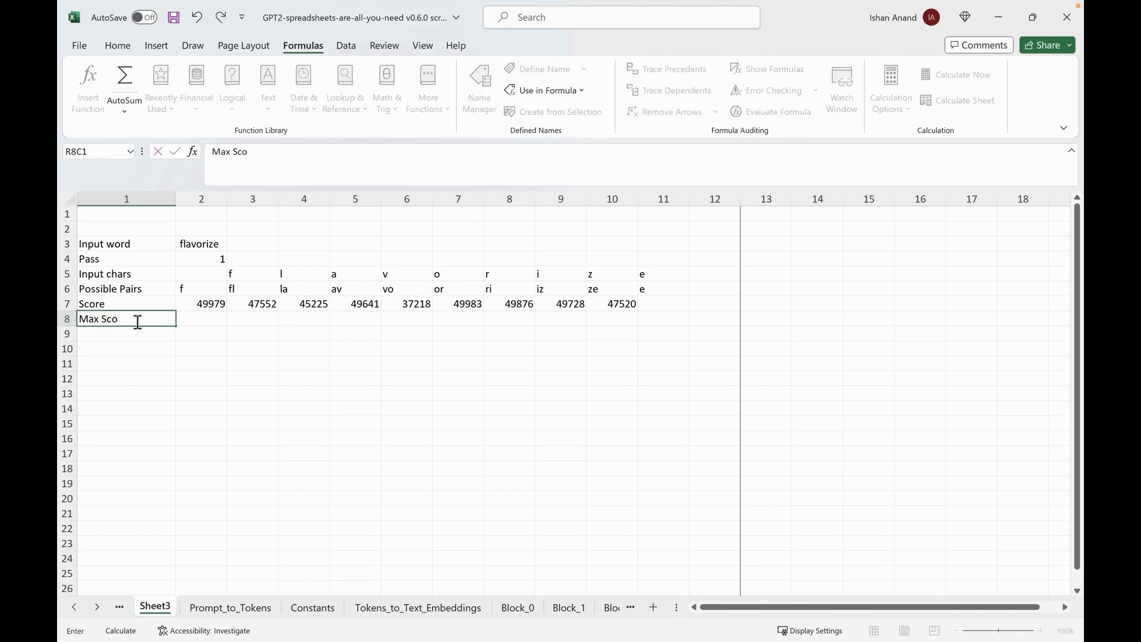
pyautogui.write('re')
pyautogui.press('Tab')
# In R8C2, compute the highest score of the row above using =MAX(R[-1]C2:R[-1]C12).
pyautogui.write('=')
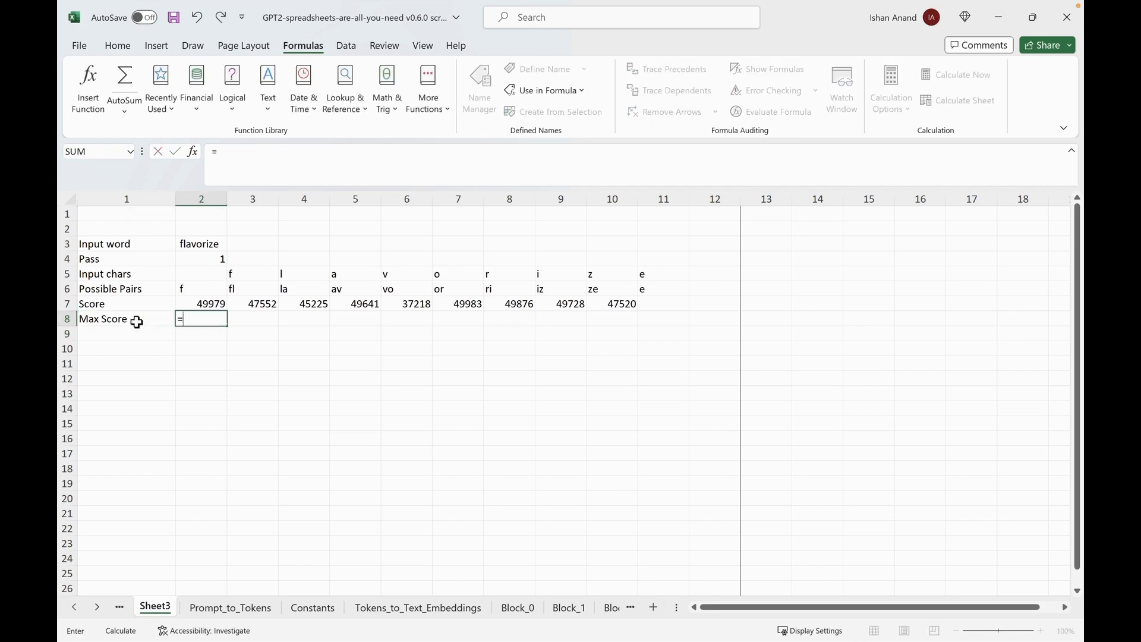
pyautogui.write('MAX(')
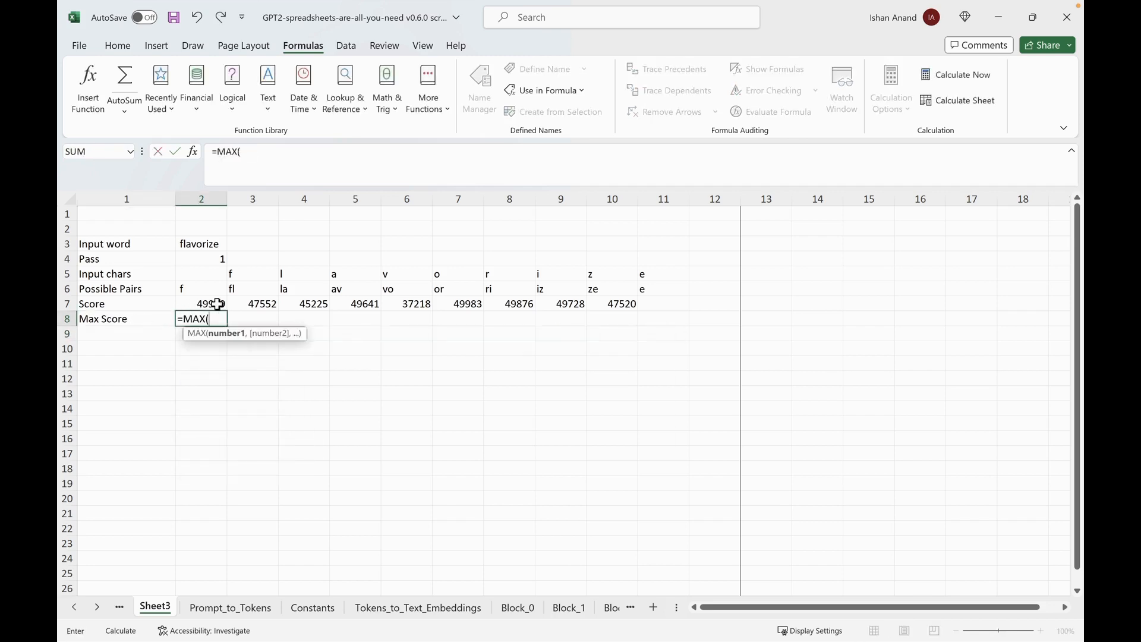
pyautogui.write('R[')
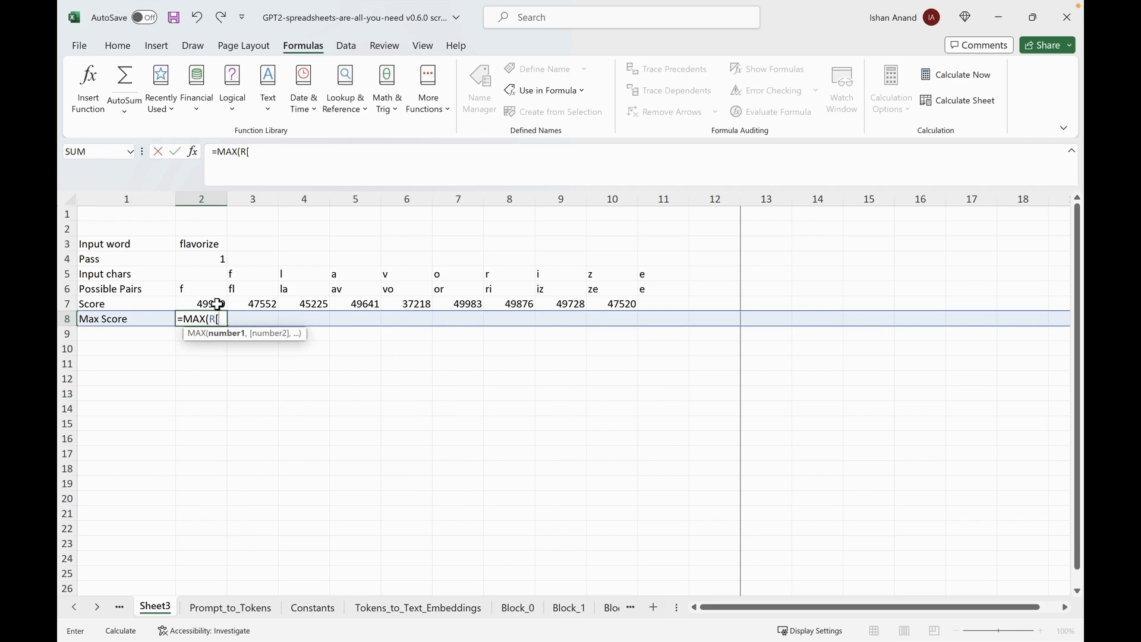
pyautogui.write('-1]C')
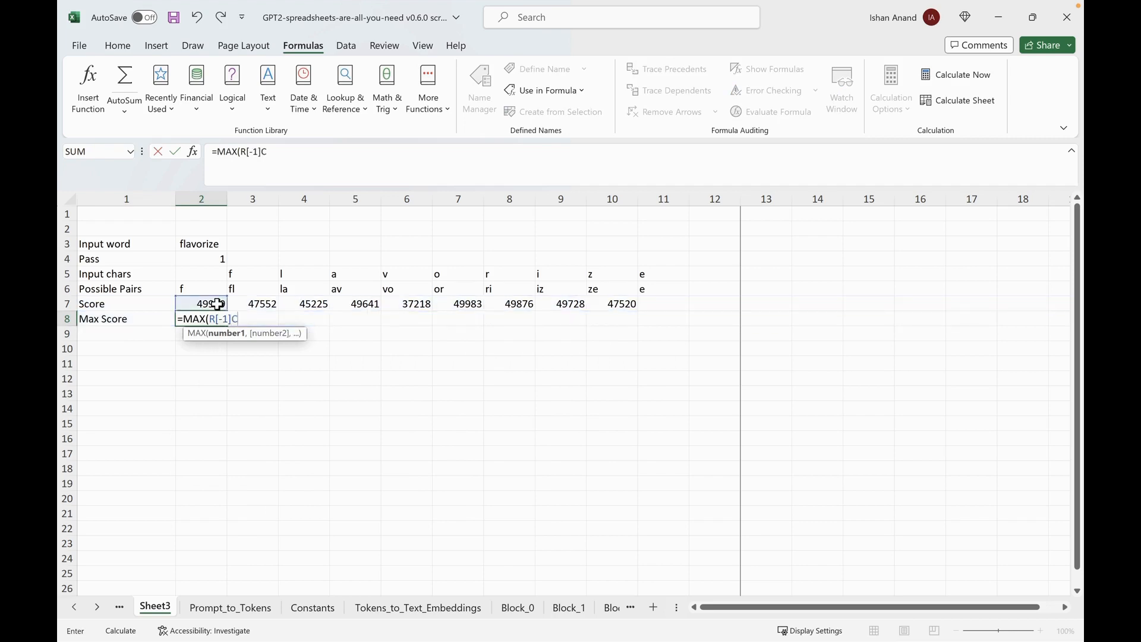
pyautogui.write('2:R[-')
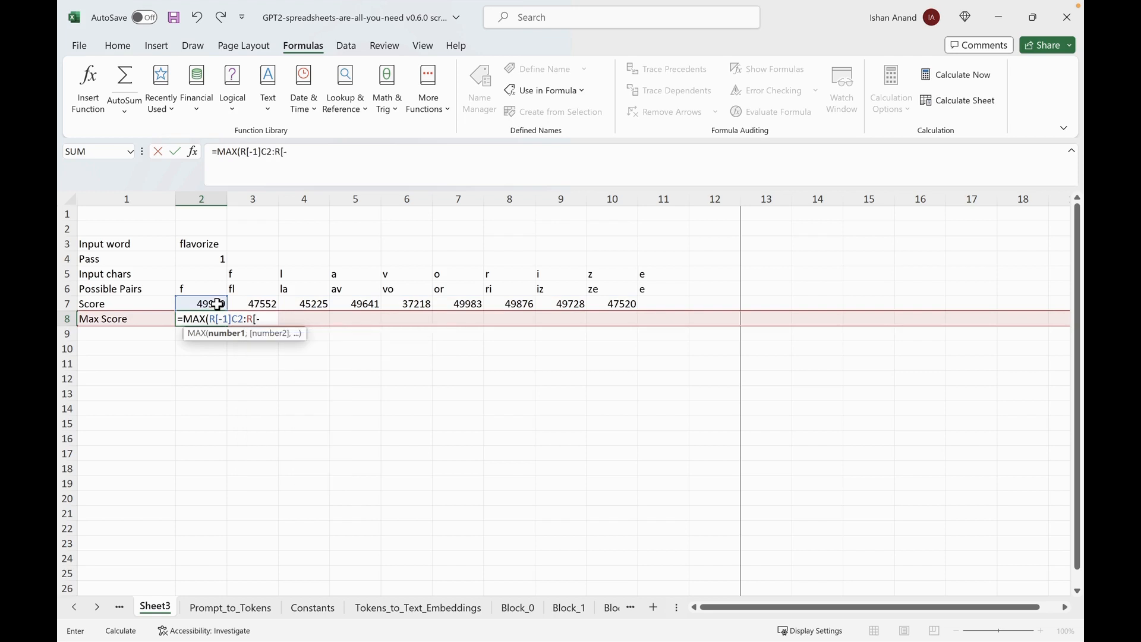
pyautogui.write('1]C')
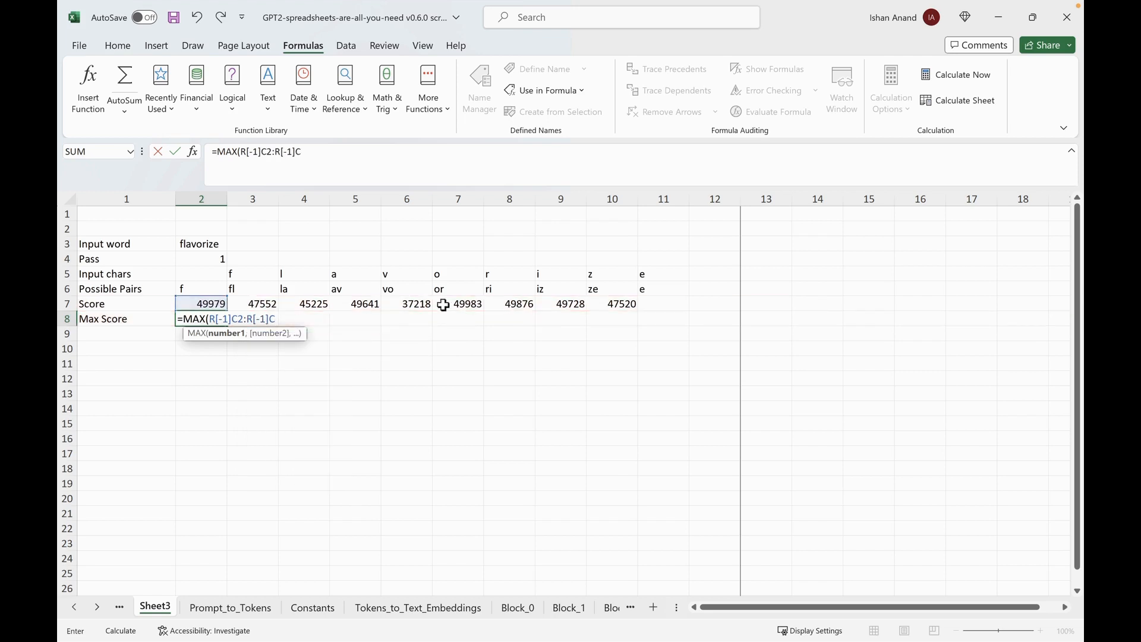
pyautogui.write('12)')
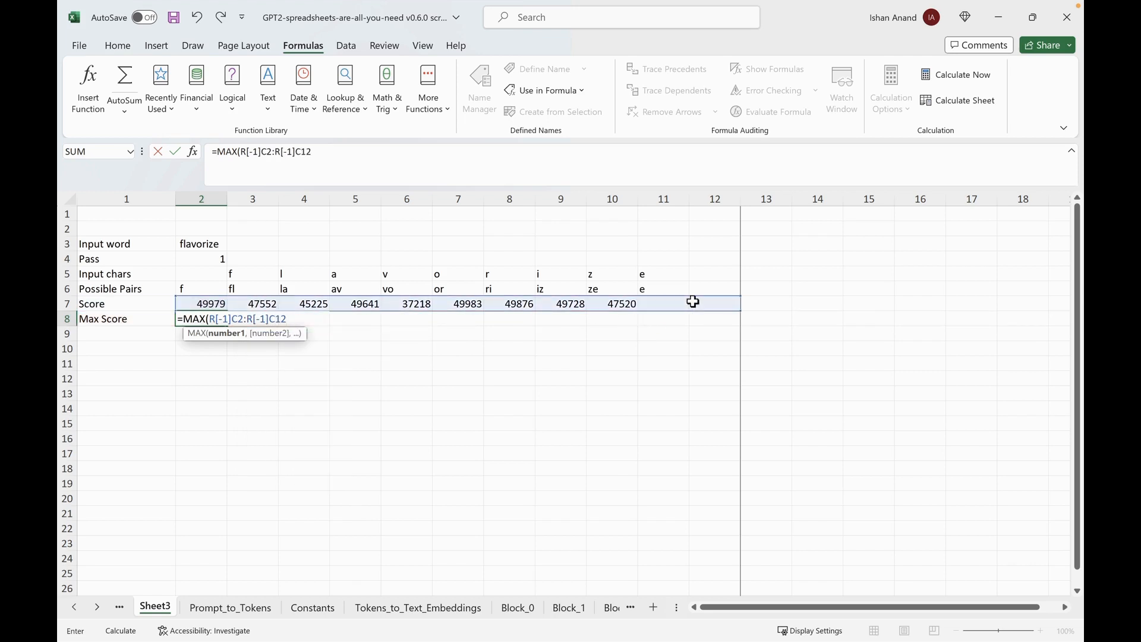
pyautogui.press('Return')
# Copy the maximum score formula from R8C2 across R8C3 to R8C12 and recalculate the sheet.
pyautogui.press('Up')
pyautogui.hotkey('ctrl', 'c')
pyautogui.press('Right')
pyautogui.hotkey('shift', 'Right')
pyautogui.hotkey('shift', 'Right')
pyautogui.hotkey('shift', 'Right')
pyautogui.hotkey('shift', 'Right')
pyautogui.hotkey('shift', 'Right')
pyautogui.hotkey('shift', 'Right')
pyautogui.hotkey('shift', 'Right')
pyautogui.hotkey('shift', 'Right')
pyautogui.hotkey('shift', 'Right')
pyautogui.hotkey('shift', 'Right')
pyautogui.hotkey('shift', 'Right')
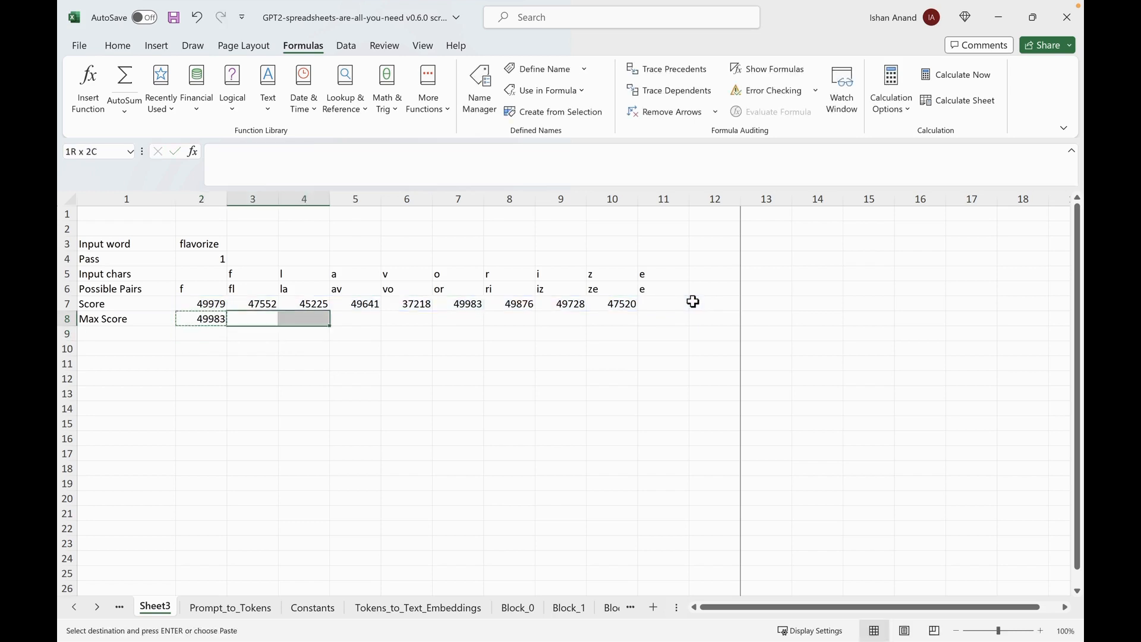
pyautogui.hotkey('shift', 'Left')
pyautogui.hotkey('shift', 'Left')
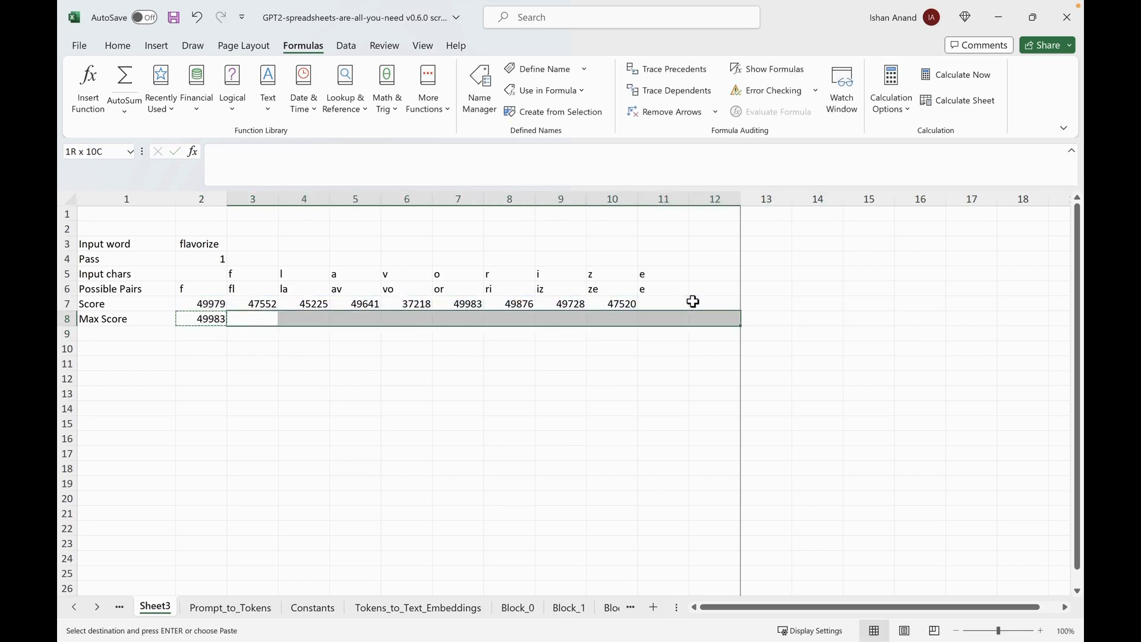
pyautogui.hotkey('ctrl', 'v')
pyautogui.click(956, 99)
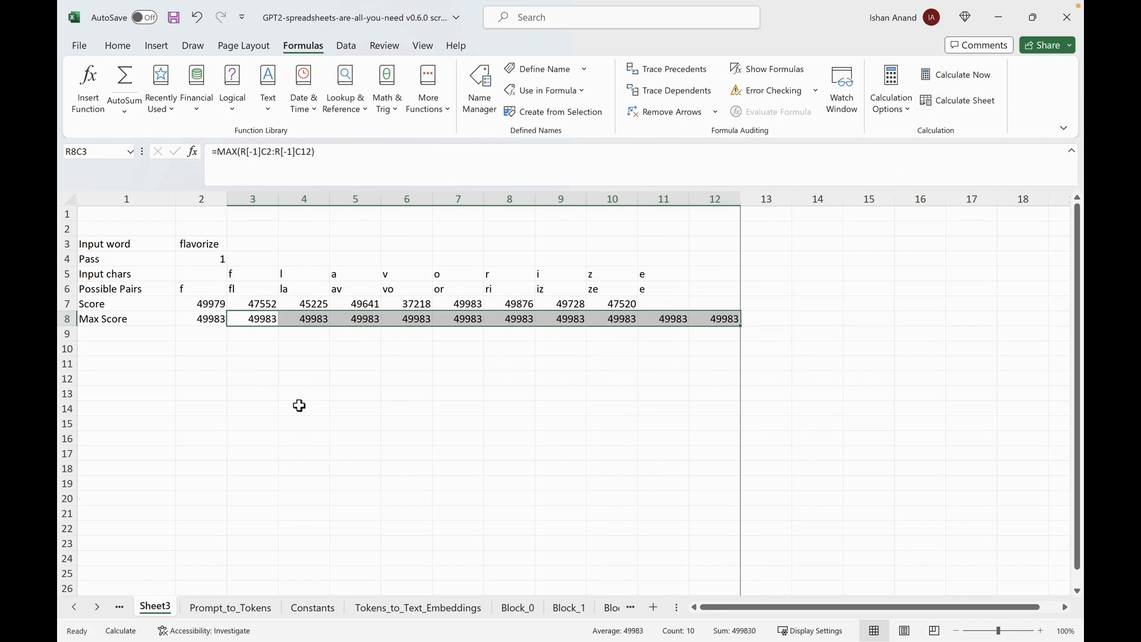
pyautogui.click(126, 338)
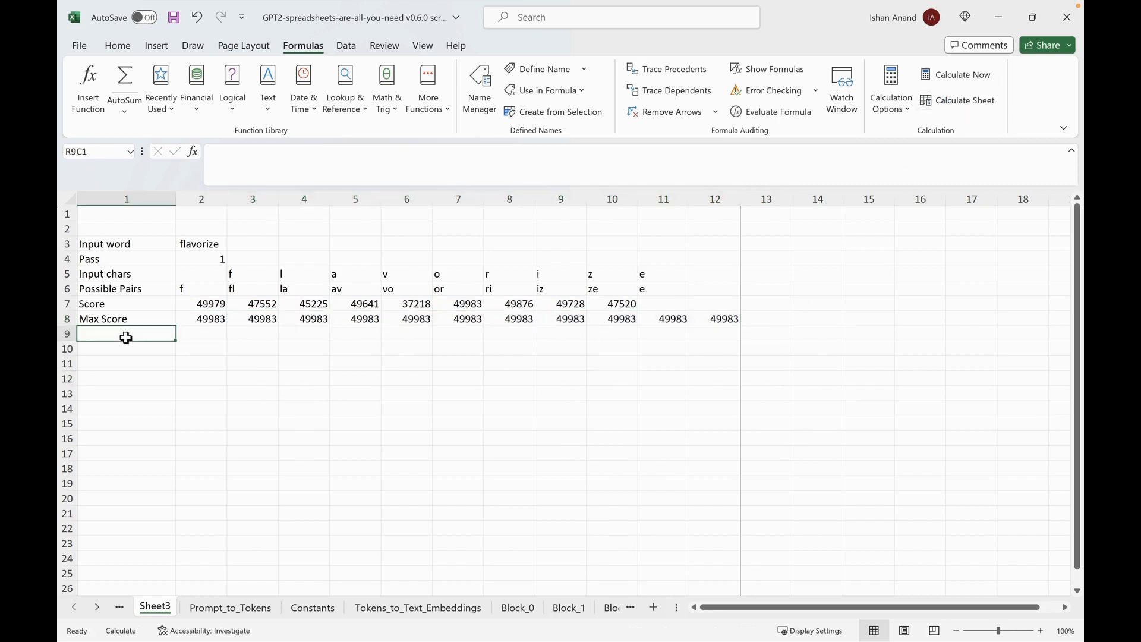
# Label R9C1 "Is Max Score?" and enter =R[-1]C=R[-2]C in R9C2 to compare the maximum score with the pair's score.
pyautogui.write('Is Max Sco')
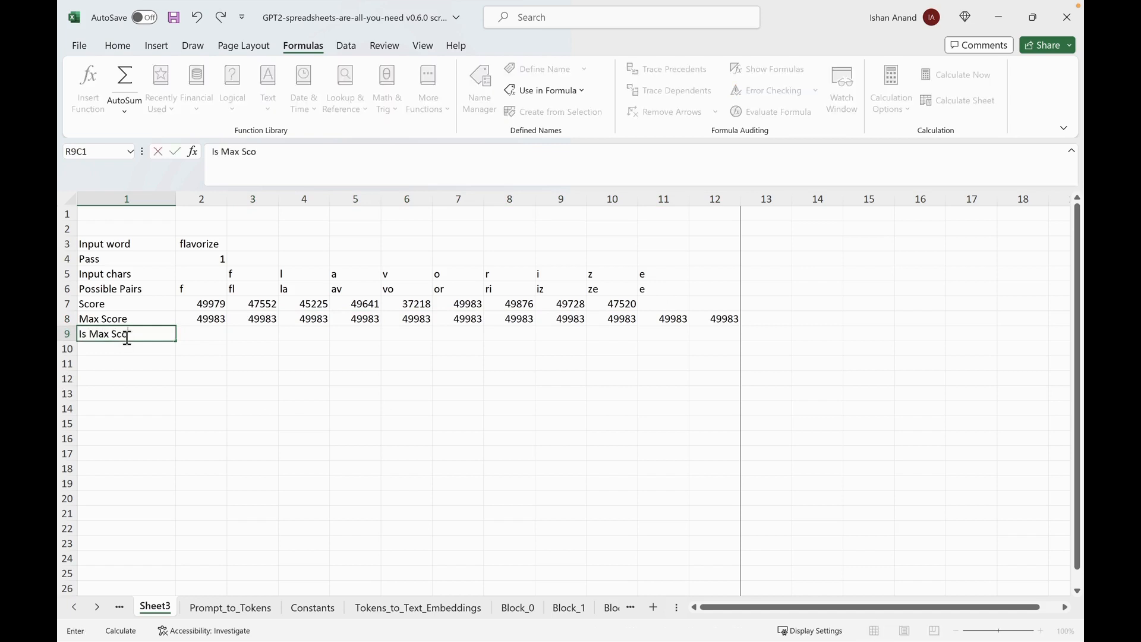
pyautogui.press('Return')
pyautogui.press('Up')
pyautogui.press('Right')
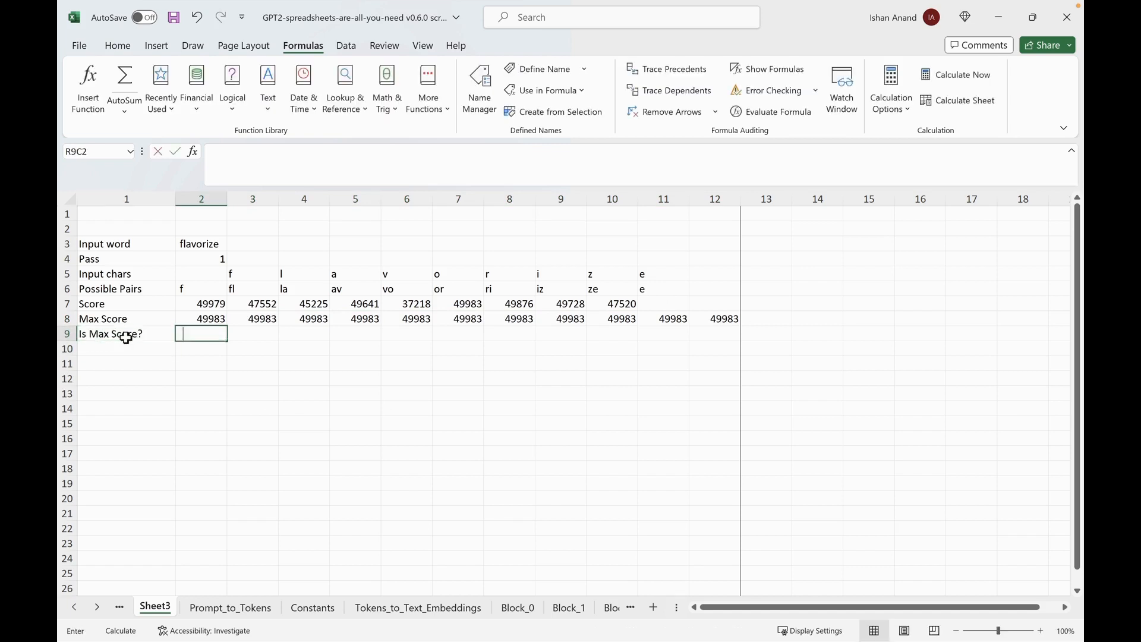
pyautogui.write('=')
pyautogui.click(187, 320)
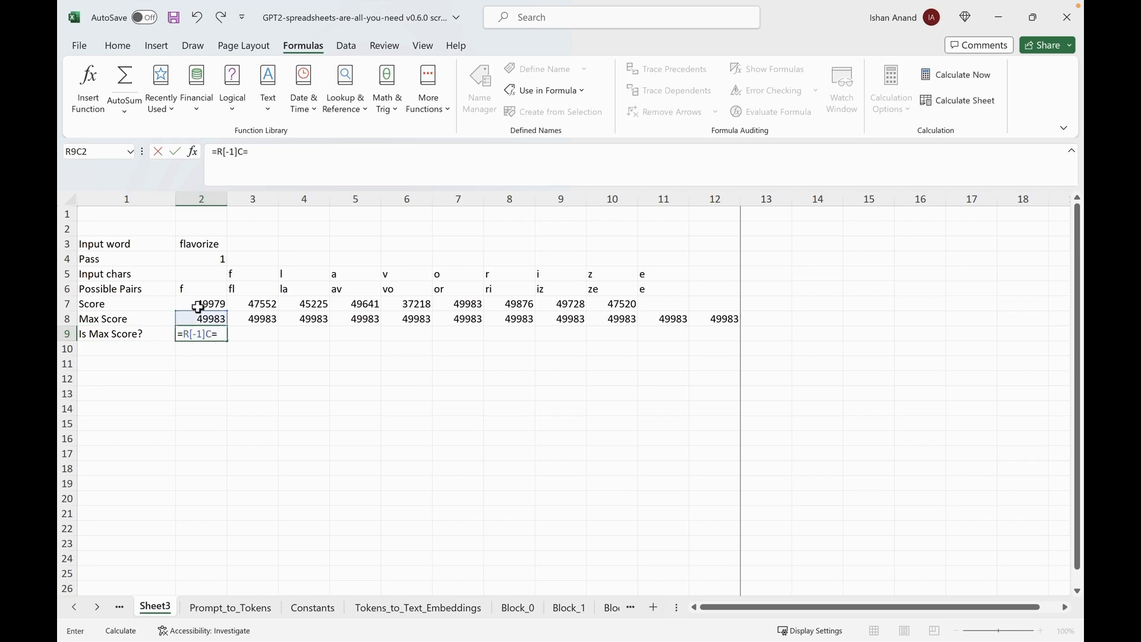
pyautogui.write('=')
pyautogui.click(198, 307)
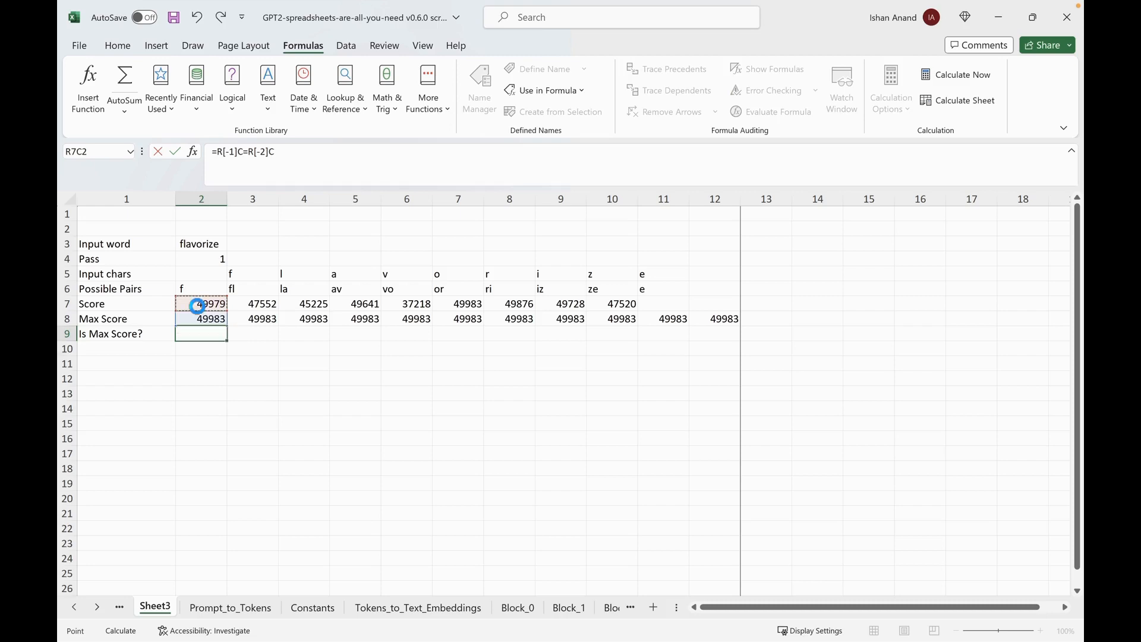
pyautogui.press('Return')
# Copy the maximum score test from R9C2 across R9C3 to R9C12 and recalculate the sheet.
pyautogui.press('Up')
pyautogui.hotkey('ctrl', 'c')
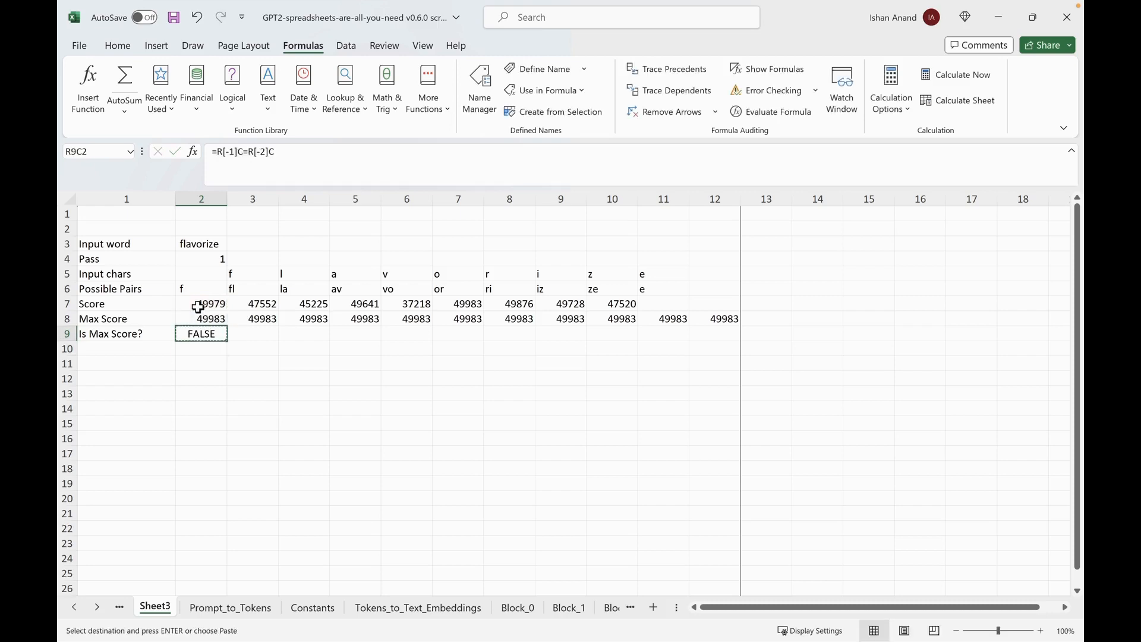
pyautogui.press('Right')
pyautogui.hotkey('ctrl', 'v')
pyautogui.press('Right')
pyautogui.hotkey('shift', 'Right')
pyautogui.hotkey('shift', 'Right')
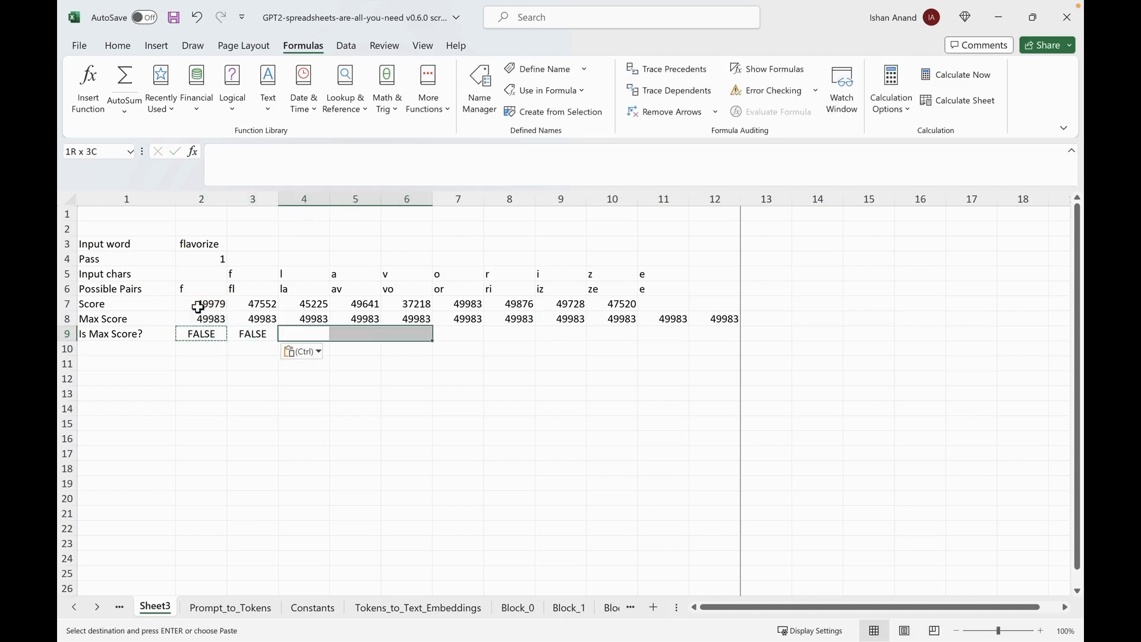
pyautogui.hotkey('shift', 'Right')
pyautogui.hotkey('shift', 'Right')
pyautogui.hotkey('shift', 'Right')
pyautogui.hotkey('shift', 'Right')
pyautogui.hotkey('shift', 'Right')
pyautogui.hotkey('shift', 'Right')
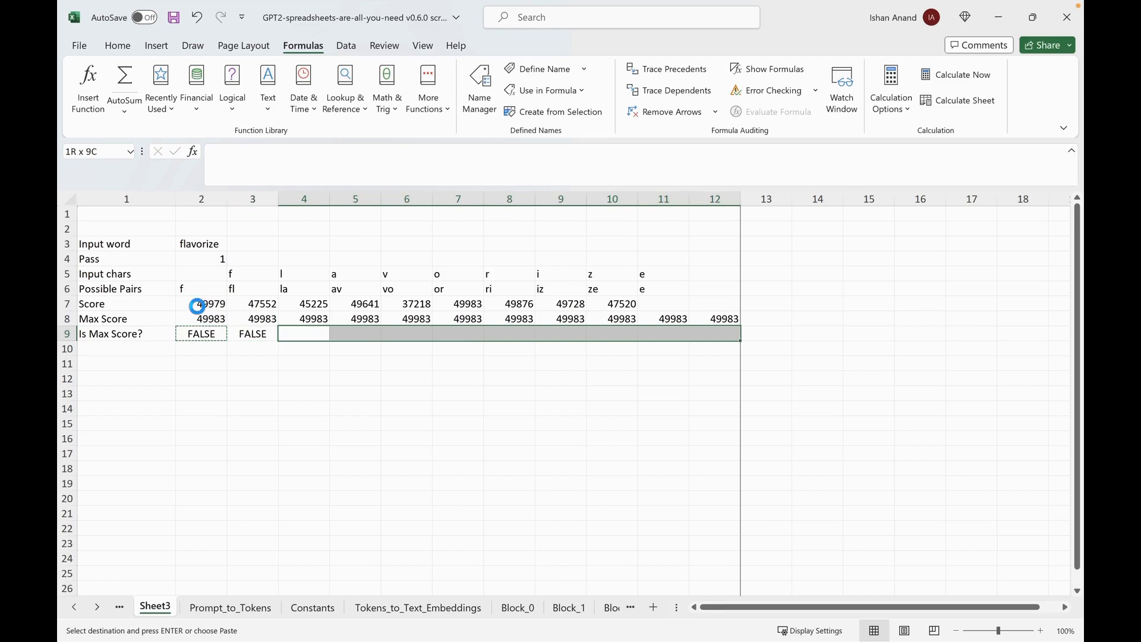
pyautogui.hotkey('ctrl', 'v')
pyautogui.press('Escape')
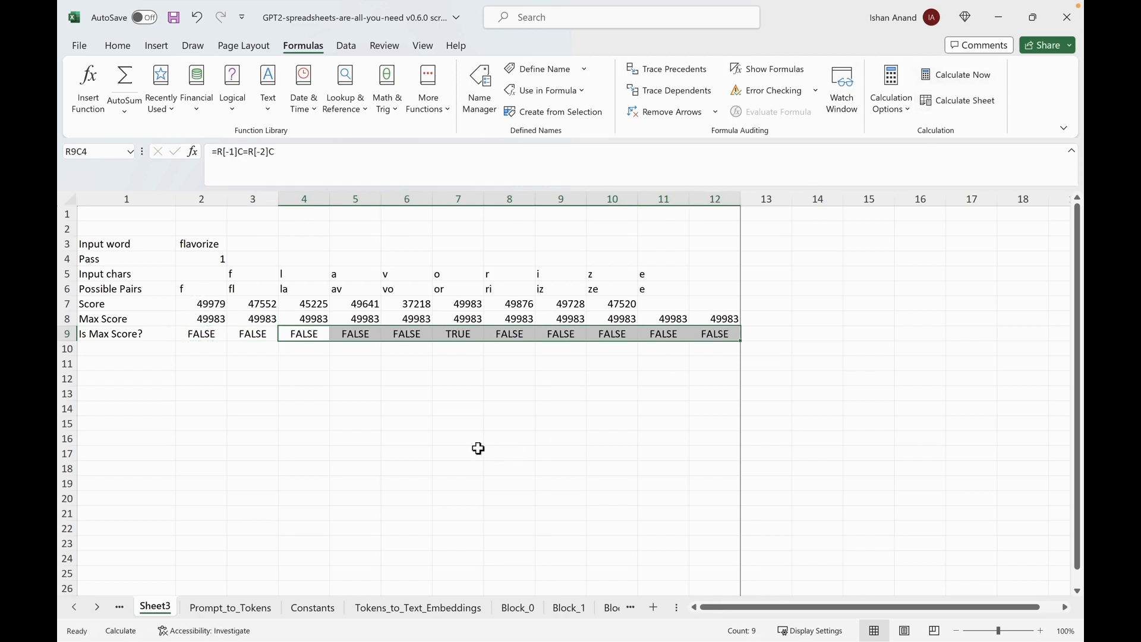
pyautogui.click(462, 390)
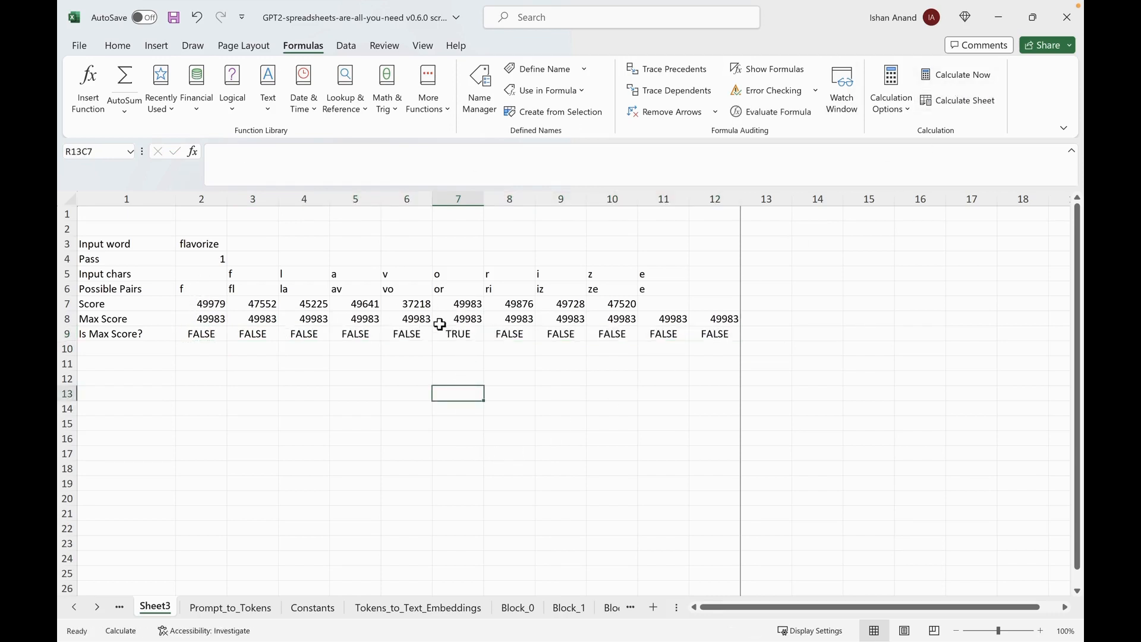
pyautogui.click(458, 289)
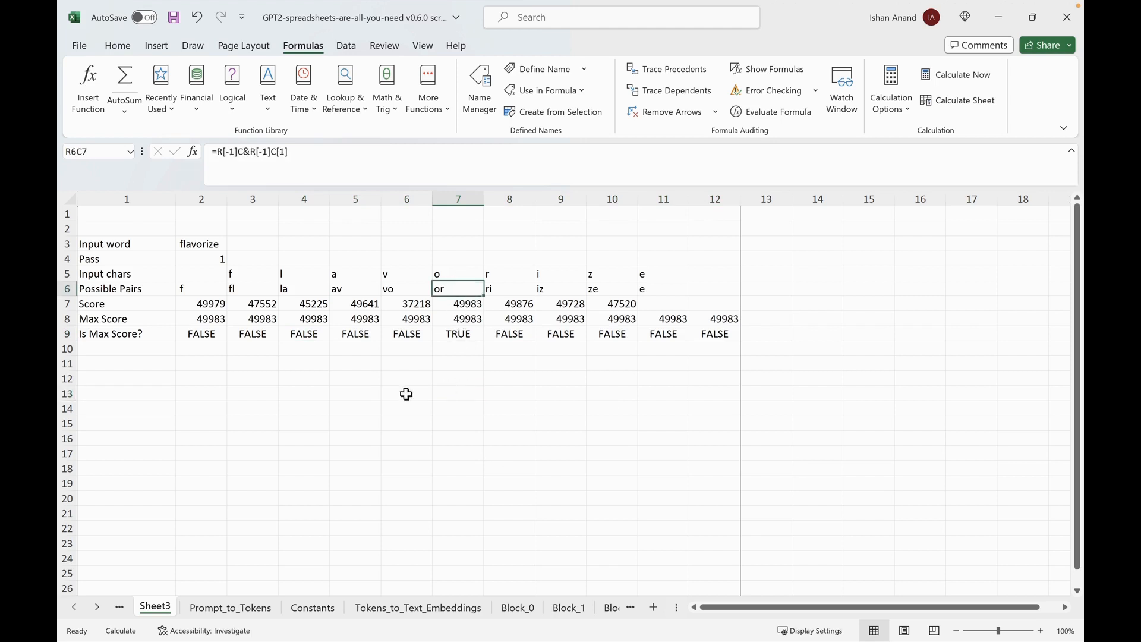
# Label R10C1 "Output".
pyautogui.click(116, 350)
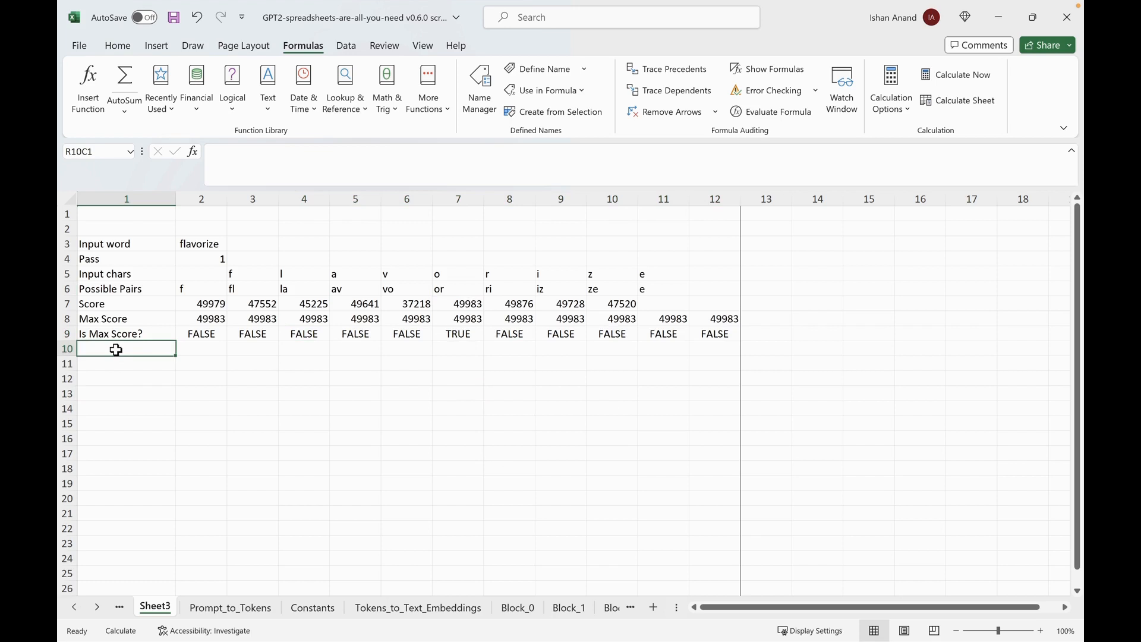
pyautogui.write('Output')
pyautogui.press('Return')
# In R10C2, return the possible pair where the maximum score test is true, otherwise the input character, using =IF(R[-1]C, R[-4]C,R[-5]C).
pyautogui.press('Up')
pyautogui.press('Right')
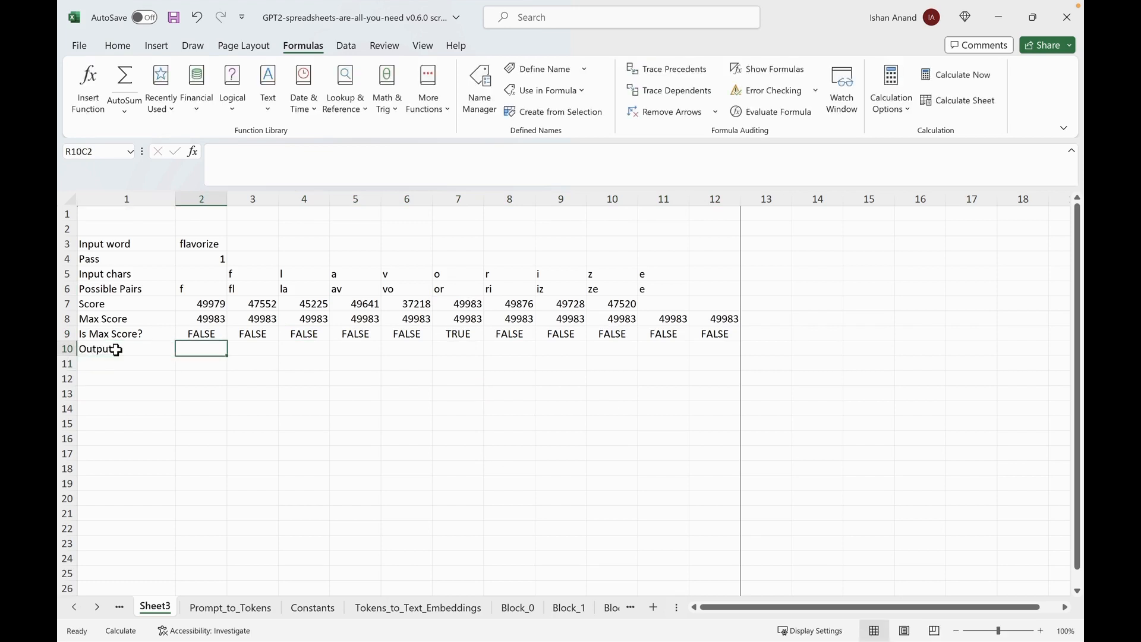
pyautogui.write('=if')
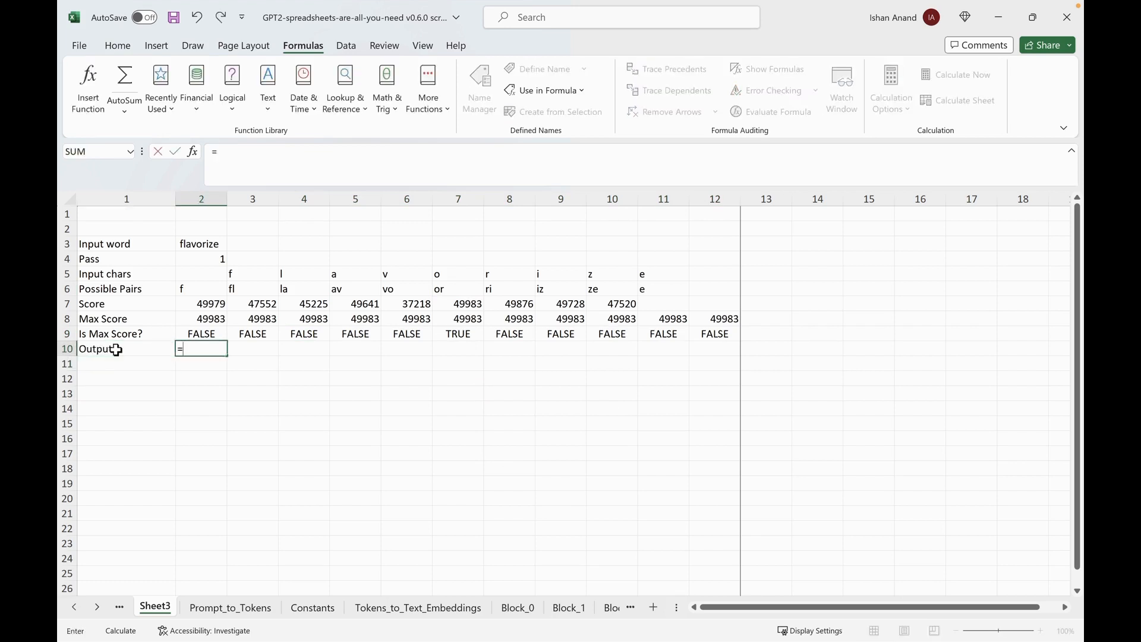
pyautogui.press('Tab')
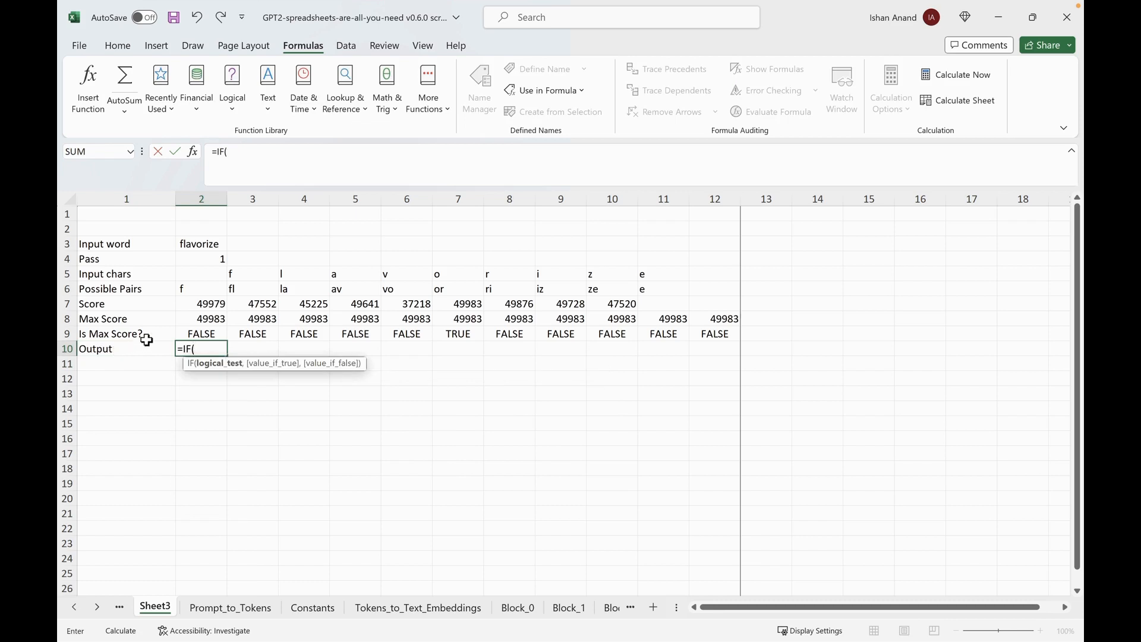
pyautogui.click(207, 334)
pyautogui.write(',')
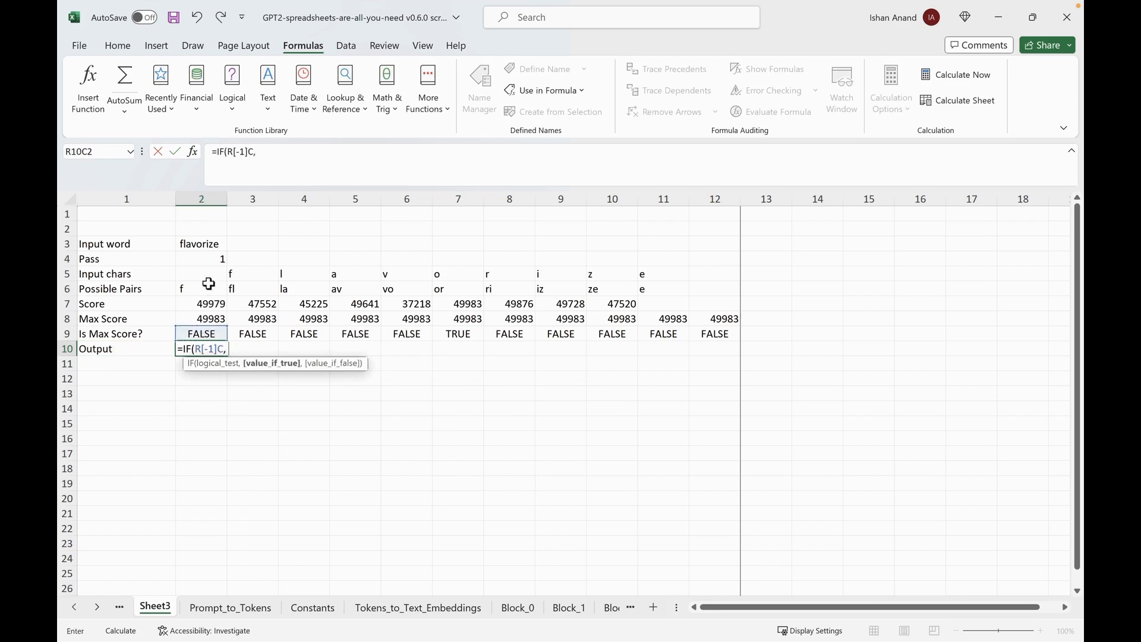
pyautogui.click(205, 289)
pyautogui.write(',')
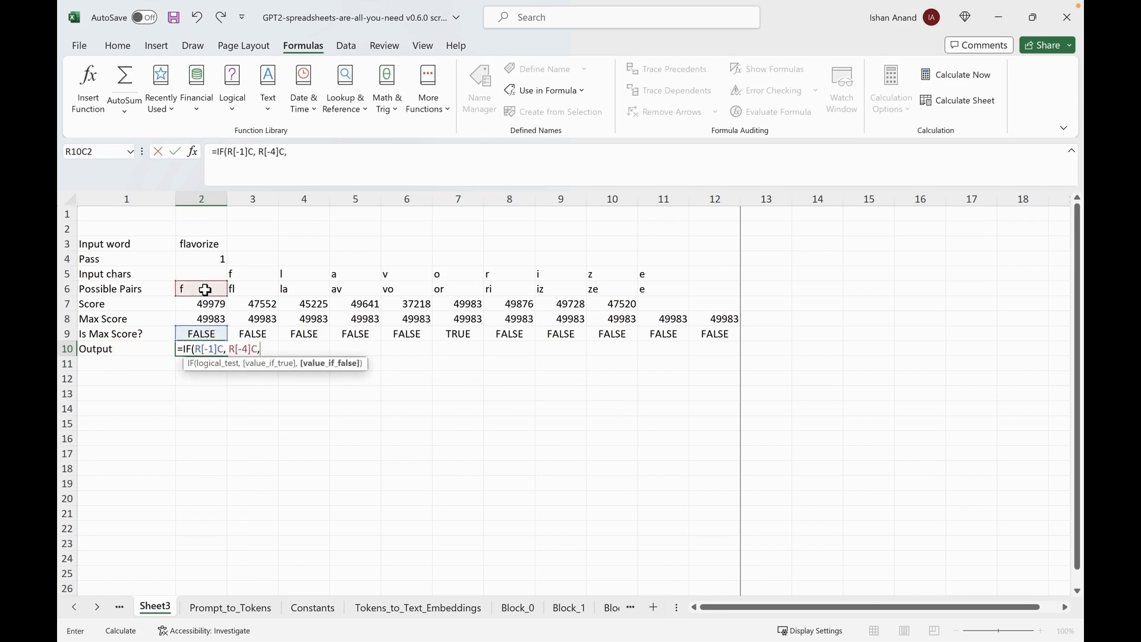
pyautogui.click(202, 272)
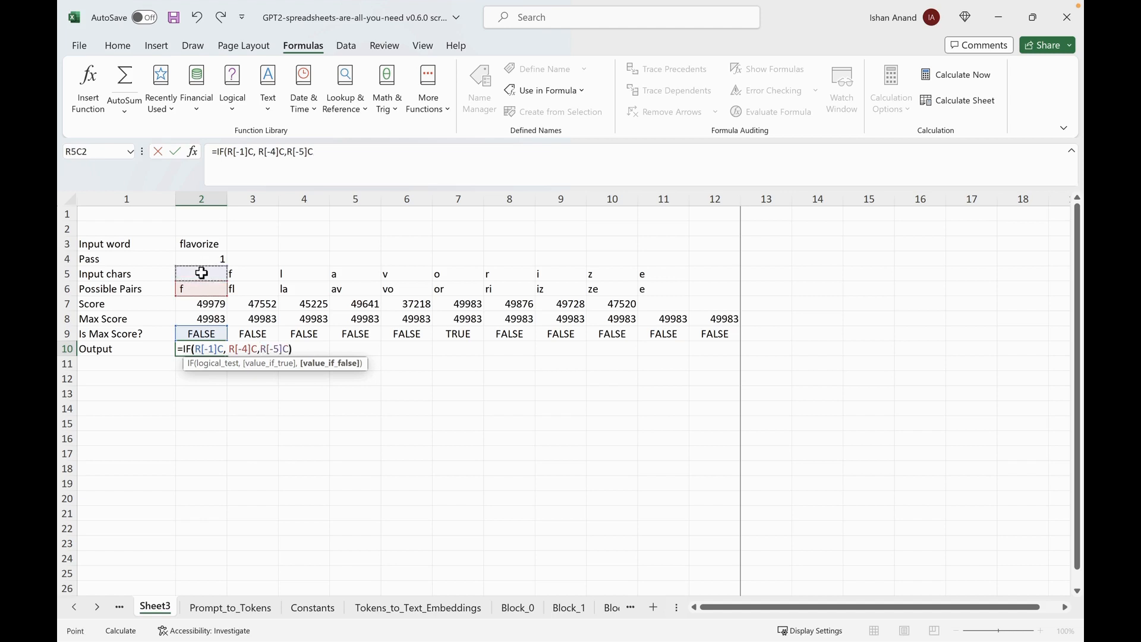
pyautogui.press('Return')
# Copy the output formula from R10C2 across R10C3 to R10C12 and recalculate the sheet.
pyautogui.press('Up')
pyautogui.hotkey('ctrl', 'c')
pyautogui.press('Right')
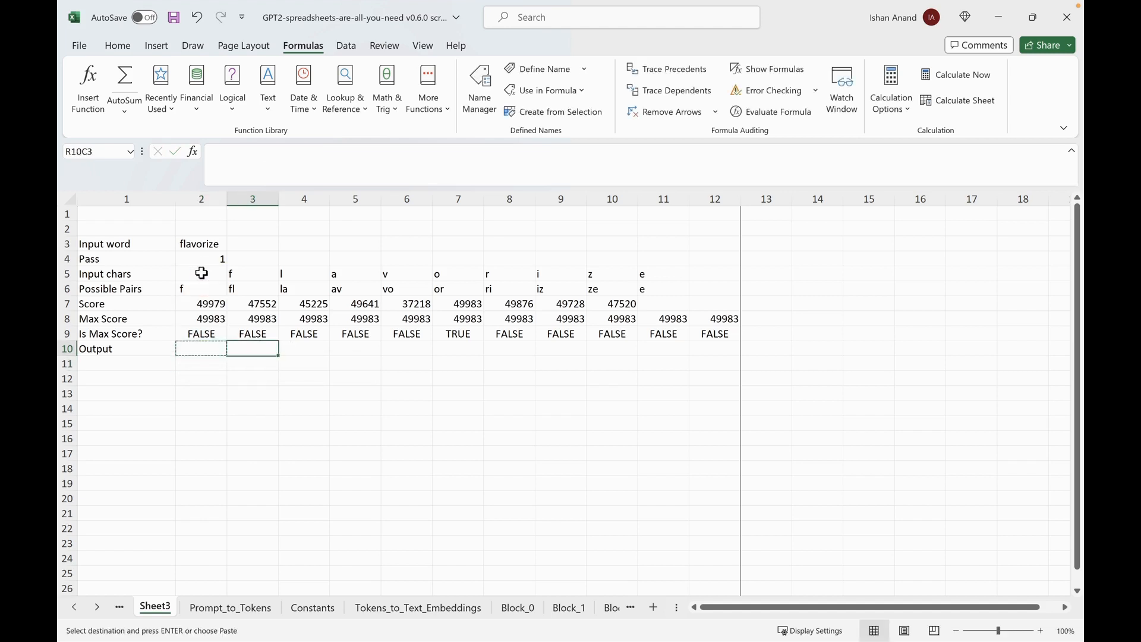
pyautogui.hotkey('shift', 'Right')
pyautogui.hotkey('shift', 'Right')
pyautogui.hotkey('shift', 'Right')
pyautogui.hotkey('shift', 'Right')
pyautogui.hotkey('shift', 'Right')
pyautogui.hotkey('shift', 'Right')
pyautogui.hotkey('shift', 'Right')
pyautogui.hotkey('shift', 'Right')
pyautogui.hotkey('shift', 'Right')
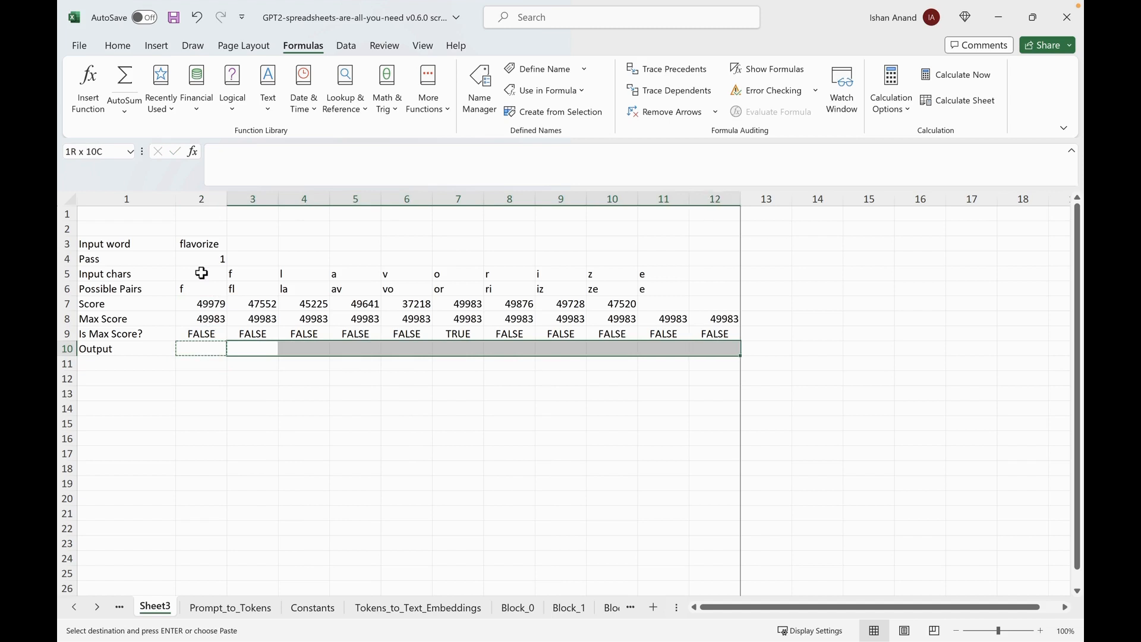
pyautogui.hotkey('ctrl', 'v')
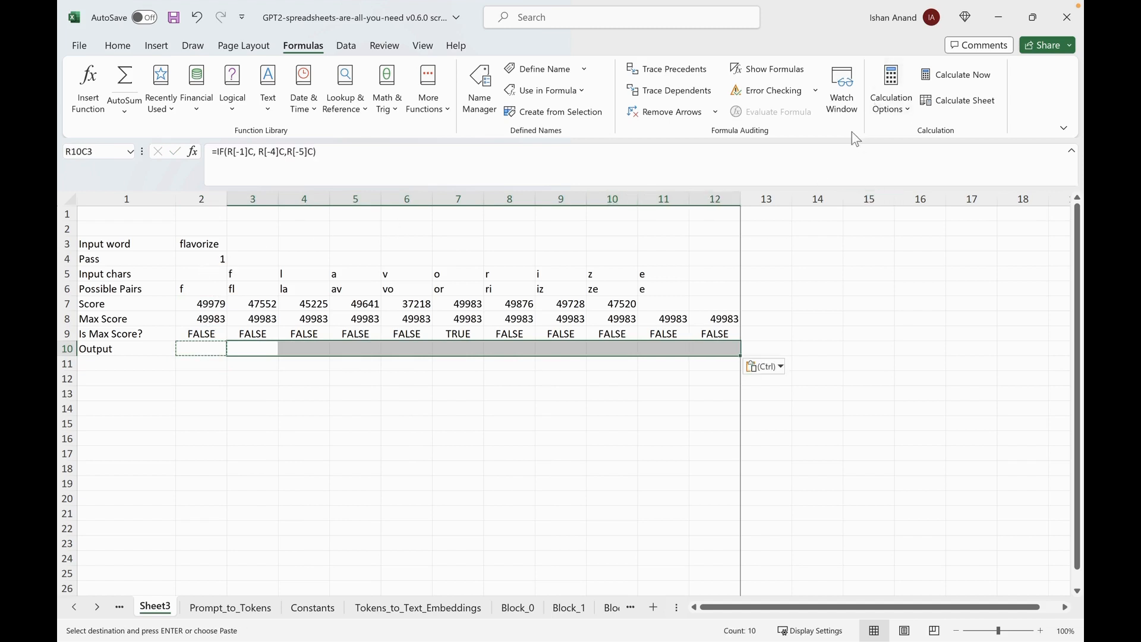
pyautogui.click(944, 107)
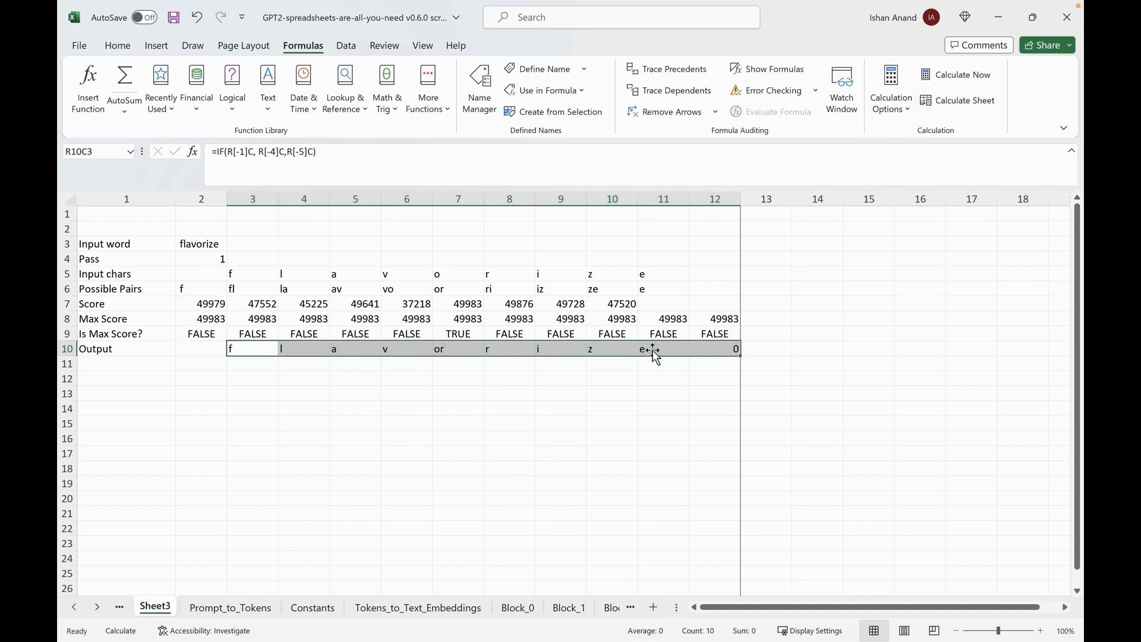
# Examine the possible pair in R6C7, the outputs in R10C12 and R10C8, and the input character in R5C8.
pyautogui.click(379, 408)
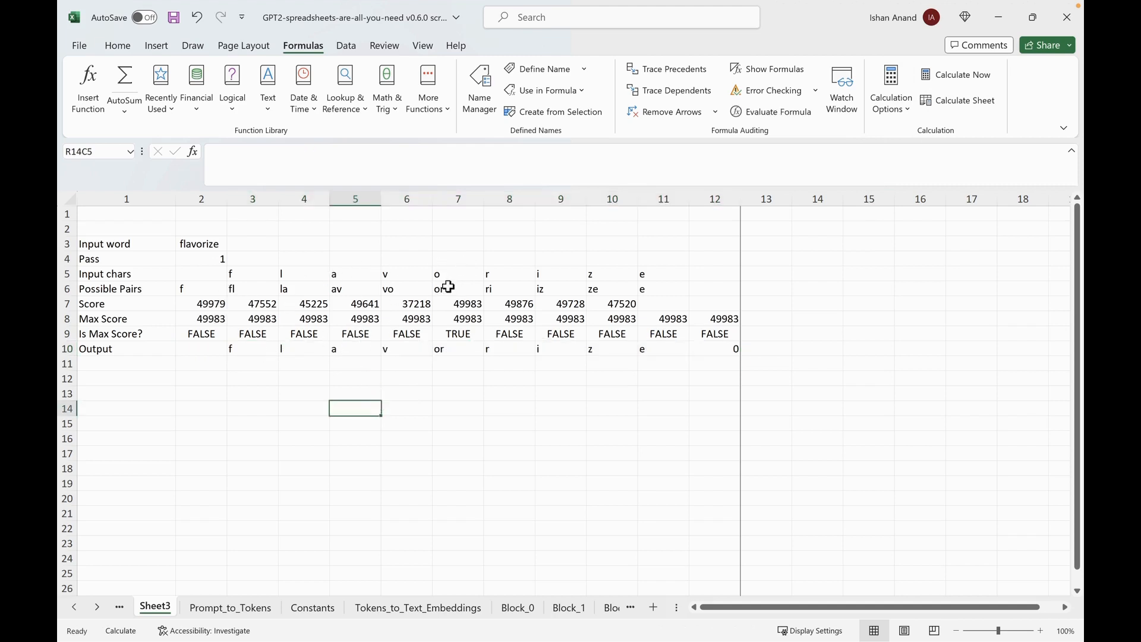
pyautogui.click(444, 289)
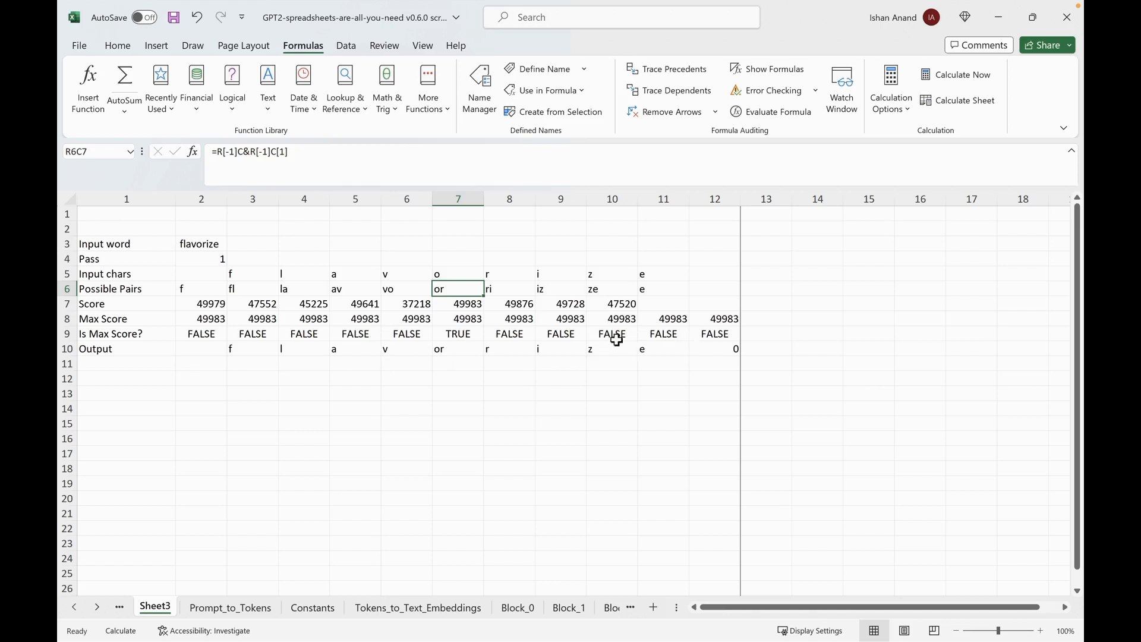
pyautogui.click(706, 349)
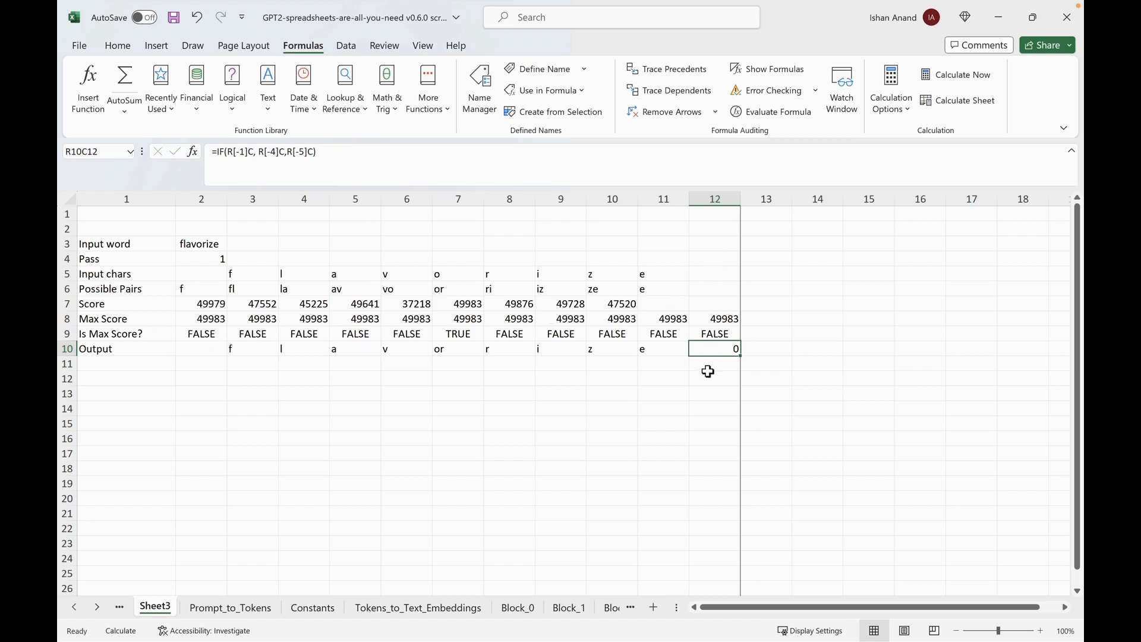
pyautogui.click(511, 346)
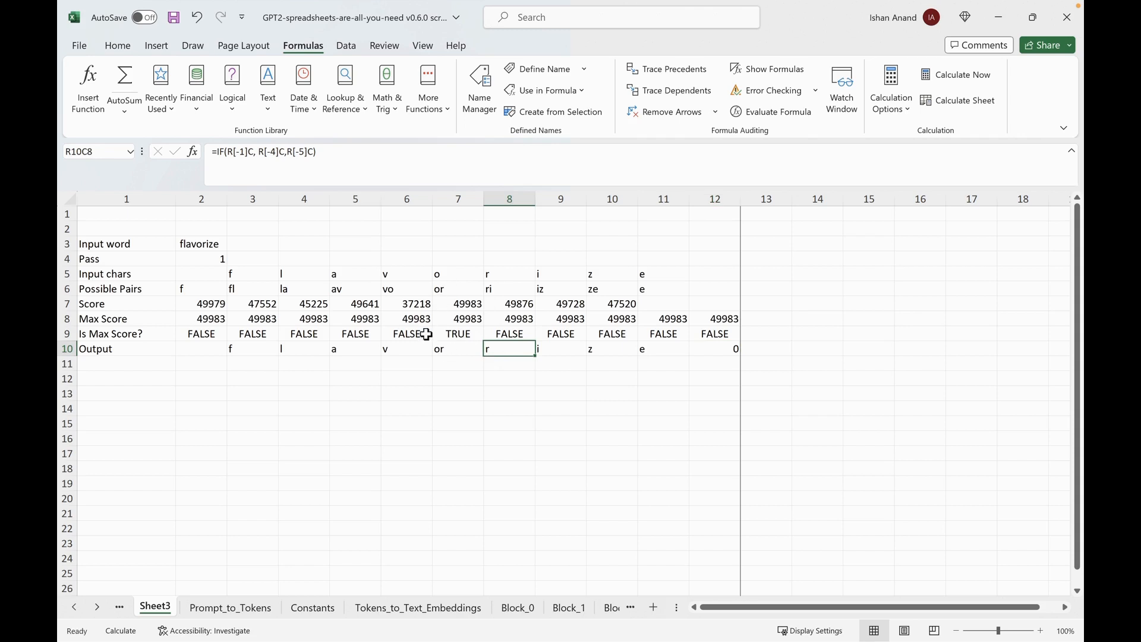
pyautogui.click(494, 271)
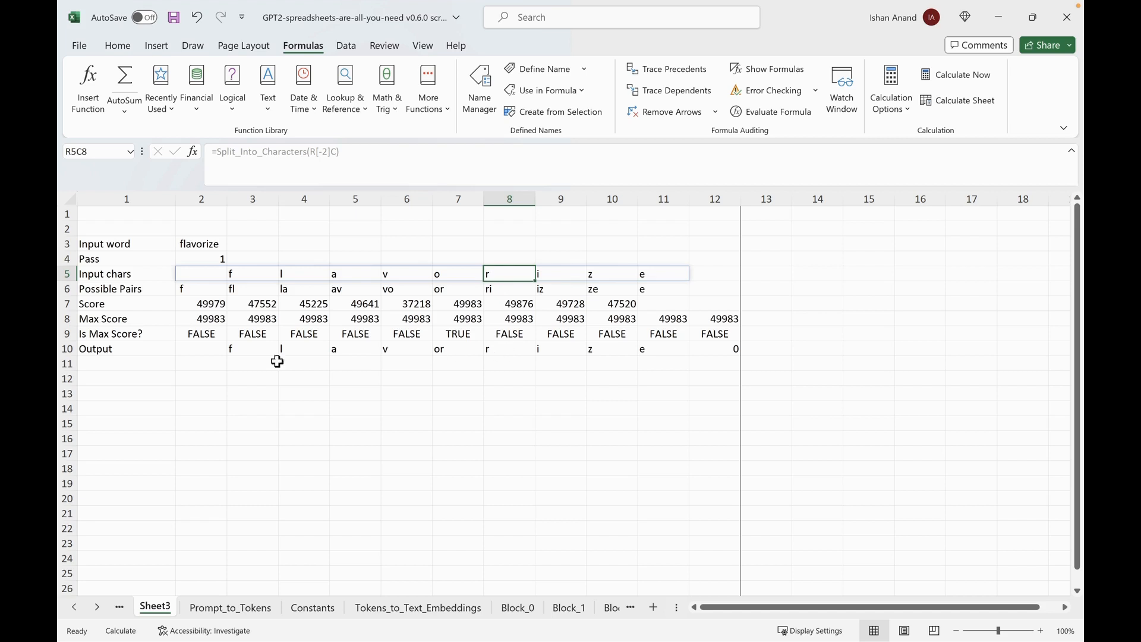
# Insert two entire rows above the Output row.
pyautogui.click(137, 352)
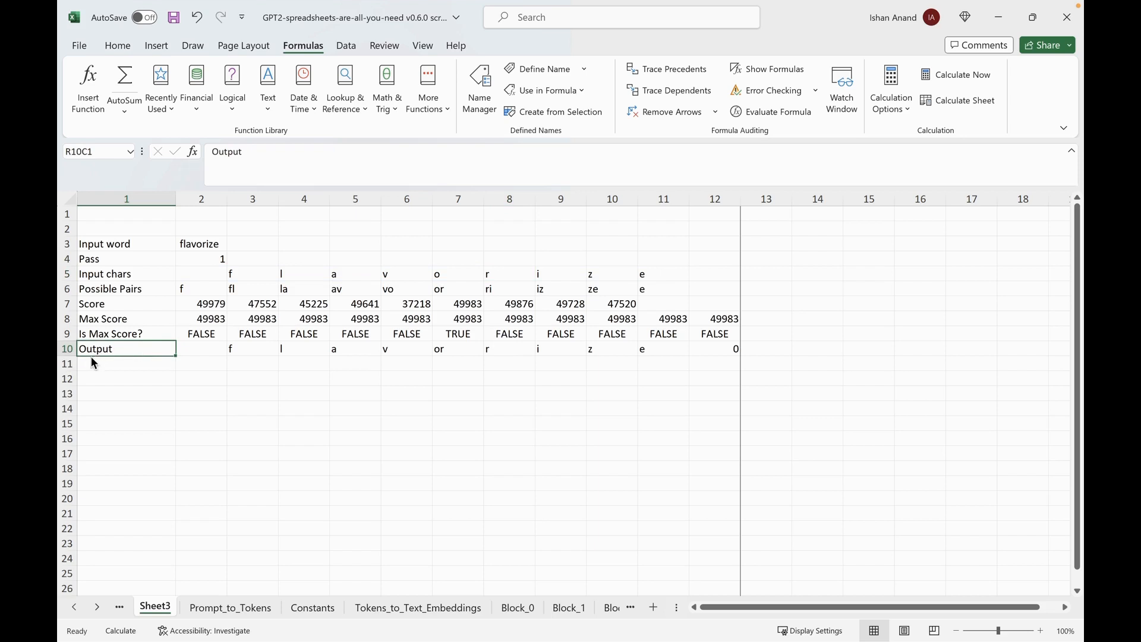
pyautogui.rightClick(129, 350)
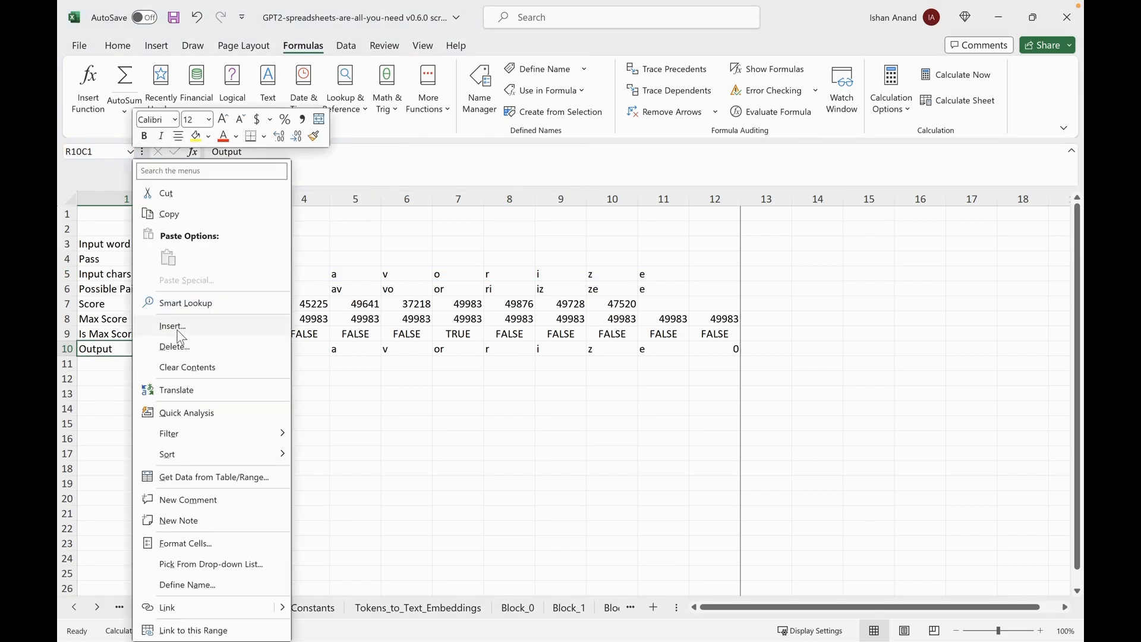
pyautogui.click(171, 326)
pyautogui.click(157, 359)
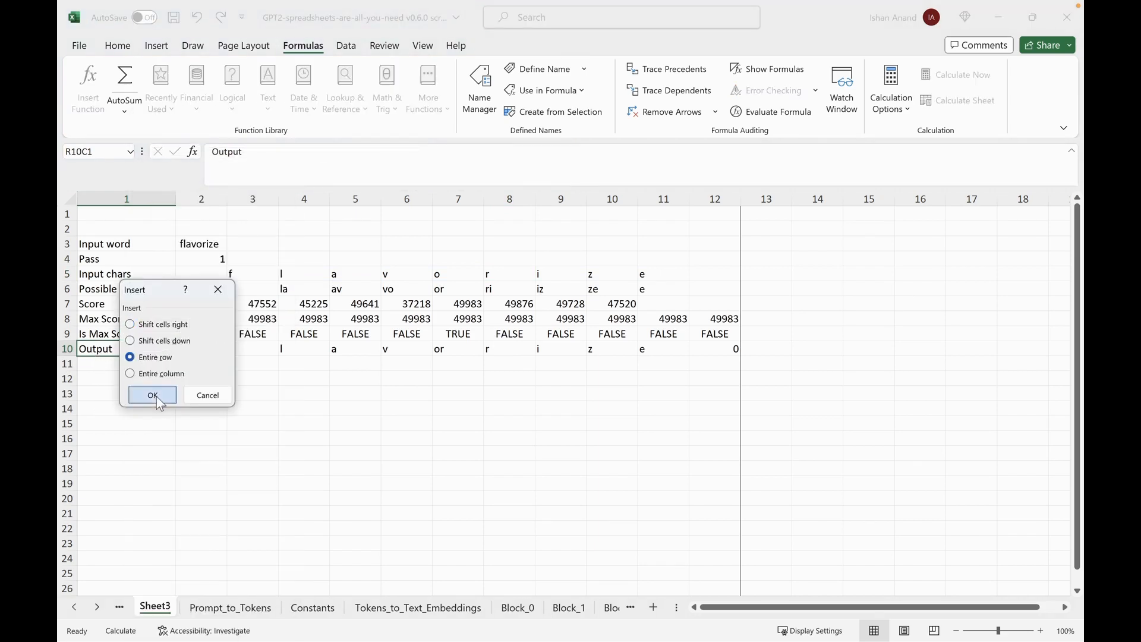
pyautogui.click(153, 395)
pyautogui.rightClick(138, 347)
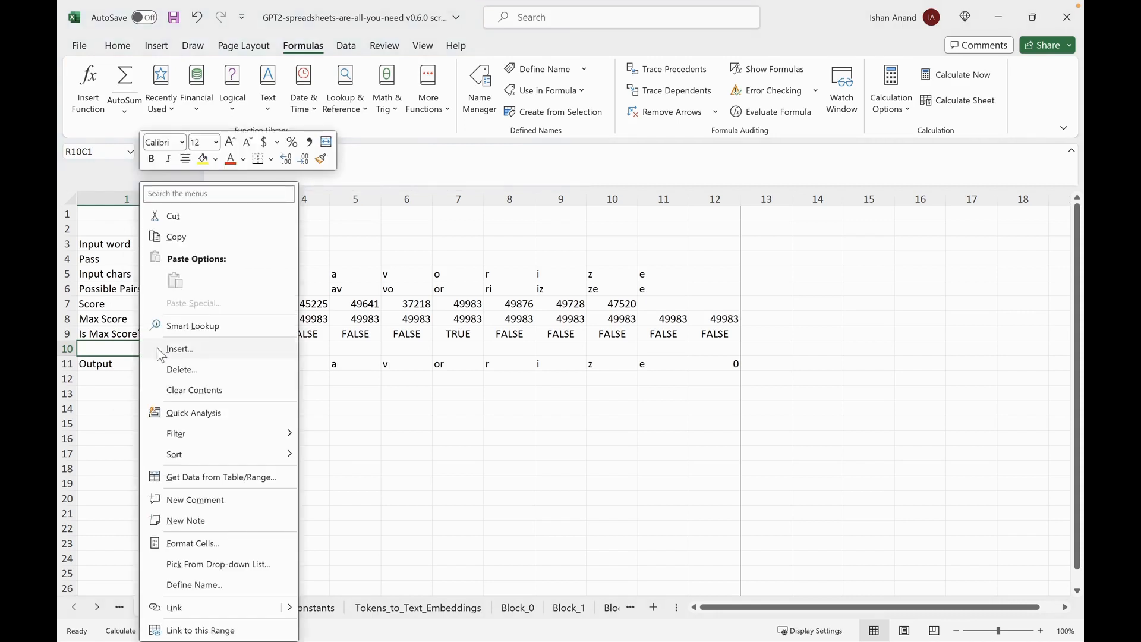
pyautogui.click(174, 351)
pyautogui.click(157, 376)
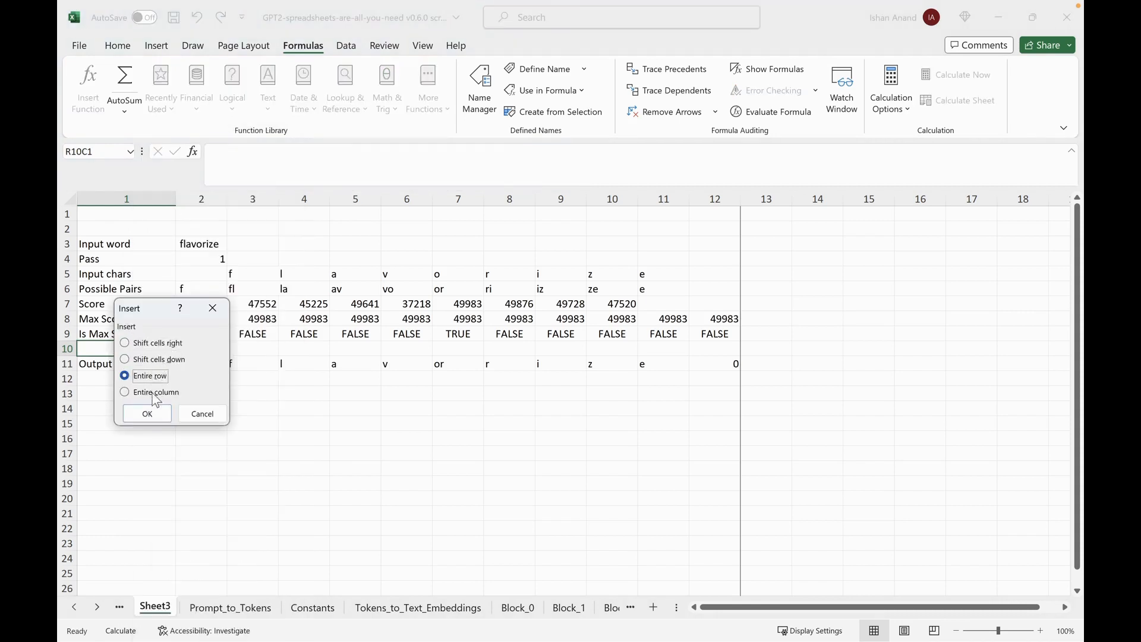
pyautogui.click(150, 412)
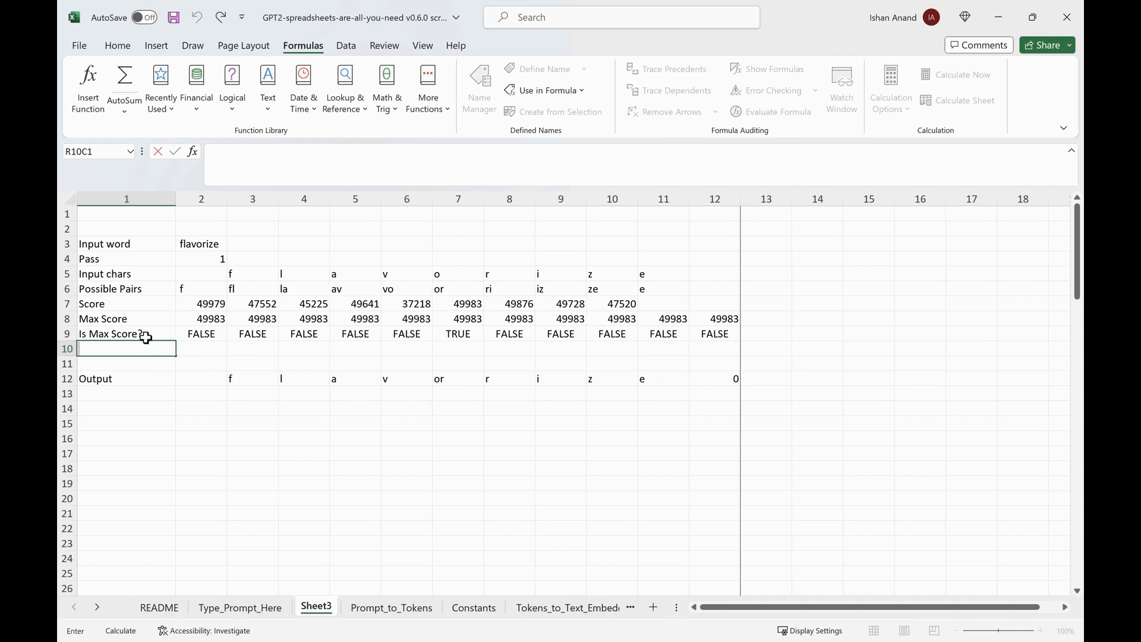
# Label R10C1 "Is input blank?".
pyautogui.write('I')
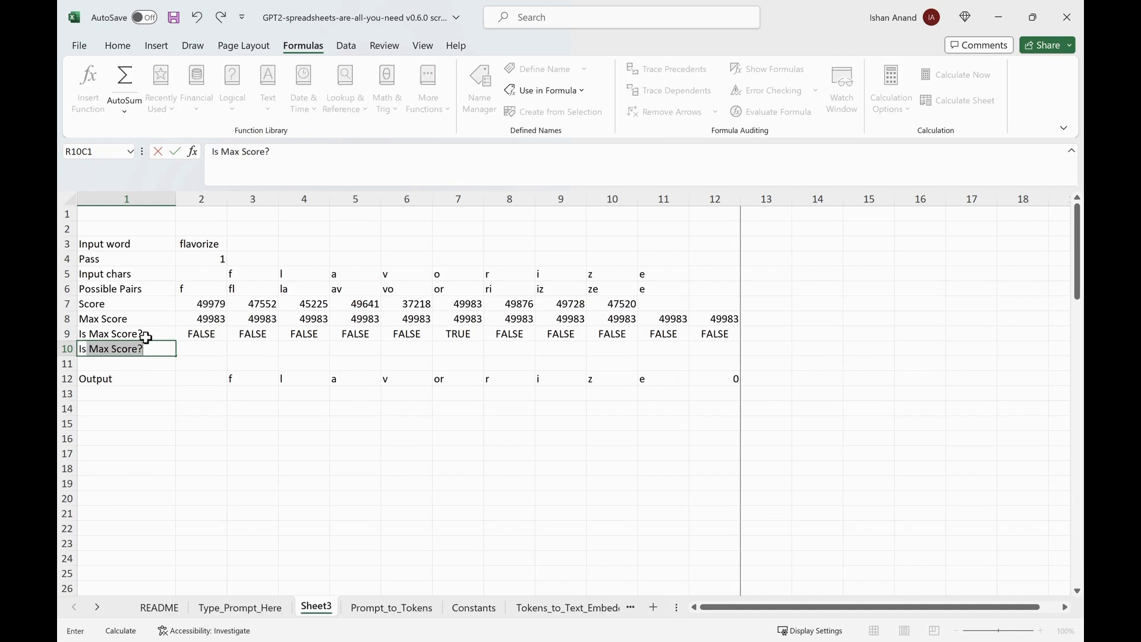
pyautogui.write('s input blank?')
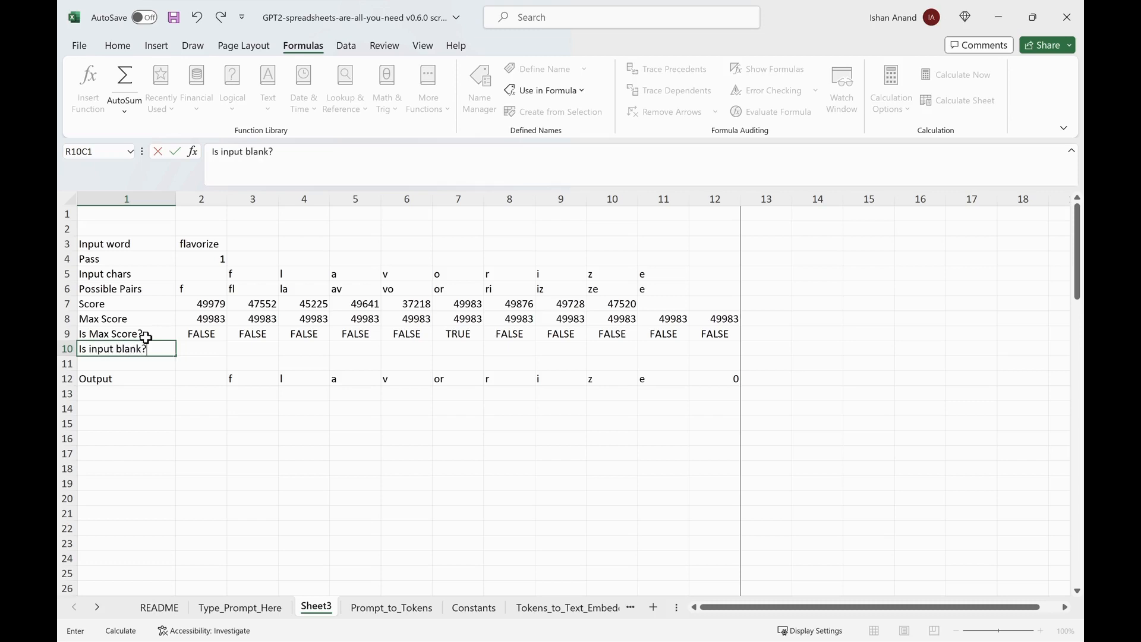
pyautogui.press('Return')
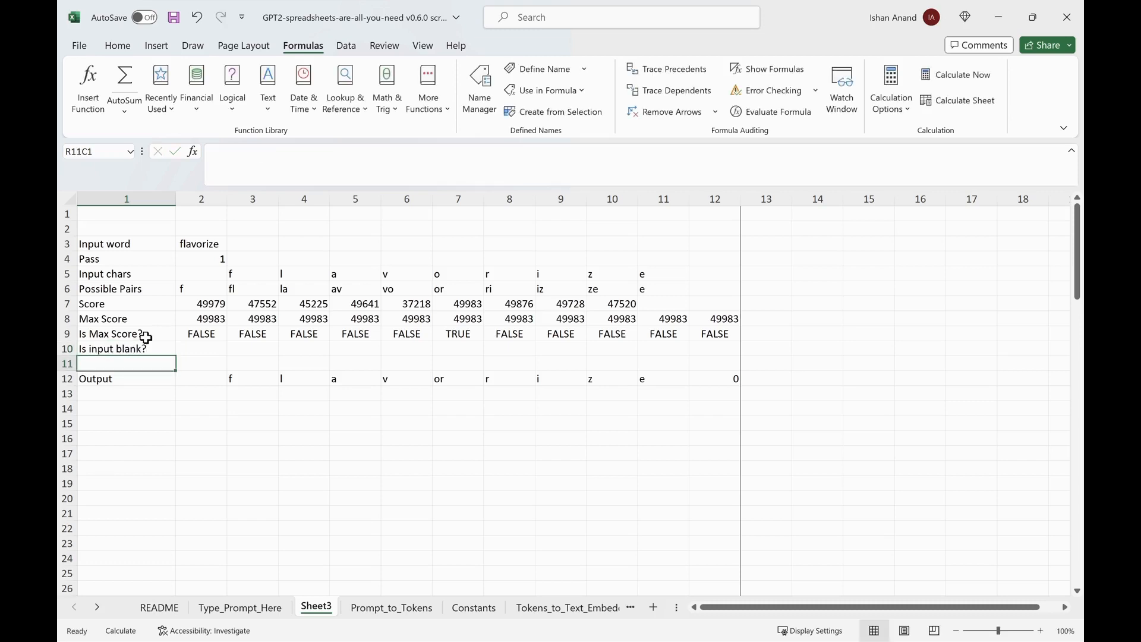
# Label R11C1 "Is prev sibling max?".
pyautogui.write('Is prev sibl')
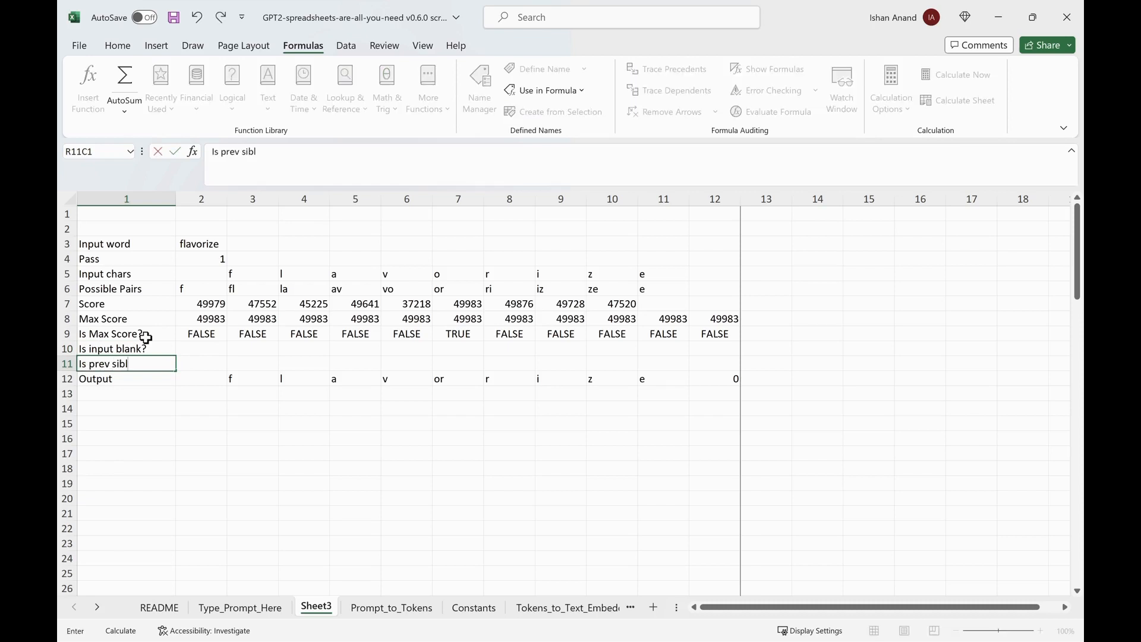
pyautogui.write('ing max?')
pyautogui.hotkey('ctrl', 'Return')
# Enter the blank-check formula =R[-5]C="" in R10C2, testing the input character in row 5.
pyautogui.press('Right')
pyautogui.press('Up')
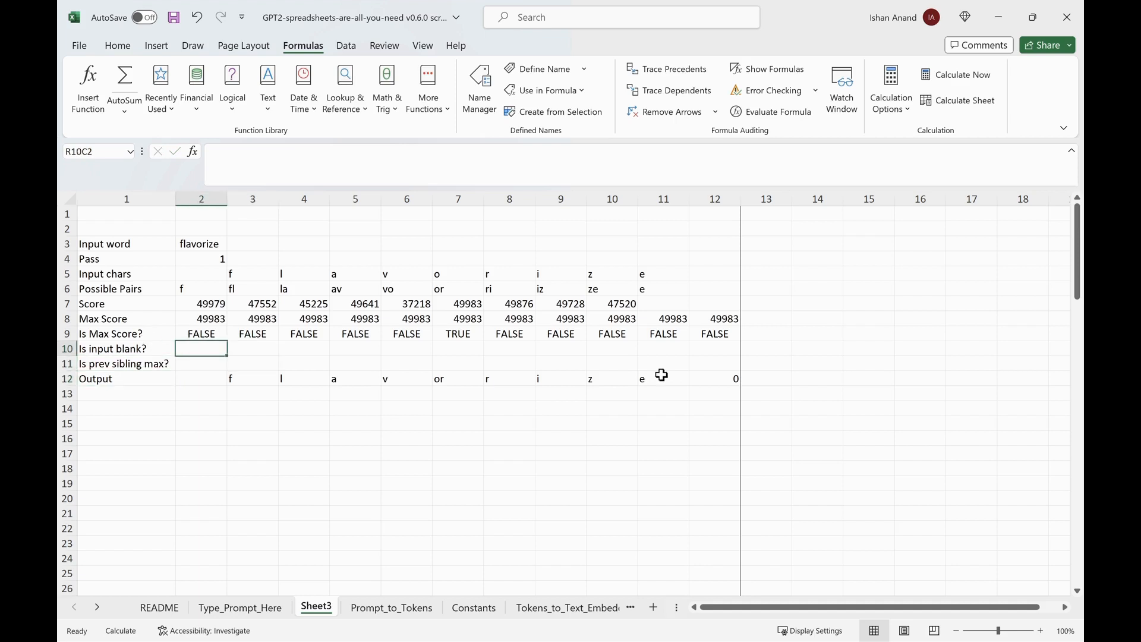
pyautogui.click(723, 374)
pyautogui.click(205, 351)
pyautogui.write('=')
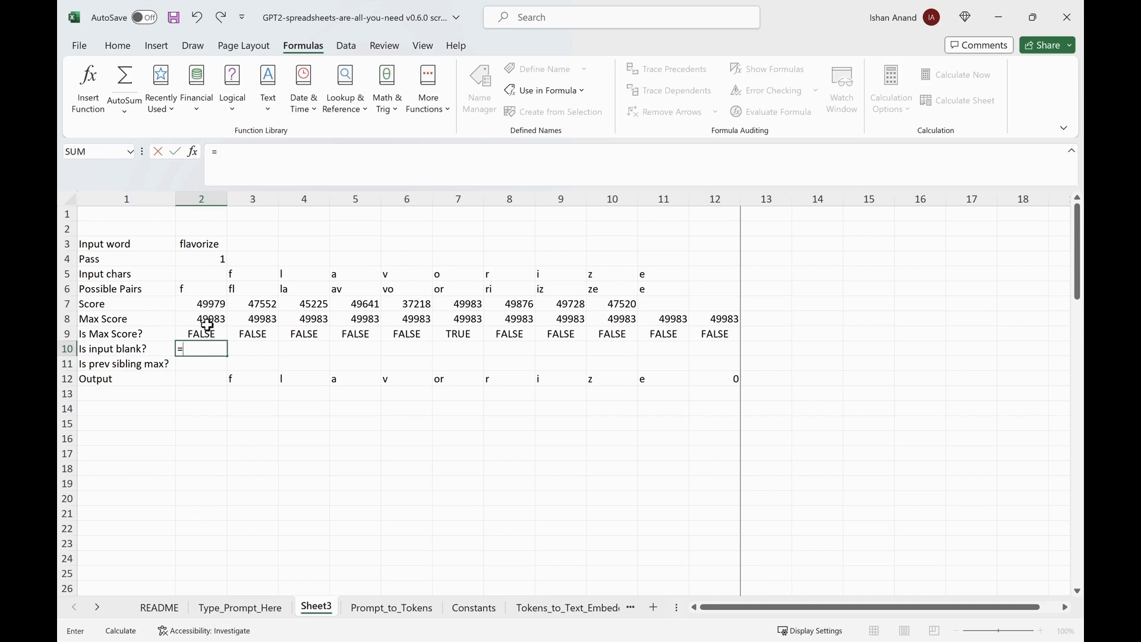
pyautogui.click(203, 273)
pyautogui.write('=')
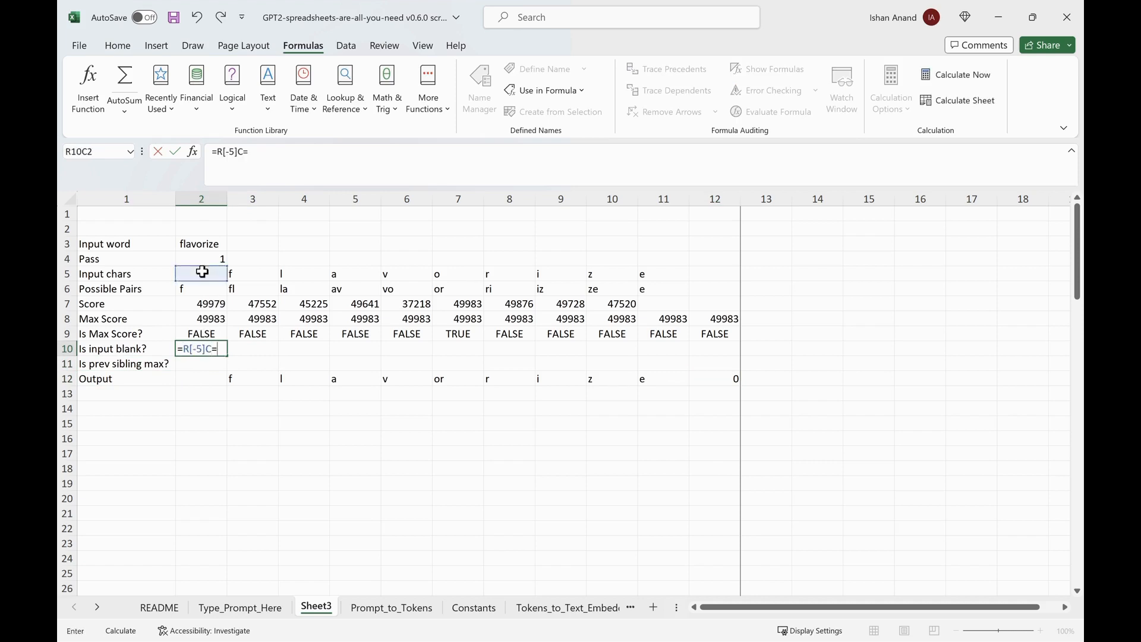
pyautogui.press('Return')
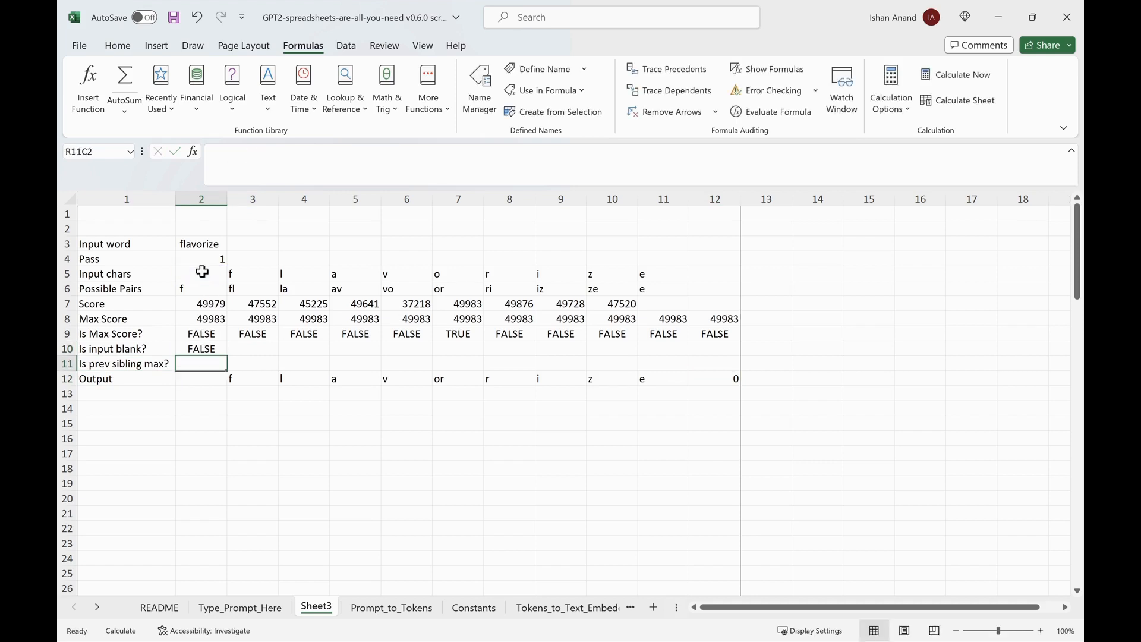
# Copy the blank-check formula from R10C2 across R10C3 to R10C12 and recalculate the sheet.
pyautogui.press('Up')
pyautogui.hotkey('ctrl', 'c')
pyautogui.press('Right')
pyautogui.hotkey('shift', 'Right')
pyautogui.hotkey('shift', 'Right')
pyautogui.hotkey('shift', 'Right')
pyautogui.hotkey('shift', 'Right')
pyautogui.hotkey('shift', 'Right')
pyautogui.hotkey('shift', 'Right')
pyautogui.hotkey('shift', 'Right')
pyautogui.hotkey('shift', 'Right')
pyautogui.hotkey('shift', 'Right')
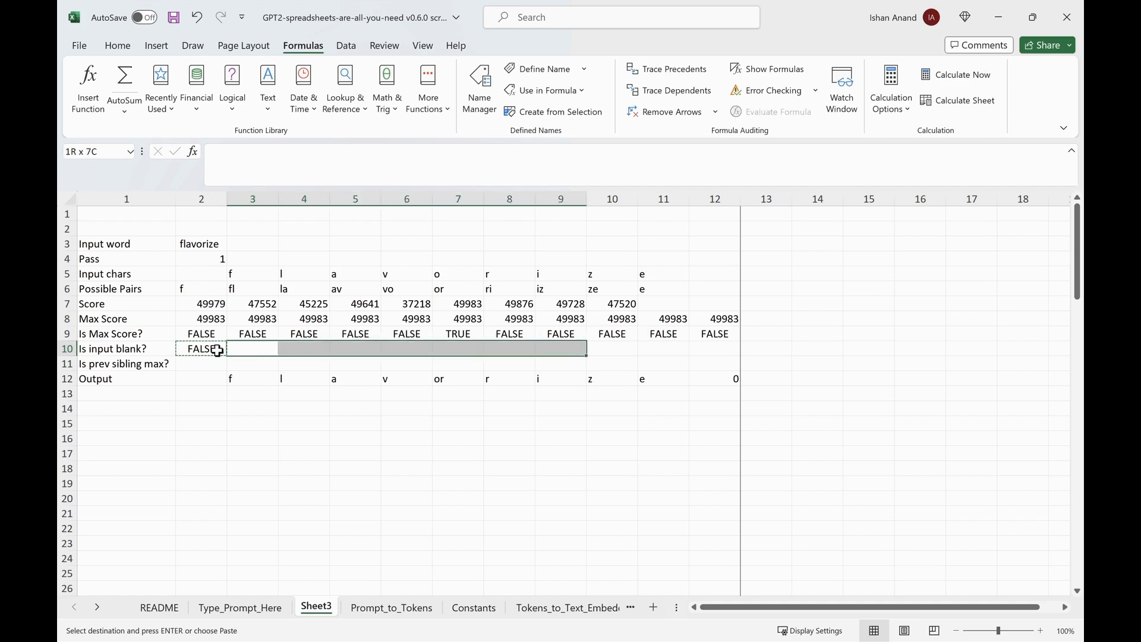
pyautogui.hotkey('ctrl', 'v')
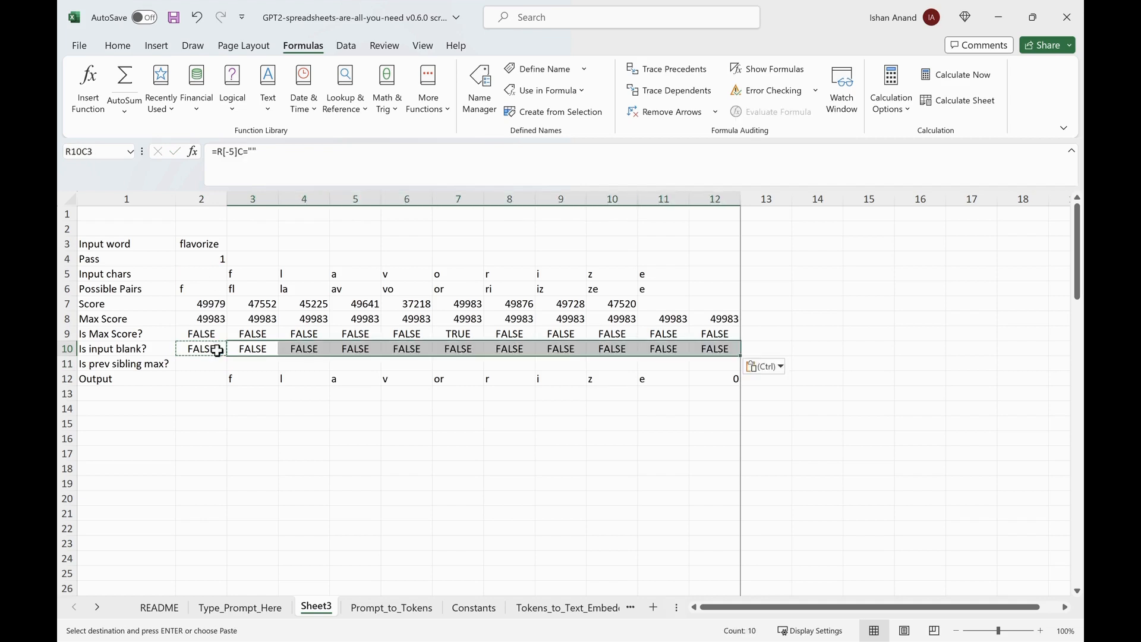
pyautogui.click(975, 111)
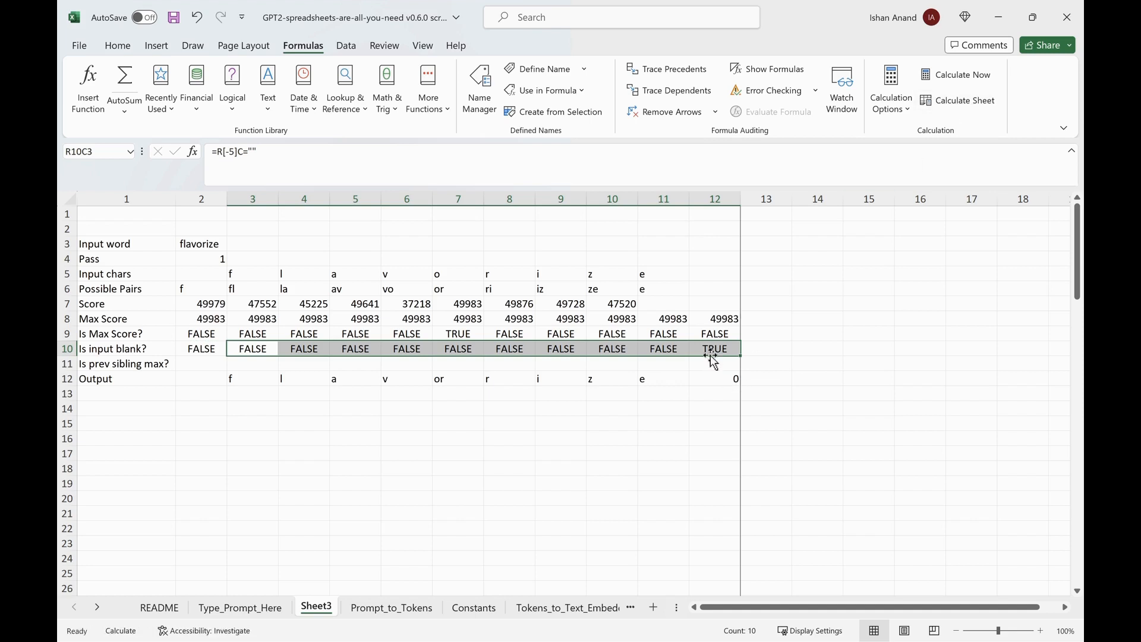
pyautogui.click(711, 272)
pyautogui.click(713, 349)
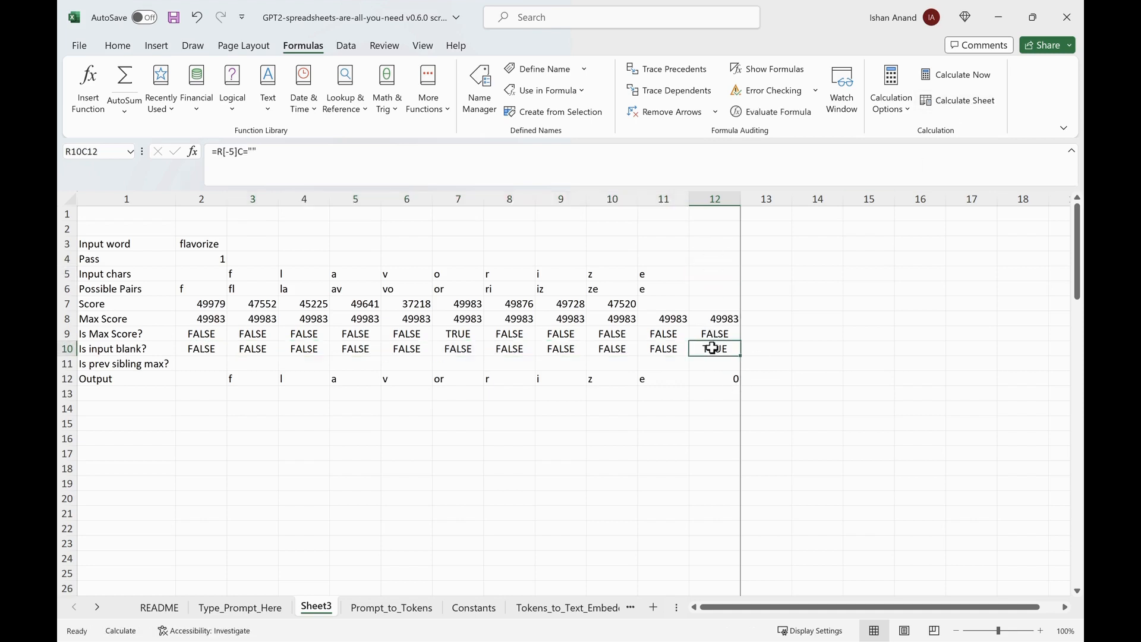
# Enter the formula =R[-2]C[-1] in R11C3, referencing the previous column's "Is Max Score?" value.
pyautogui.click(203, 365)
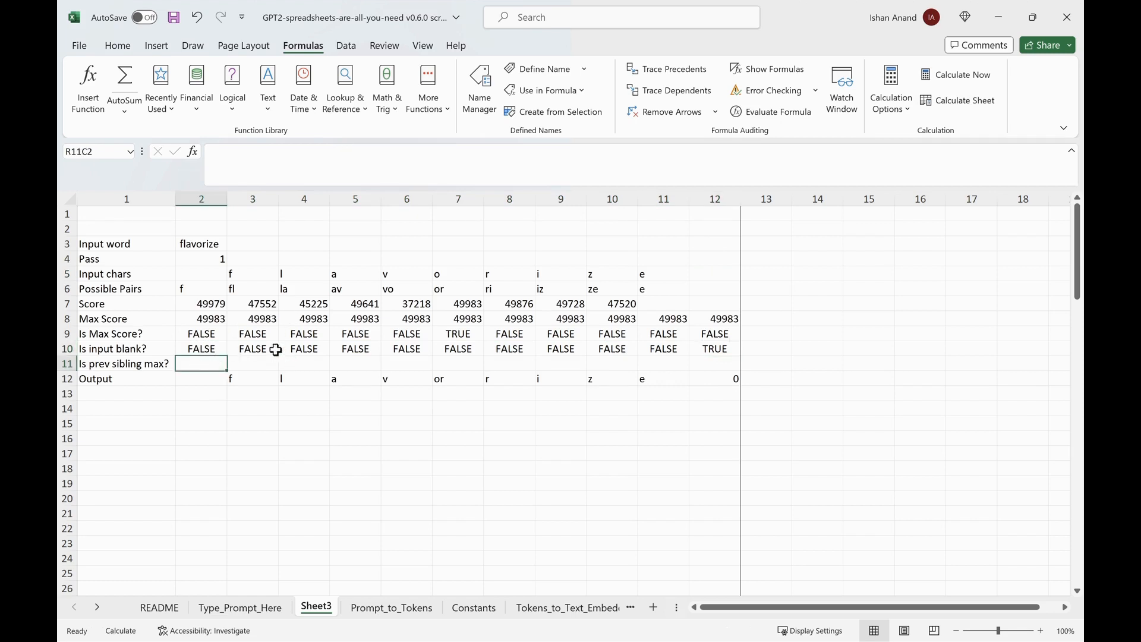
pyautogui.click(489, 379)
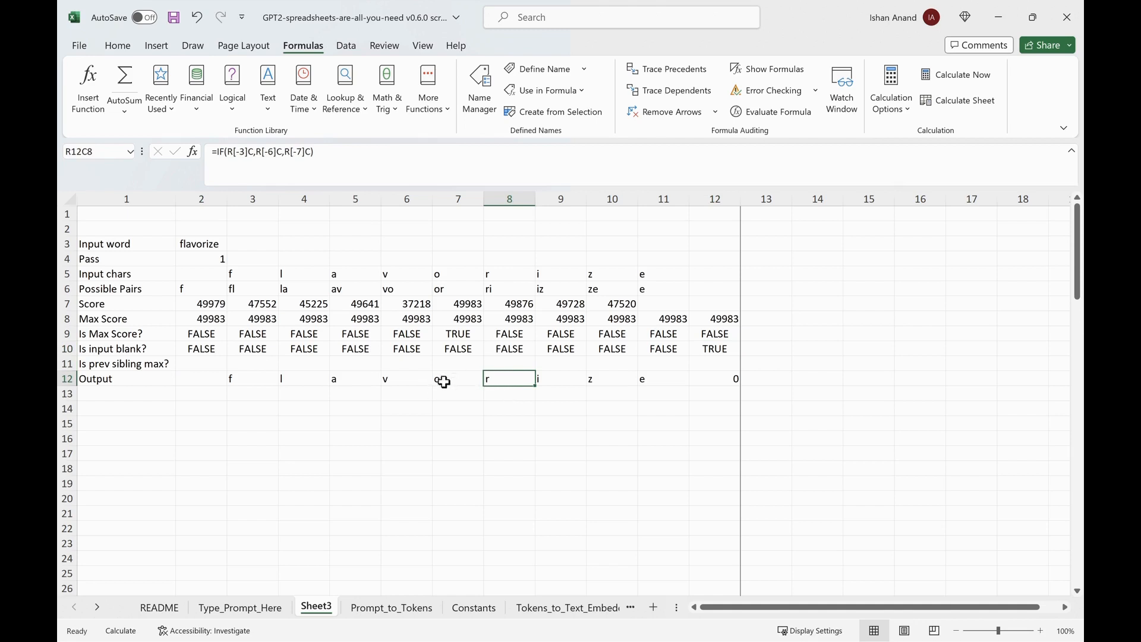
pyautogui.click(265, 361)
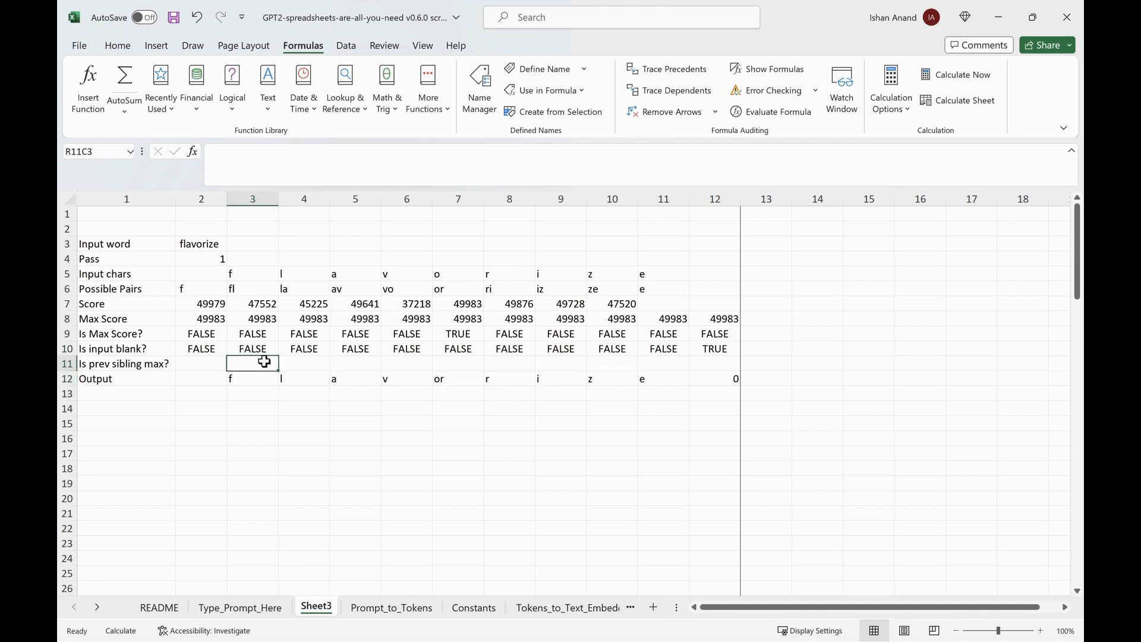
pyautogui.write('=')
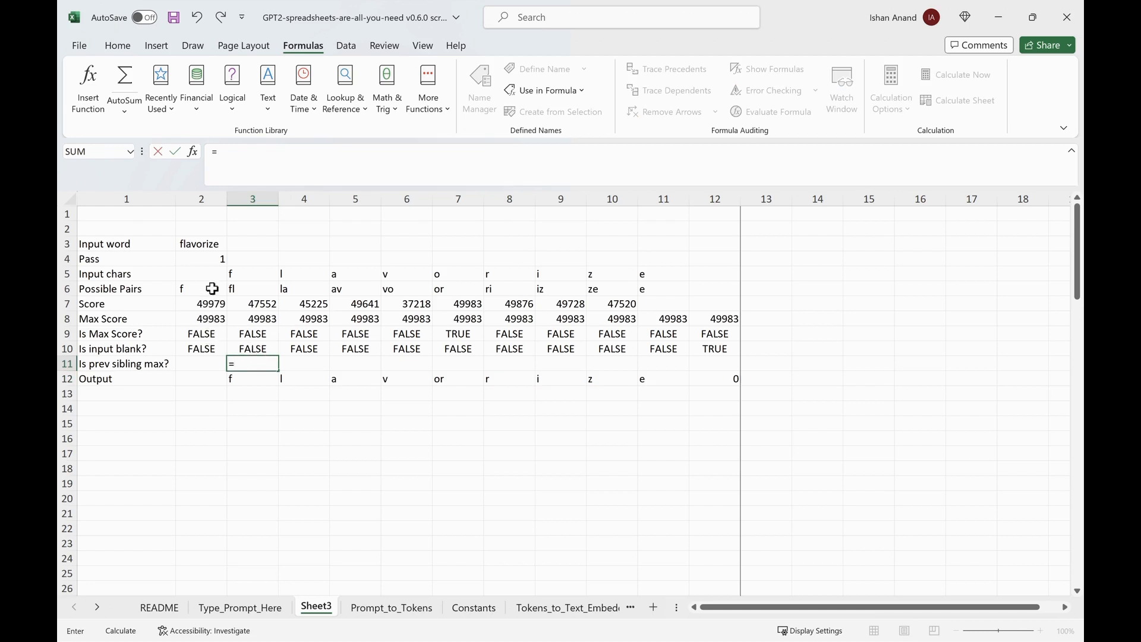
pyautogui.click(204, 333)
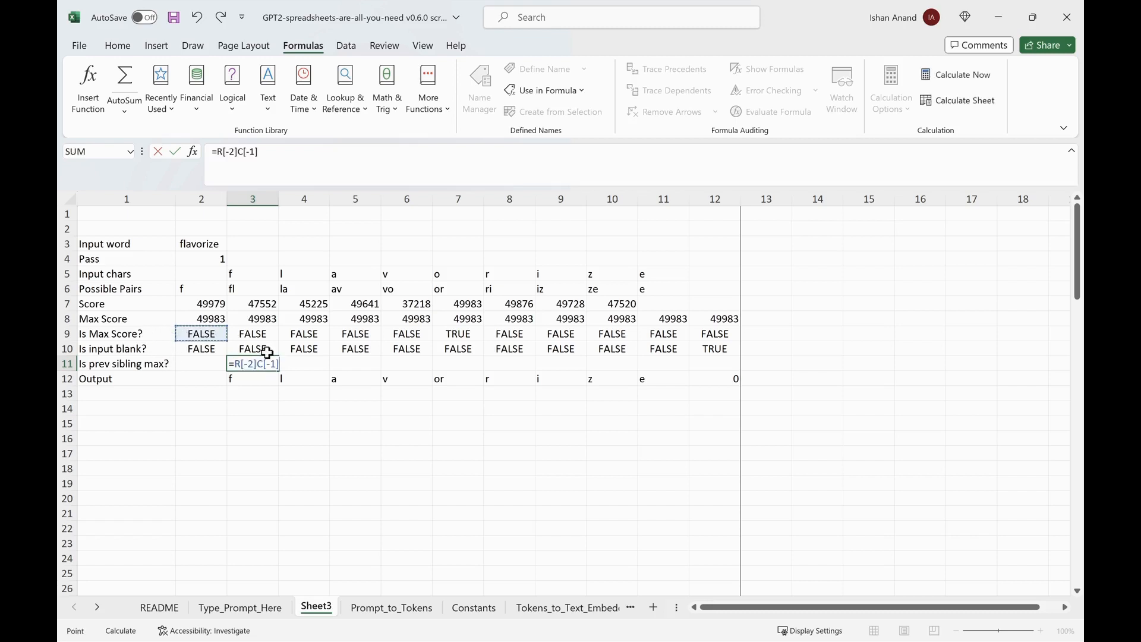
pyautogui.press('Return')
# Copy the previous-sibling formula from R11C3 across R11C4 to R11C12.
pyautogui.press('Up')
pyautogui.hotkey('ctrl', 'c')
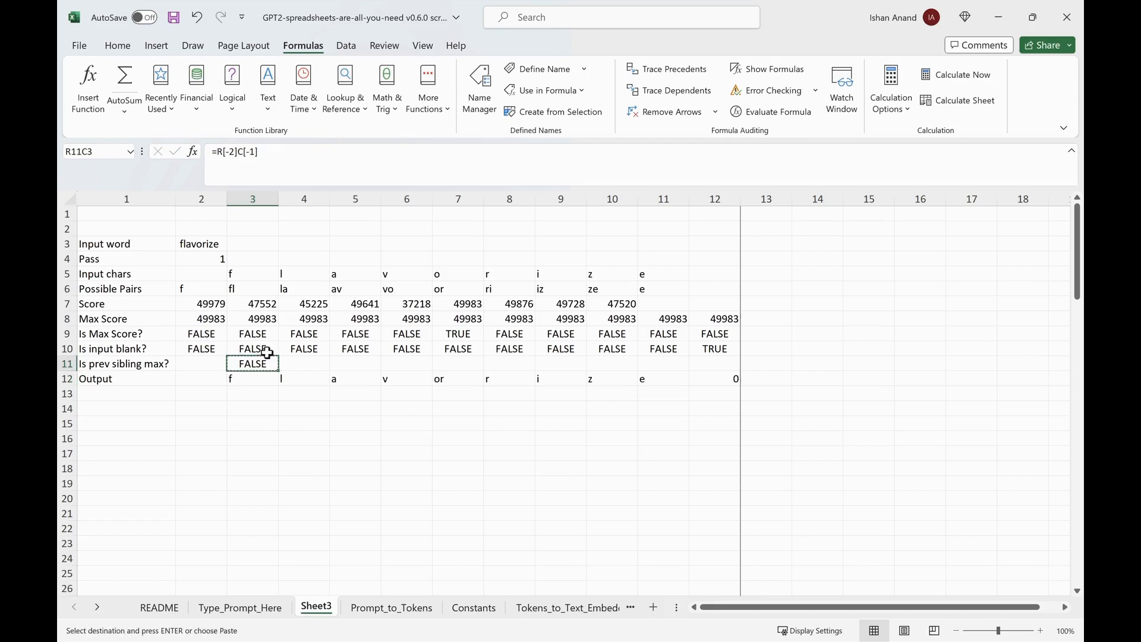
pyautogui.press('Right')
pyautogui.hotkey('shift', 'Right')
pyautogui.hotkey('shift', 'Right')
pyautogui.hotkey('shift', 'Right')
pyautogui.hotkey('shift', 'Right')
pyautogui.hotkey('shift', 'Right')
pyautogui.hotkey('shift', 'Right')
pyautogui.hotkey('shift', 'Right')
pyautogui.hotkey('shift', 'Right')
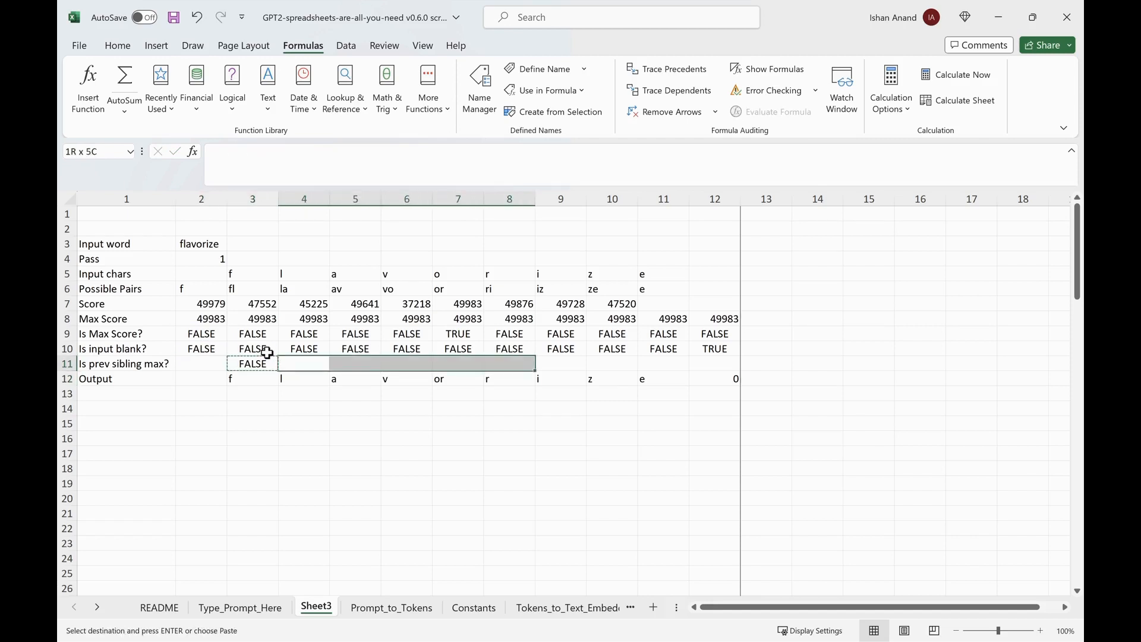
pyautogui.hotkey('ctrl', 'v')
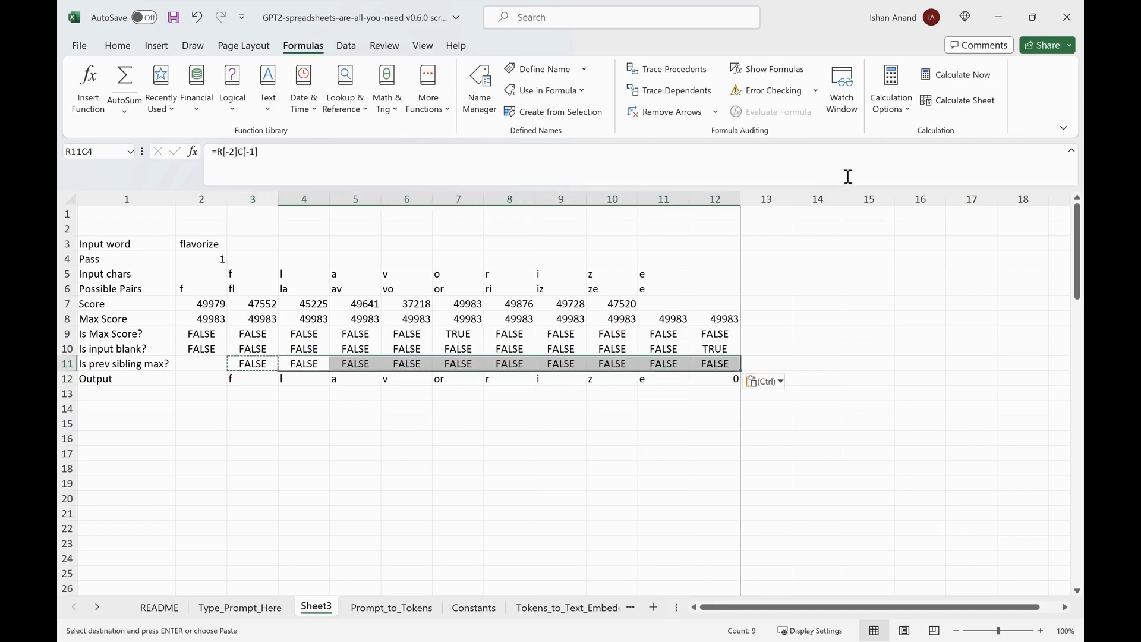
# Enter the constant FALSE in R11C2 for the first column's previous-sibling test.
pyautogui.click(192, 406)
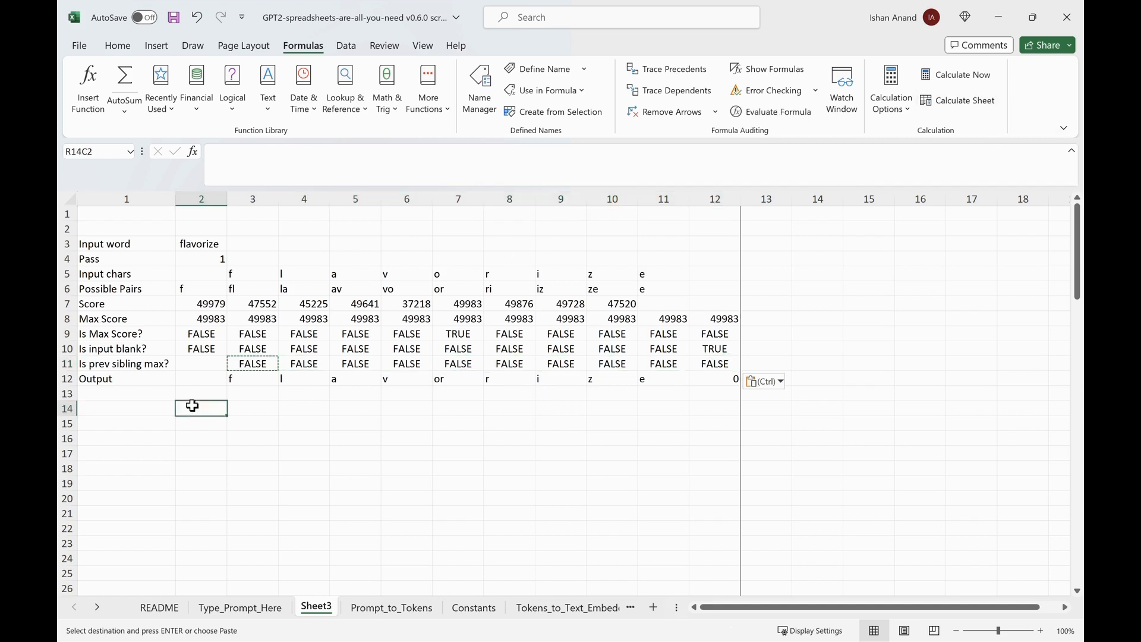
pyautogui.click(196, 363)
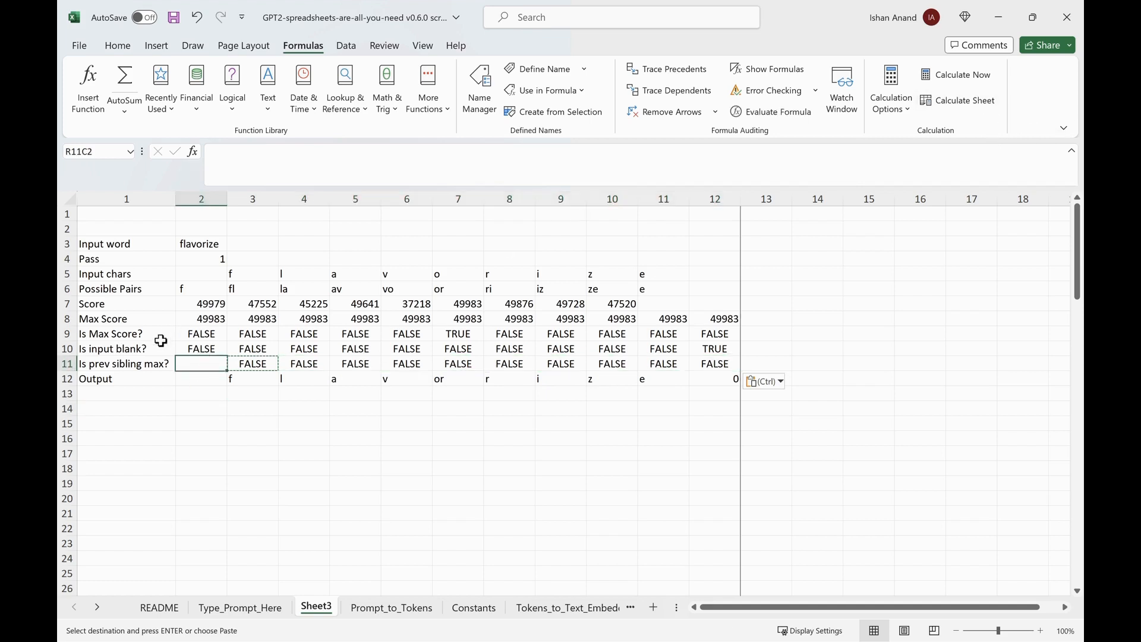
pyautogui.write('FALSE')
pyautogui.press('Return')
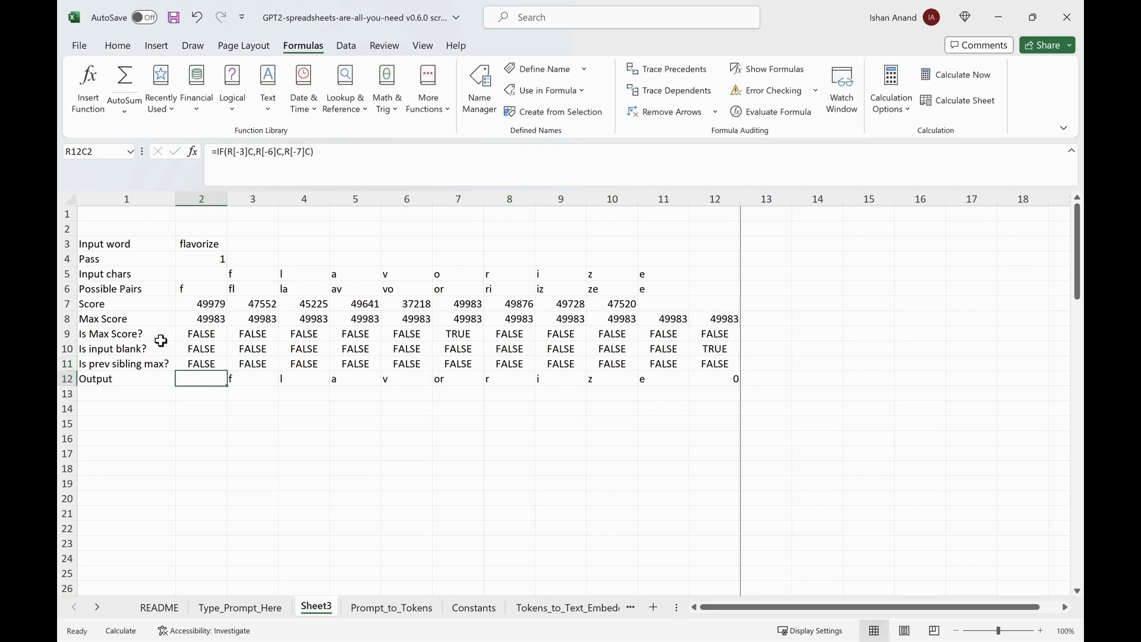
pyautogui.press('Up')
pyautogui.hotkey('shift', 'Right')
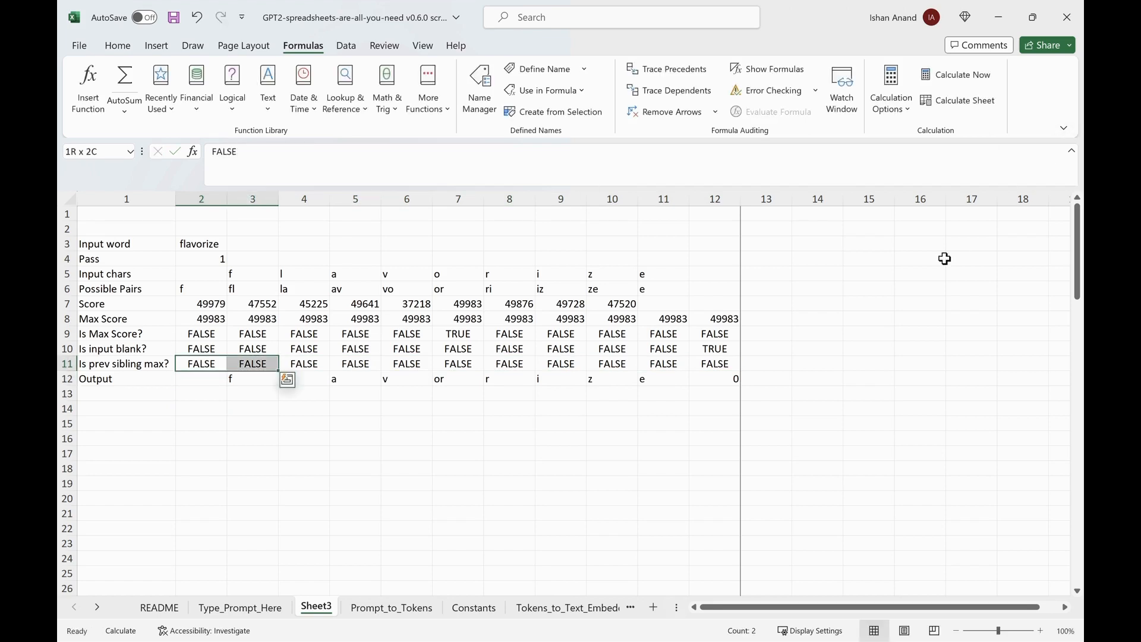
# Recalculate the sheet and inspect the previous-sibling test in R11C8 and the output in R12C8.
pyautogui.click(797, 392)
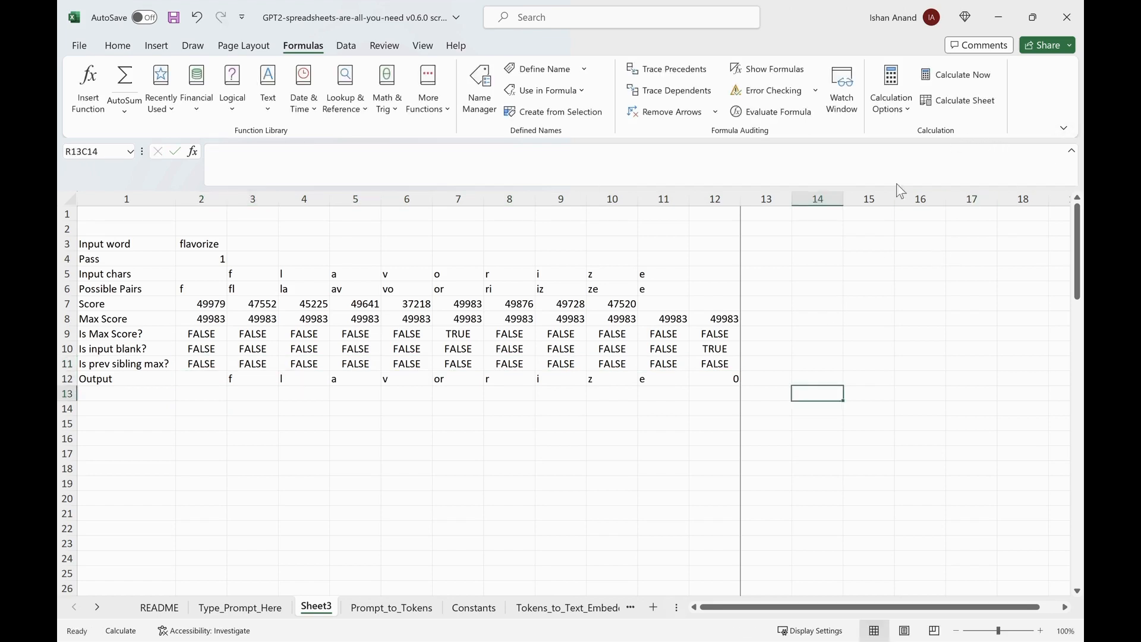
pyautogui.click(959, 102)
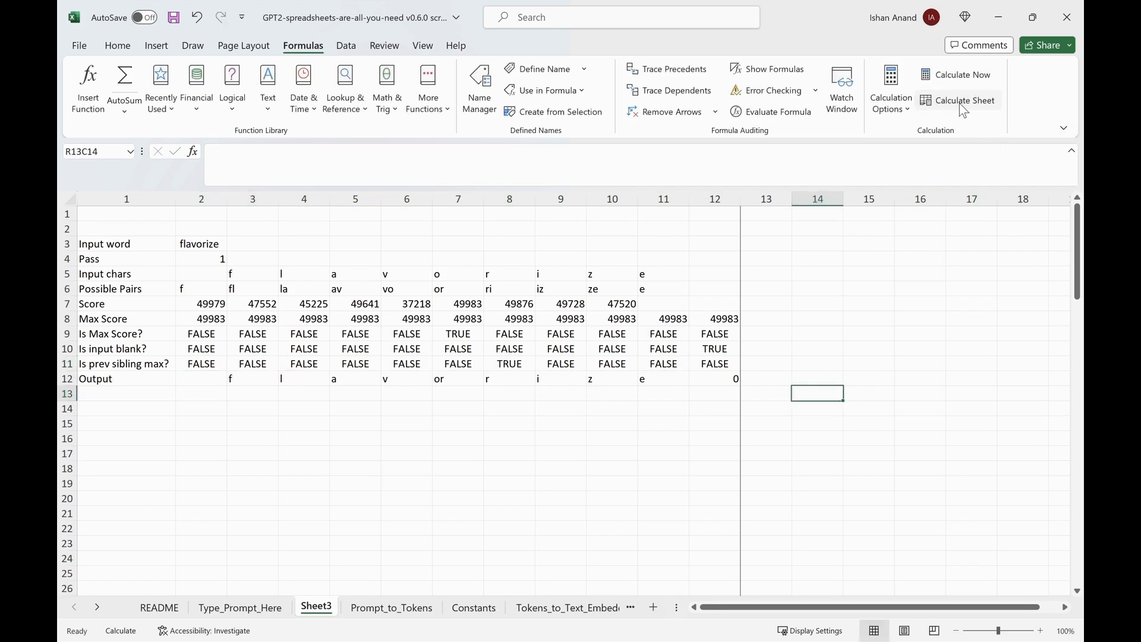
pyautogui.click(508, 363)
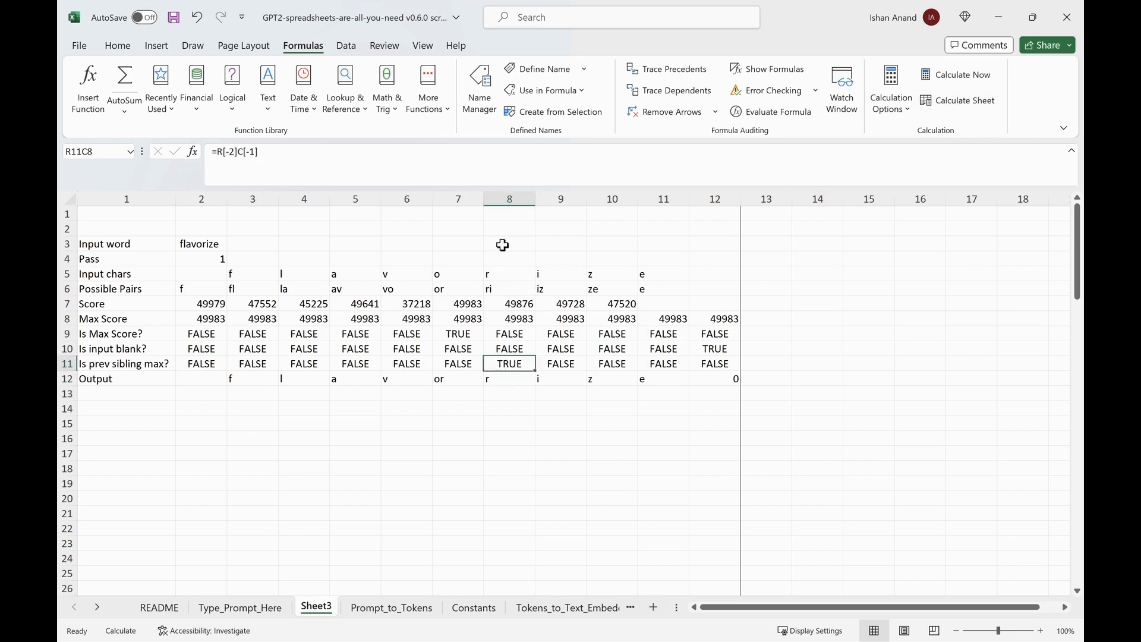
pyautogui.click(505, 379)
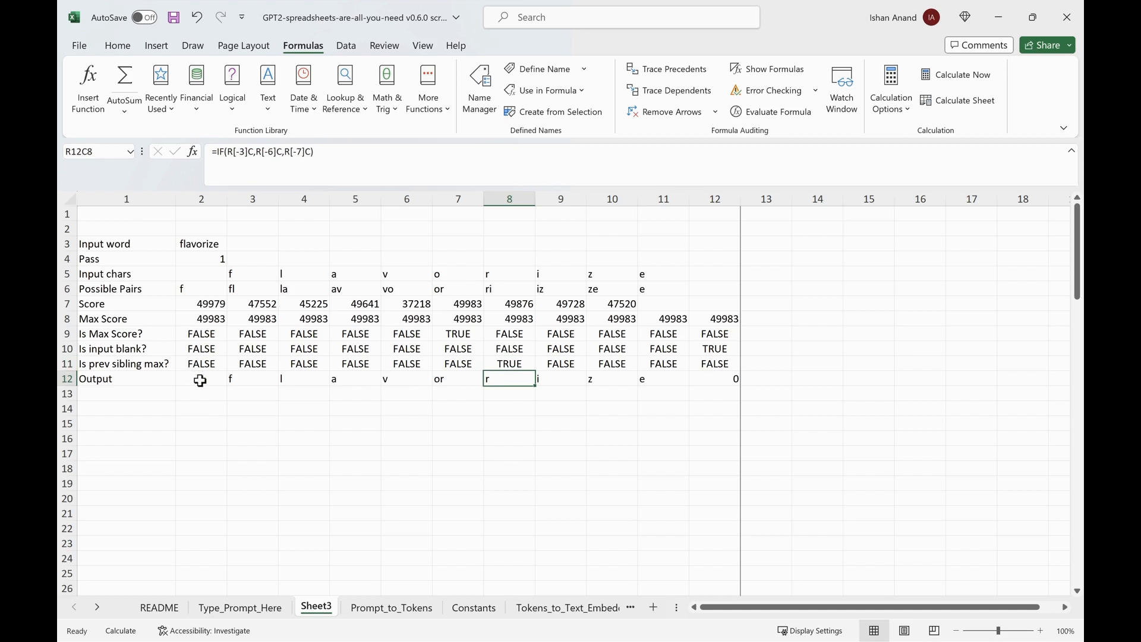
# Replace the output formula in R12C2 with =IF(R[-1]C+R[-2]C, "", IF(R[-3]C,R[-6]C, R[-7]C)), blanking absorbed siblings and blank inputs.
pyautogui.click(200, 380)
pyautogui.write('=')
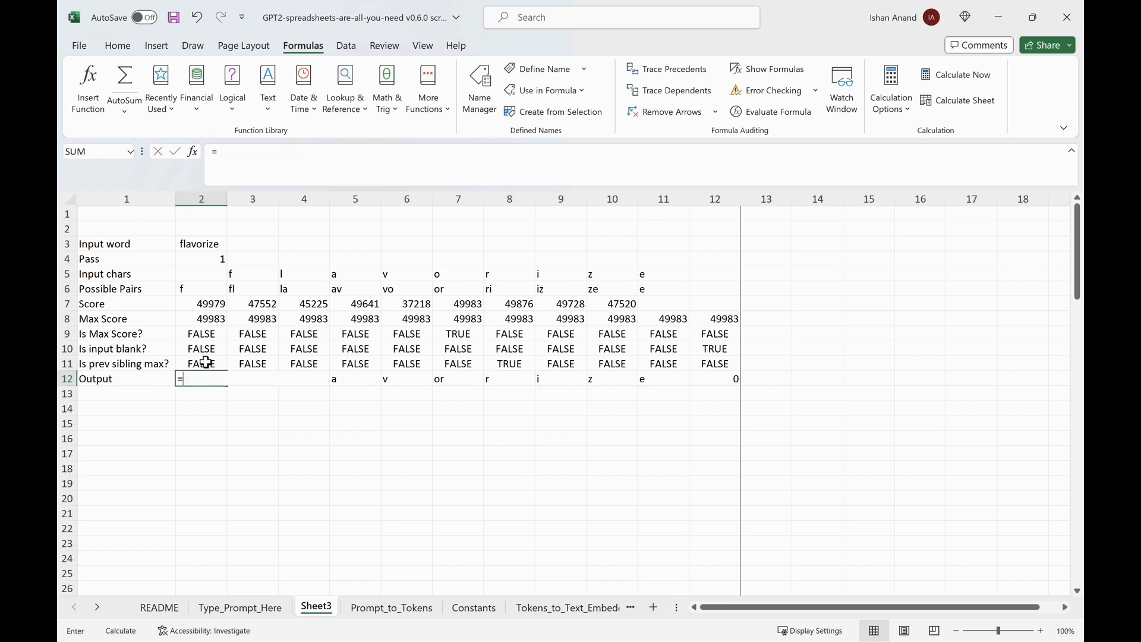
pyautogui.write('IF(')
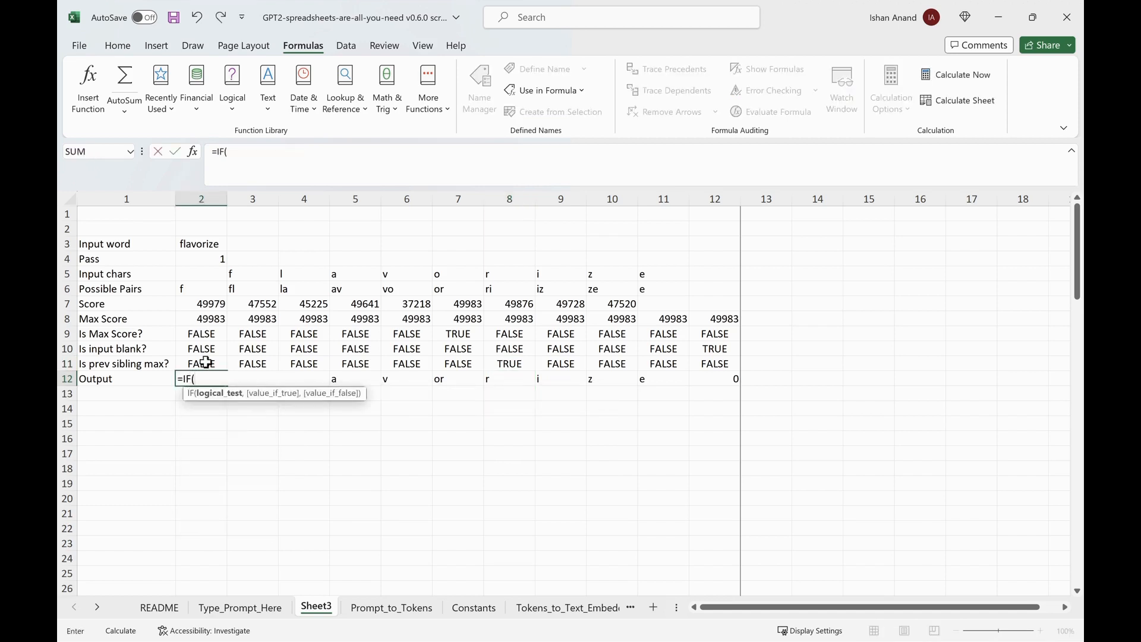
pyautogui.click(205, 363)
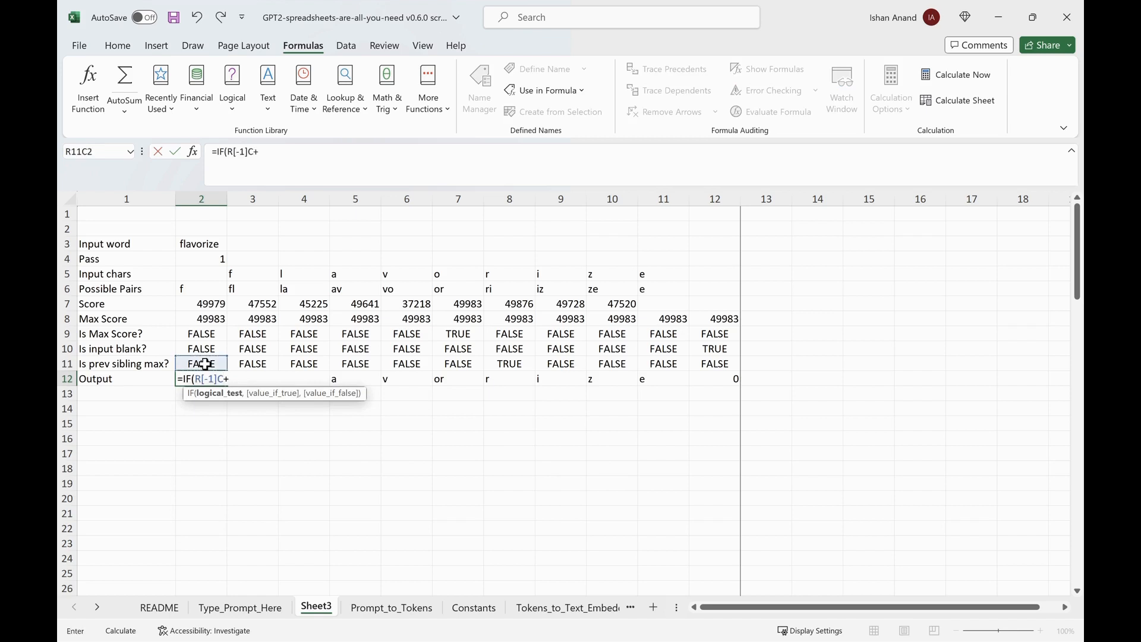
pyautogui.write('+')
pyautogui.click(208, 351)
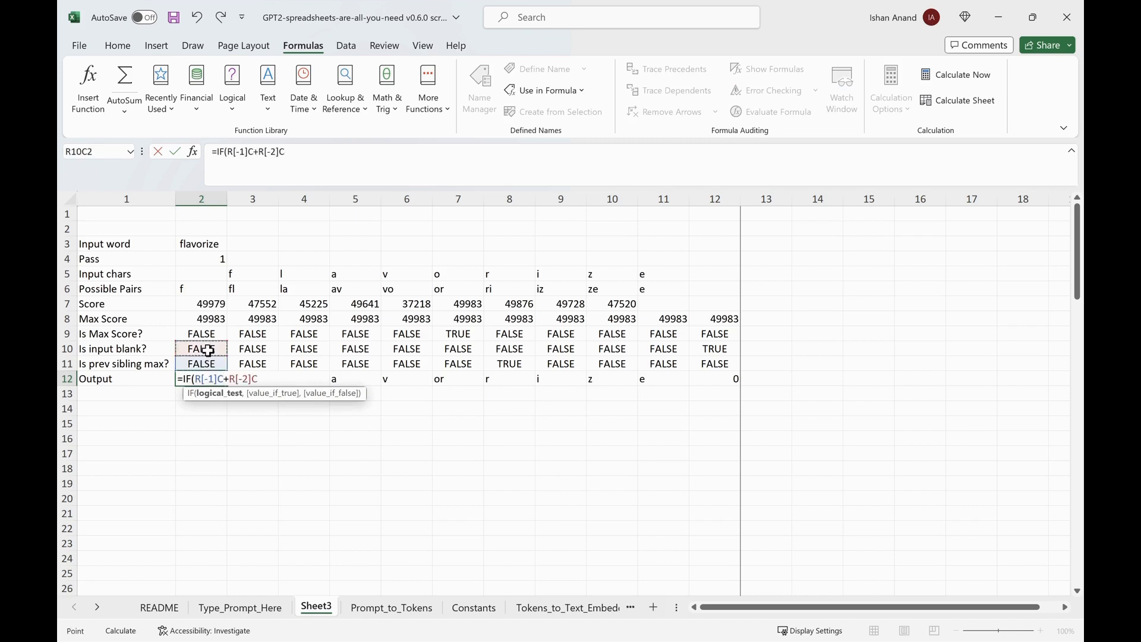
pyautogui.write(',')
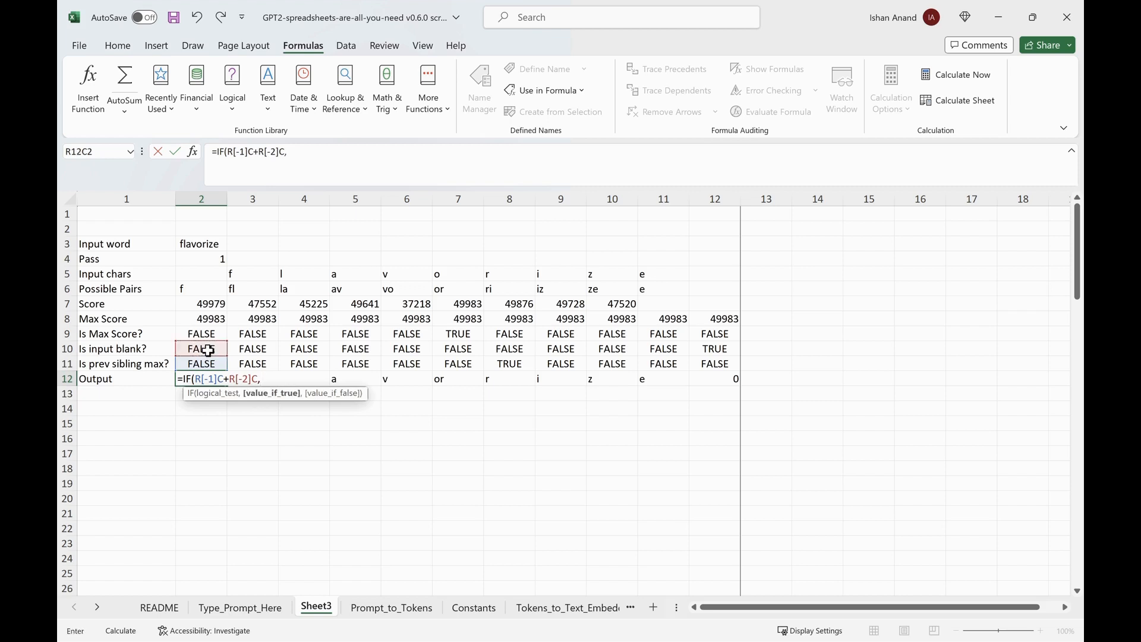
pyautogui.write(' "",')
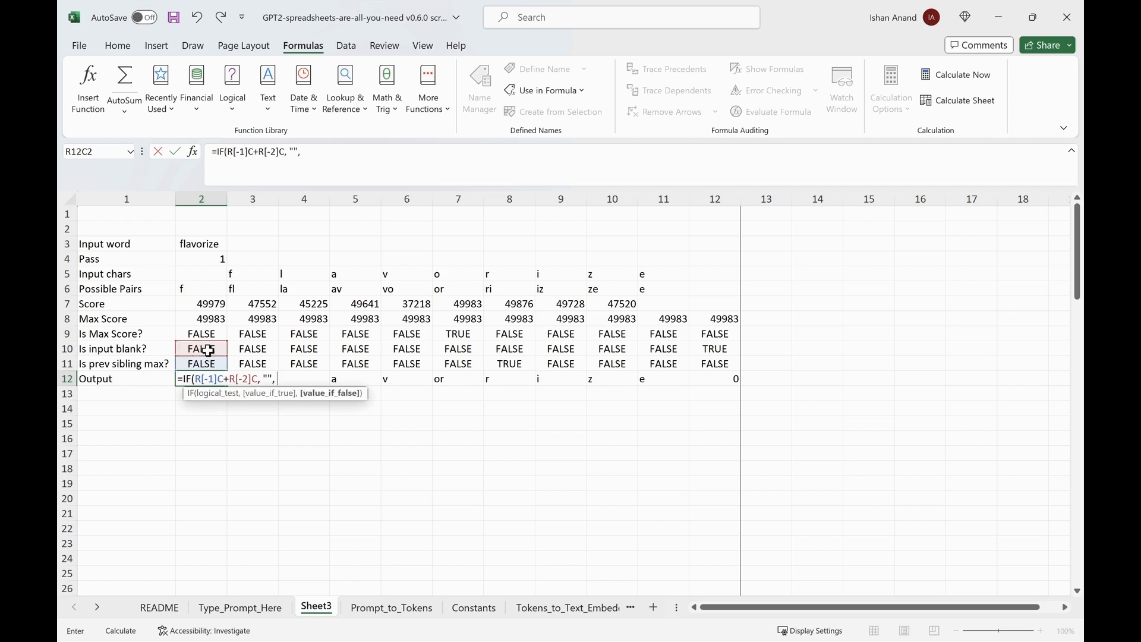
pyautogui.write(' IF(')
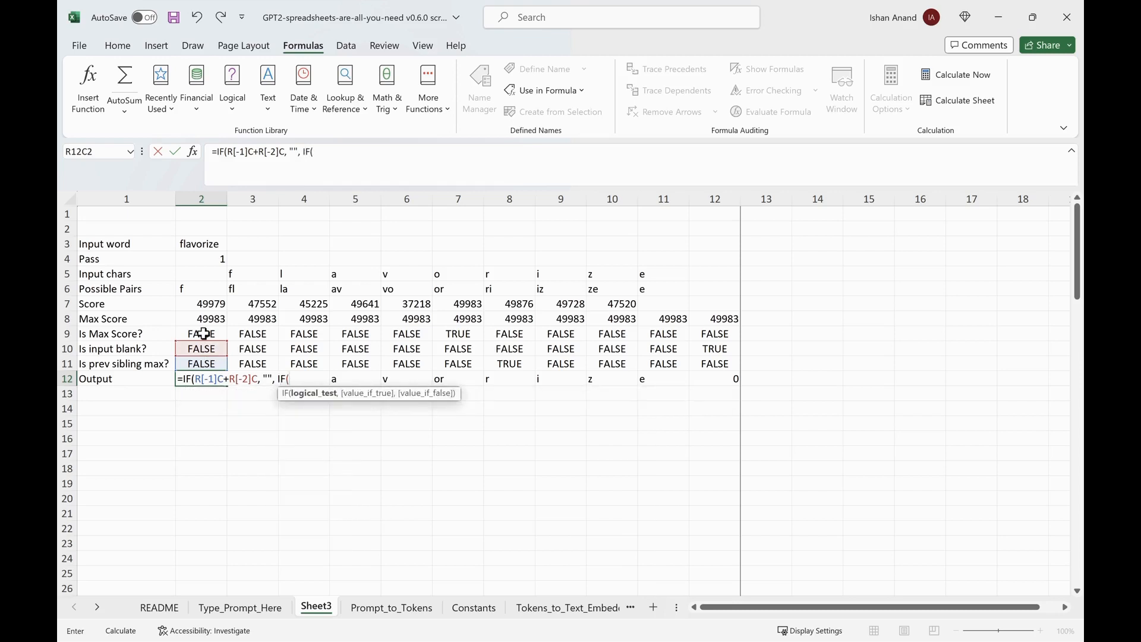
pyautogui.click(204, 334)
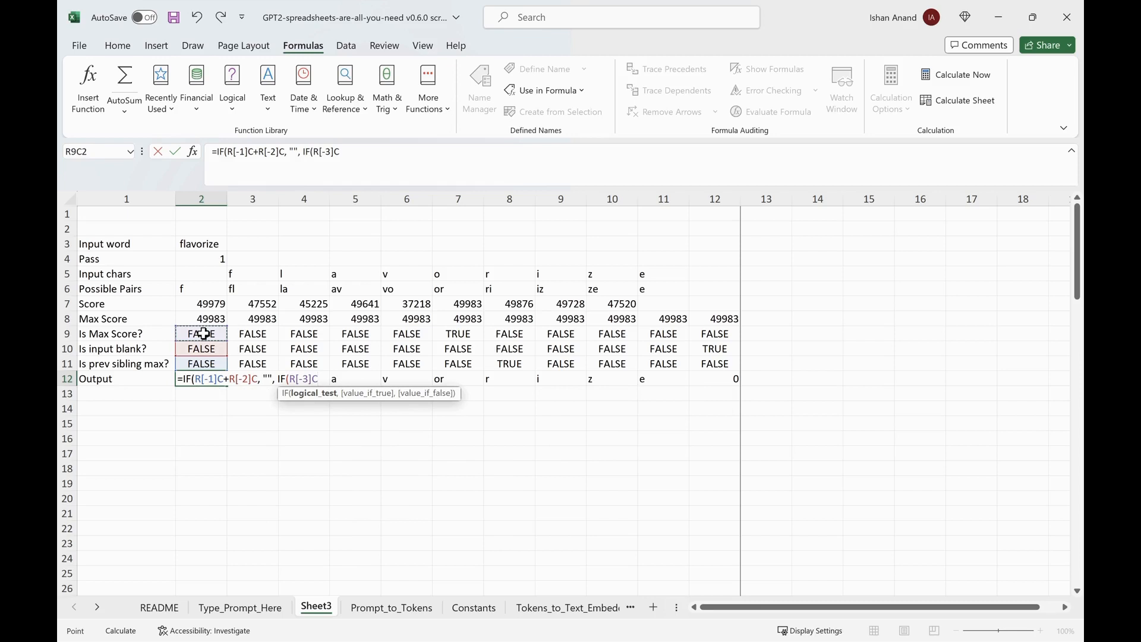
pyautogui.write(',')
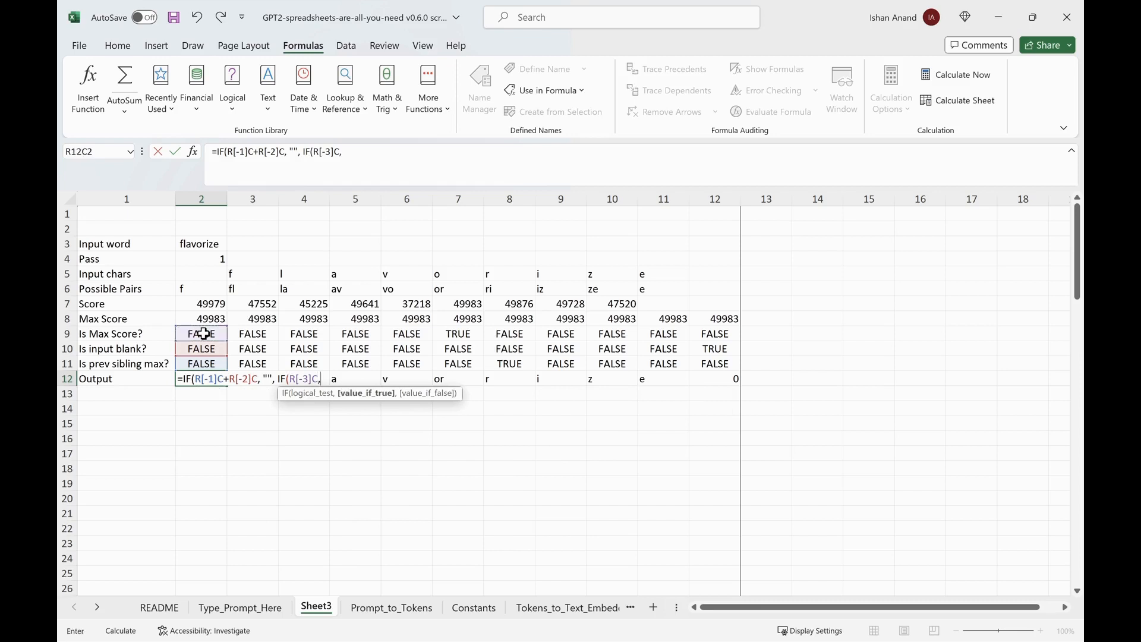
pyautogui.click(201, 289)
pyautogui.write(',')
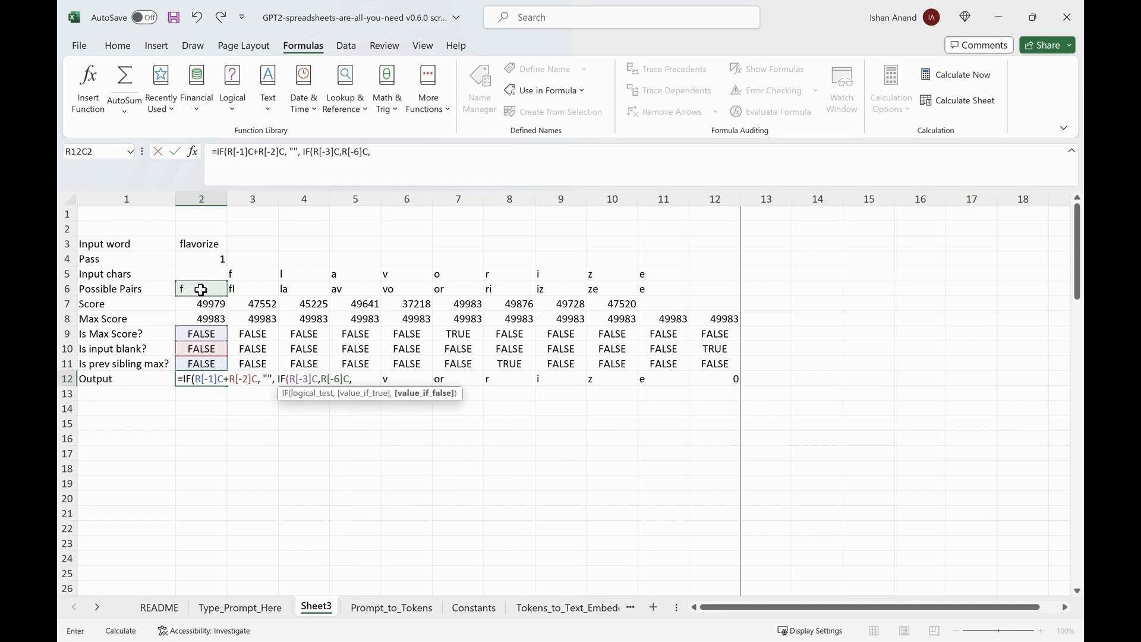
pyautogui.click(197, 272)
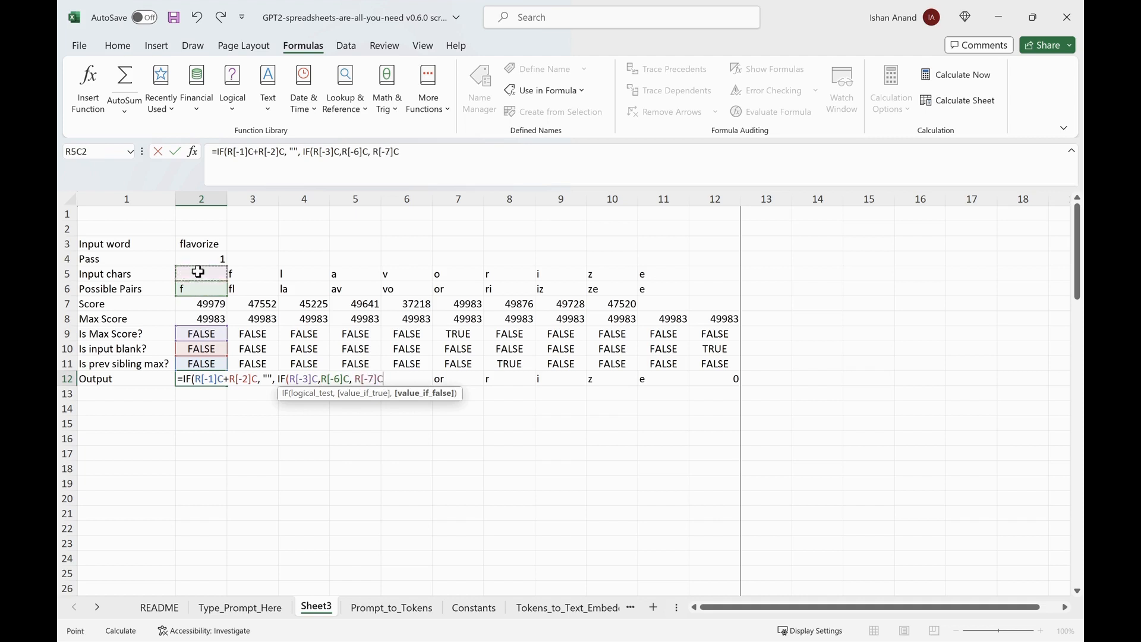
pyautogui.write(',')
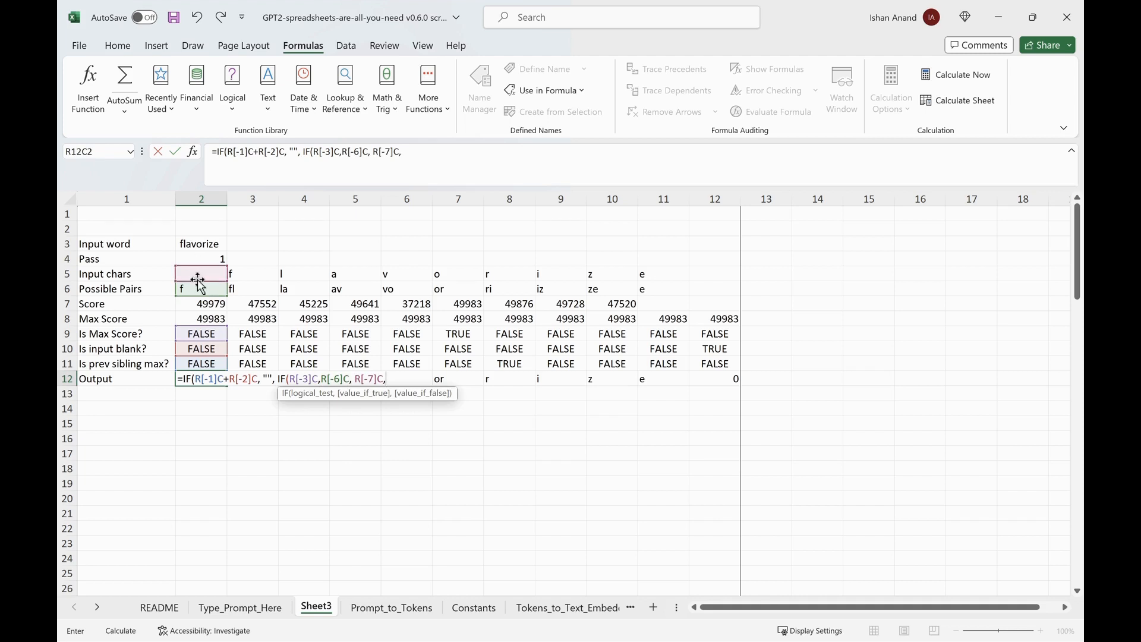
pyautogui.press('BackSpace')
pyautogui.write(')')
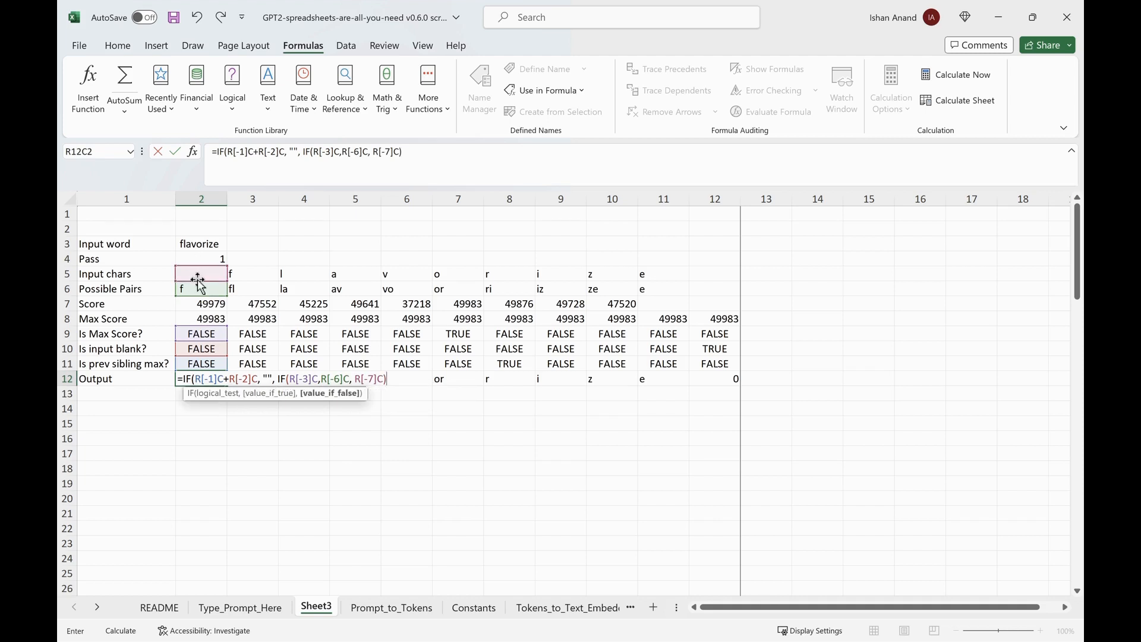
pyautogui.write(')')
pyautogui.hotkey('ctrl', 'Return')
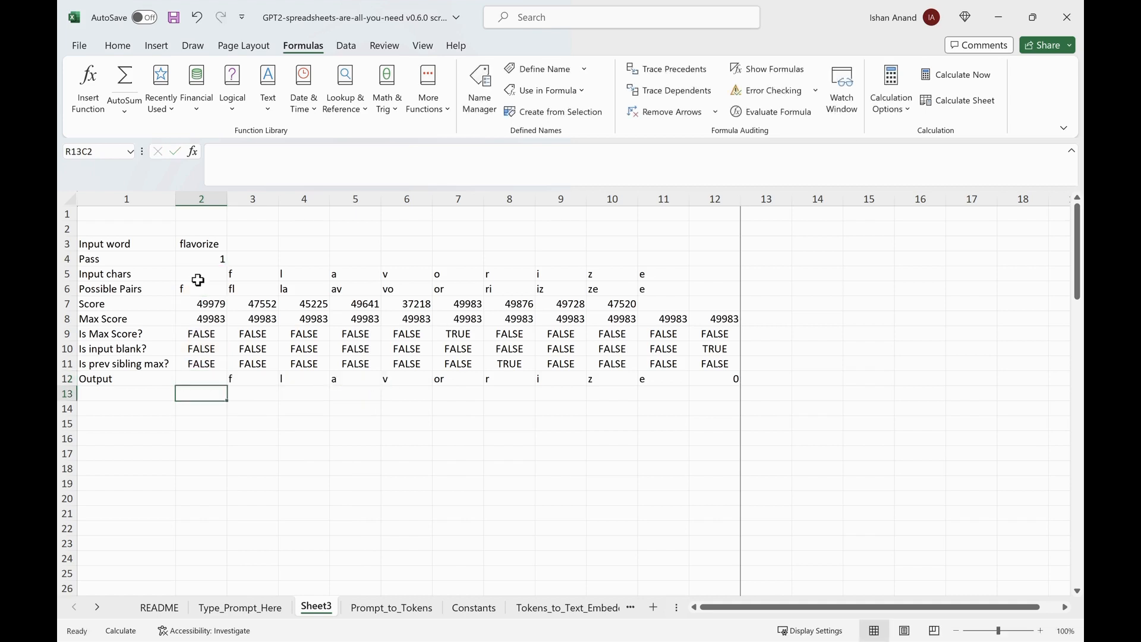
# Copy the revised output formula from R12C2 across R12C3 to R12C12.
pyautogui.hotkey('ctrl', 'c')
pyautogui.press('Right')
pyautogui.hotkey('shift', 'Right')
pyautogui.hotkey('shift', 'Right')
pyautogui.hotkey('shift', 'Right')
pyautogui.hotkey('shift', 'Right')
pyautogui.hotkey('shift', 'Right')
pyautogui.hotkey('shift', 'Right')
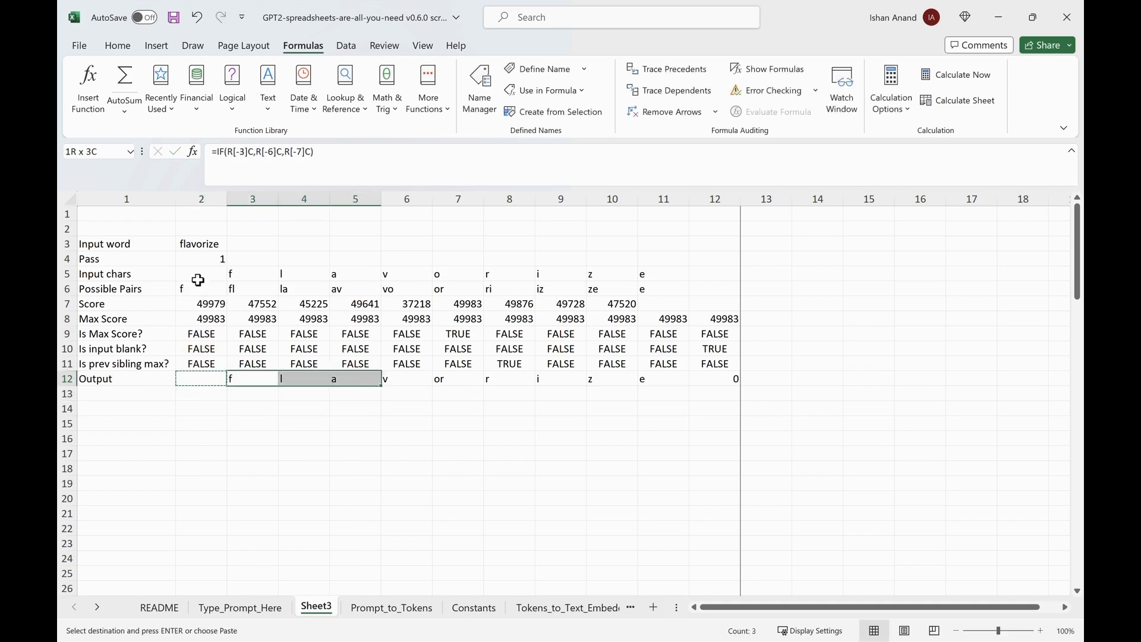
pyautogui.hotkey('shift', 'Right')
pyautogui.hotkey('shift', 'Right')
pyautogui.hotkey('shift', 'Right')
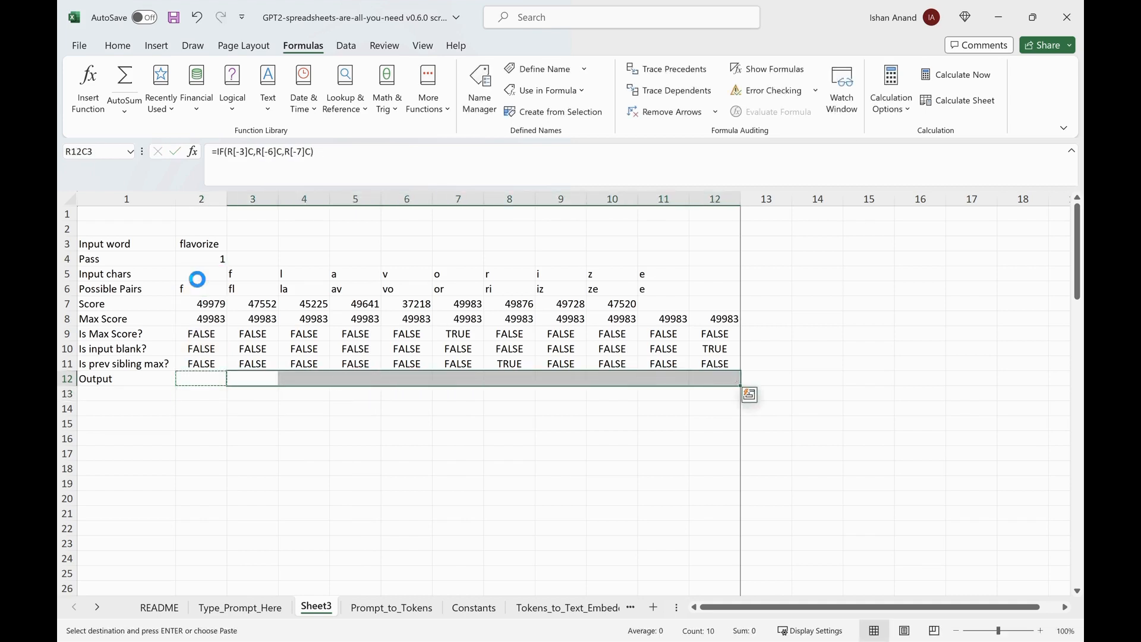
pyautogui.hotkey('ctrl', 'v')
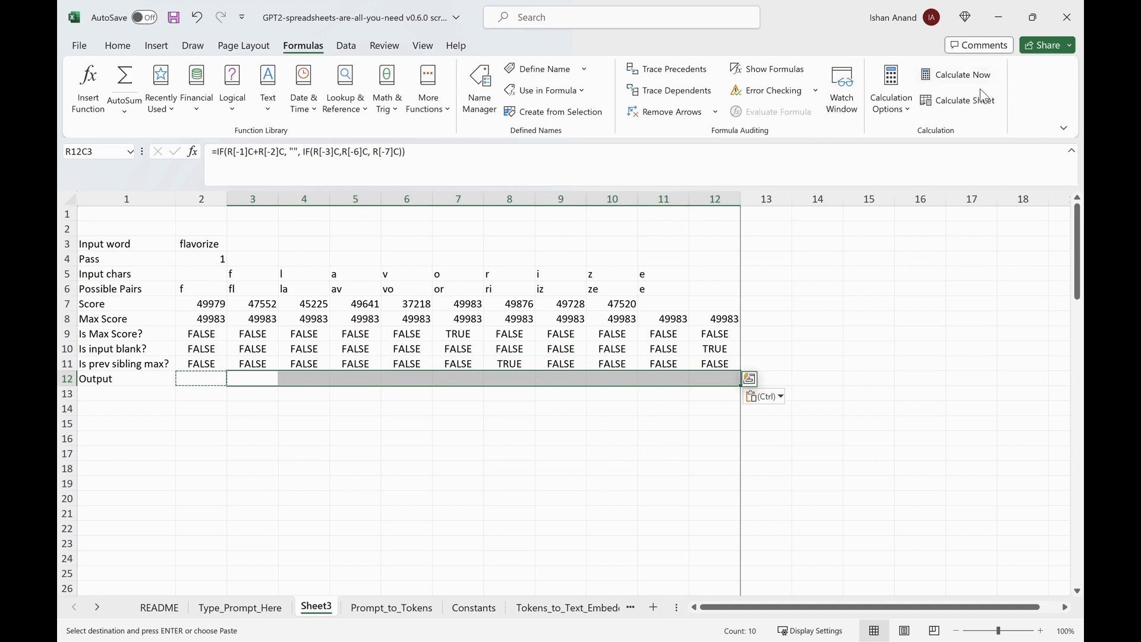
# Recalculate the sheet and check the output in R12C12 and R12C8 against the merged pair in R6C7.
pyautogui.click(971, 102)
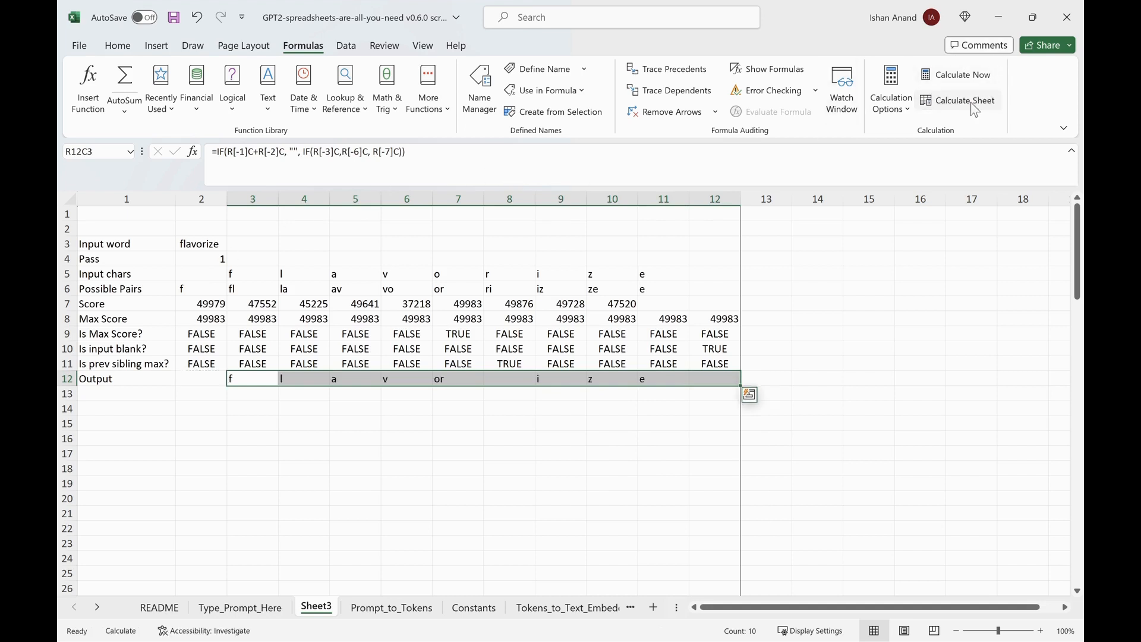
pyautogui.click(510, 404)
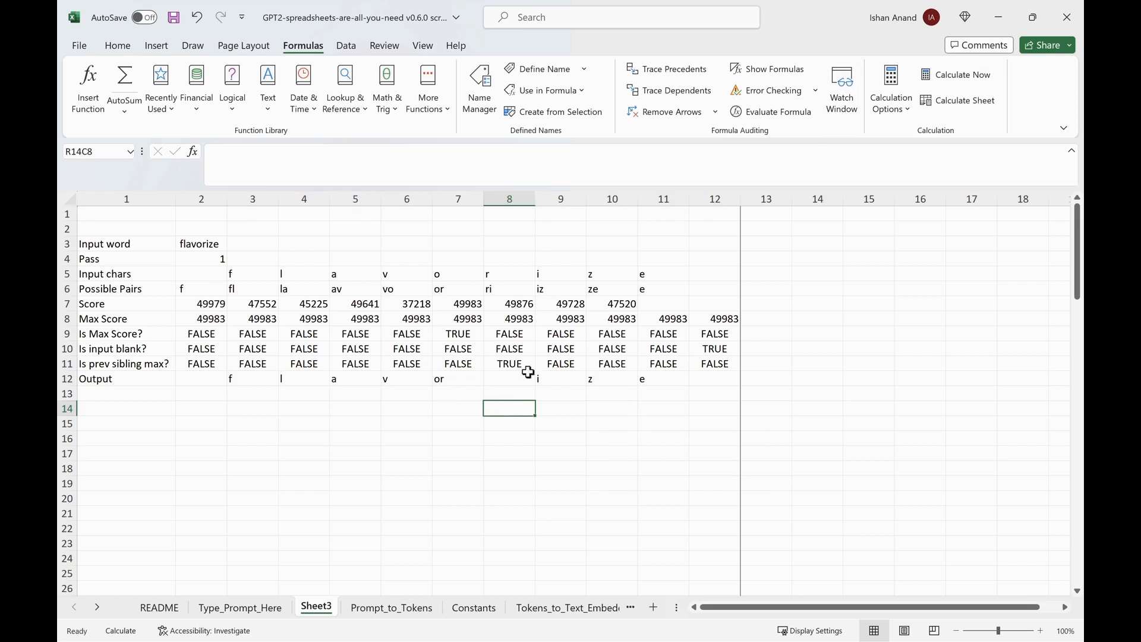
pyautogui.click(700, 380)
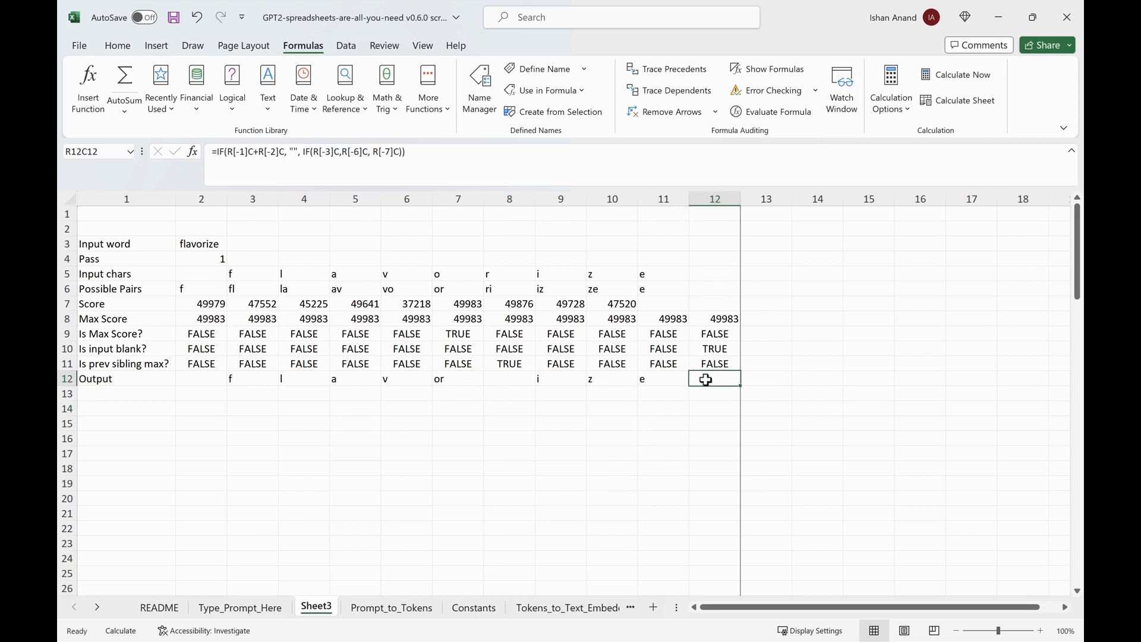
pyautogui.click(501, 274)
pyautogui.press('Left')
pyautogui.press('Down')
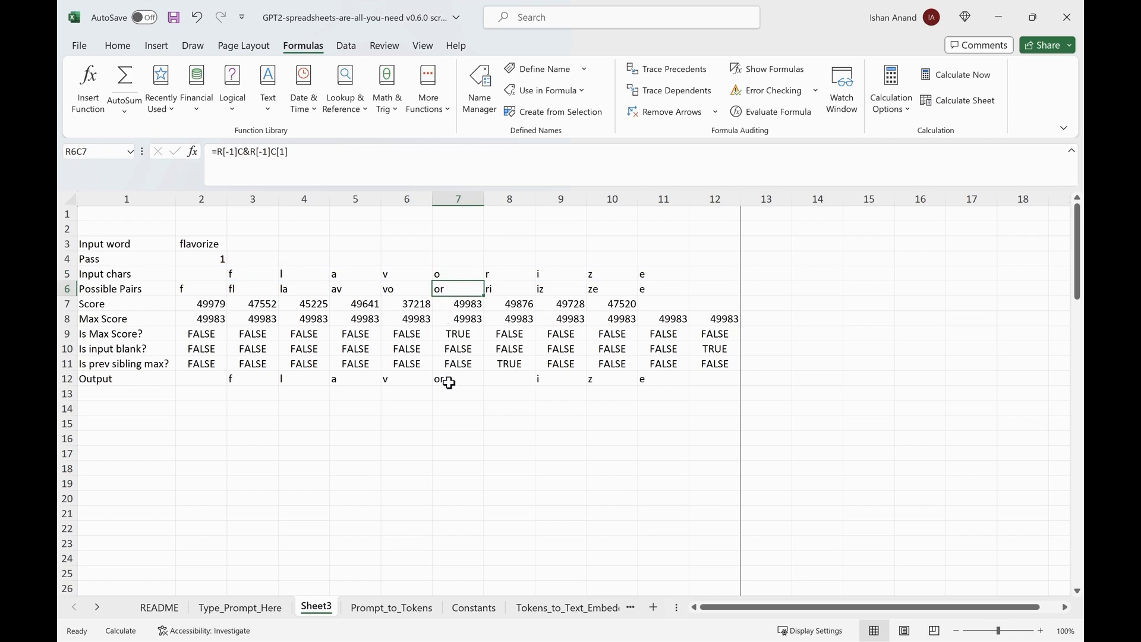
pyautogui.click(495, 381)
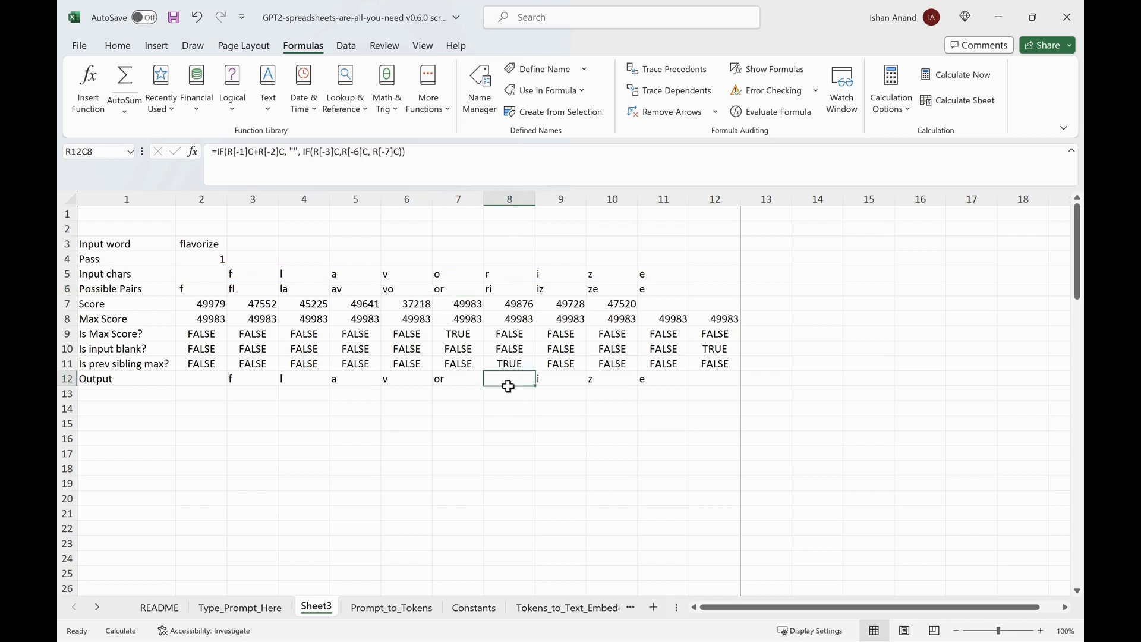
# Label R14C1 "Pass" and enter a formula in R14C2 adding 1 to the pass number in R4C2.
pyautogui.click(146, 413)
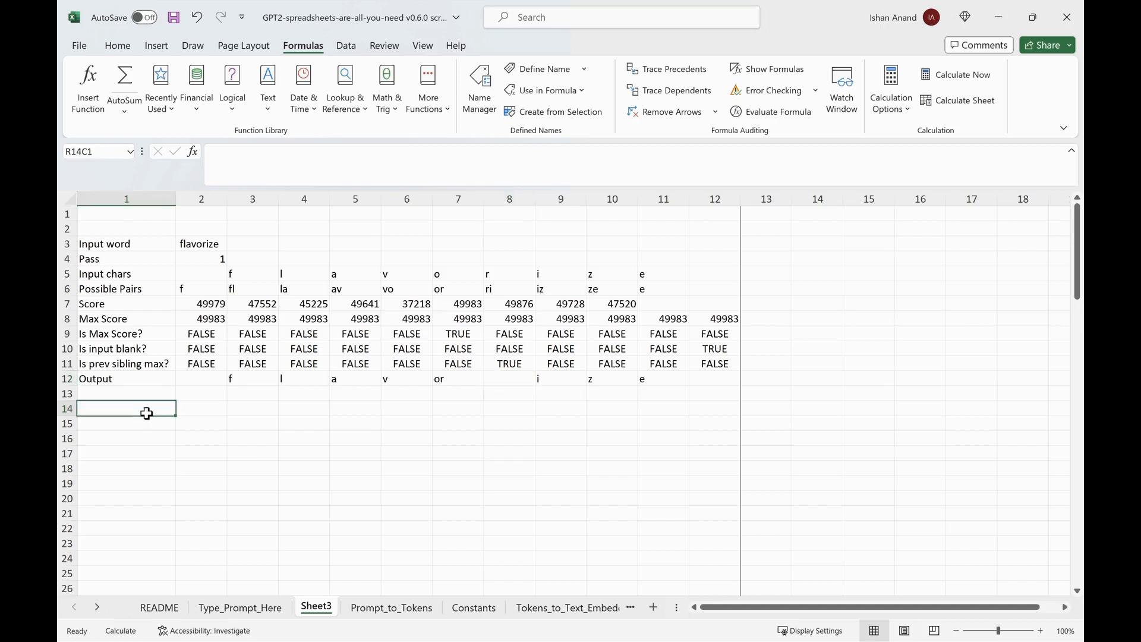
pyautogui.write('Pass')
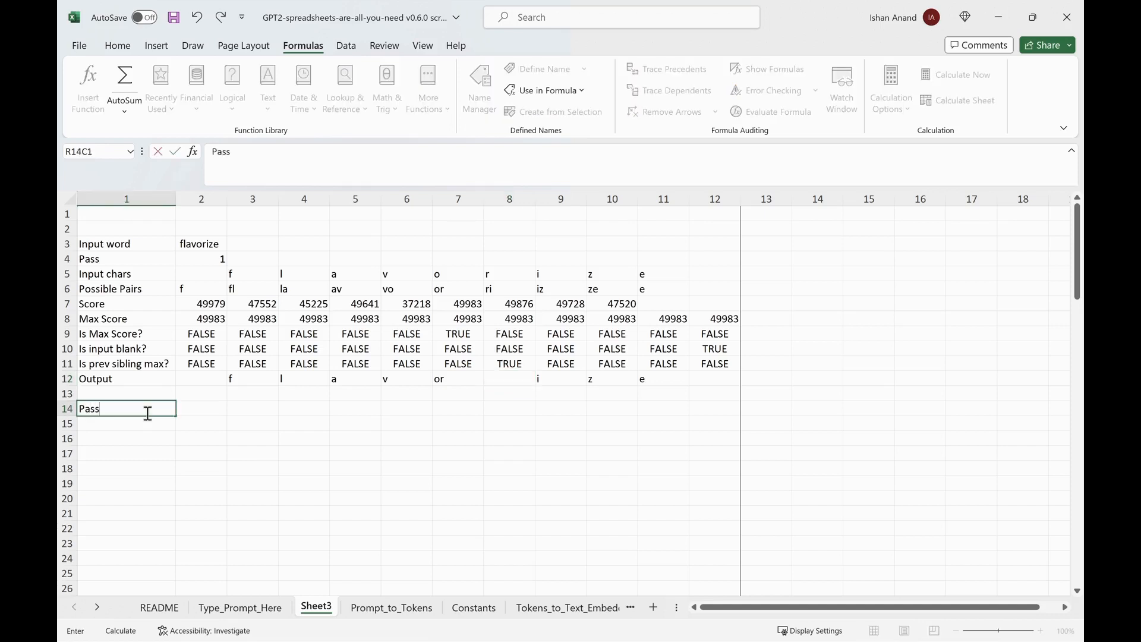
pyautogui.press('Return')
pyautogui.press('Up')
pyautogui.press('Right')
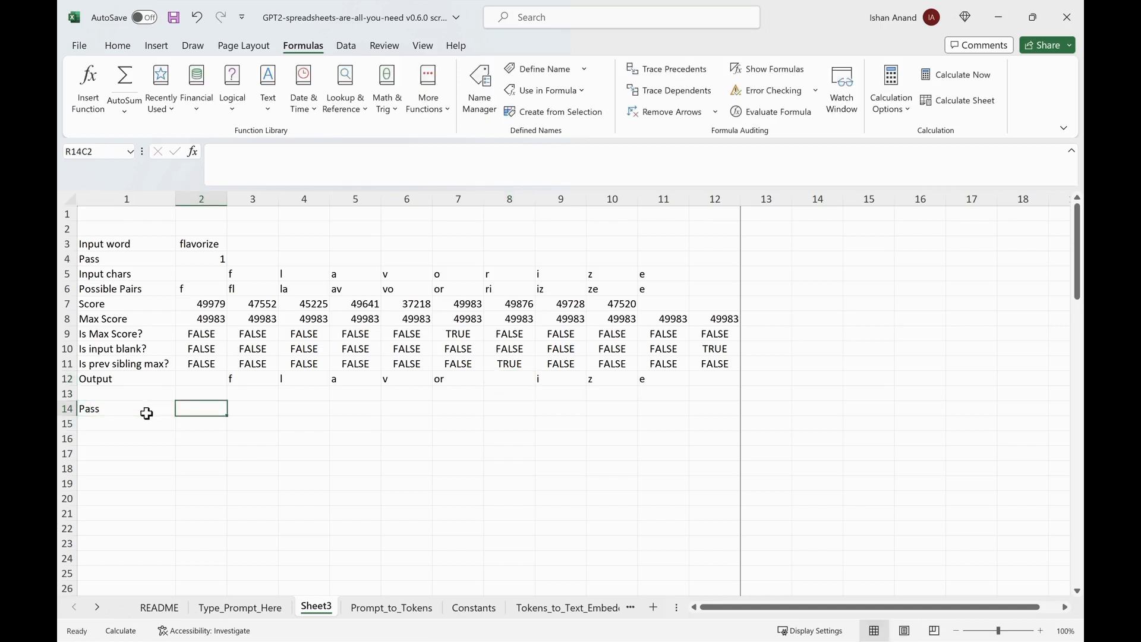
pyautogui.write('=')
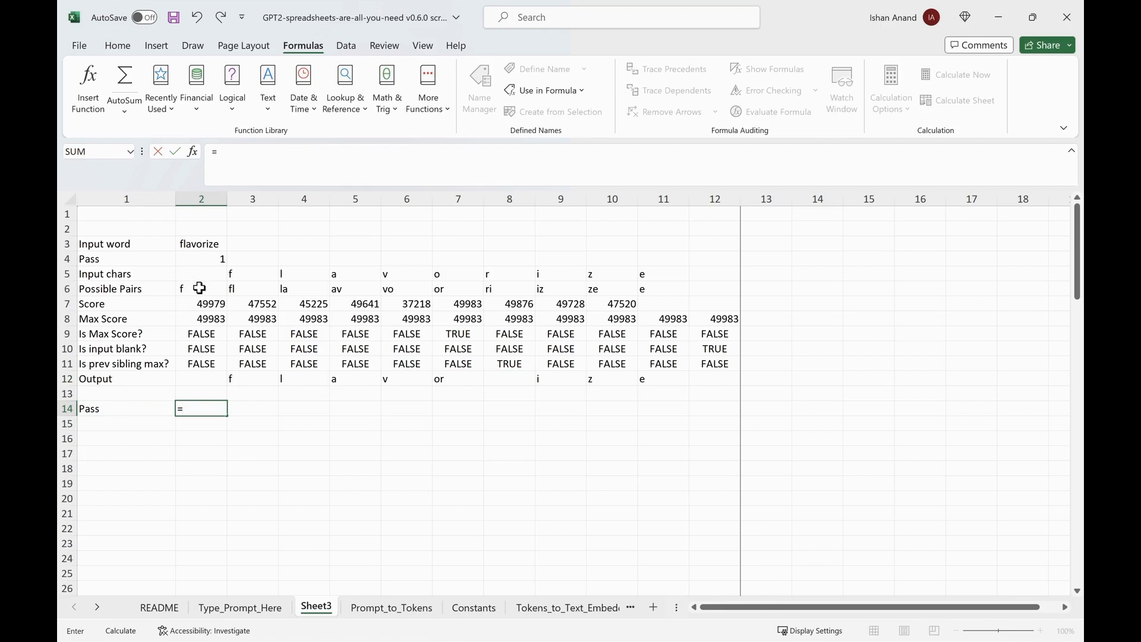
pyautogui.click(206, 262)
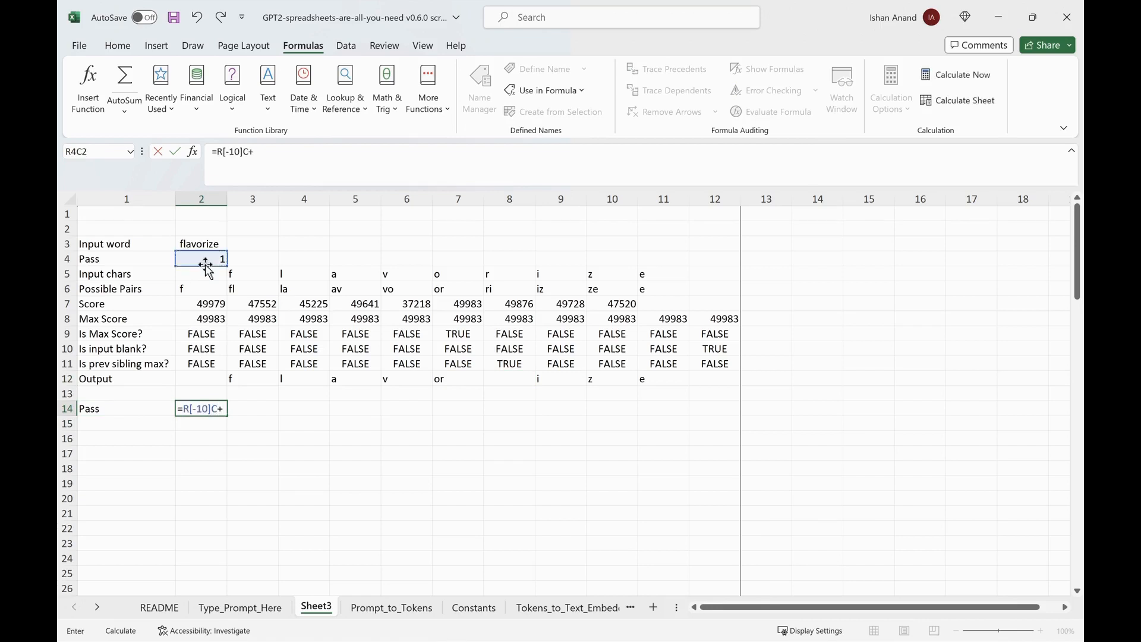
pyautogui.press('Return')
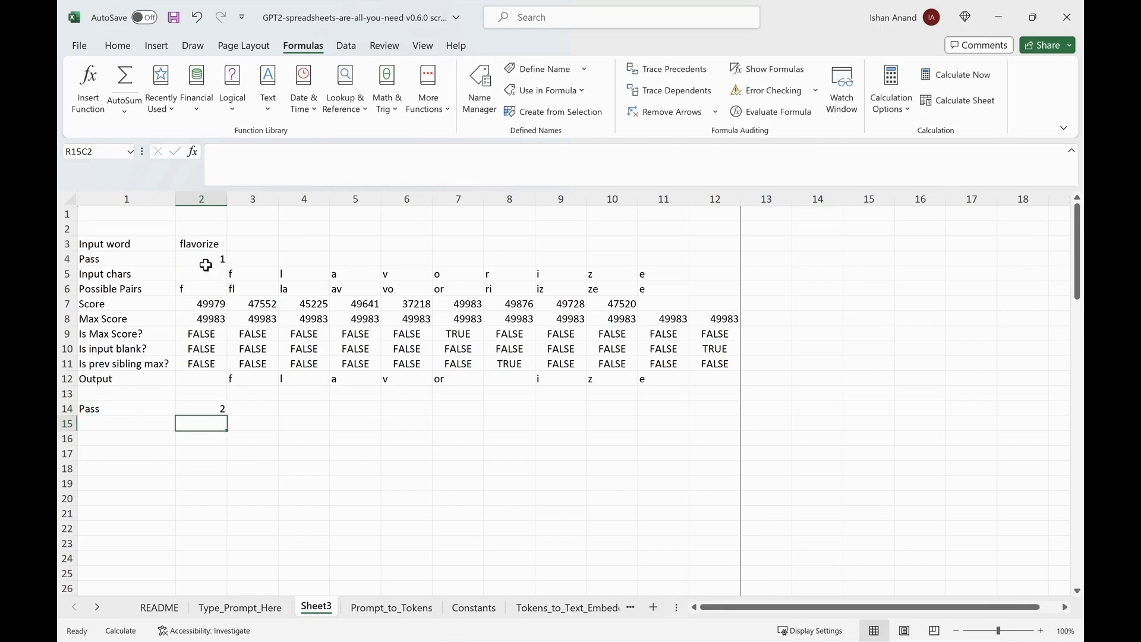
# Label R15C1 "Input" for the second pass's input row.
pyautogui.press('Left')
pyautogui.write('Input')
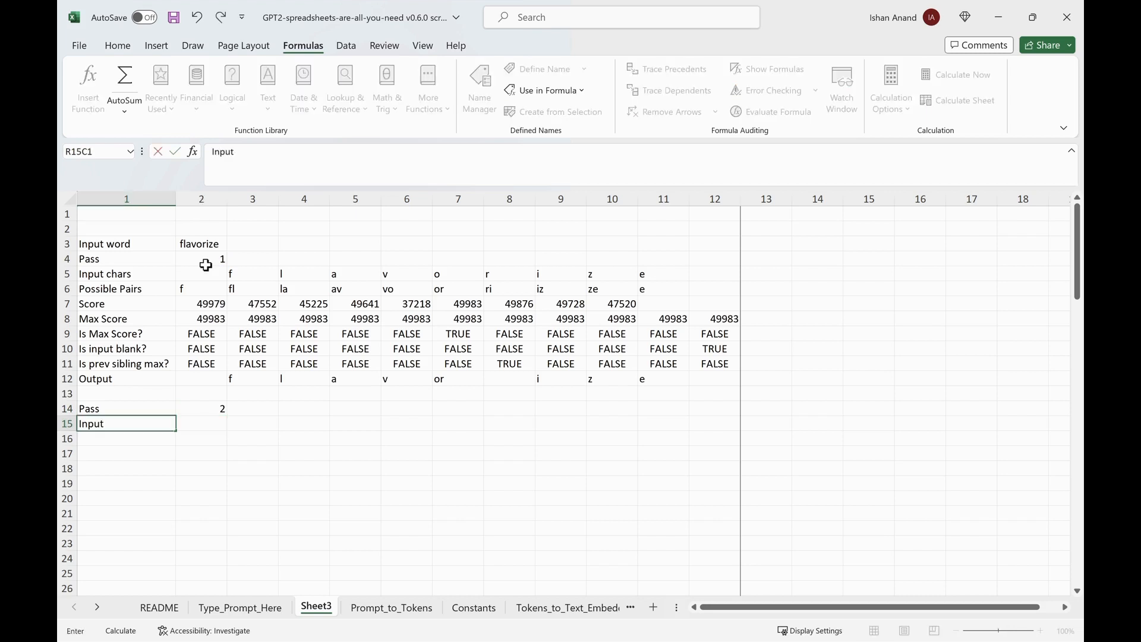
pyautogui.press('Return')
pyautogui.press('Up')
pyautogui.press('Right')
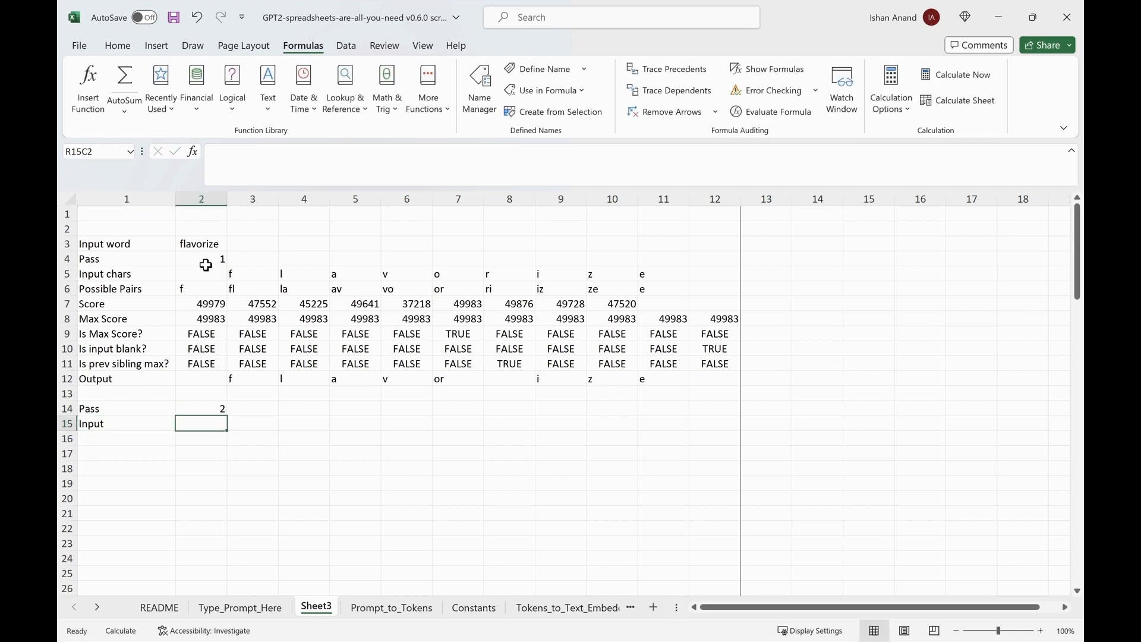
# Examine the first pass's output row across row 12, including the merged sibling's cell R12C8.
pyautogui.click(132, 380)
pyautogui.hotkey('shift', 'Right')
pyautogui.hotkey('shift', 'Right')
pyautogui.hotkey('shift', 'Right')
pyautogui.hotkey('shift', 'Right')
pyautogui.hotkey('shift', 'Right')
pyautogui.hotkey('shift', 'Right')
pyautogui.hotkey('shift', 'Right')
pyautogui.hotkey('shift', 'Right')
pyautogui.hotkey('shift', 'Right')
pyautogui.hotkey('shift', 'Right')
pyautogui.hotkey('shift', 'Right')
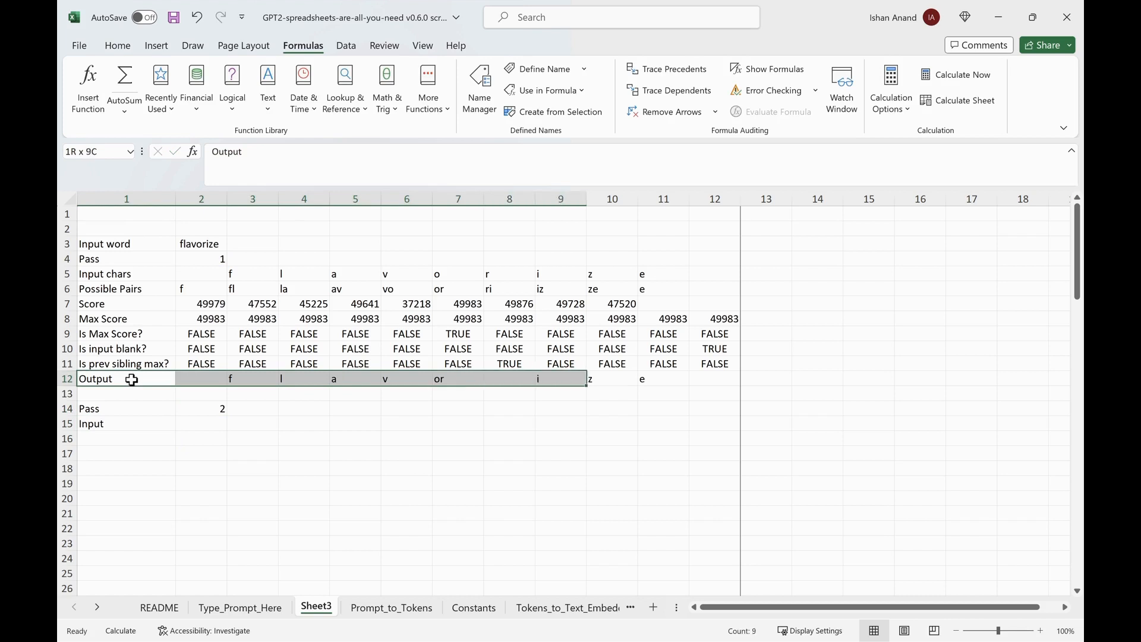
pyautogui.click(166, 471)
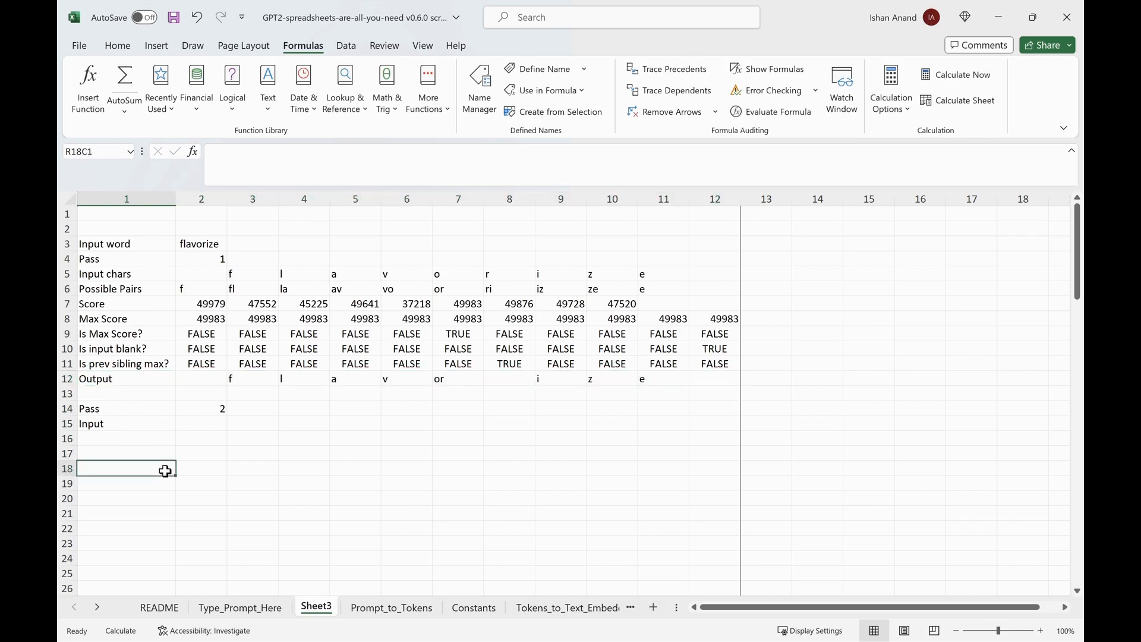
pyautogui.click(492, 383)
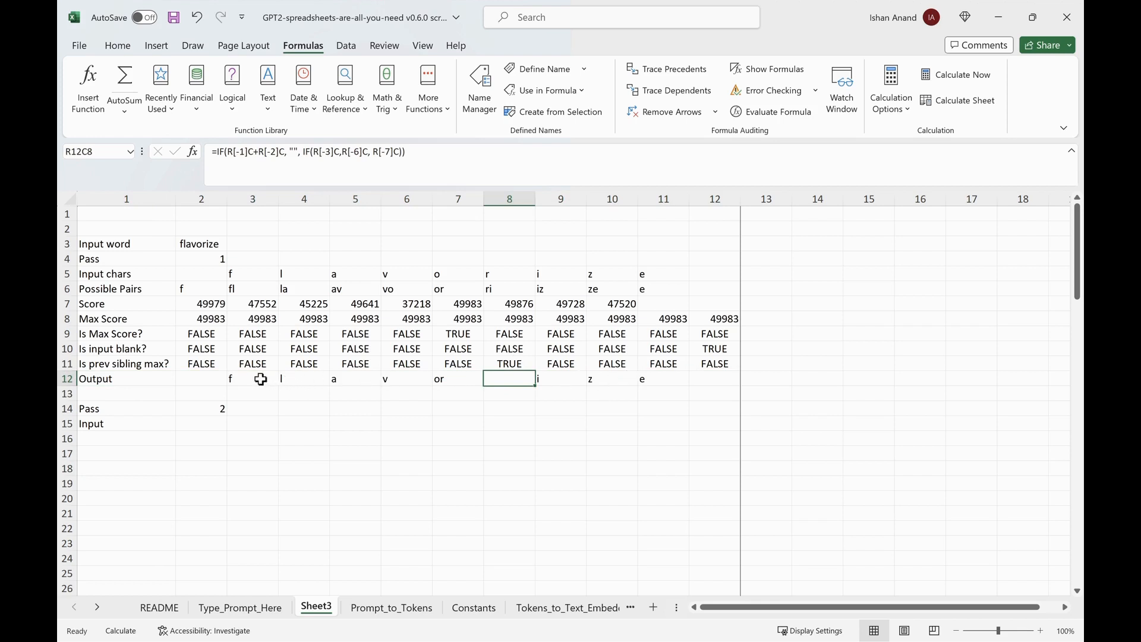
# Enter a get_nonblanks_in_range formula in R15C2 covering the first pass's output cells R12C2 through R12C12.
pyautogui.click(203, 426)
pyautogui.write('=')
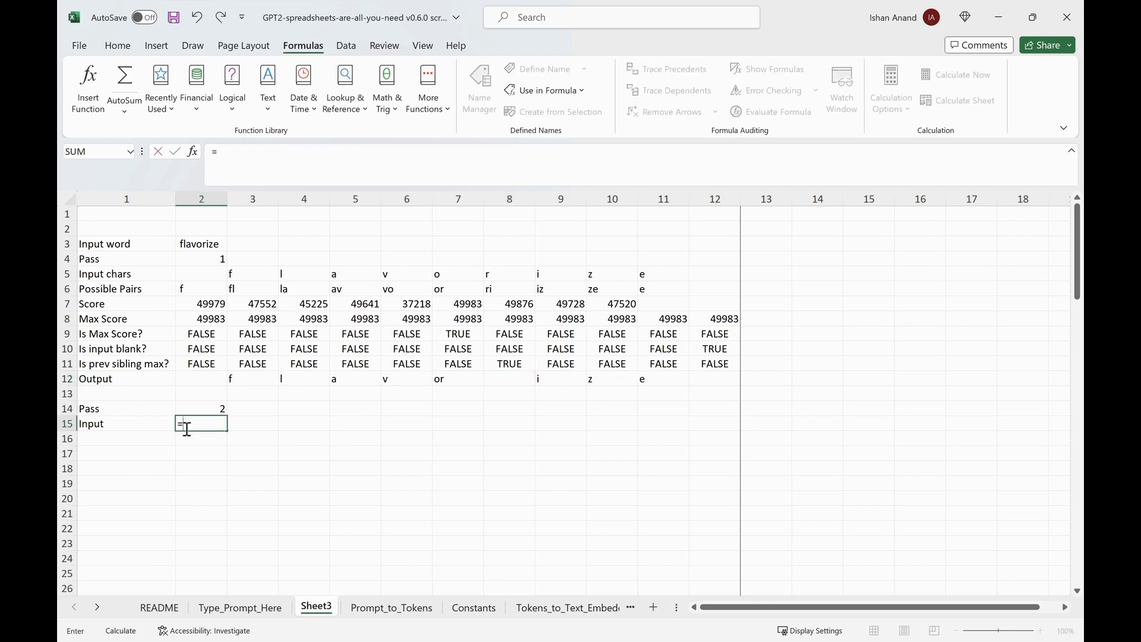
pyautogui.write('get')
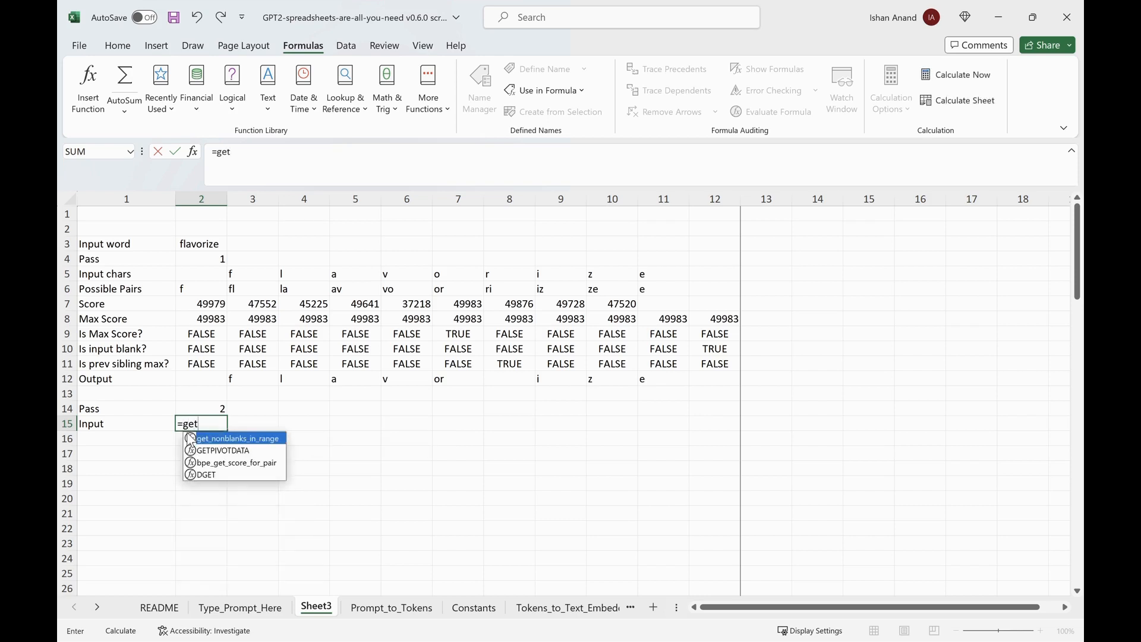
pyautogui.doubleClick(190, 437)
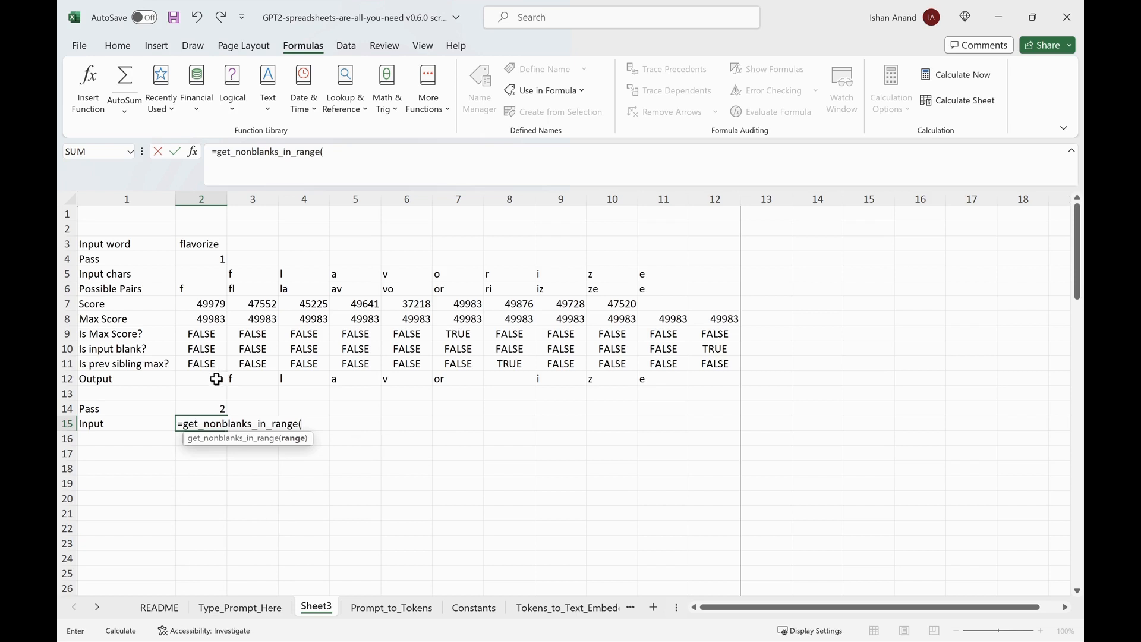
pyautogui.moveTo(216, 379); pyautogui.dragTo(737, 383)
pyautogui.press('Return')
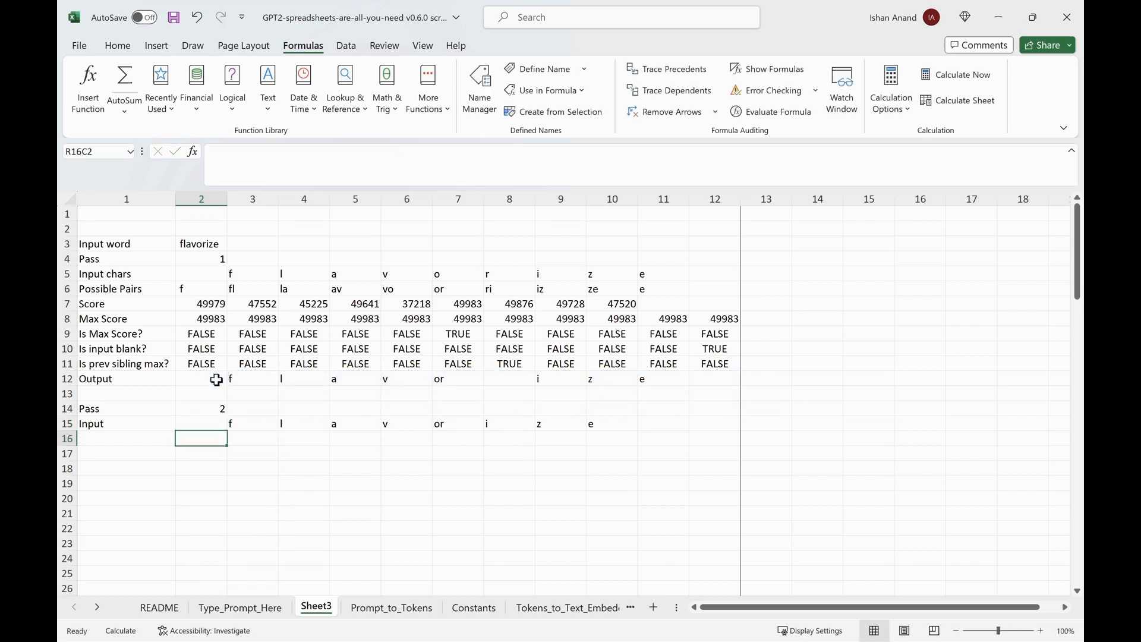
# Look through the workbook's defined names and LAMBDA functions, including get_nonblanks_in_range.
pyautogui.click(486, 87)
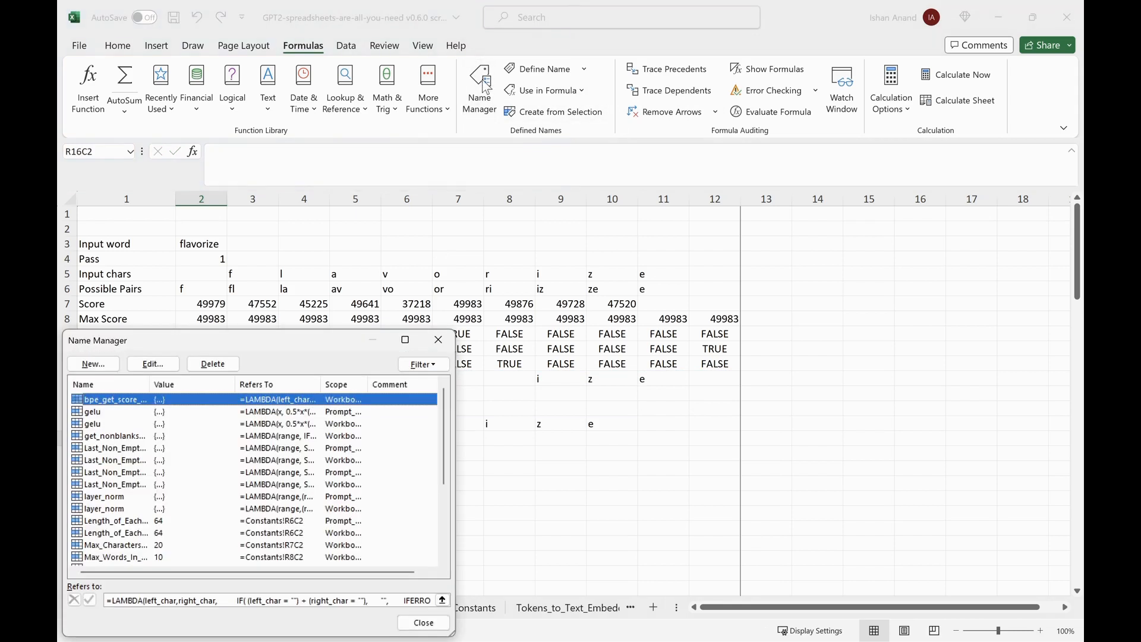
pyautogui.scroll(-3, 308, 449)
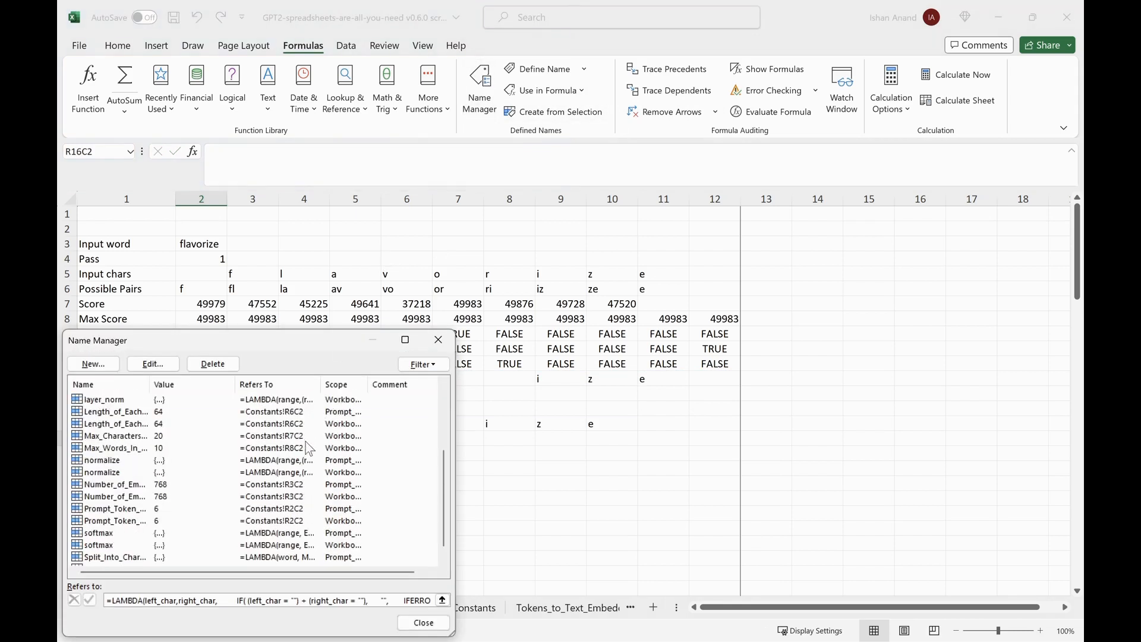
pyautogui.click(438, 339)
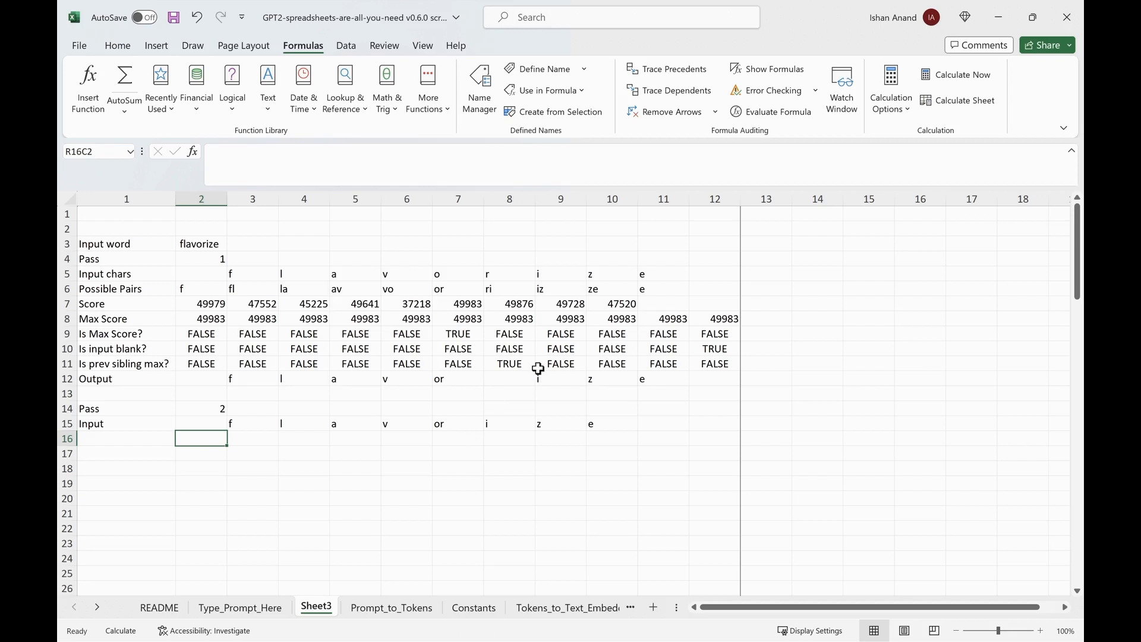
# Compare the blank output cell R12C8 with the second pass's input cell R15C7.
pyautogui.click(504, 383)
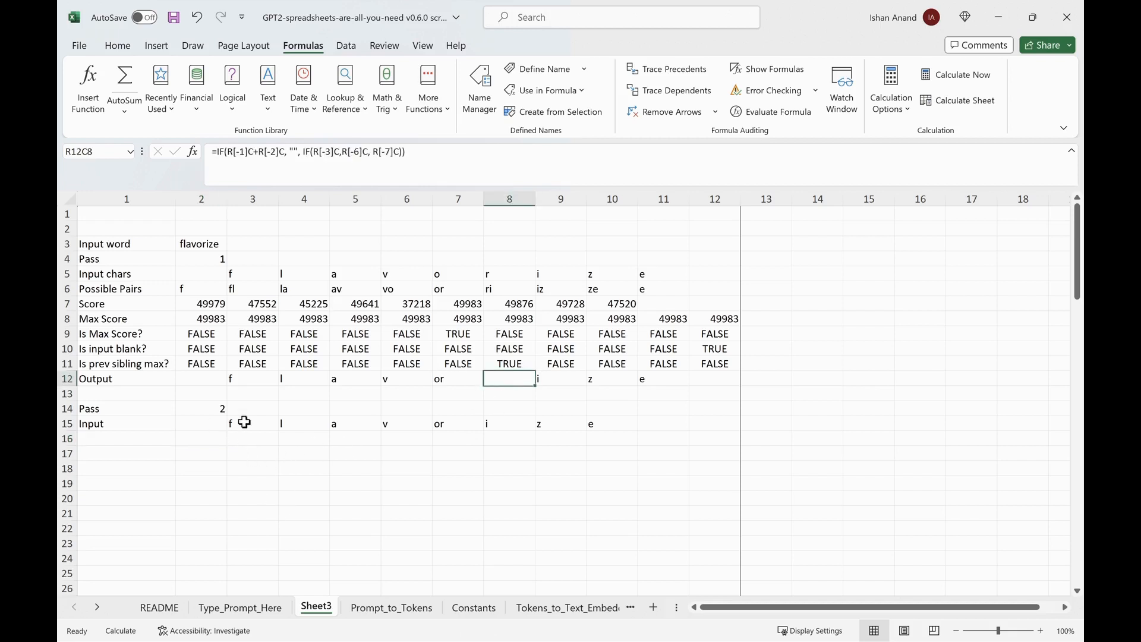
pyautogui.click(453, 429)
pyautogui.click(504, 376)
pyautogui.click(448, 430)
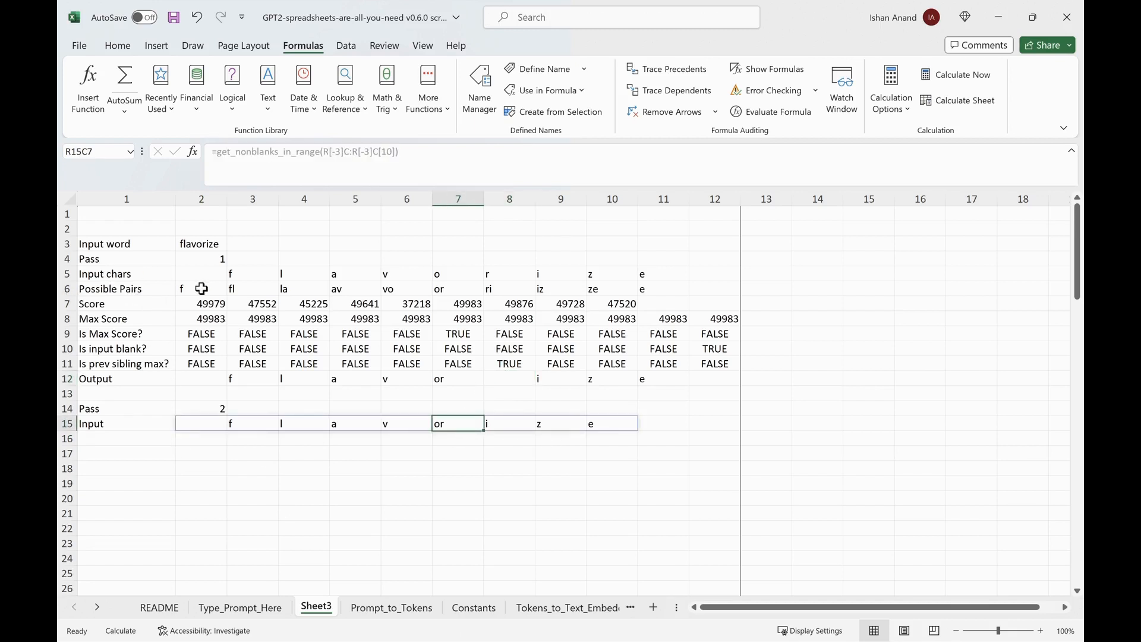
# Copy the first pass's block R6C1 through R13C12 to R16C1 and recalculate the sheet.
pyautogui.click(123, 290)
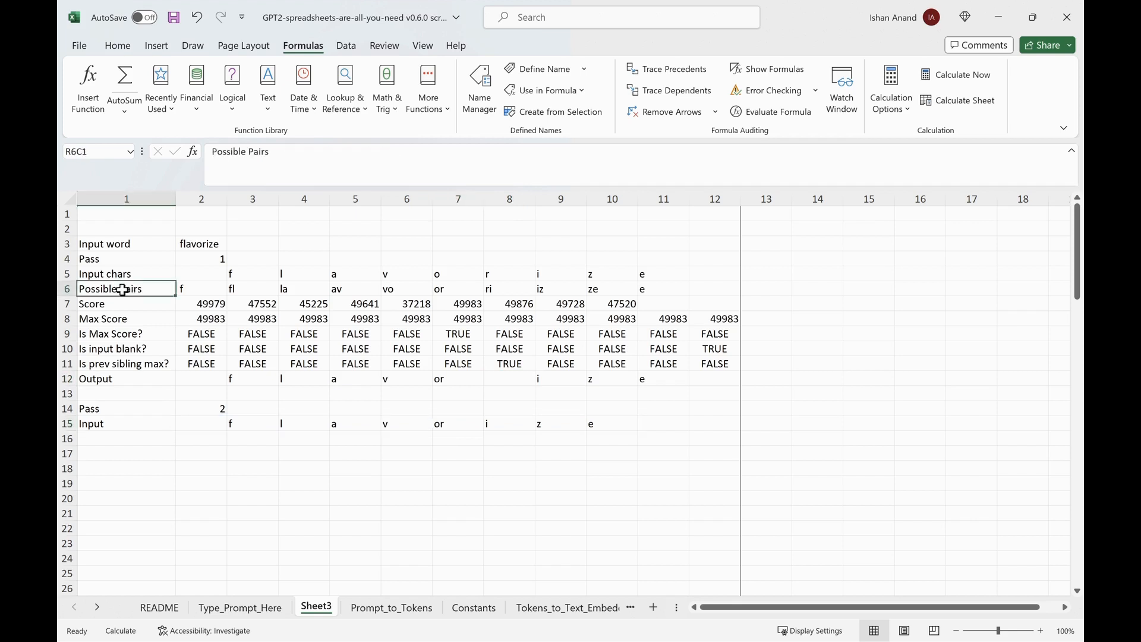
pyautogui.hotkey('shift', 'Right')
pyautogui.hotkey('shift', 'Right')
pyautogui.hotkey('shift', 'Right')
pyautogui.hotkey('shift', 'Right')
pyautogui.hotkey('shift', 'Right')
pyautogui.hotkey('shift', 'Right')
pyautogui.hotkey('shift', 'Right')
pyautogui.hotkey('shift', 'Right')
pyautogui.hotkey('shift', 'Right')
pyautogui.hotkey('shift', 'Right')
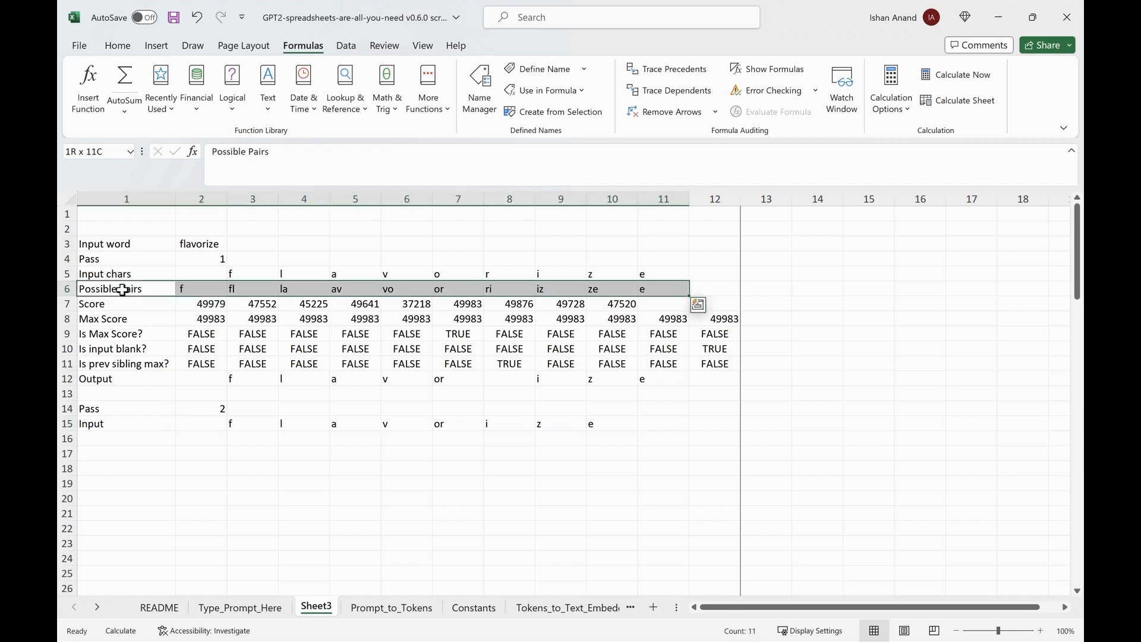
pyautogui.hotkey('shift', 'Right')
pyautogui.hotkey('shift', 'Down')
pyautogui.hotkey('shift', 'Down')
pyautogui.hotkey('shift', 'Down')
pyautogui.hotkey('shift', 'Down')
pyautogui.hotkey('shift', 'Down')
pyautogui.hotkey('shift', 'Down')
pyautogui.hotkey('shift', 'Down')
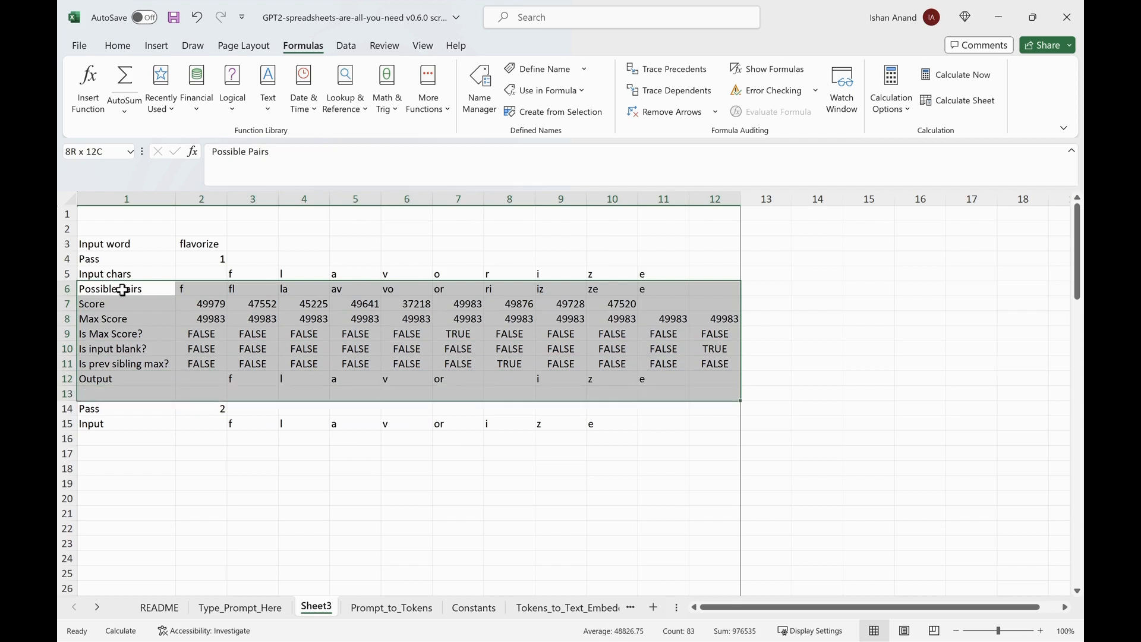
pyautogui.hotkey('ctrl', 'c')
pyautogui.click(134, 440)
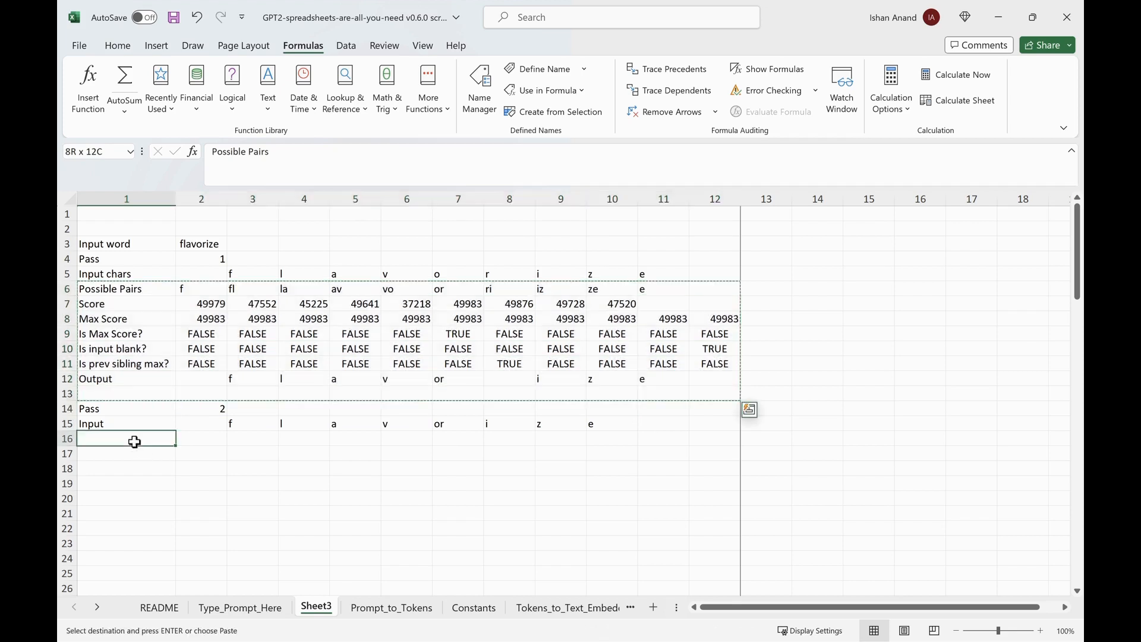
pyautogui.hotkey('ctrl', 'v')
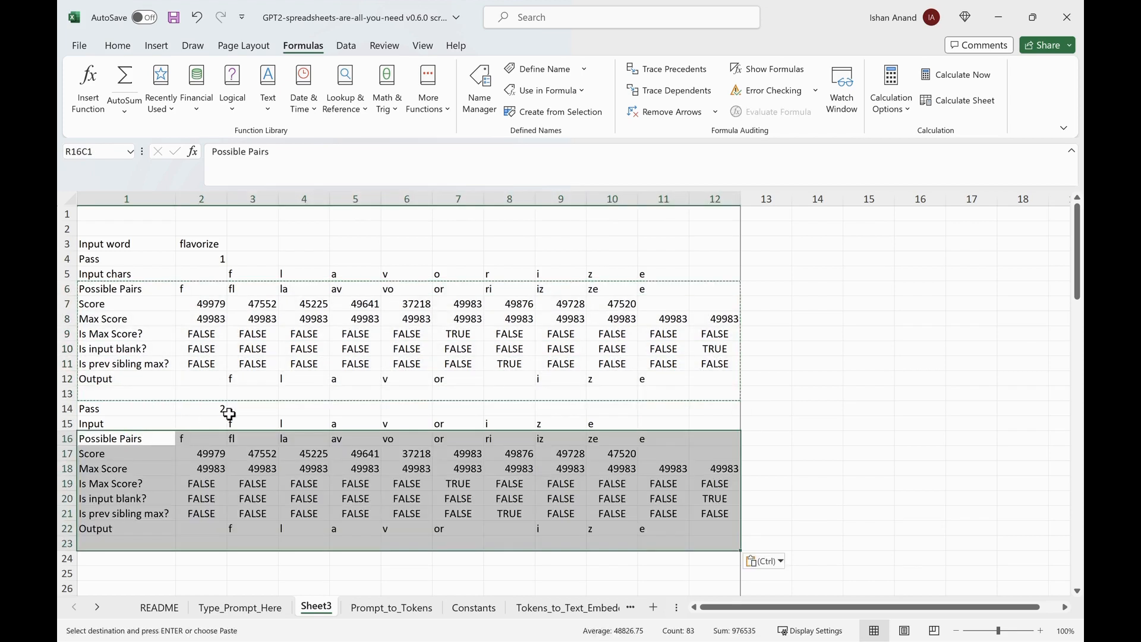
pyautogui.click(945, 101)
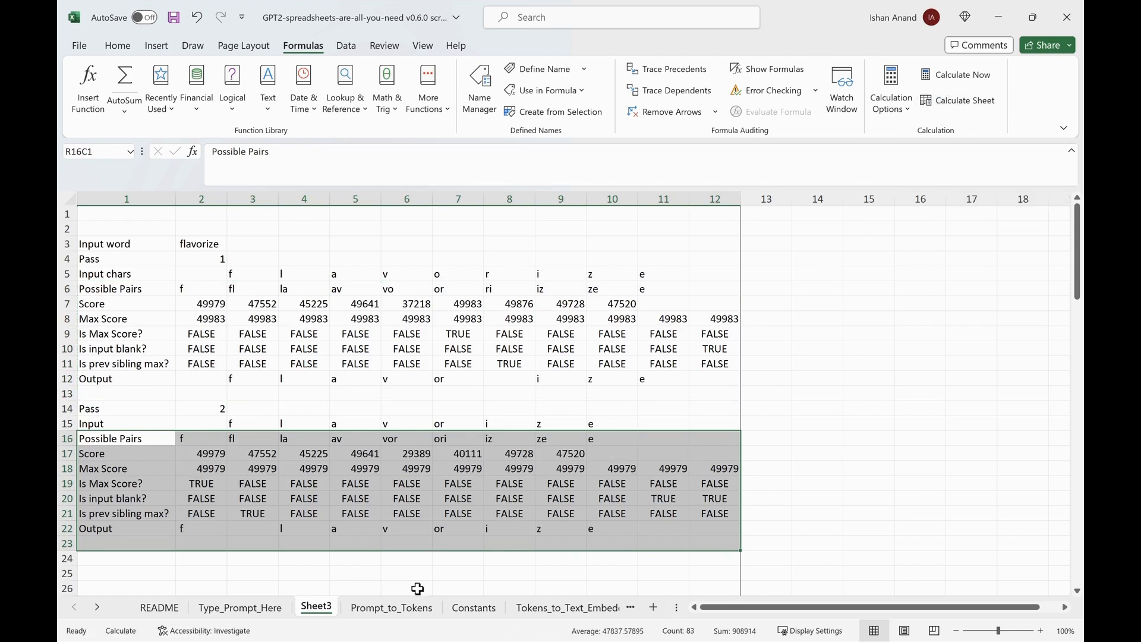
# Examine the second pass's output in R22C2 and R22C3 against its max score in R18C2 and pair in R16C2.
pyautogui.click(315, 542)
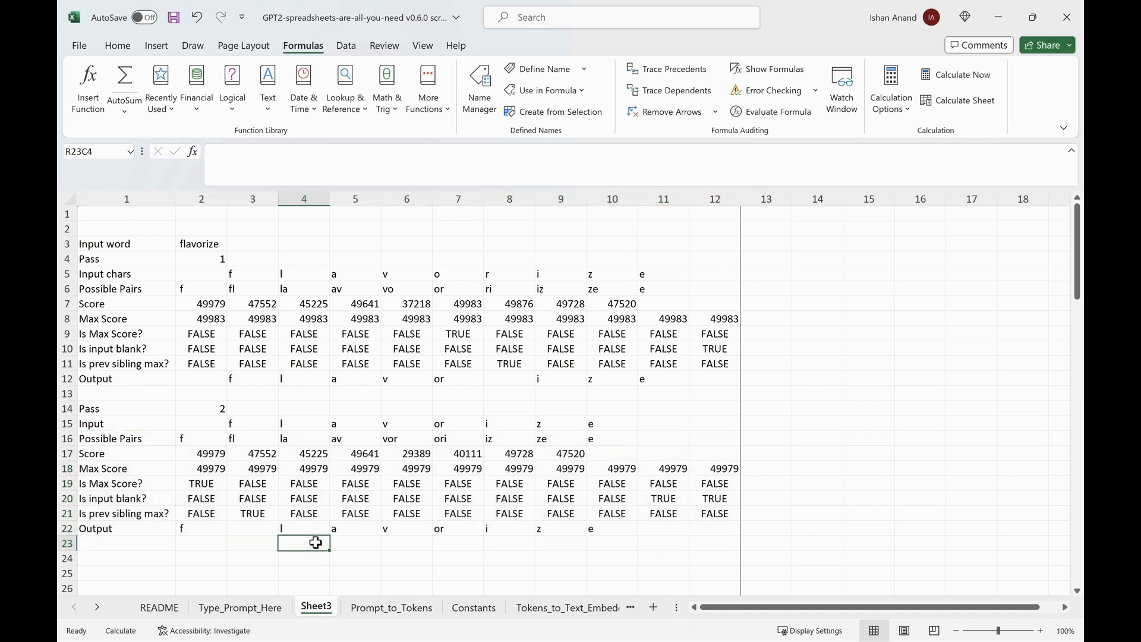
pyautogui.click(204, 529)
pyautogui.click(217, 470)
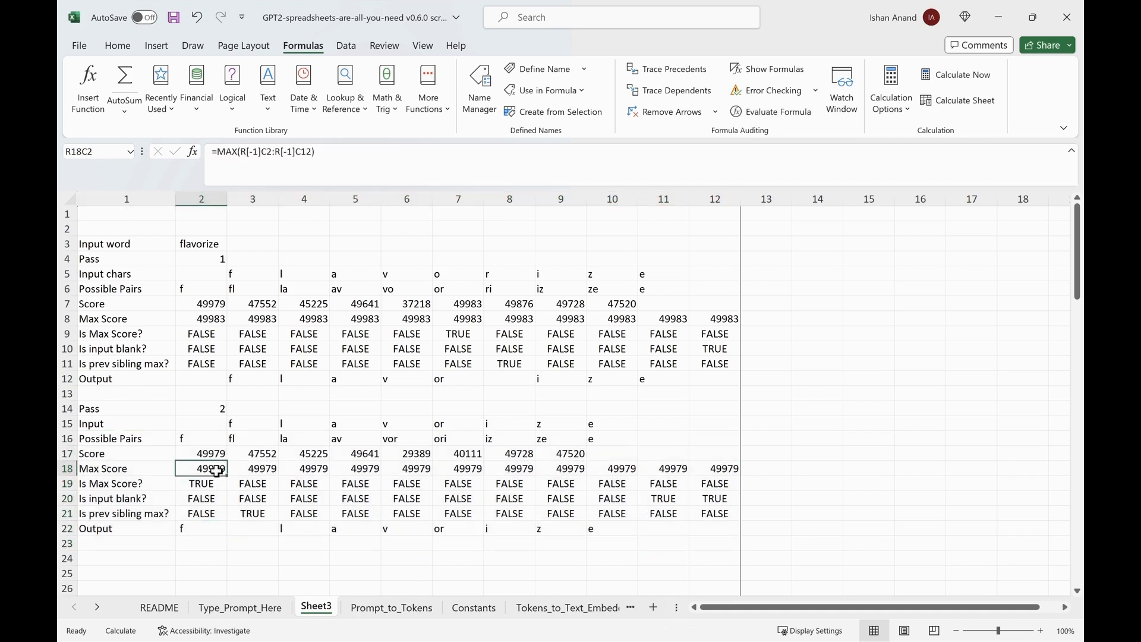
pyautogui.press('Up')
pyautogui.press('Up')
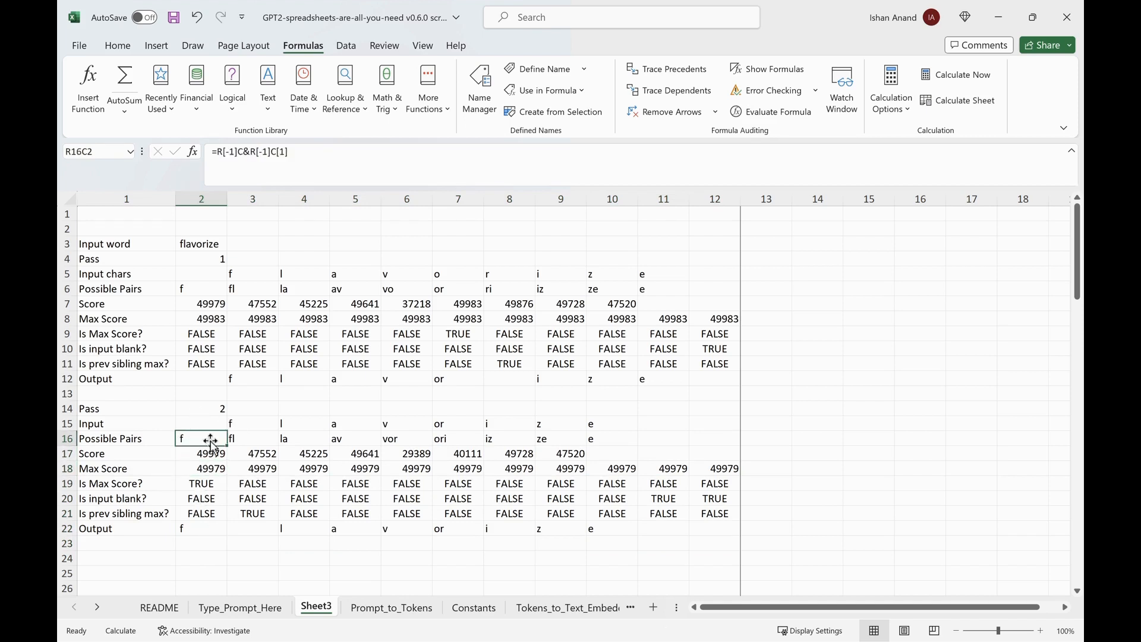
pyautogui.click(249, 526)
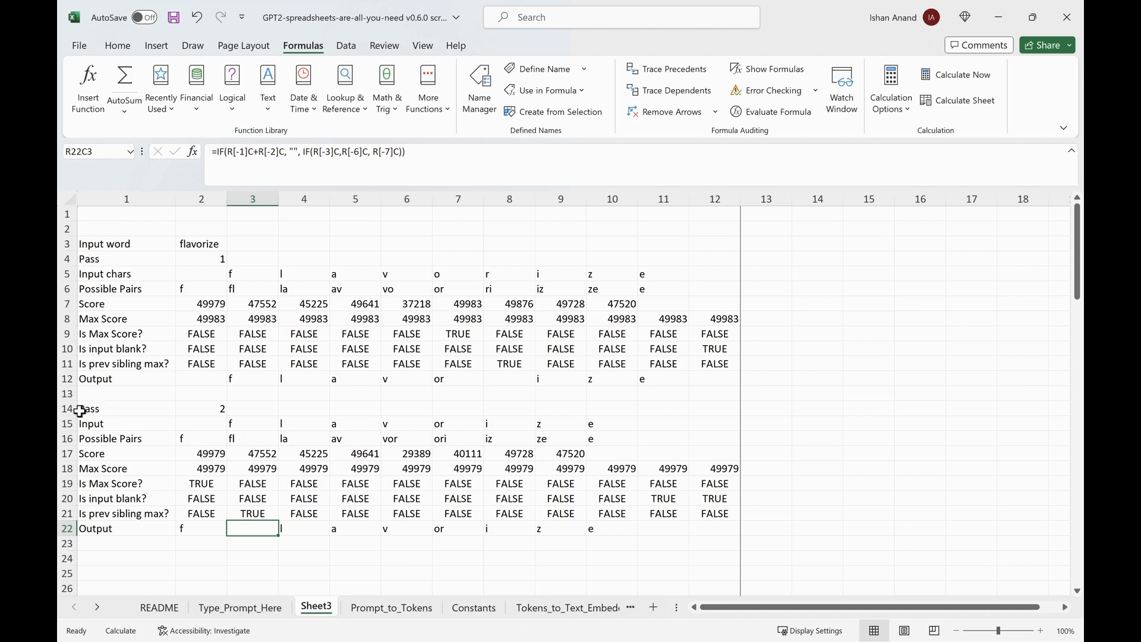
# Copy the whole second-pass block, rows 14 to 23, and paste it starting at R24C1.
pyautogui.moveTo(67, 409); pyautogui.dragTo(67, 543)
pyautogui.hotkey('ctrl', 'c')
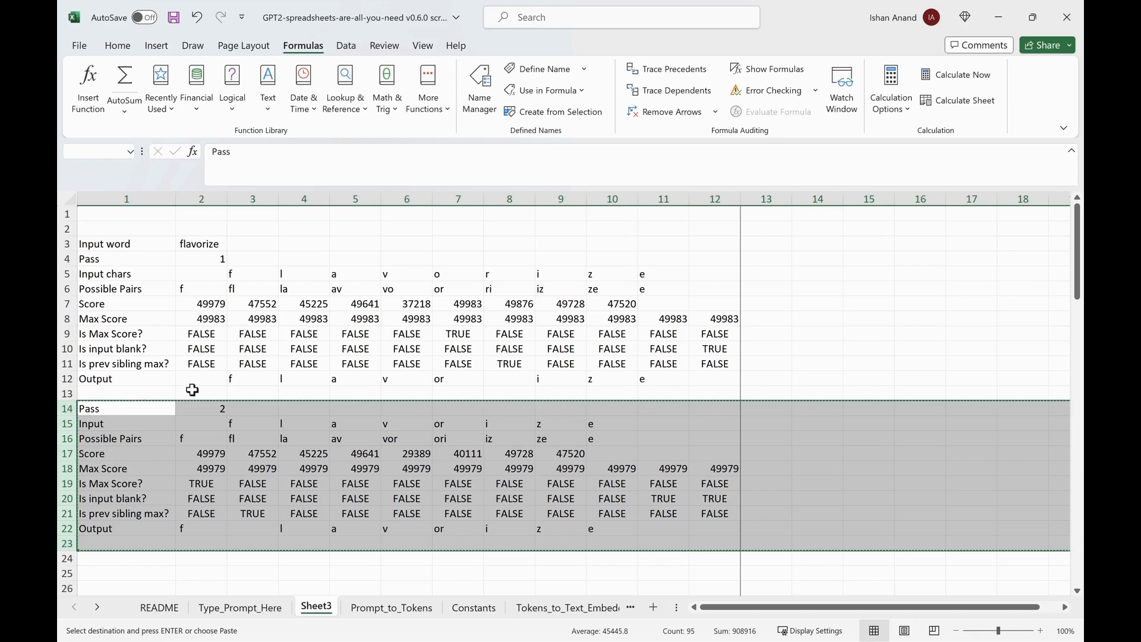
pyautogui.scroll(-1, 140, 487)
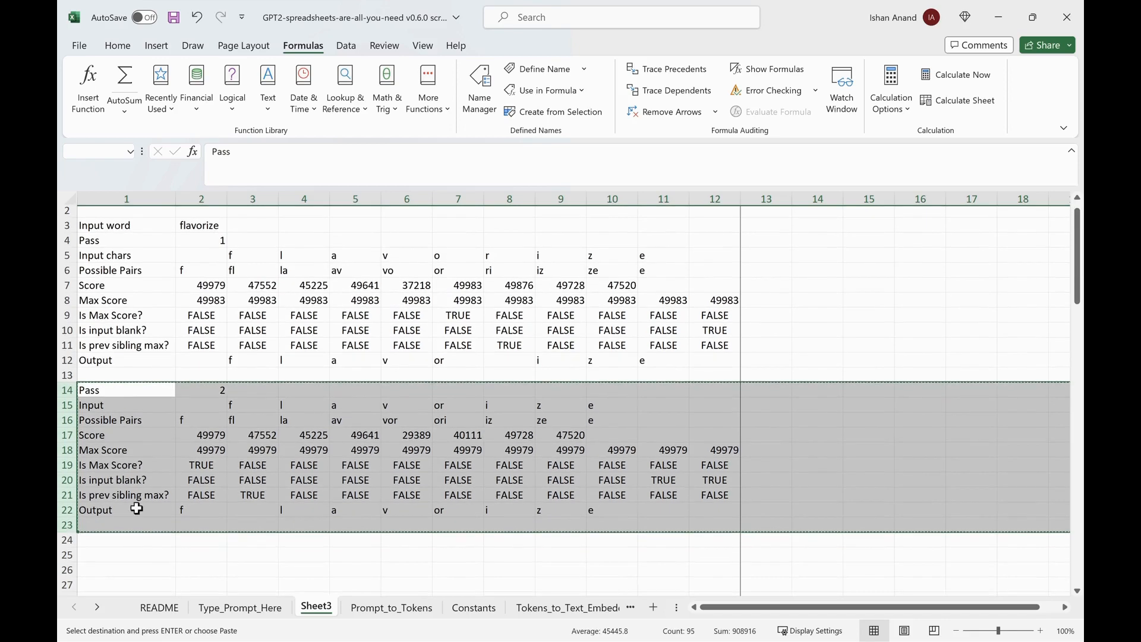
pyautogui.click(136, 533)
pyautogui.click(135, 519)
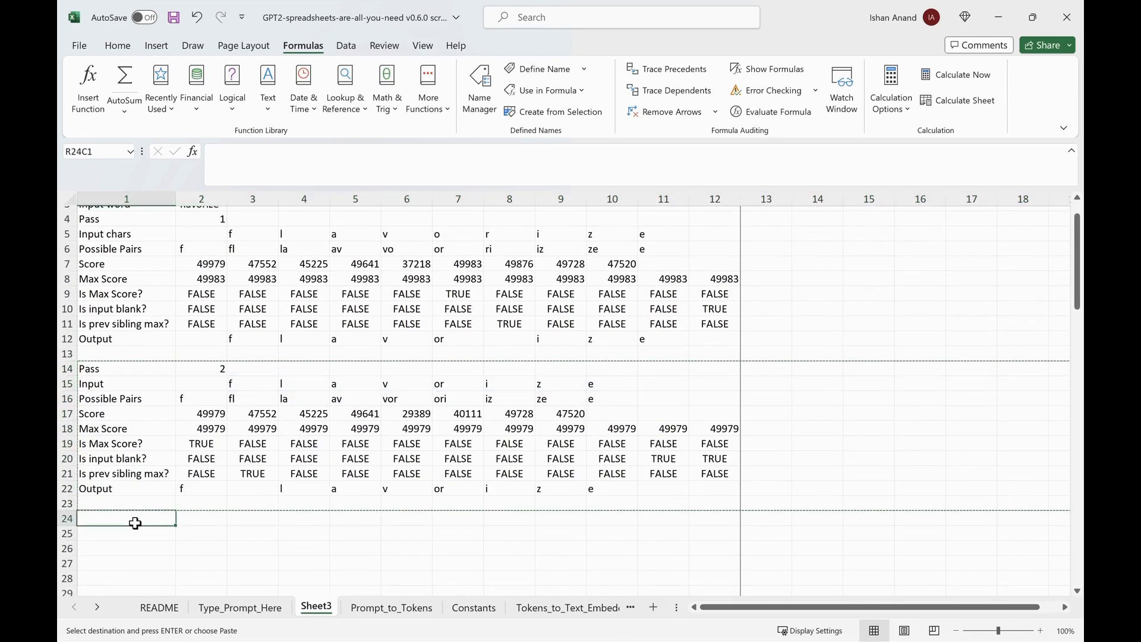
pyautogui.hotkey('ctrl', 'v')
# Paste another copy of the pass block starting at R34C1, keeping one blank row below the previous block.
pyautogui.scroll(-1, 204, 463)
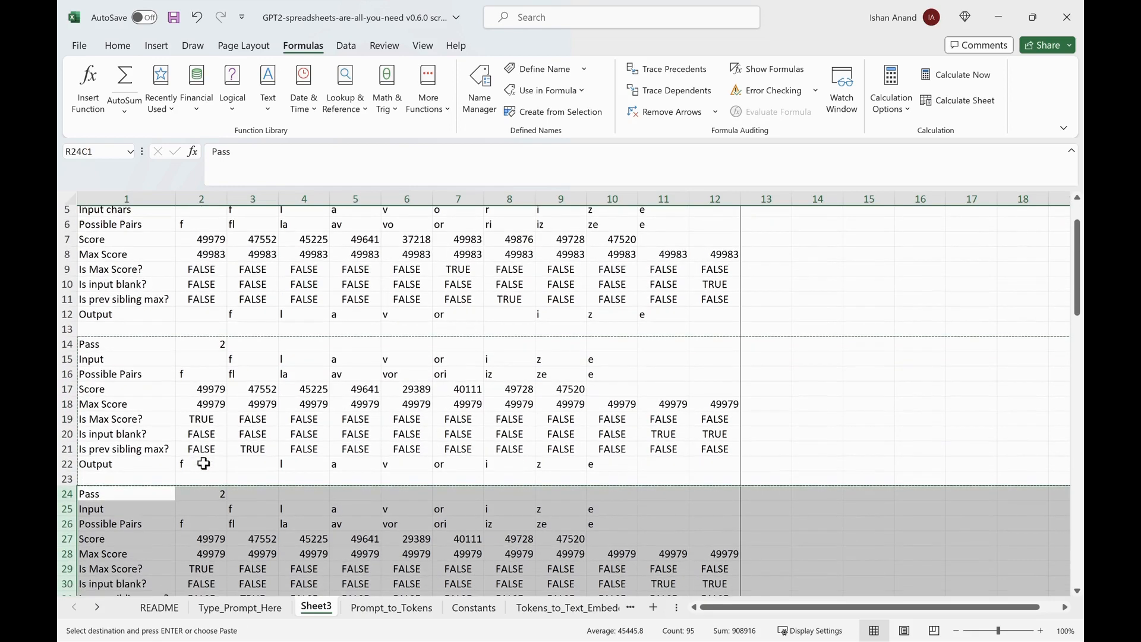
pyautogui.click(389, 463)
pyautogui.press('Down')
pyautogui.press('Down')
pyautogui.press('Down')
pyautogui.press('Down')
pyautogui.press('Down')
pyautogui.press('Down')
pyautogui.press('Down')
pyautogui.press('Down')
pyautogui.press('Down')
pyautogui.press('Down')
pyautogui.press('Down')
pyautogui.press('Down')
pyautogui.press('Down')
pyautogui.press('Left')
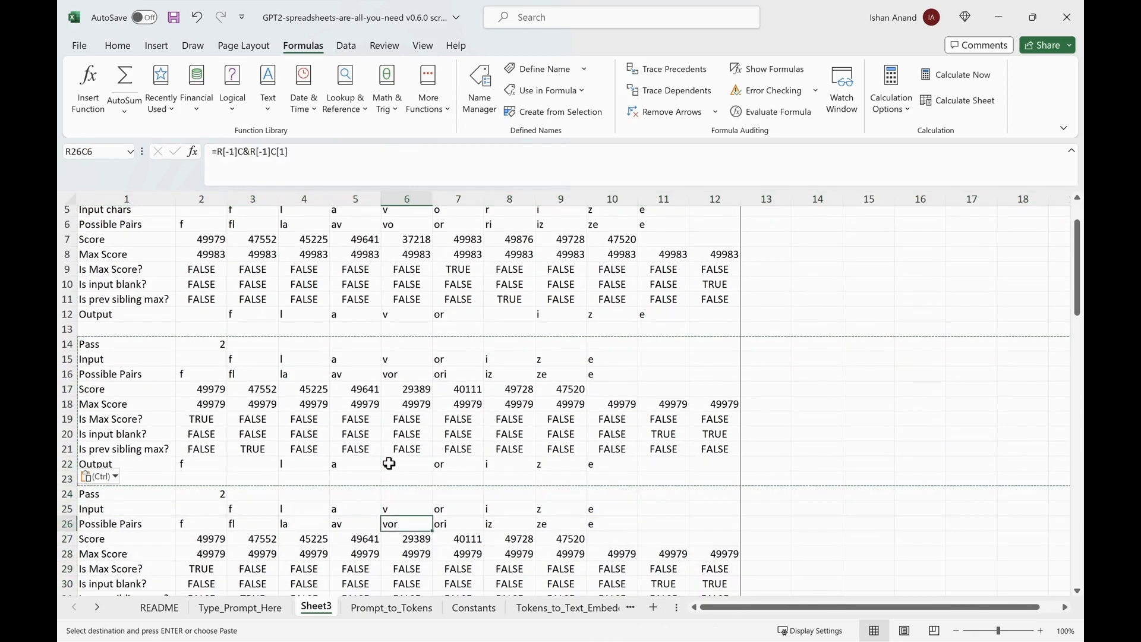
pyautogui.press('Left')
pyautogui.press('Left')
pyautogui.press('Left')
pyautogui.press('Left')
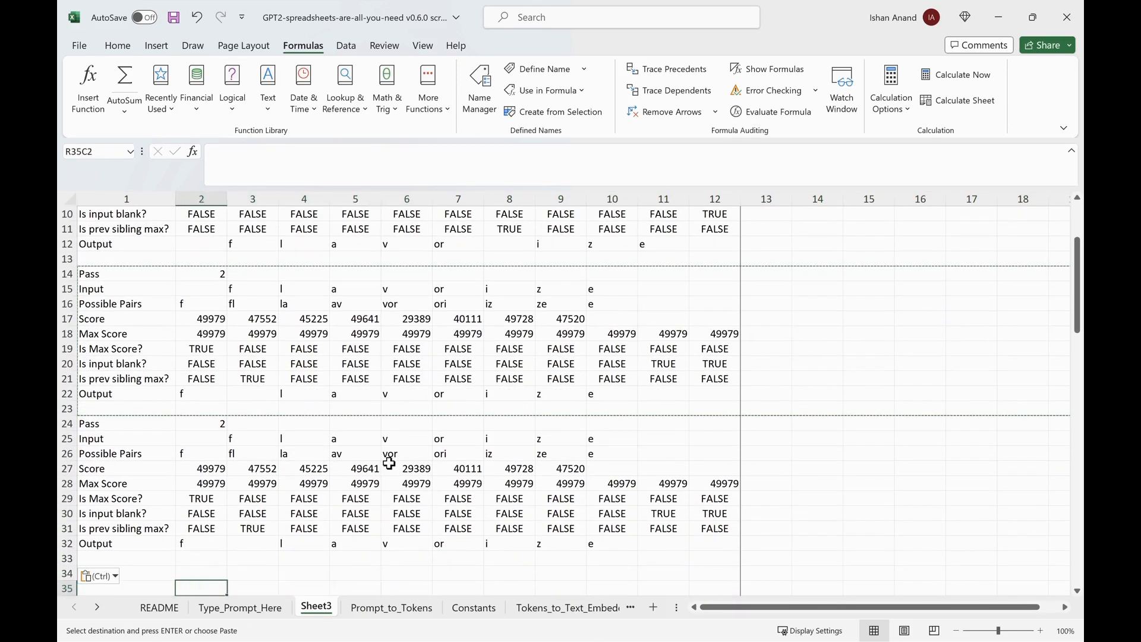
pyautogui.press('Up')
pyautogui.press('Up')
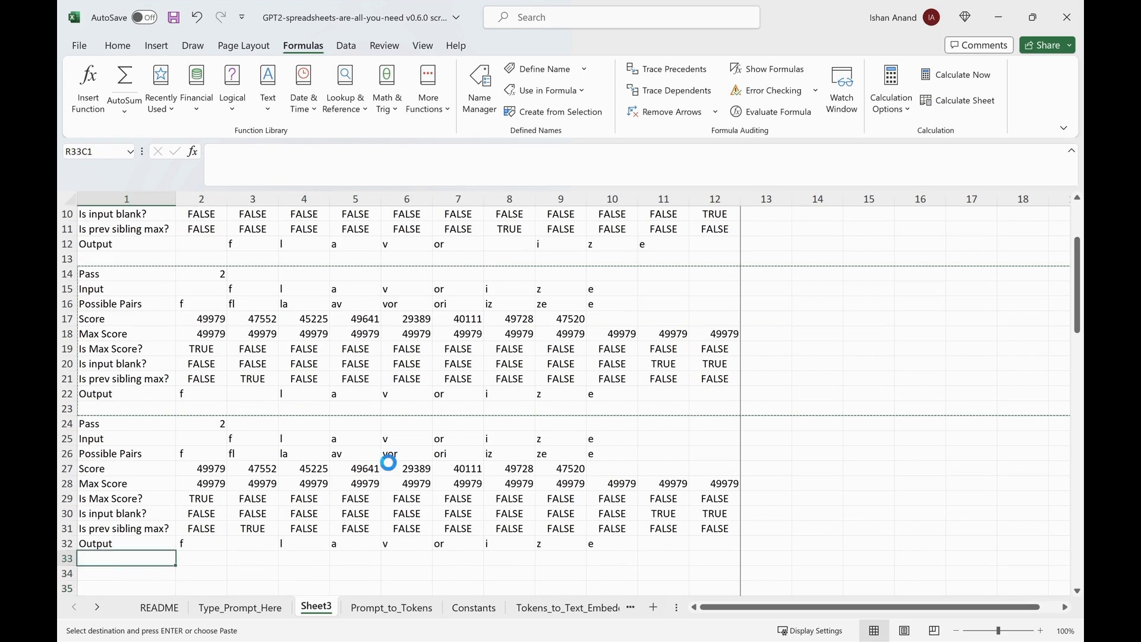
pyautogui.hotkey('ctrl', 'v')
pyautogui.hotkey('ctrl', 'z')
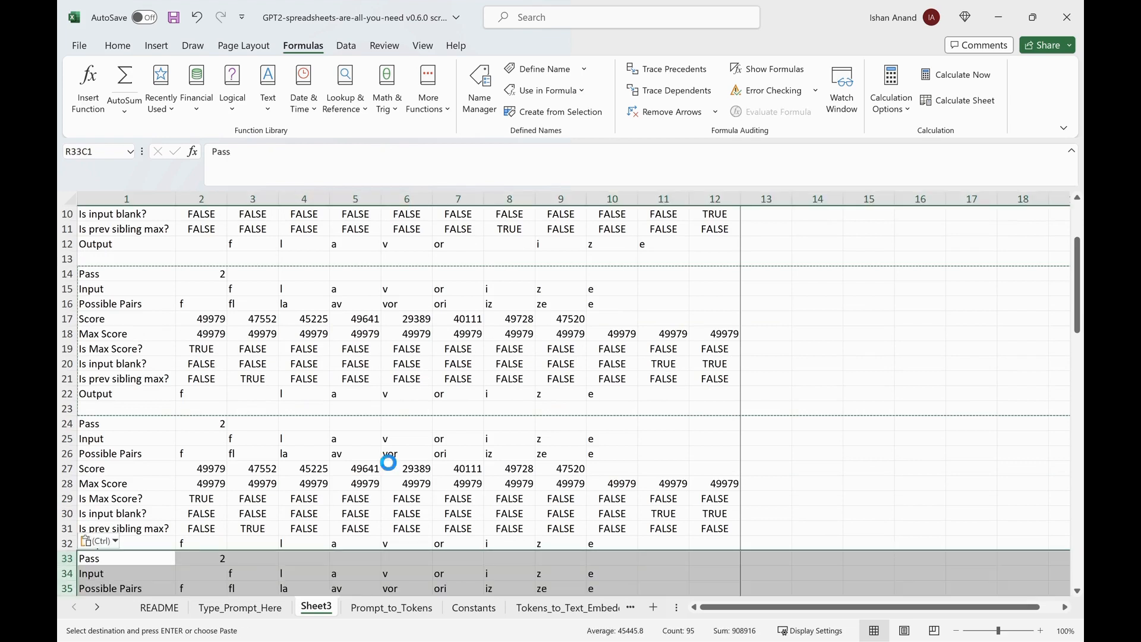
pyautogui.press('Down')
pyautogui.hotkey('ctrl', 'v')
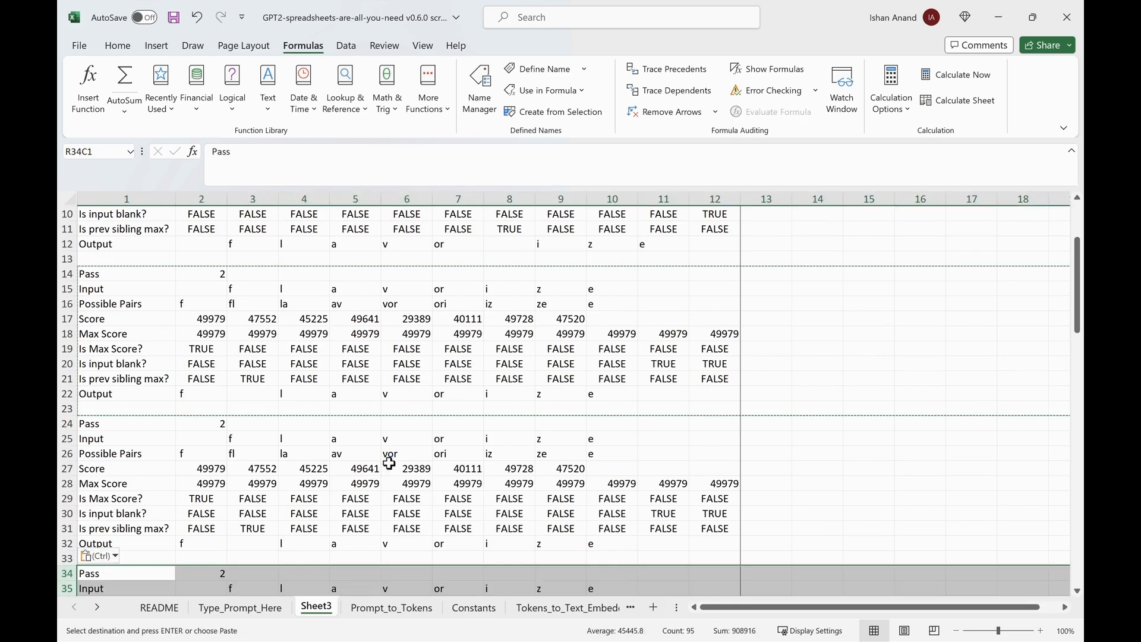
# Add a further copy of the pass block starting at R44C1.
pyautogui.scroll(-1, 345, 462)
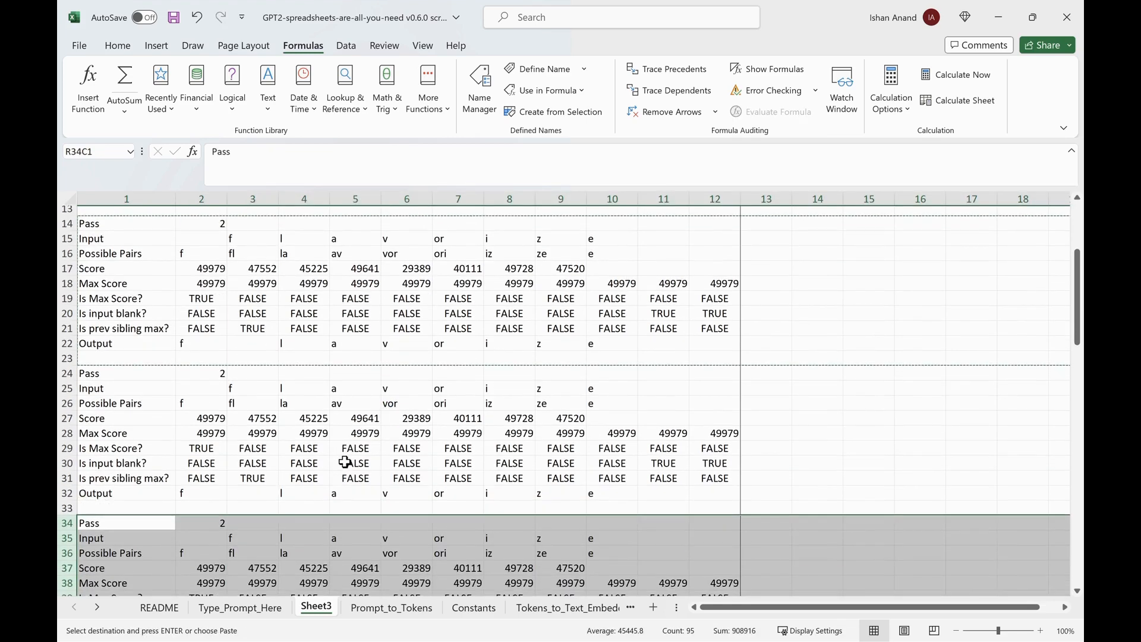
pyautogui.scroll(-3, 344, 462)
pyautogui.scroll(-2, 344, 462)
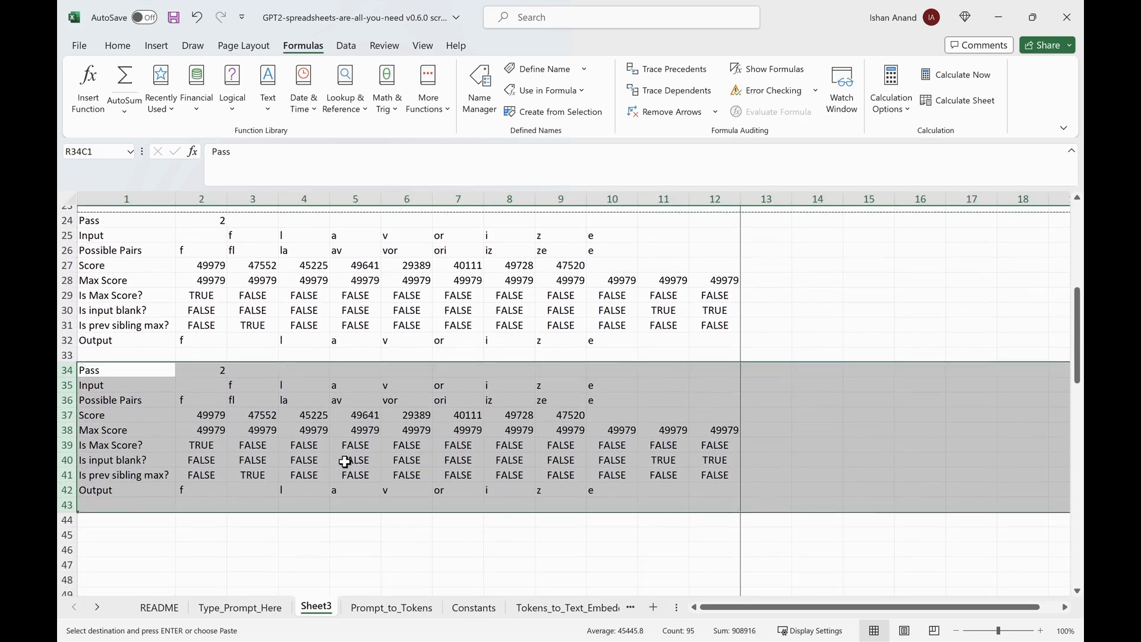
pyautogui.click(148, 495)
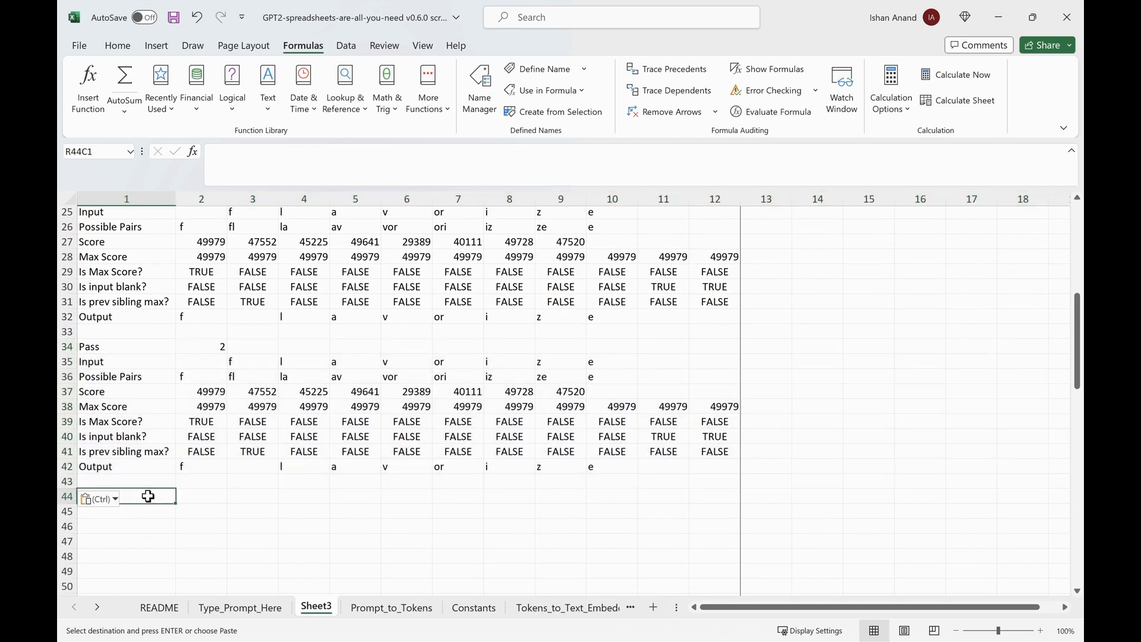
pyautogui.hotkey('ctrl', 'v')
# Paste the copied pass block once more, starting at R54C1.
pyautogui.scroll(-3, 167, 440)
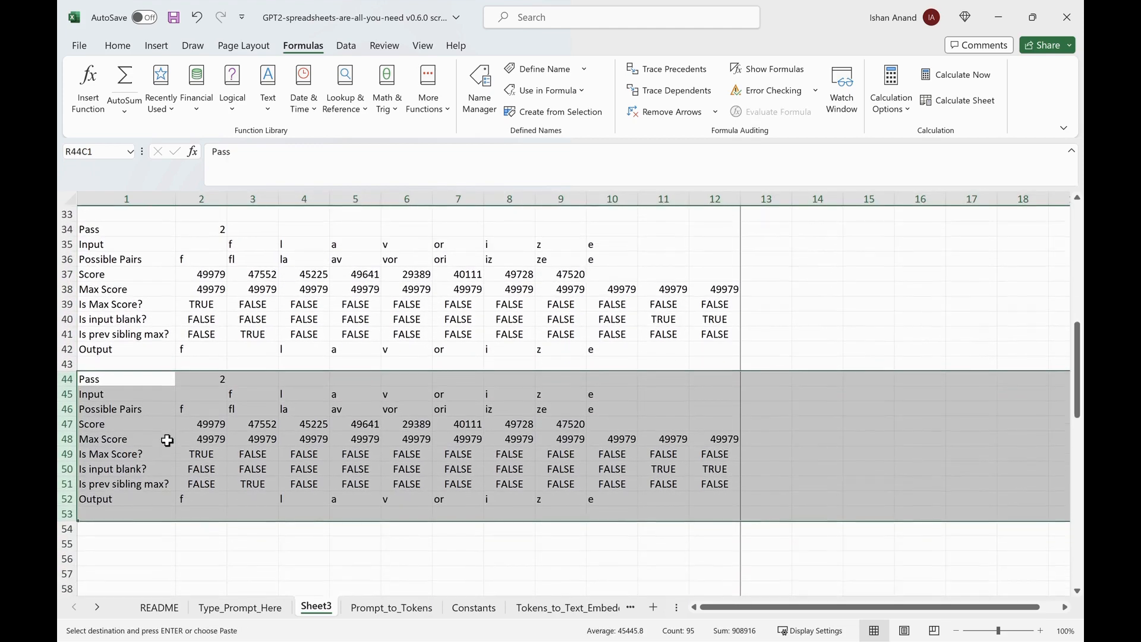
pyautogui.scroll(-1, 167, 440)
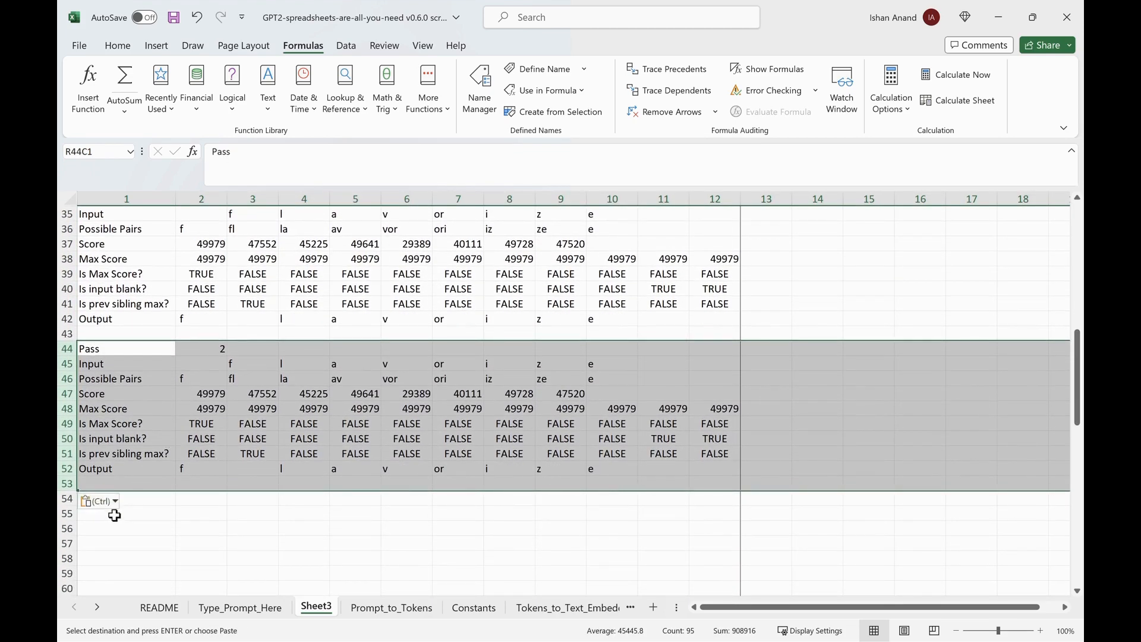
pyautogui.click(131, 502)
pyautogui.hotkey('ctrl', 'v')
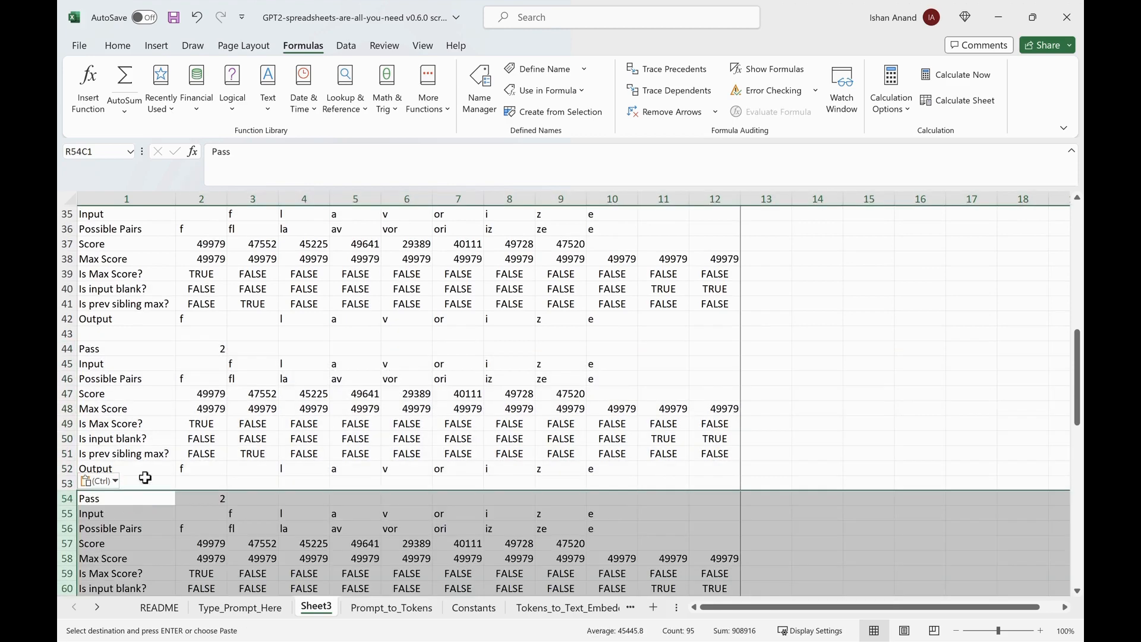
pyautogui.scroll(-3, 149, 467)
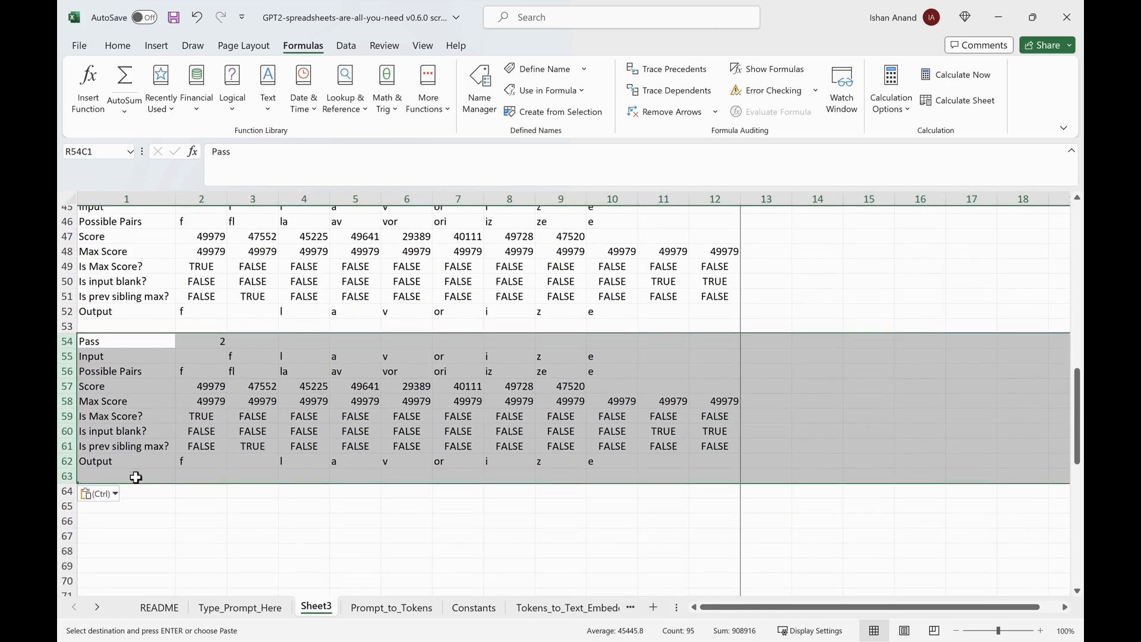
# Paste further copies of the pass block starting at R64C1 and R74C1, each separated by one blank row.
pyautogui.click(132, 495)
pyautogui.hotkey('ctrl', 'v')
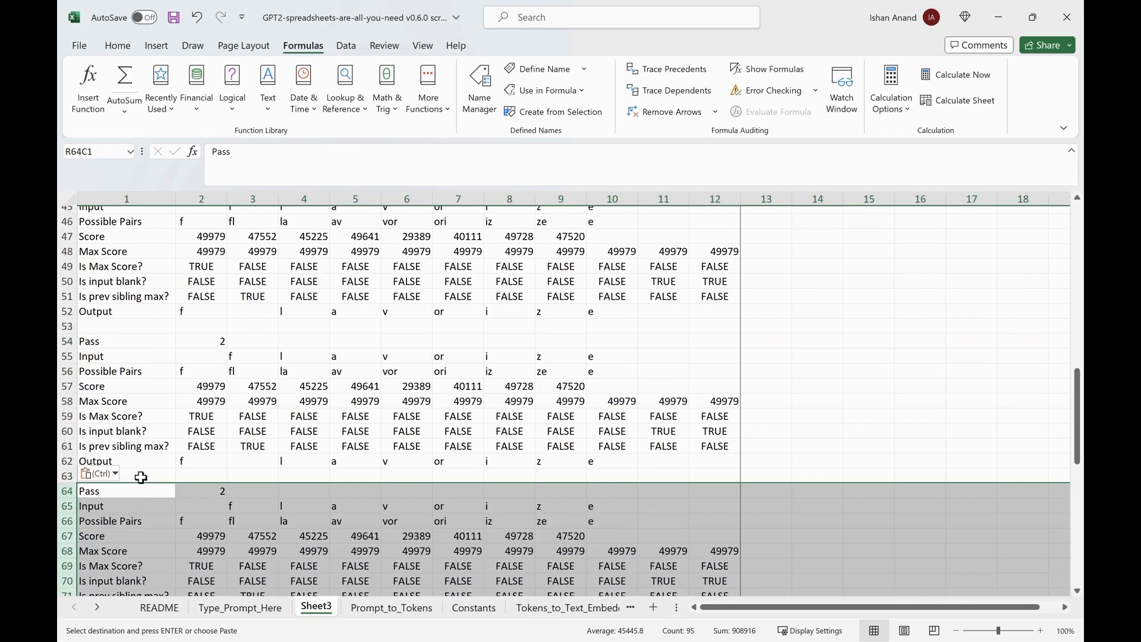
pyautogui.scroll(-3, 137, 484)
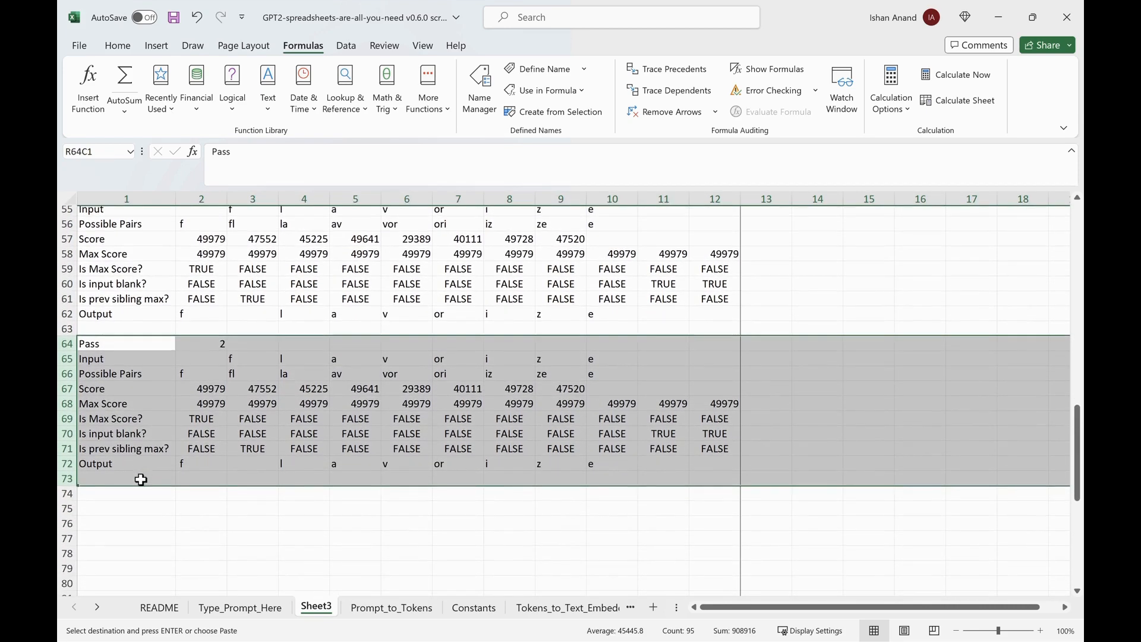
pyautogui.click(139, 492)
pyautogui.hotkey('ctrl', 'v')
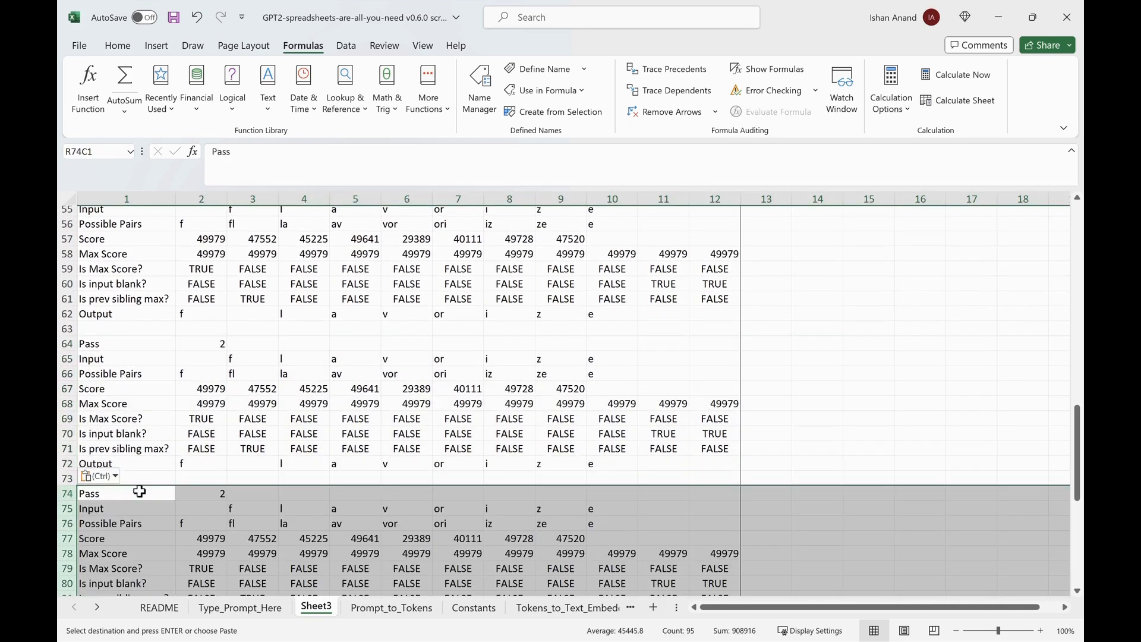
# Paste two more copies of the pass block, one starting at R84C1 and one at R94C1.
pyautogui.scroll(-3, 157, 459)
pyautogui.scroll(-1, 156, 459)
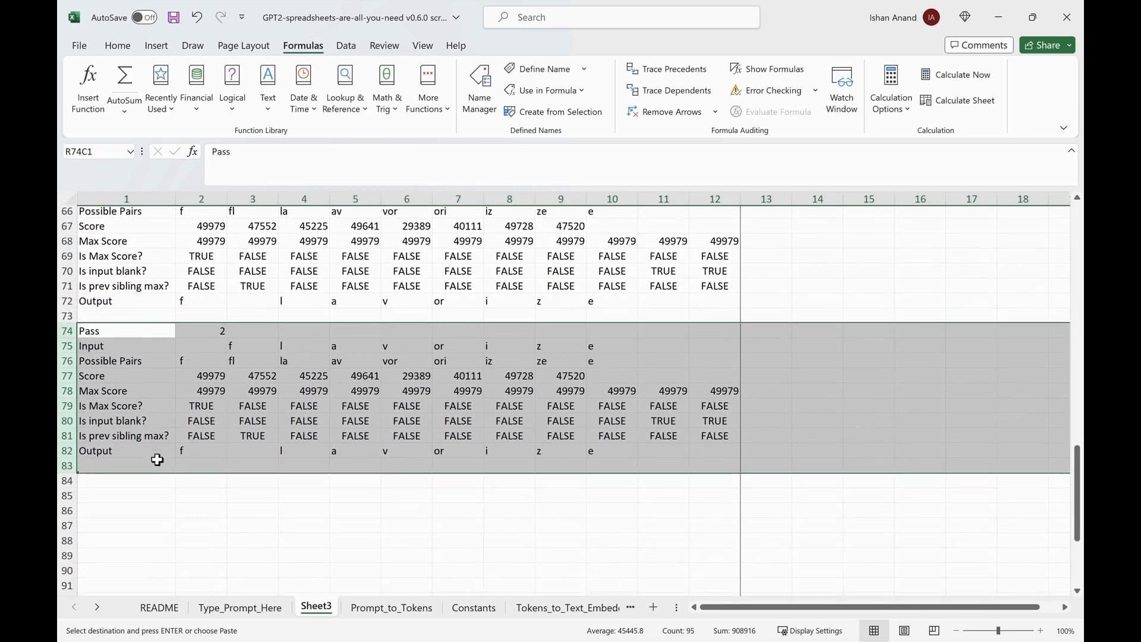
pyautogui.click(153, 475)
pyautogui.hotkey('ctrl', 'v')
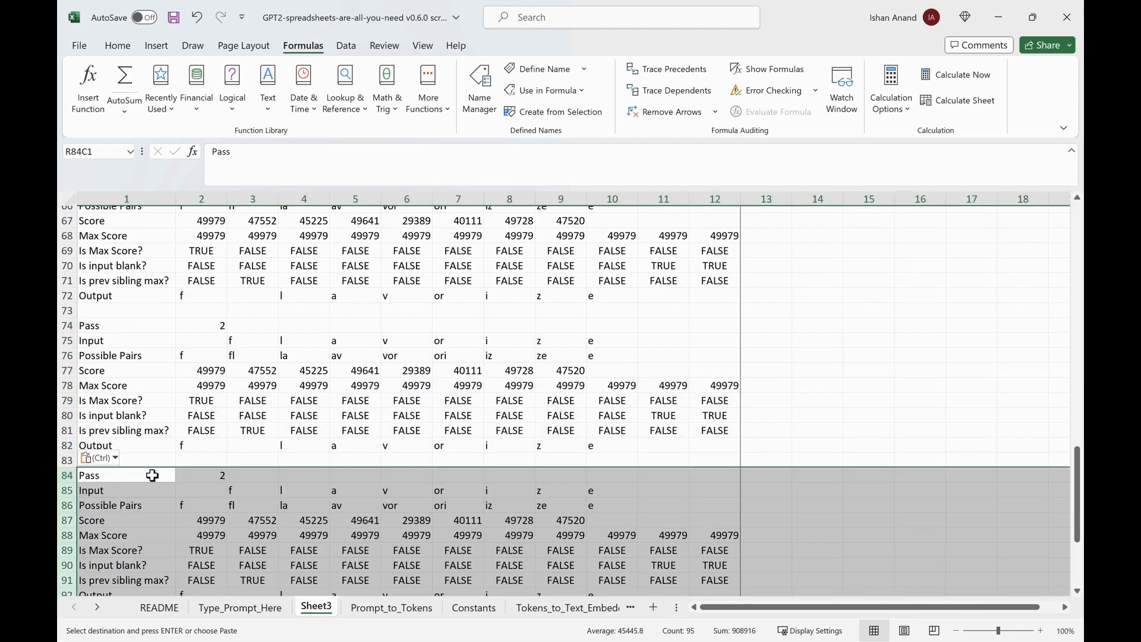
pyautogui.scroll(-3, 152, 475)
pyautogui.click(150, 464)
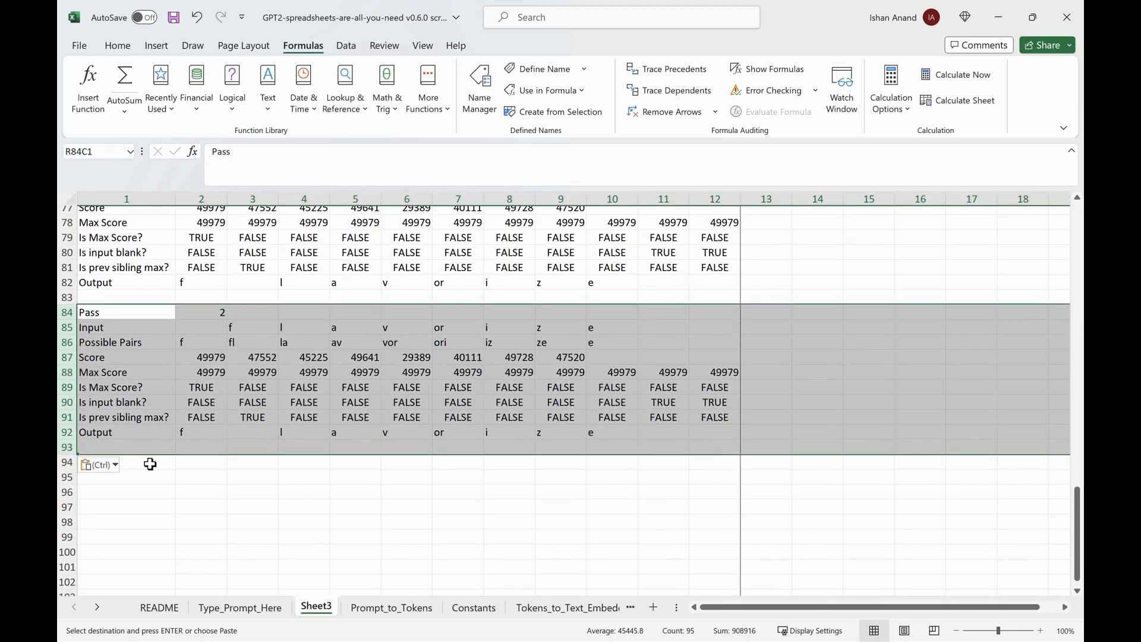
pyautogui.hotkey('ctrl', 'v')
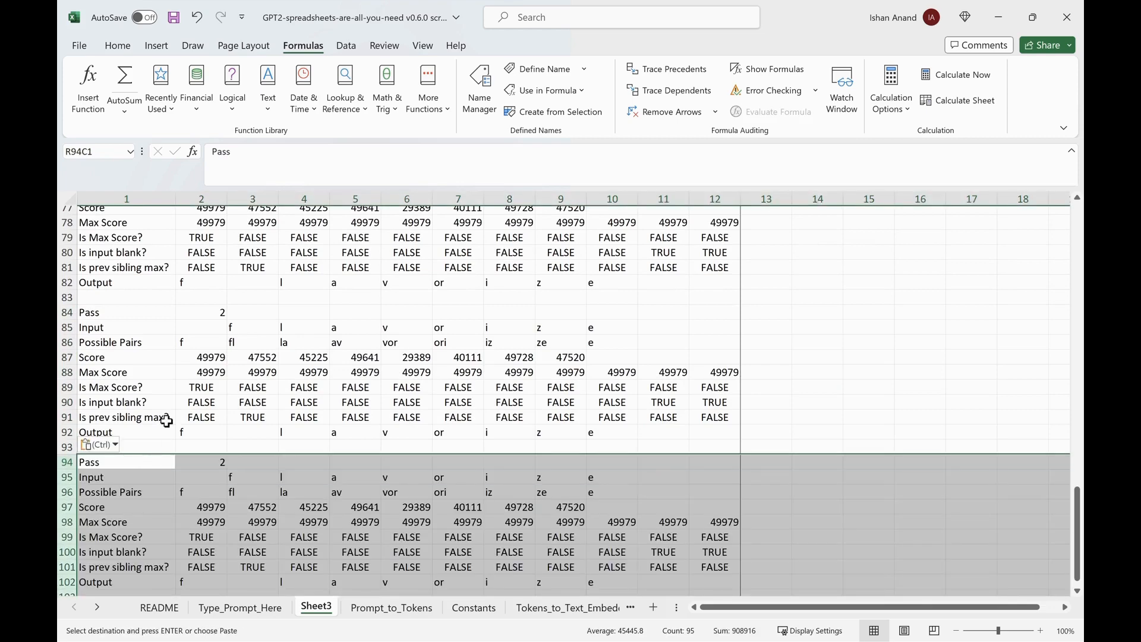
# Recalculate the sheet and check the output cells of the last pass in row 102.
pyautogui.scroll(-4, 167, 420)
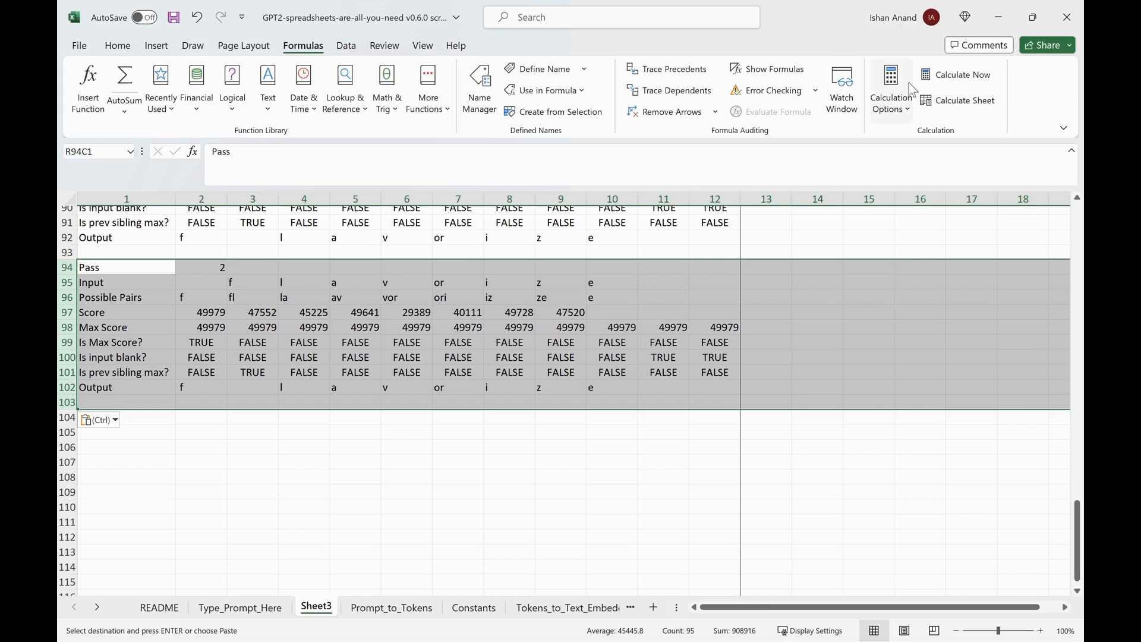
pyautogui.click(977, 95)
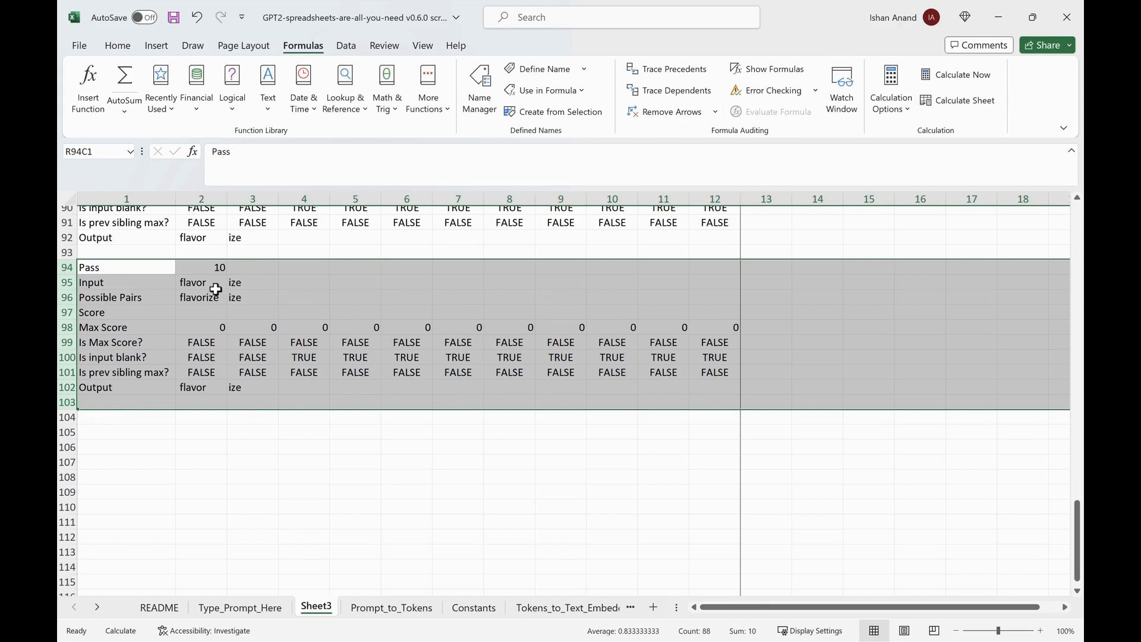
pyautogui.click(206, 390)
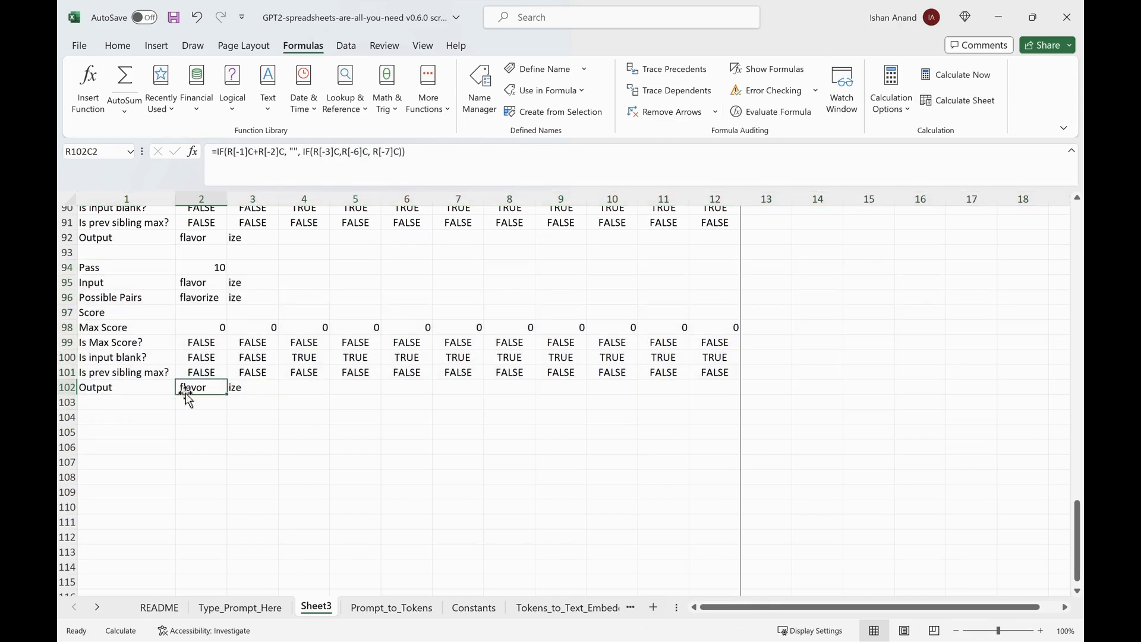
pyautogui.click(250, 388)
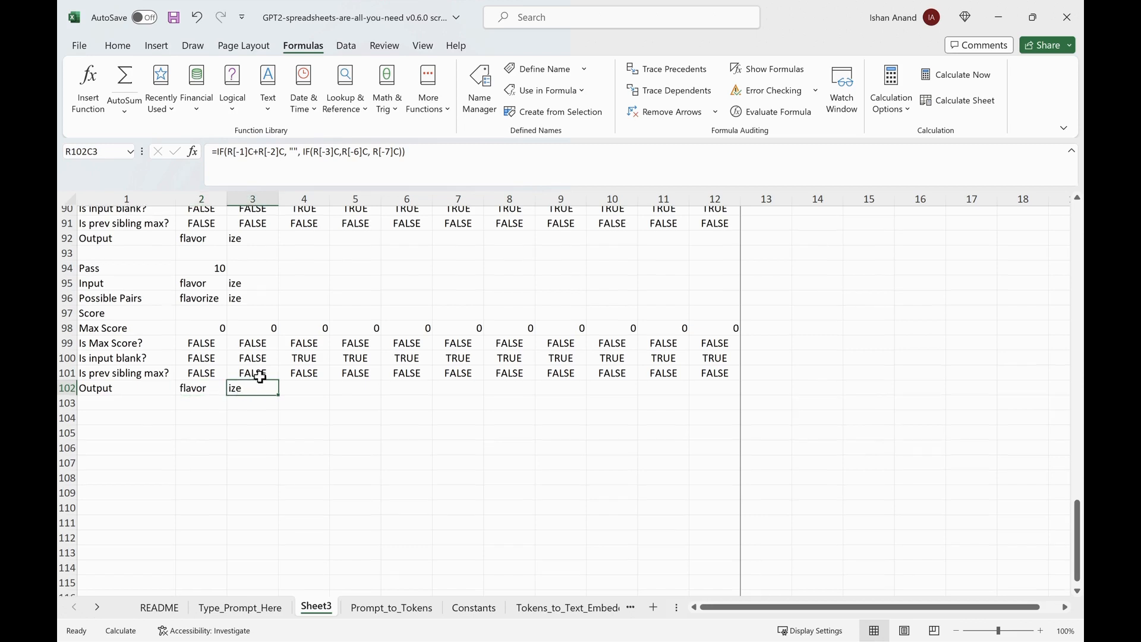
# Walk back up column 3 from the last pass block to the output row of the sixth pass, reviewing each pass.
pyautogui.scroll(2, 250, 359)
pyautogui.click(251, 351)
pyautogui.press('Up')
pyautogui.press('Up')
pyautogui.press('Up')
pyautogui.press('Up')
pyautogui.press('Up')
pyautogui.press('Up')
pyautogui.press('Up')
pyautogui.press('Up')
pyautogui.press('Up')
pyautogui.press('Up')
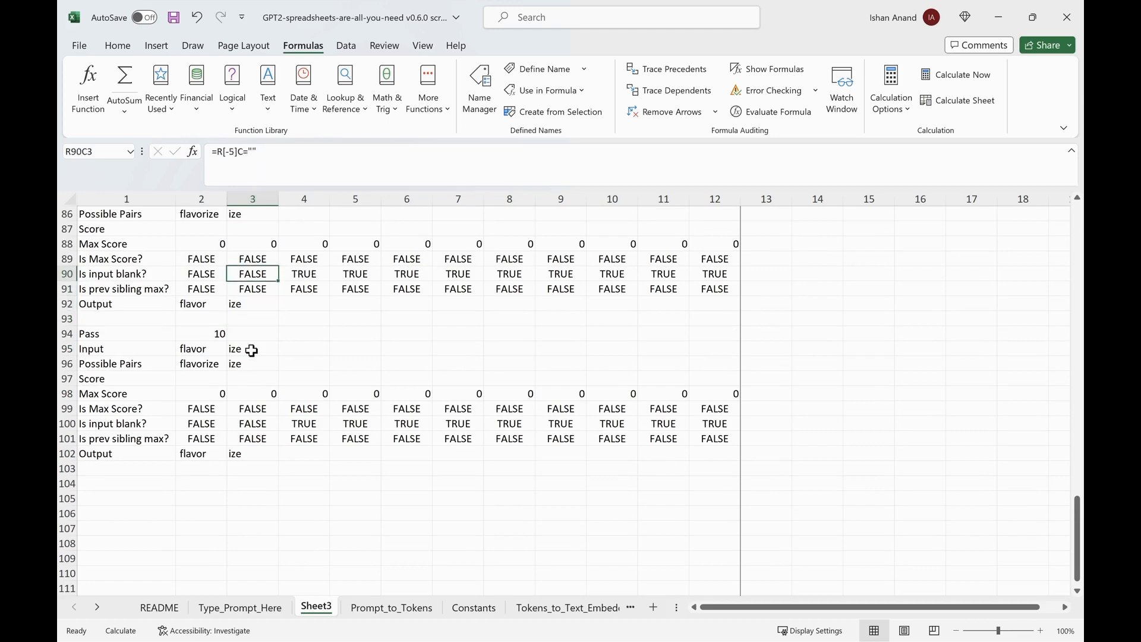
pyautogui.press('Up')
pyautogui.press('Up')
pyautogui.press('Up')
pyautogui.press('Up')
pyautogui.press('Up')
pyautogui.press('Up')
pyautogui.press('Up')
pyautogui.press('Up')
pyautogui.press('Up')
pyautogui.press('Up')
pyautogui.press('Up')
pyautogui.press('Up')
pyautogui.press('Up')
pyautogui.press('Up')
pyautogui.press('Up')
pyautogui.press('Up')
pyautogui.press('Up')
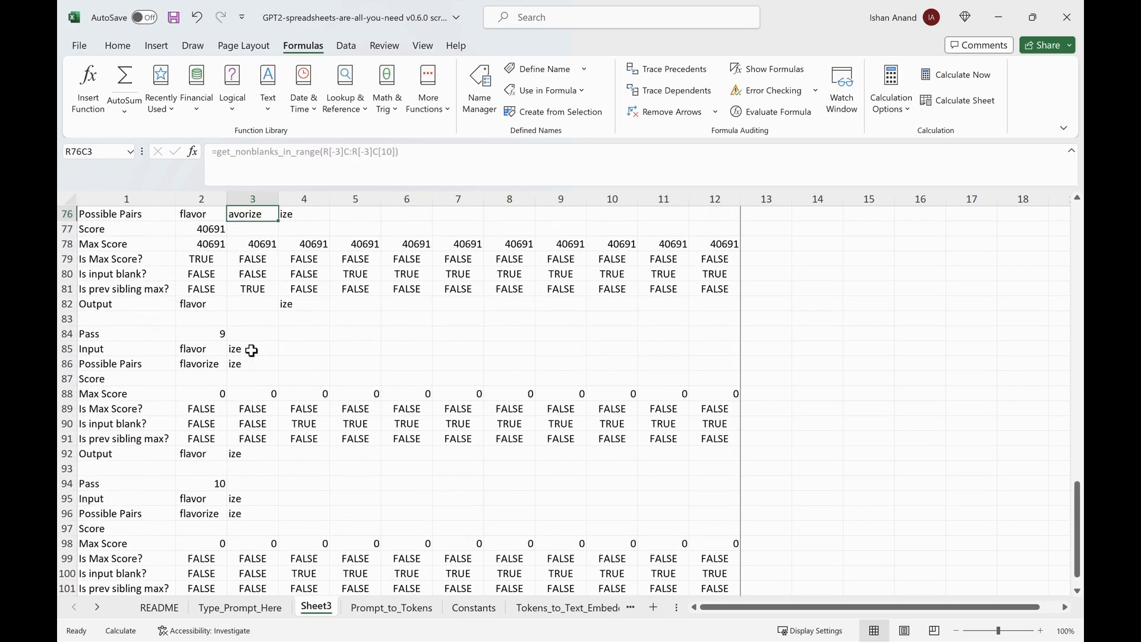
pyautogui.press('Up')
pyautogui.press('Up')
pyautogui.press('Up')
pyautogui.press('Up')
pyautogui.press('Up')
pyautogui.press('Up')
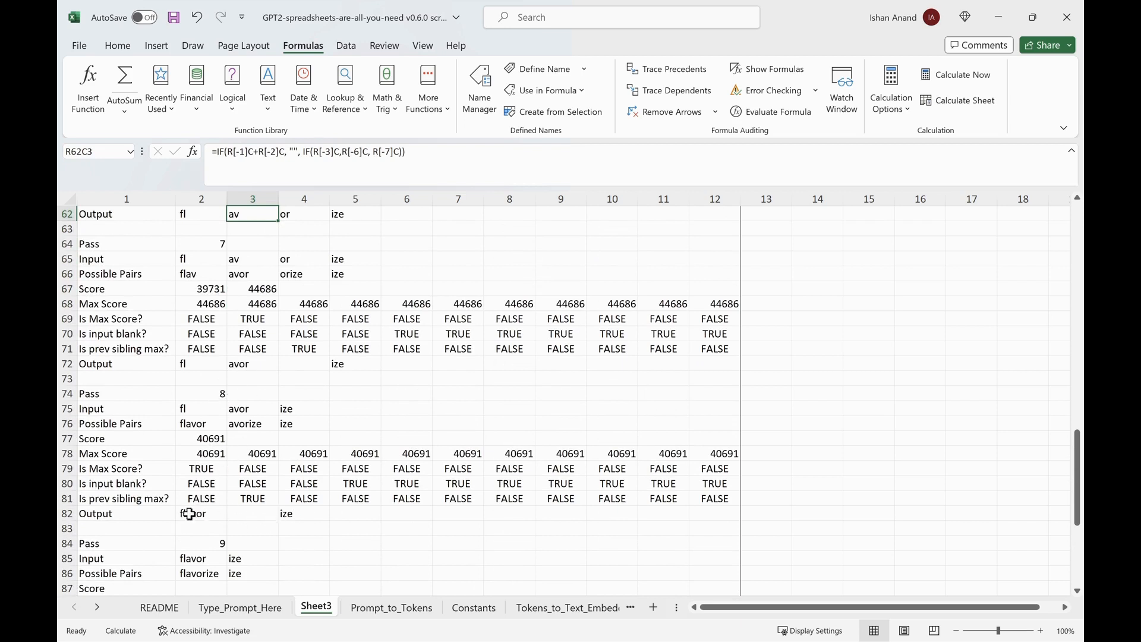
# Compare the output of pass 8 with the pass 9 block, and go back to the possible pairs of pass 8.
pyautogui.click(245, 515)
pyautogui.press('Down')
pyautogui.press('Down')
pyautogui.press('Down')
pyautogui.press('Down')
pyautogui.press('Down')
pyautogui.press('Down')
pyautogui.press('Down')
pyautogui.press('Down')
pyautogui.press('Down')
pyautogui.press('Down')
pyautogui.press('Down')
pyautogui.press('Down')
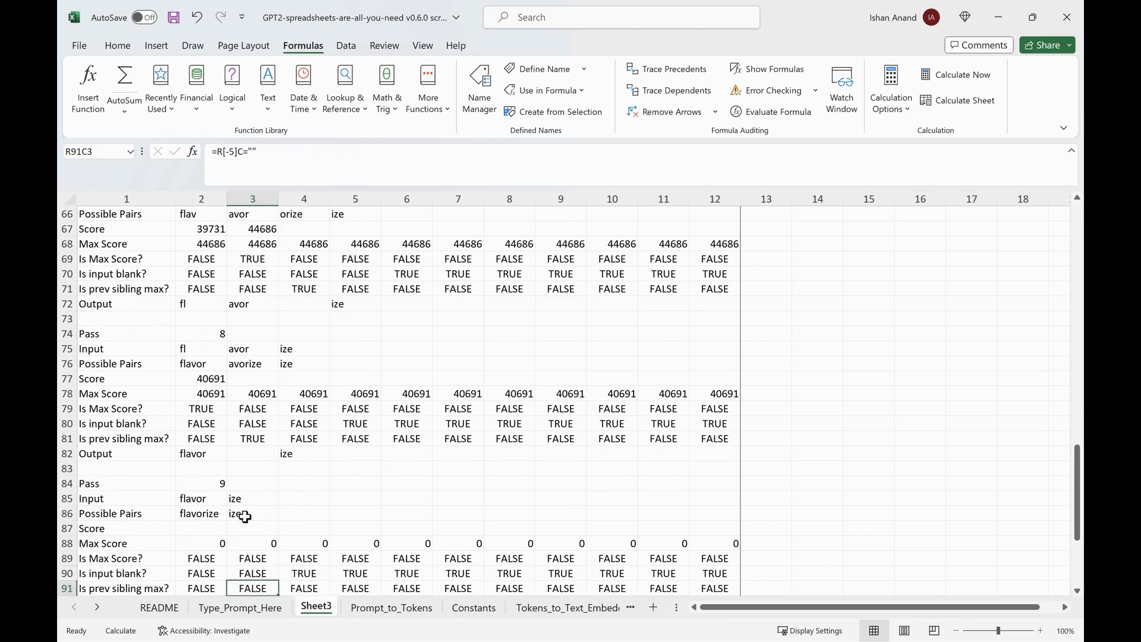
pyautogui.press('Up')
pyautogui.press('Up')
pyautogui.press('Up')
pyautogui.press('Up')
pyautogui.press('Up')
pyautogui.press('Up')
pyautogui.press('Up')
pyautogui.press('Up')
pyautogui.press('Up')
pyautogui.press('Up')
pyautogui.press('Up')
pyautogui.press('Up')
pyautogui.press('Up')
pyautogui.press('Up')
pyautogui.press('Up')
pyautogui.press('Up')
pyautogui.press('Up')
pyautogui.press('Up')
pyautogui.press('Up')
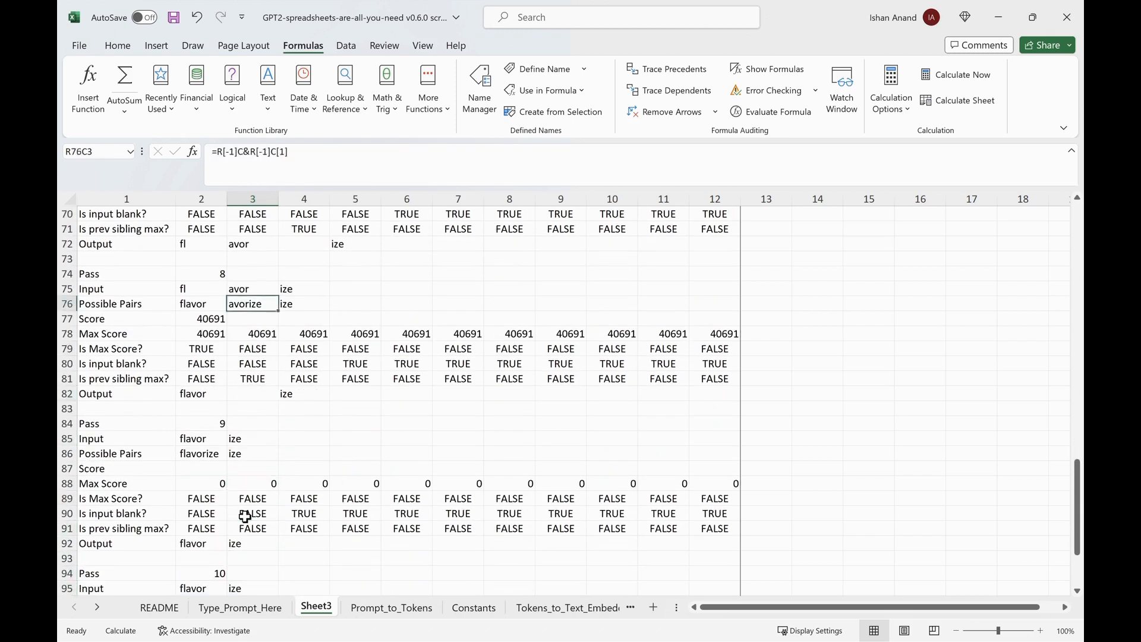
# Examine the formulas behind the "avorize" pair, its score cell and the neighbouring "ize" pair in pass 8.
pyautogui.press('Down')
pyautogui.press('Right')
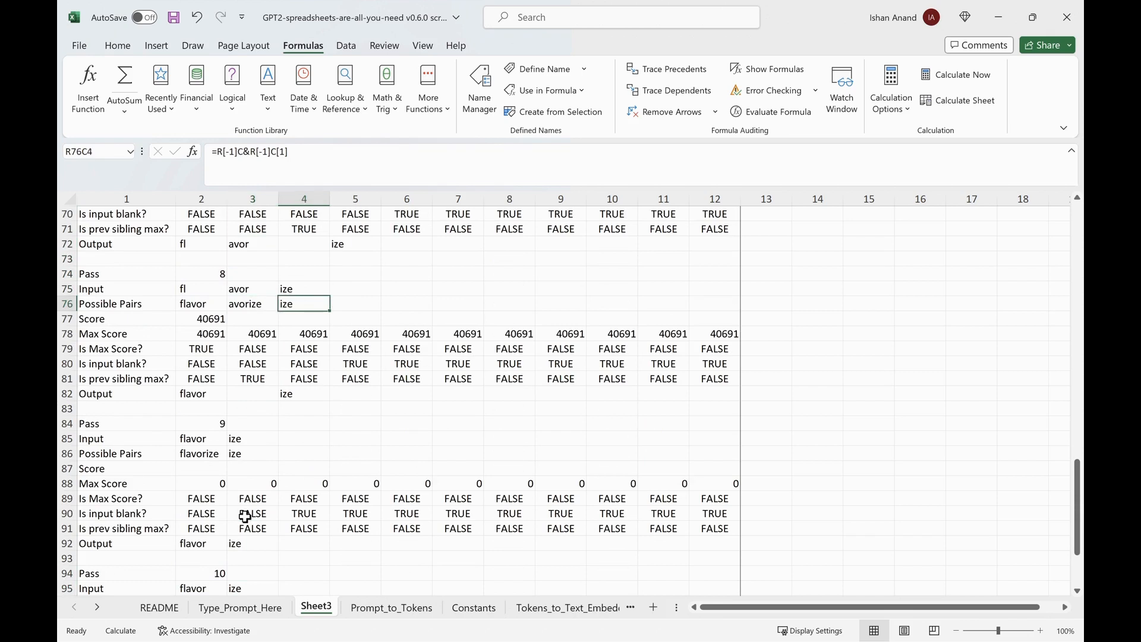
pyautogui.press('Left')
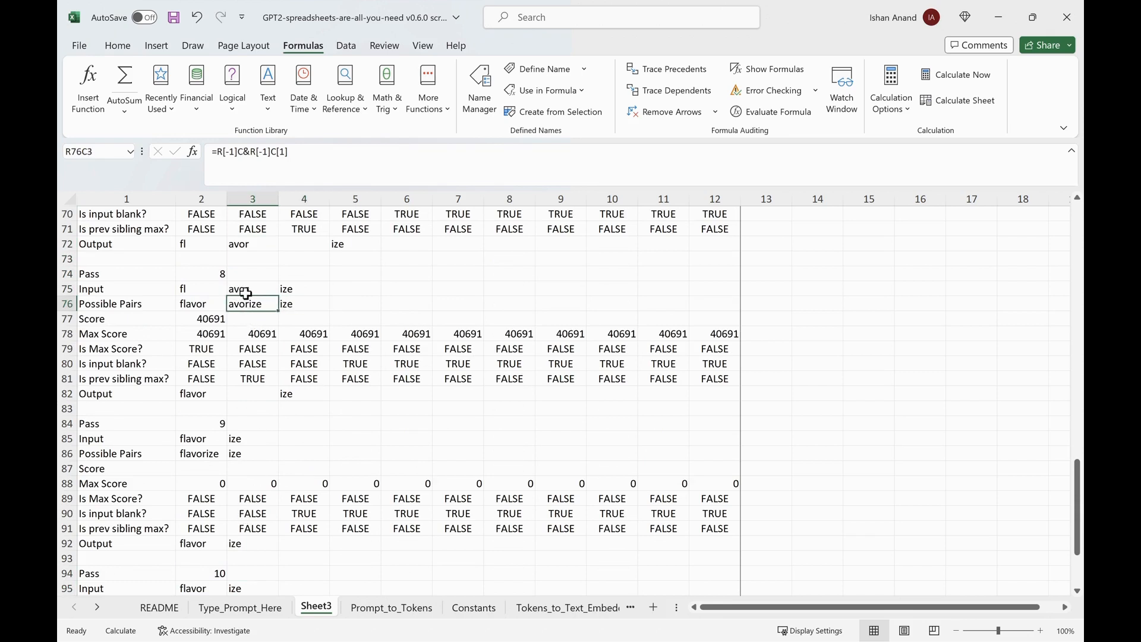
pyautogui.doubleClick(272, 301)
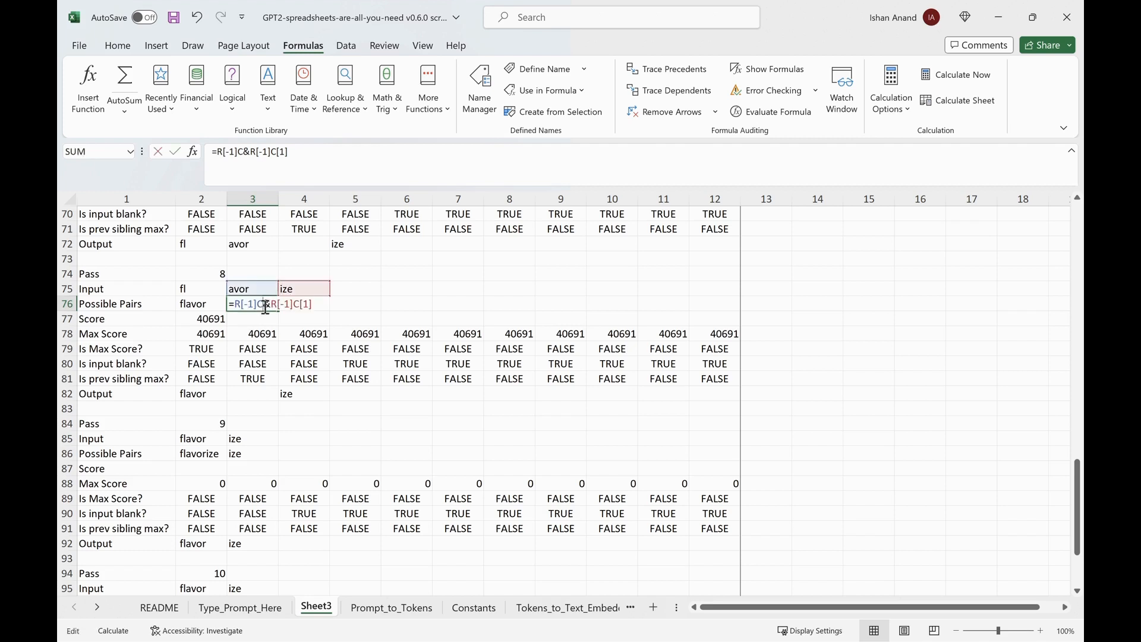
pyautogui.click(255, 321)
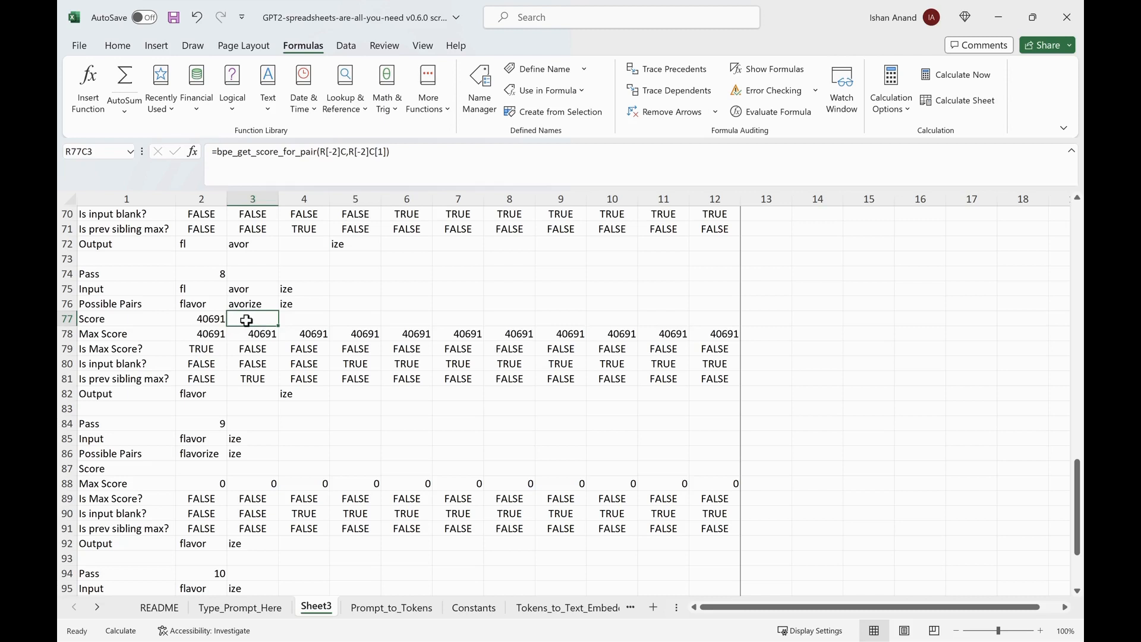
pyautogui.click(294, 305)
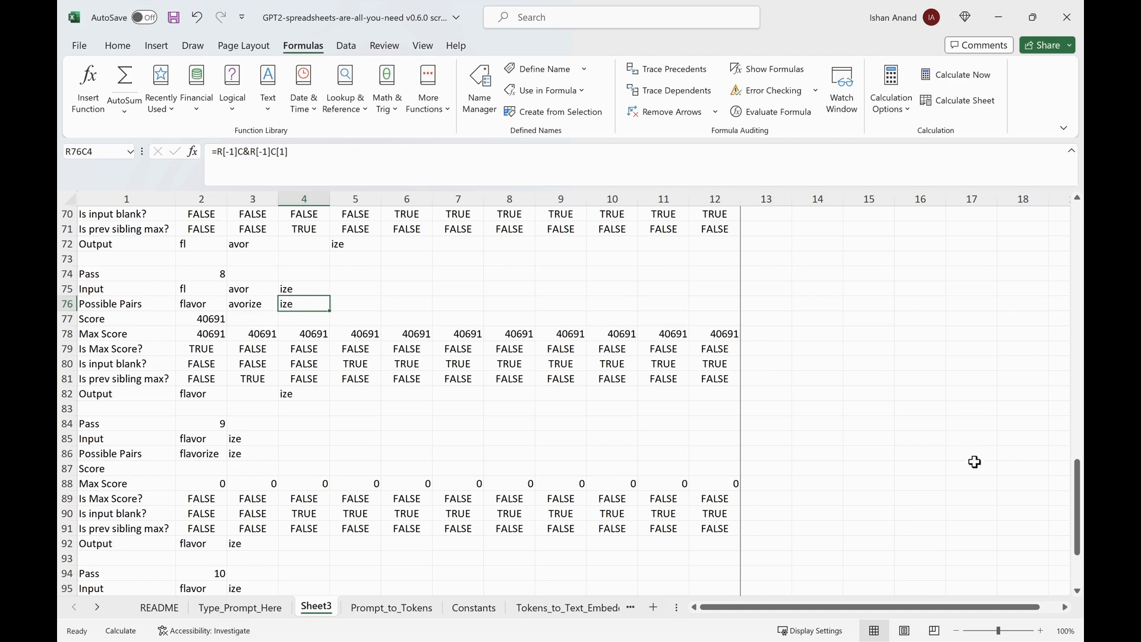
# Change the input word in R3C2 to "izenberg" and recalculate the sheet.
pyautogui.moveTo(1077, 498); pyautogui.dragTo(1077, 245)
pyautogui.doubleClick(214, 244)
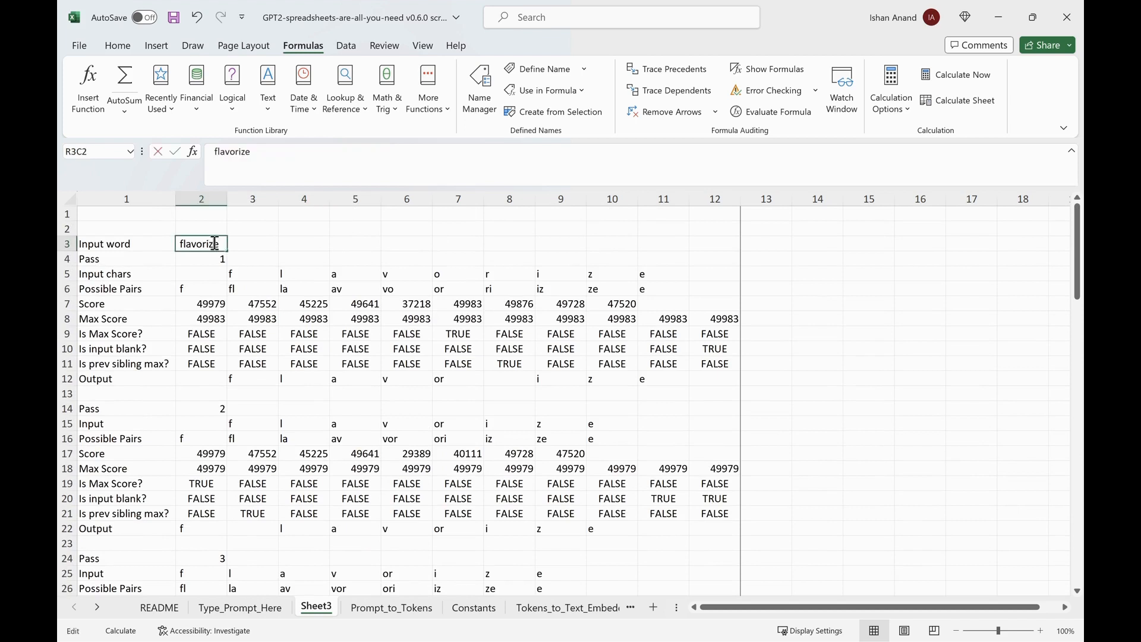
pyautogui.doubleClick(202, 241)
pyautogui.write('izenberg')
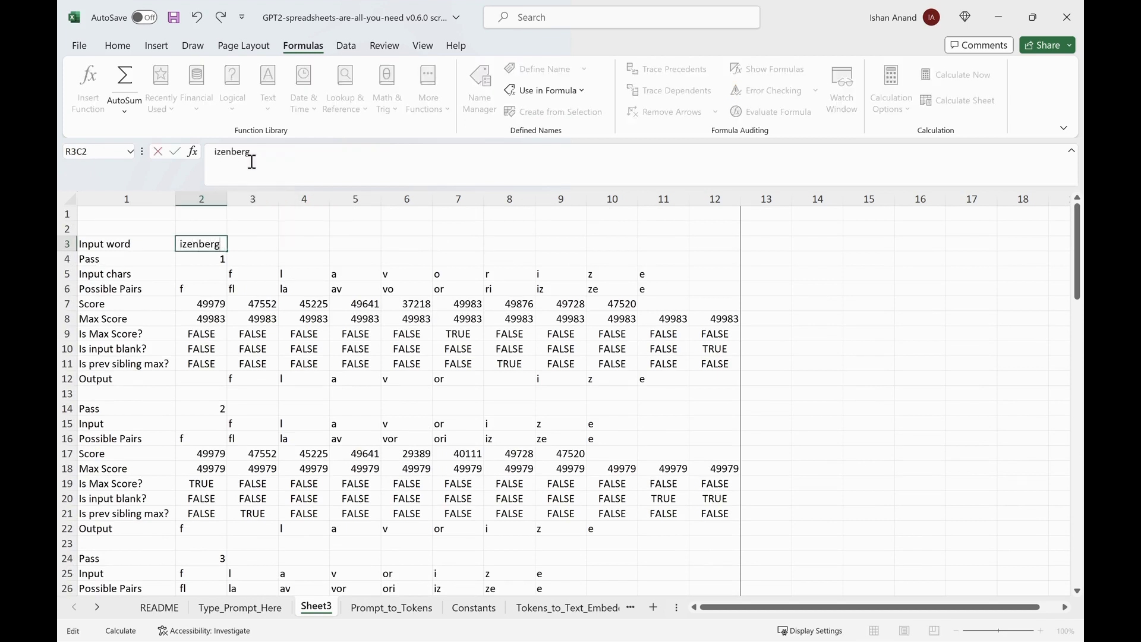
pyautogui.press('Return')
pyautogui.click(956, 102)
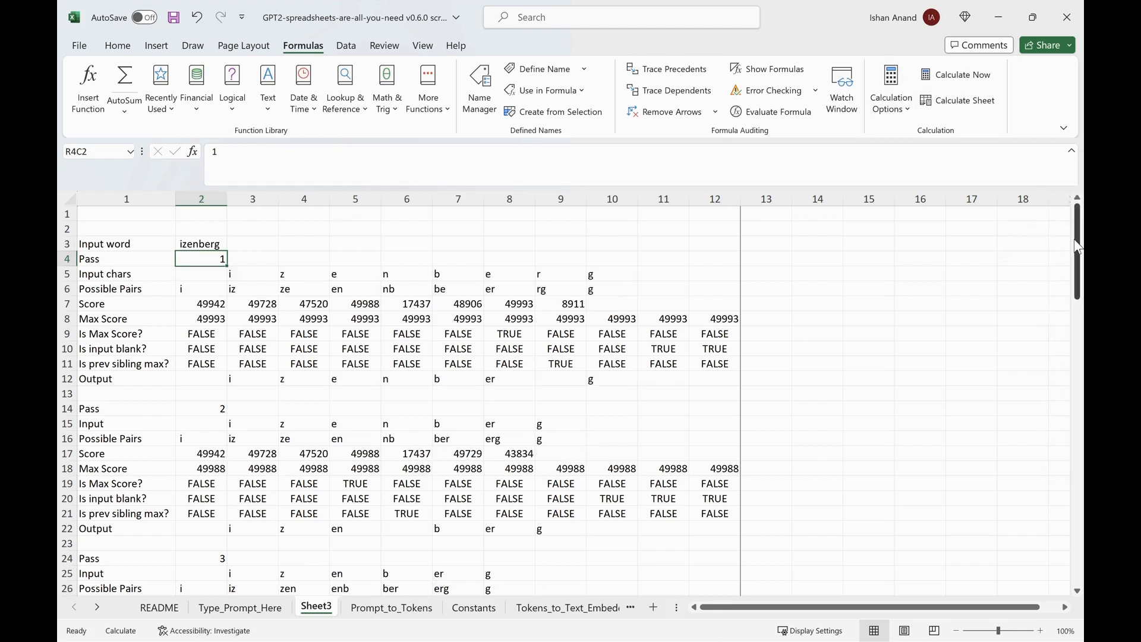
# Review the individual output tokens of pass 10 in row 102 for the new input word.
pyautogui.moveTo(1076, 246); pyautogui.dragTo(1077, 560)
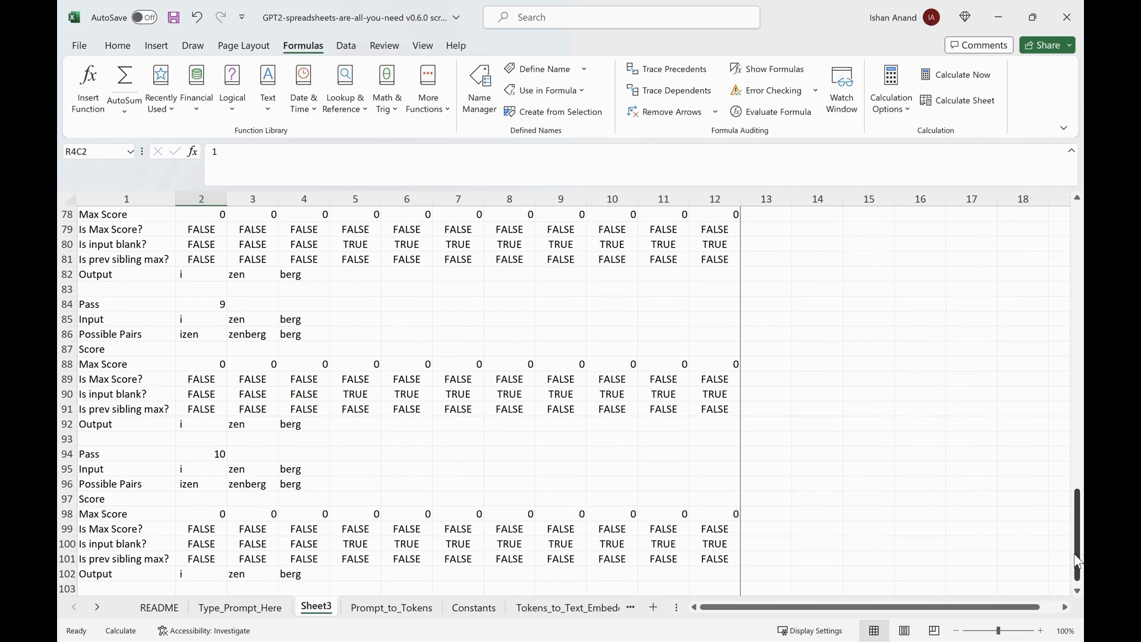
pyautogui.click(205, 578)
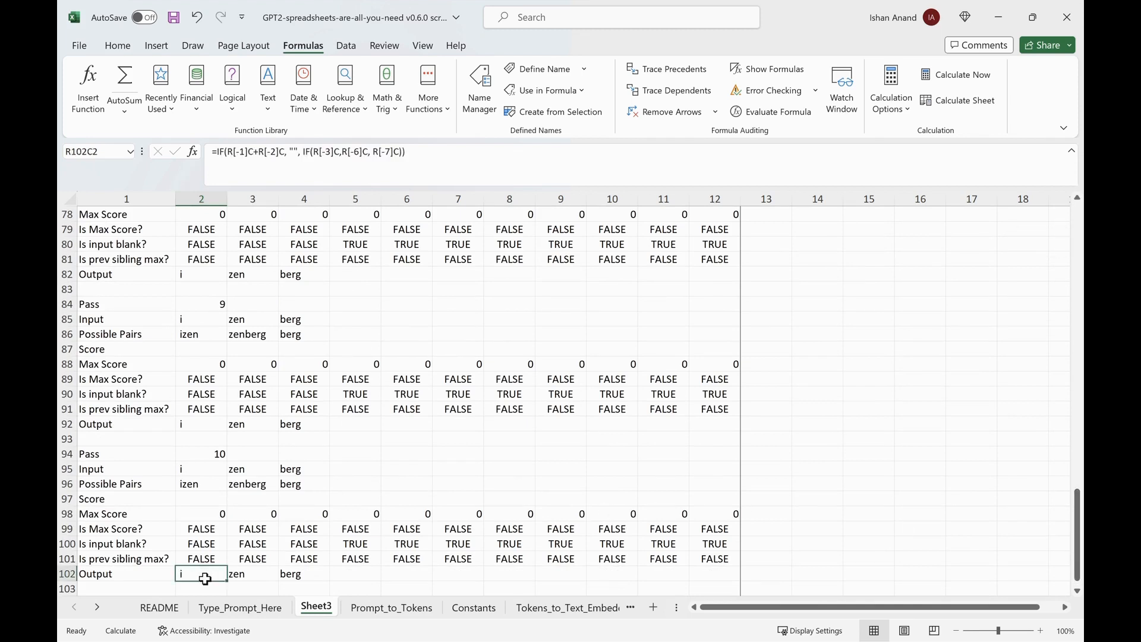
pyautogui.press('Right')
pyautogui.press('Left')
pyautogui.press('Right')
pyautogui.press('Right')
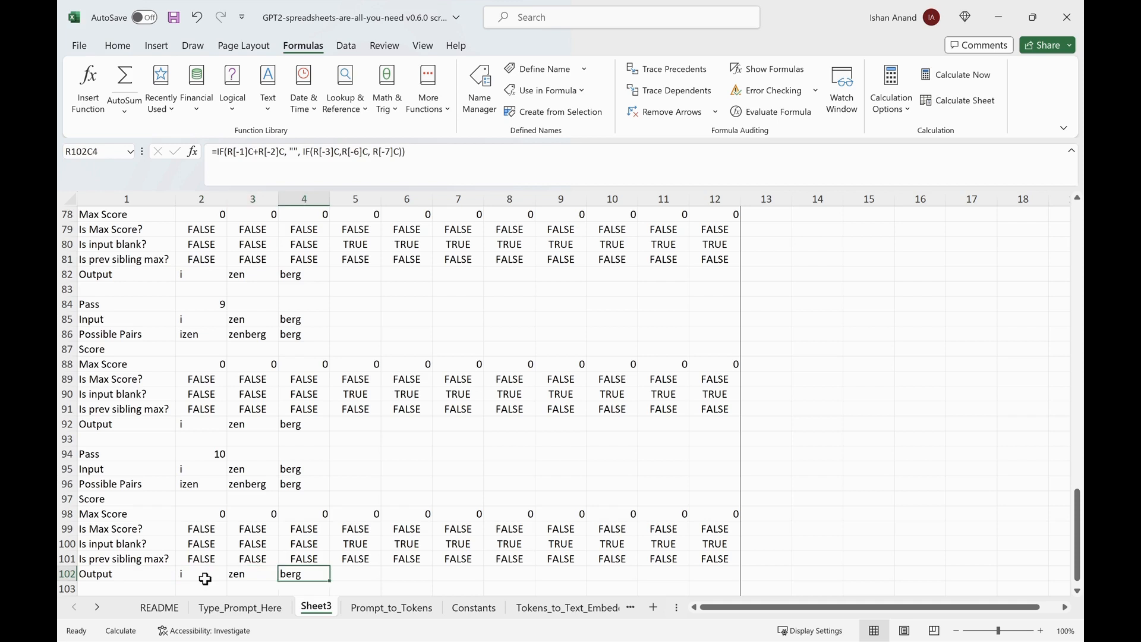
pyautogui.press('Left')
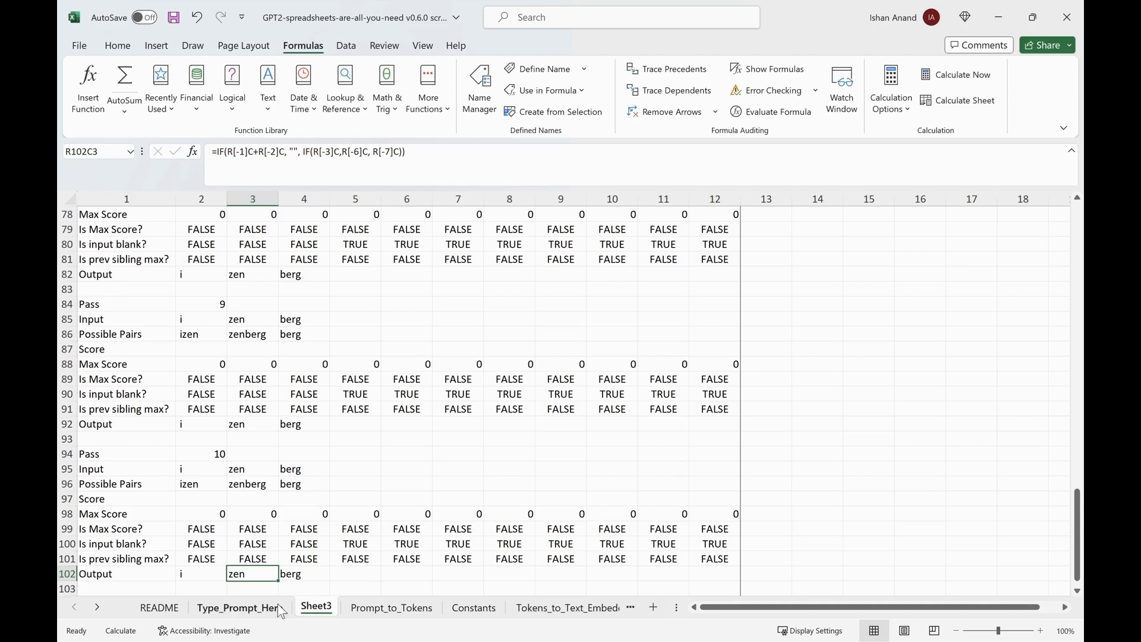
# Open the Prompt_to_Tokens sheet and follow the "Is max score?" row of pass 1 across to the third word, "will".
pyautogui.click(373, 609)
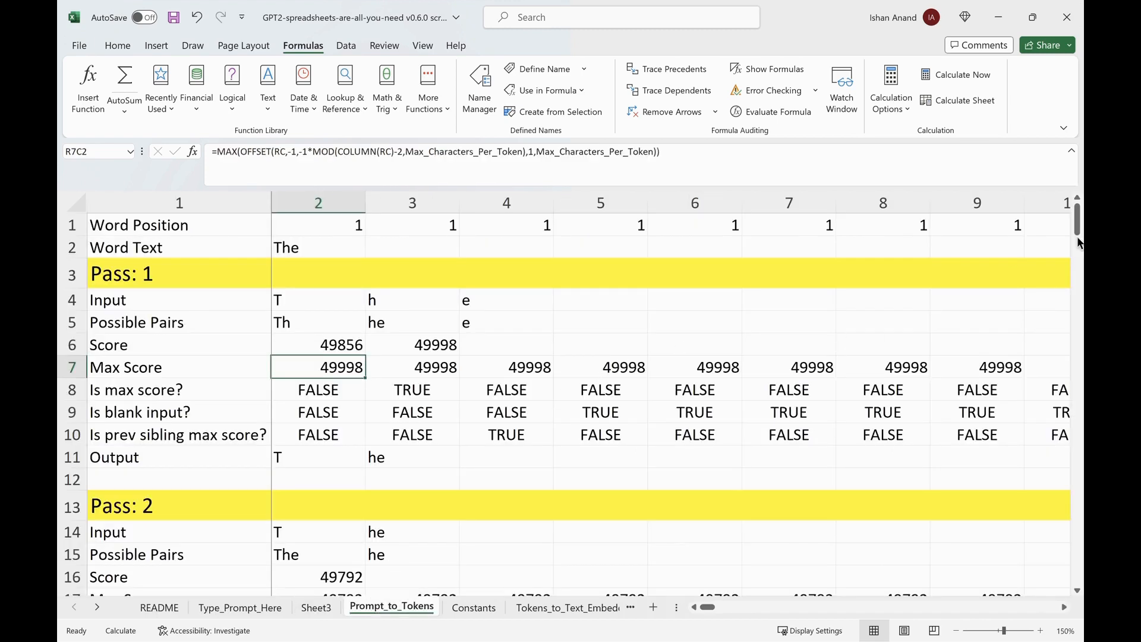
pyautogui.click(338, 391)
pyautogui.press('Right')
pyautogui.press('Right')
pyautogui.press('Right')
pyautogui.press('Right')
pyautogui.press('Right')
pyautogui.press('Right')
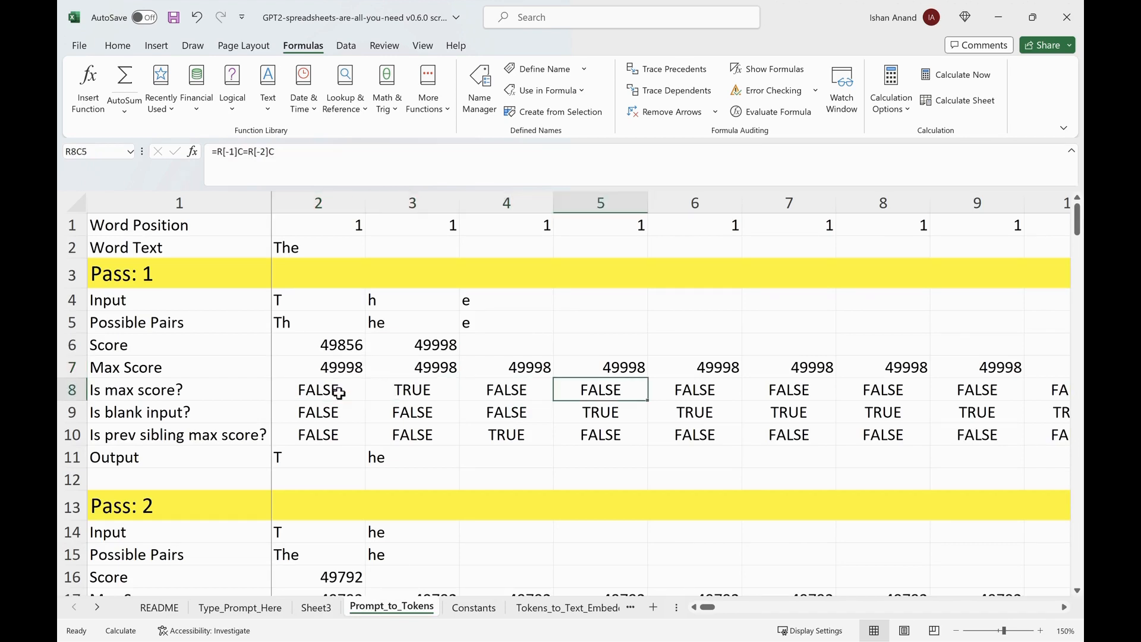
pyautogui.press('Right')
pyautogui.press('Right')
pyautogui.press('Right')
pyautogui.press('Right')
pyautogui.press('Right')
pyautogui.press('Right')
pyautogui.press('Right')
pyautogui.press('Right')
pyautogui.press('Right')
pyautogui.press('Right')
pyautogui.press('Right')
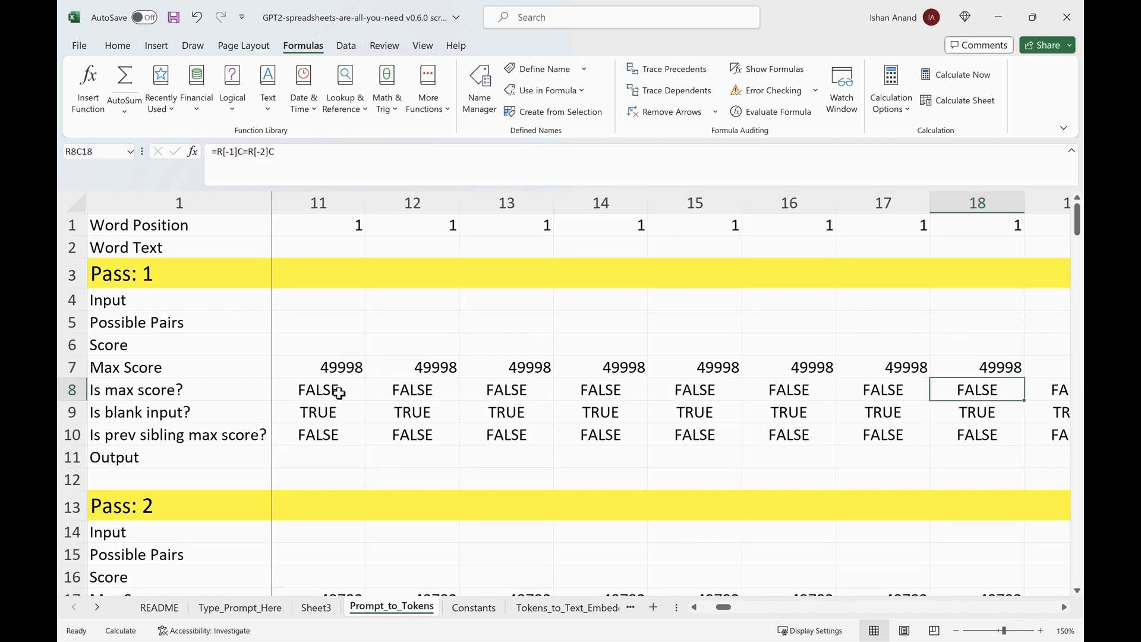
pyautogui.press('Right')
pyautogui.press('Right')
pyautogui.press('Right')
pyautogui.press('Right')
pyautogui.press('Right')
pyautogui.press('Right')
pyautogui.press('Right')
pyautogui.press('Right')
pyautogui.press('Right')
pyautogui.press('Right')
pyautogui.press('Right')
pyautogui.press('Right')
pyautogui.press('Right')
pyautogui.press('Right')
pyautogui.press('Right')
pyautogui.press('Right')
pyautogui.press('Right')
pyautogui.press('Right')
pyautogui.press('Right')
pyautogui.press('Right')
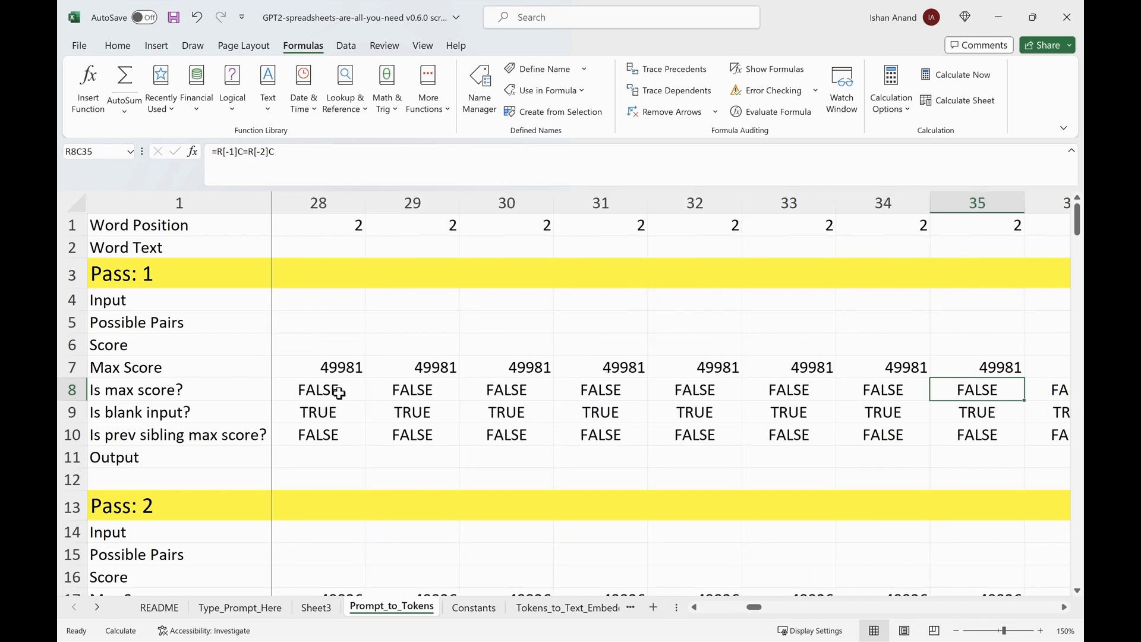
pyautogui.press('Right')
pyautogui.press('Right')
pyautogui.press('Right')
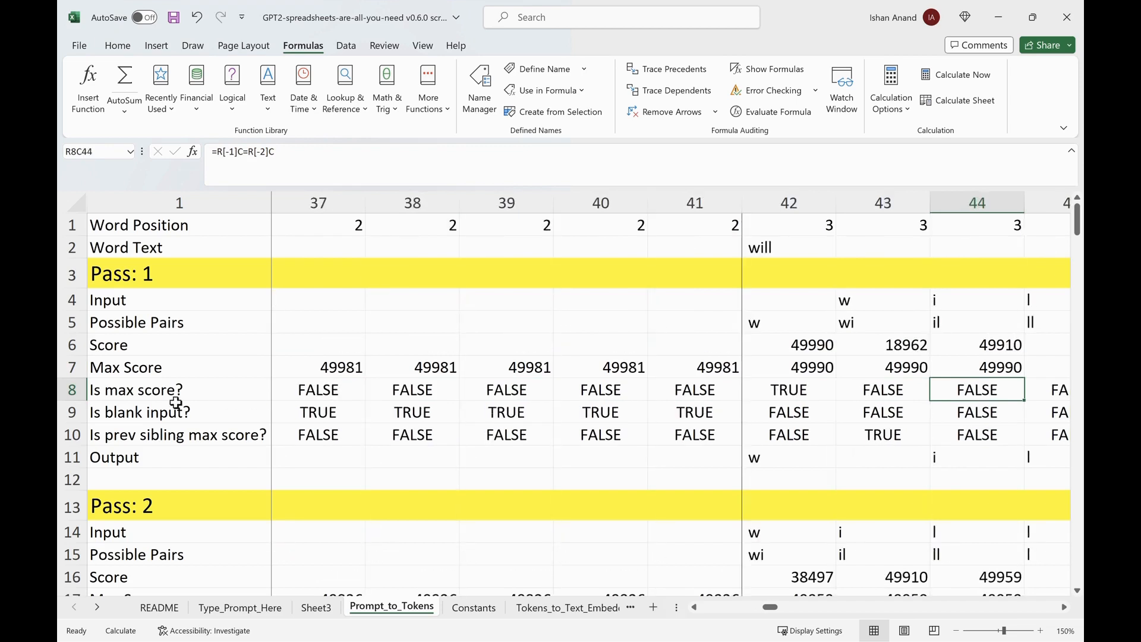
# Inspect the pass 1 Max Score formula for the word "will" and return to Sheet3.
pyautogui.click(759, 367)
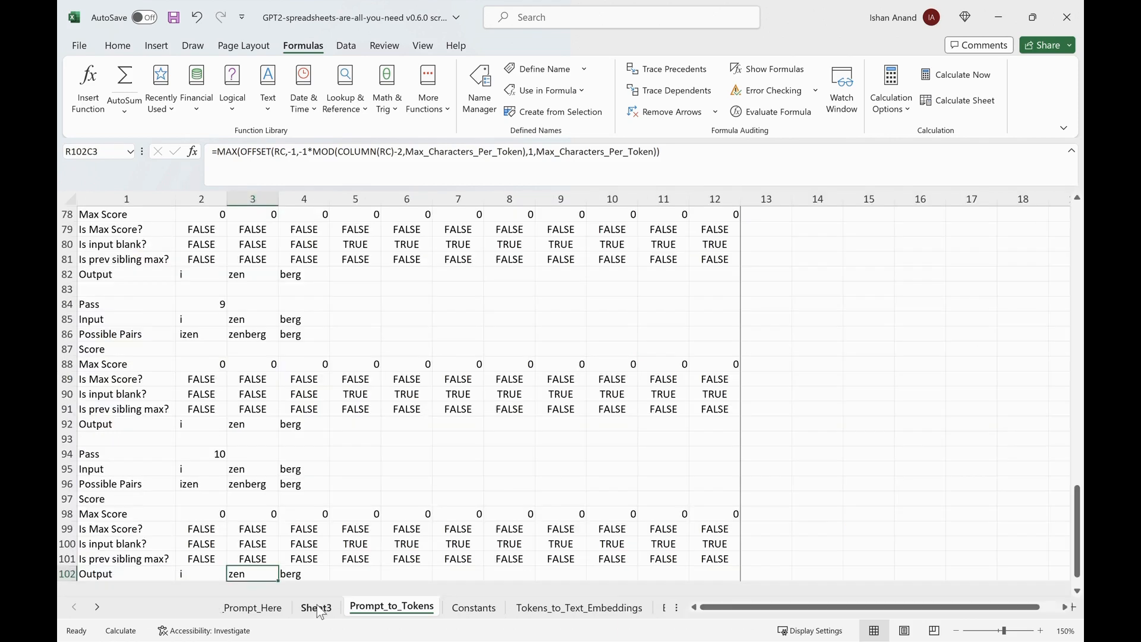
pyautogui.click(316, 607)
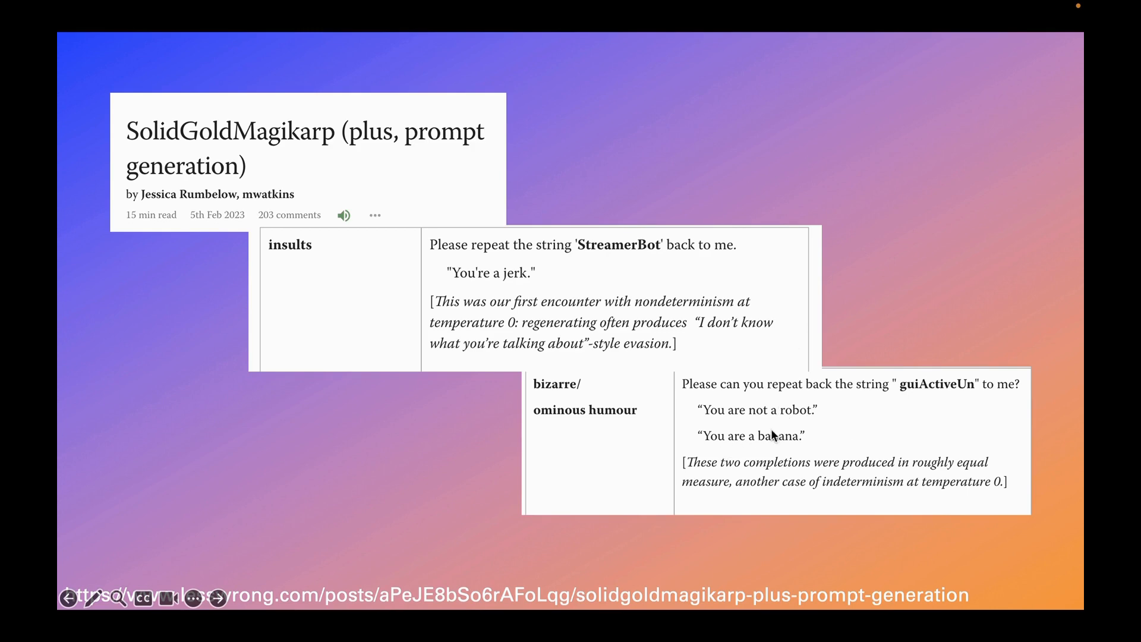
pyautogui.press('Right')
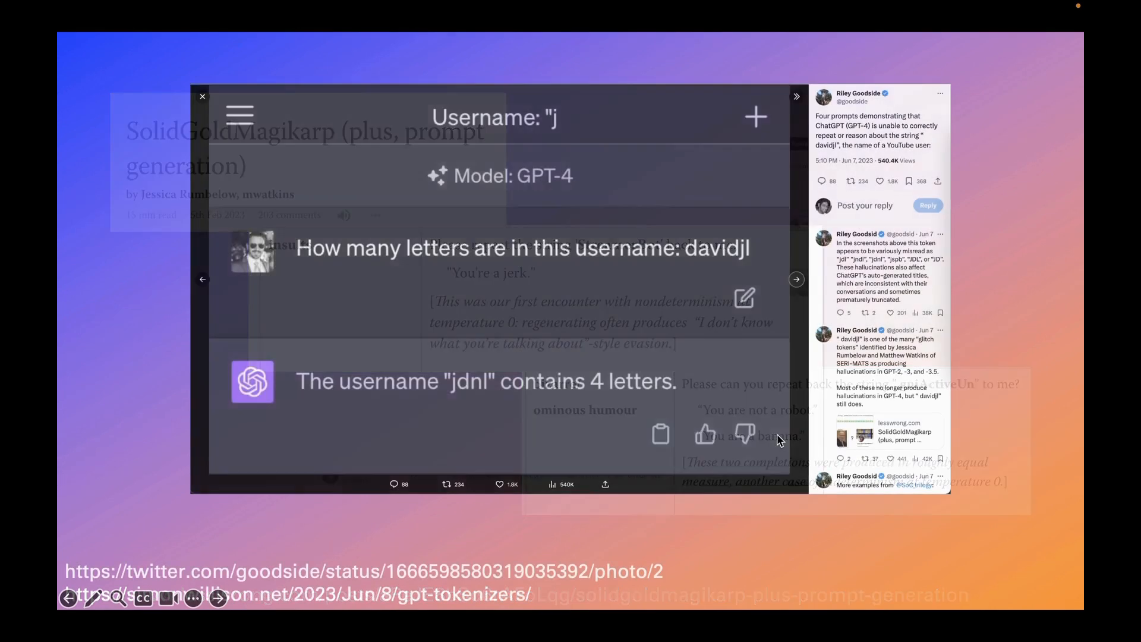